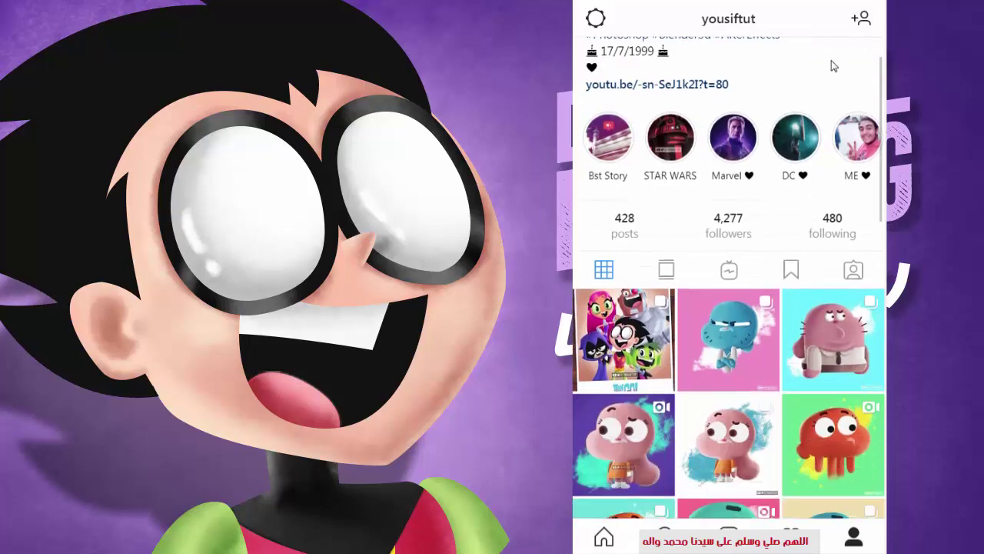
Open the Teen Titans Go group post, swipe to its third image, and like it.
{"action": "left_click_drag", "start_coordinate": [824, 246], "coordinate": [828, 38]}
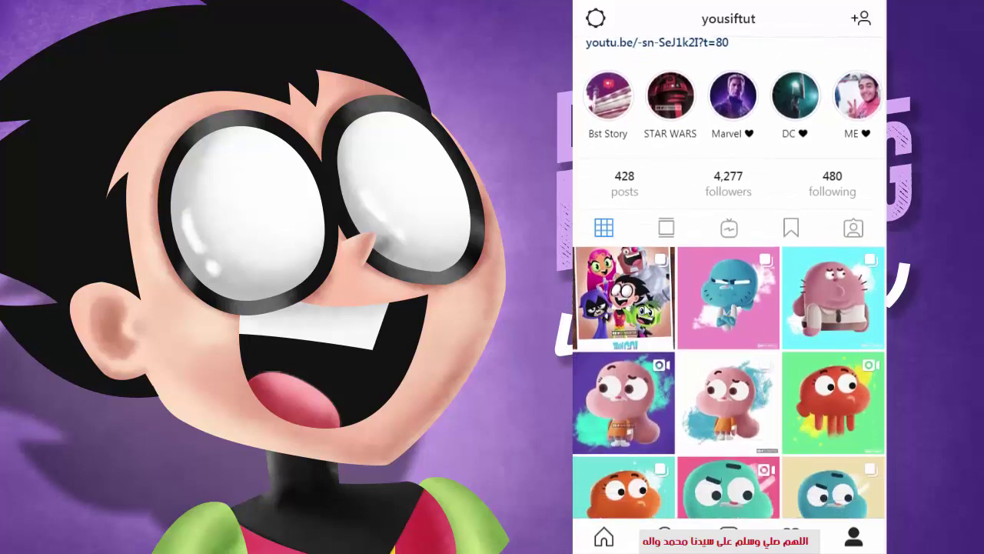
{"action": "left_click", "coordinate": [623, 299]}
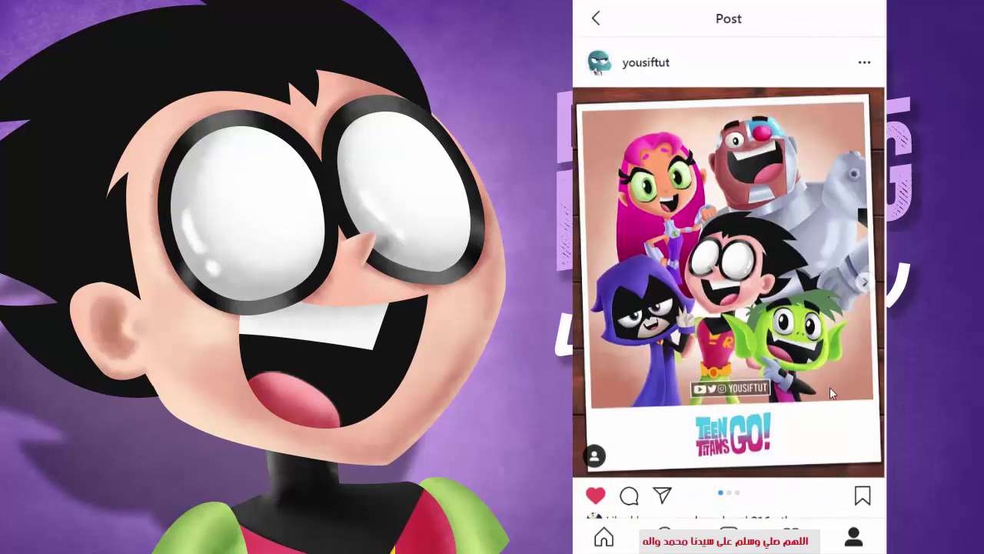
{"action": "left_click_drag", "start_coordinate": [830, 386], "coordinate": [664, 384]}
{"action": "left_click_drag", "start_coordinate": [806, 410], "coordinate": [636, 396]}
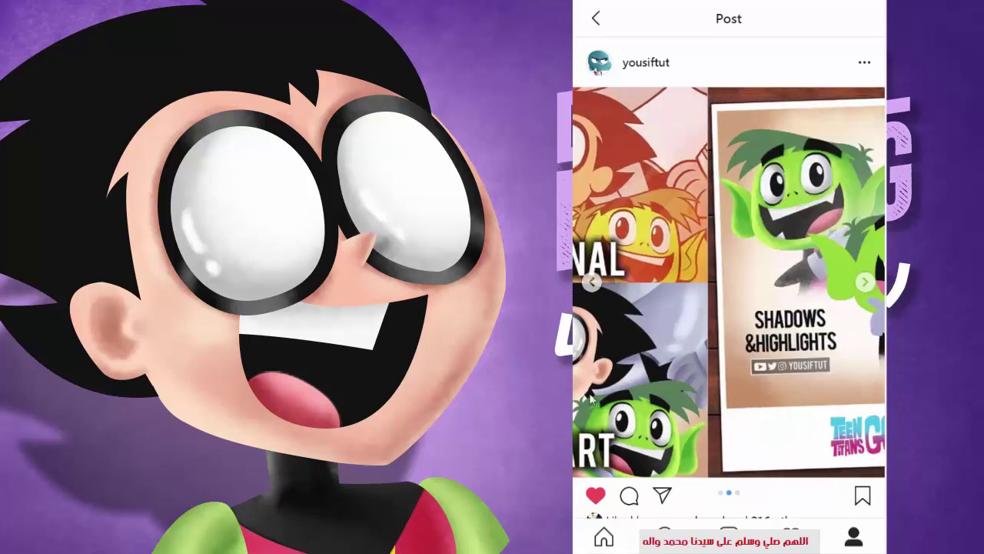
{"action": "double_click", "coordinate": [692, 376]}
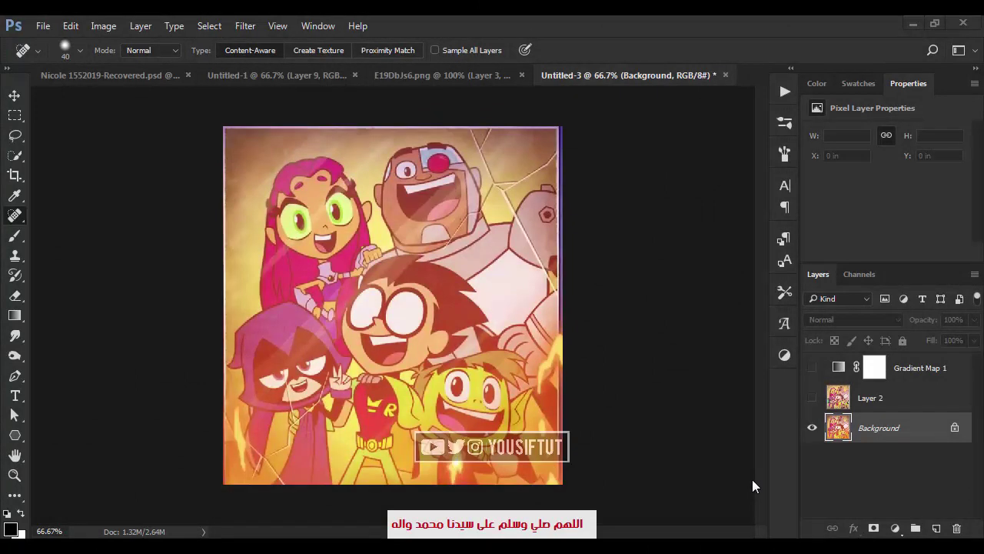
Zoom to 200% on Robin's face and ready the Pen tool's shape fill colour.
{"action": "key", "text": "z"}
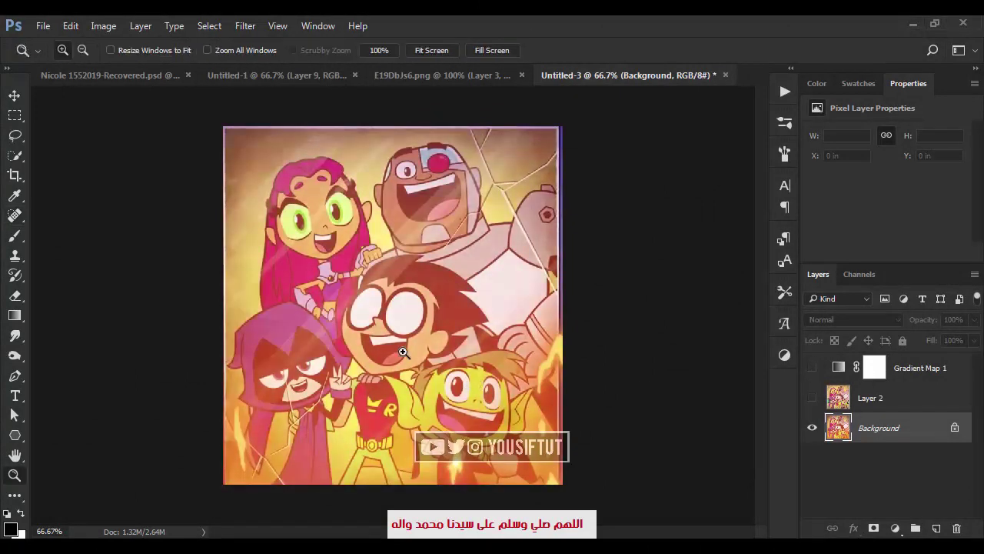
{"action": "left_click", "coordinate": [403, 352]}
{"action": "left_click", "coordinate": [246, 25]}
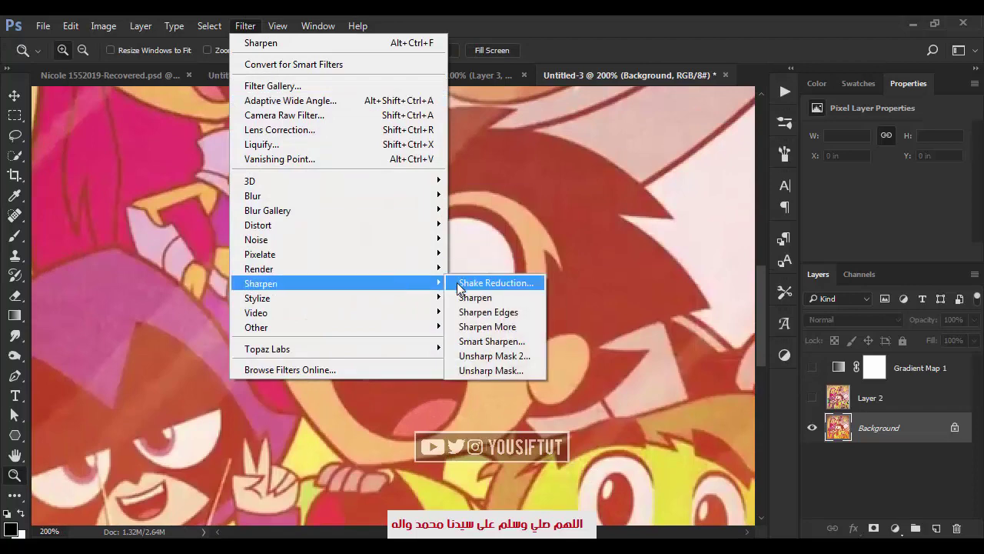
{"action": "left_click", "coordinate": [461, 283]}
{"action": "key", "text": "p"}
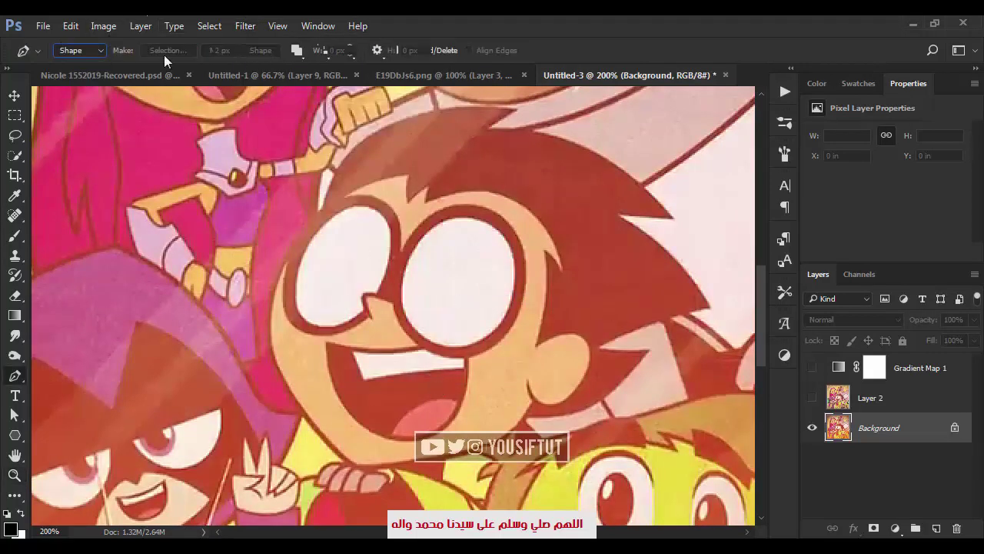
{"action": "left_click", "coordinate": [141, 50]}
Confirm the peach f8ba79 fill, hide the panels and zoom to 300% on Robin's face.
{"action": "left_click", "coordinate": [215, 80]}
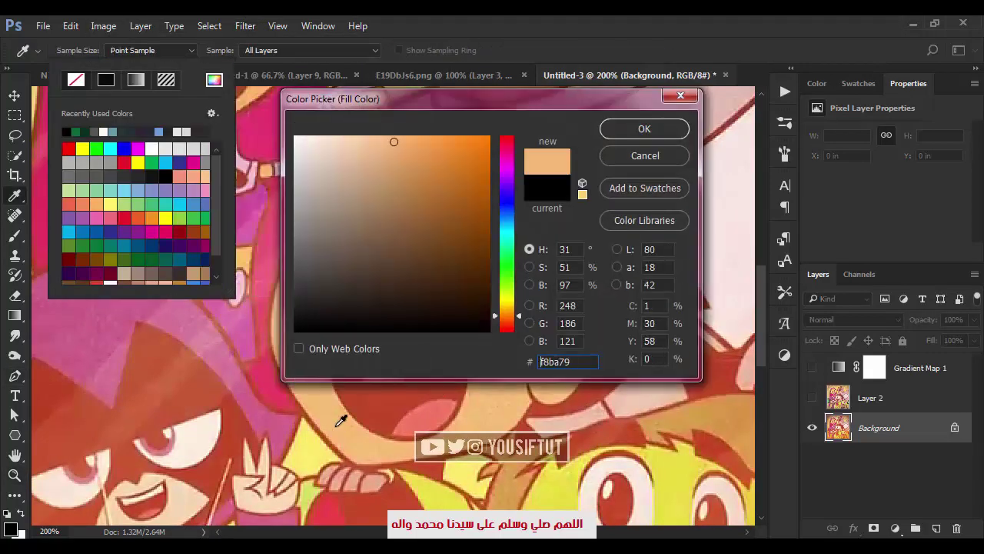
{"action": "key", "text": "Return"}
{"action": "left_click_drag", "start_coordinate": [453, 314], "coordinate": [444, 305]}
{"action": "key", "text": "Tab"}
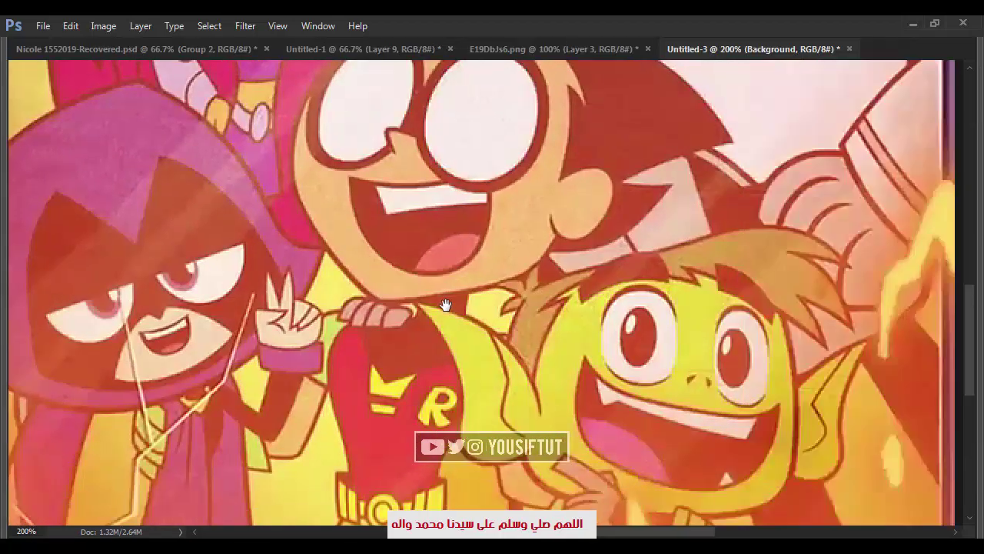
{"action": "key", "text": "ctrl+plus"}
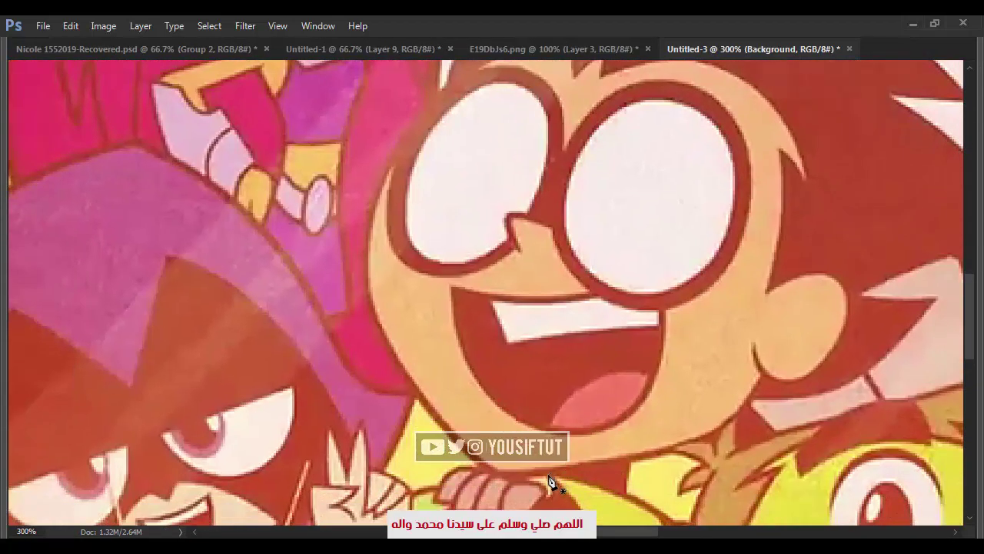
Trace Robin's face outline from the chin, up the left side and along the hairline.
{"action": "left_click", "coordinate": [549, 475]}
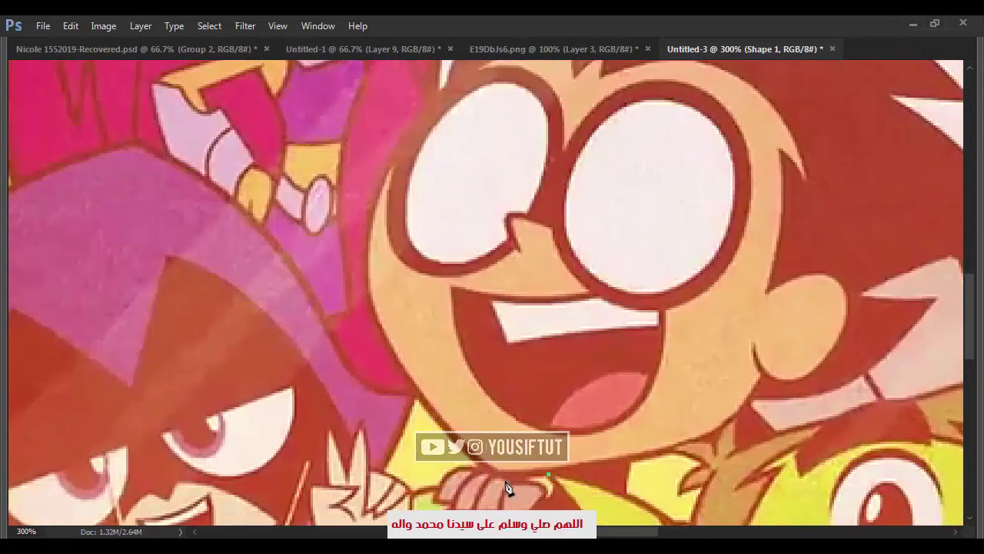
{"action": "left_click_drag", "start_coordinate": [496, 477], "coordinate": [484, 475]}
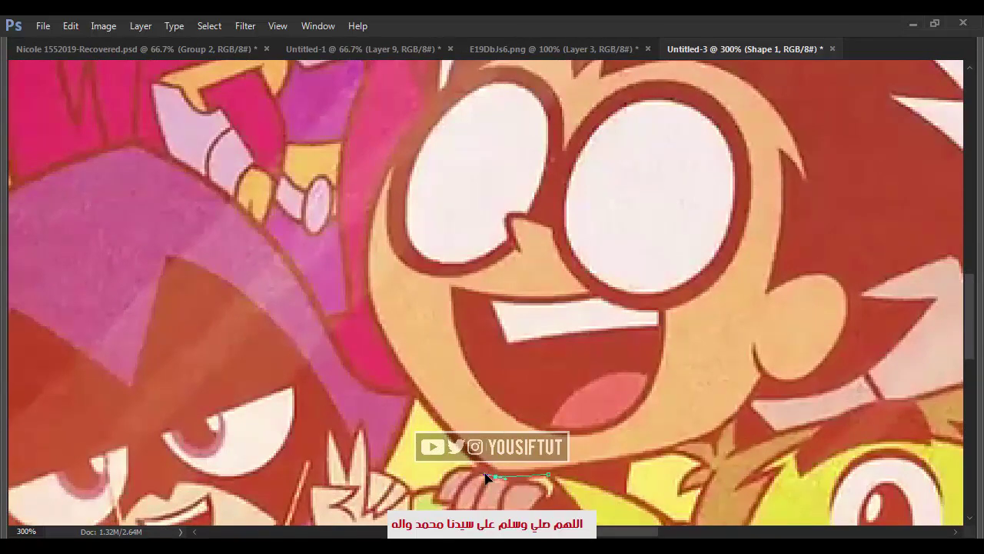
{"action": "left_click", "coordinate": [364, 284]}
{"action": "left_click", "coordinate": [337, 174]}
{"action": "left_click_drag", "start_coordinate": [420, 97], "coordinate": [435, 289]}
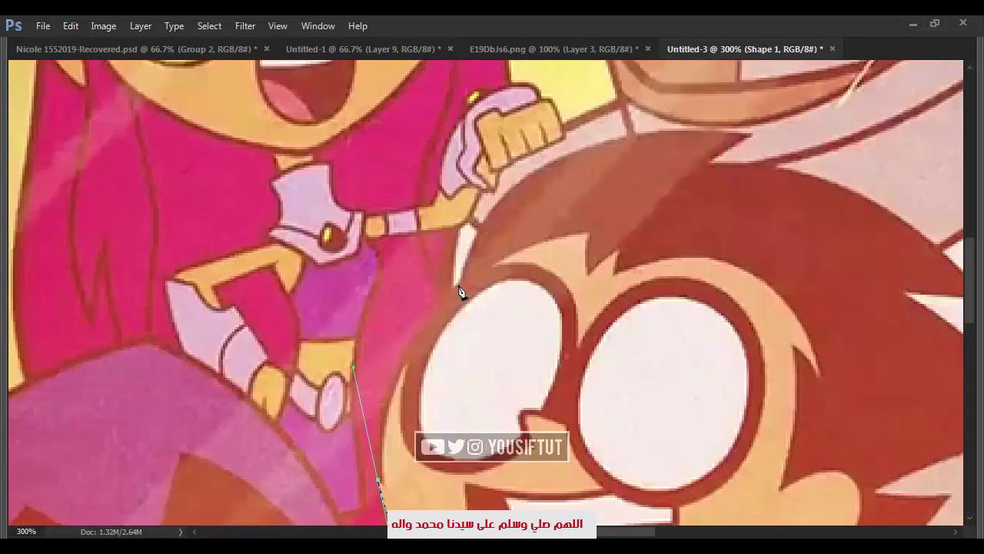
{"action": "key", "text": "ctrl+z"}
{"action": "left_click_drag", "start_coordinate": [459, 284], "coordinate": [551, 189]}
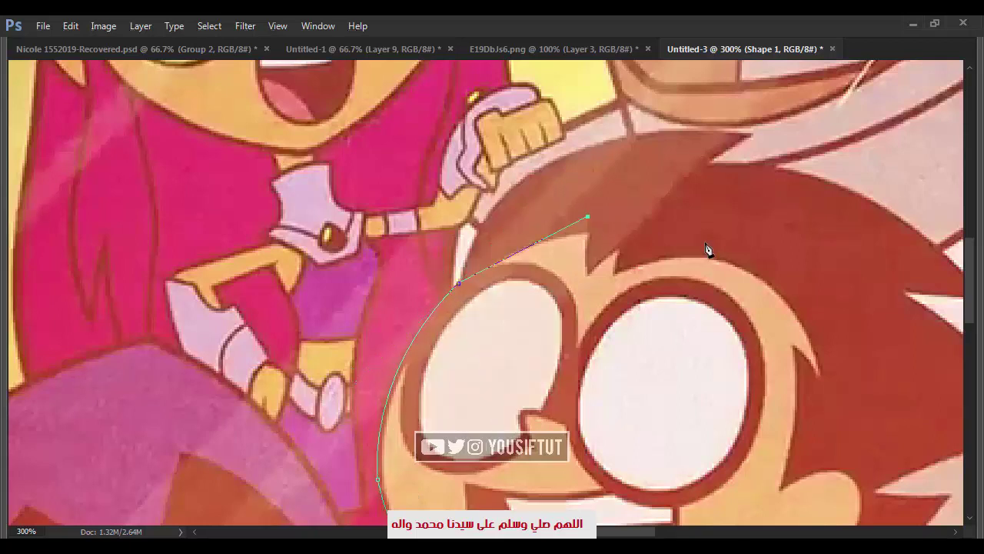
{"action": "left_click", "coordinate": [523, 239]}
{"action": "left_click", "coordinate": [627, 222]}
{"action": "left_click", "coordinate": [760, 257]}
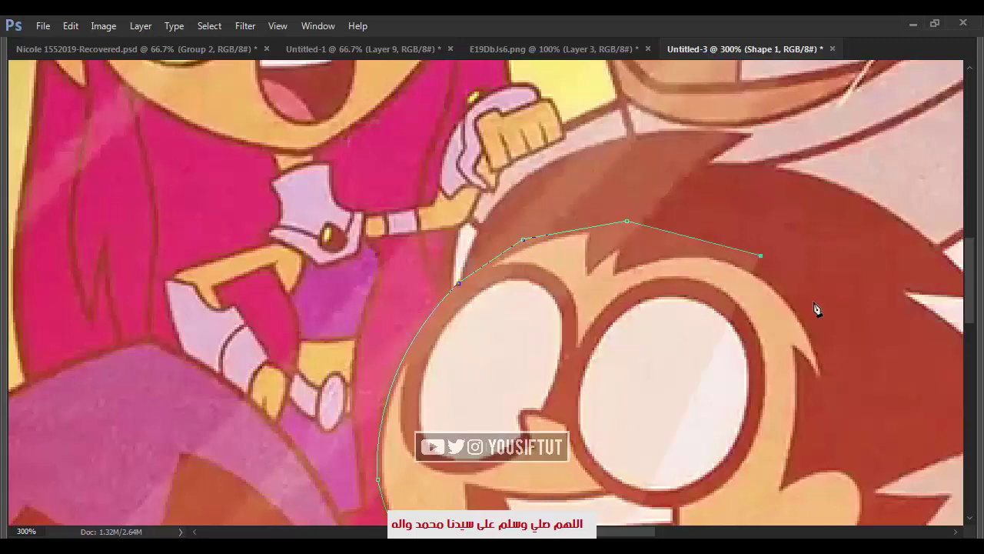
Finish the outline down the right cheek and chin, committing the peach Shape 1 layer.
{"action": "left_click_drag", "start_coordinate": [817, 308], "coordinate": [651, 213]}
{"action": "left_click", "coordinate": [675, 255]}
{"action": "left_click", "coordinate": [704, 332]}
{"action": "left_click_drag", "start_coordinate": [681, 351], "coordinate": [668, 218]}
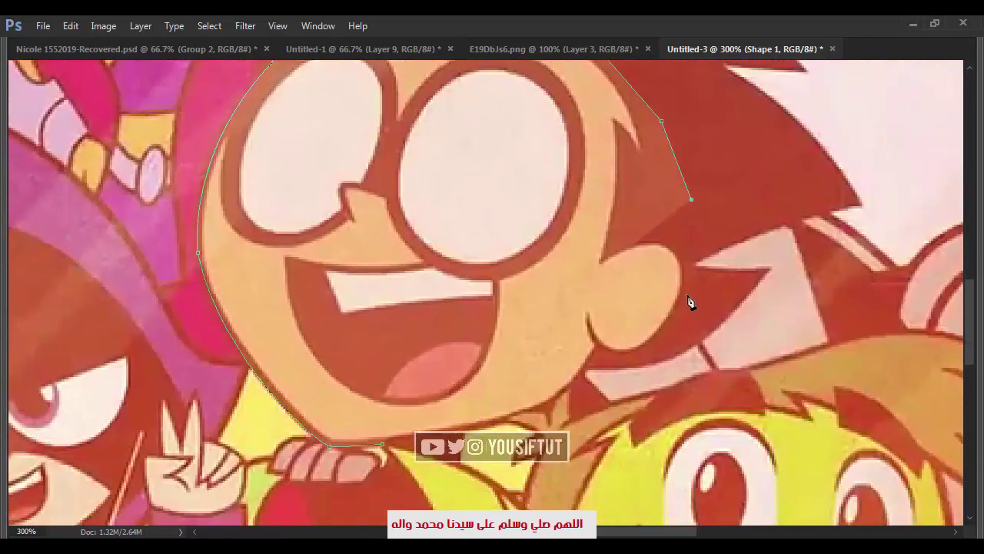
{"action": "left_click", "coordinate": [685, 293]}
{"action": "left_click", "coordinate": [652, 356]}
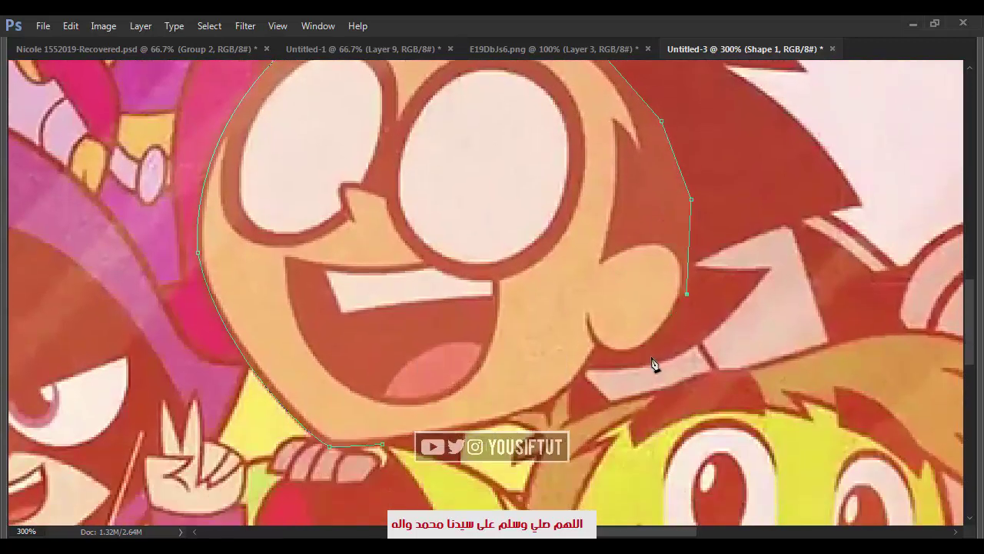
{"action": "left_click", "coordinate": [587, 358]}
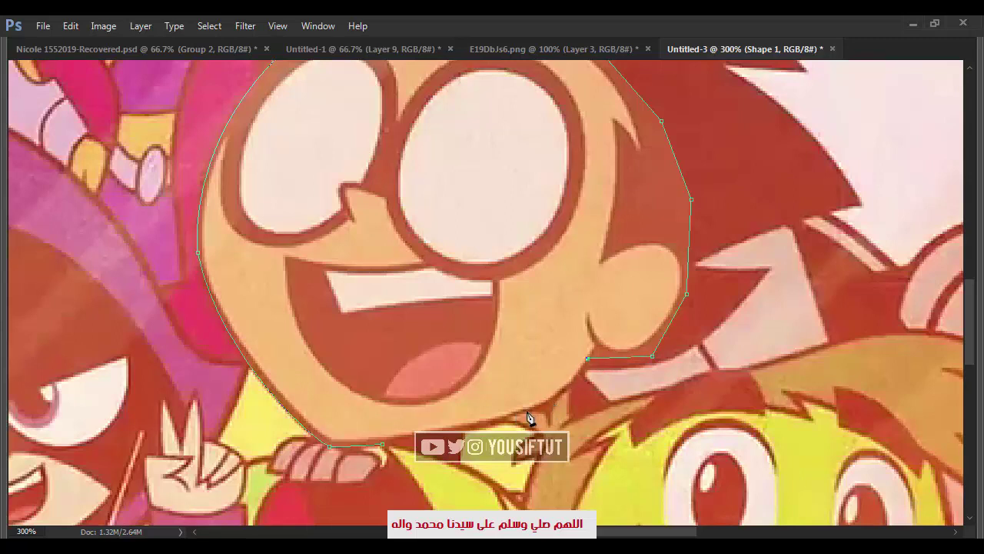
{"action": "left_click_drag", "start_coordinate": [527, 416], "coordinate": [481, 429]}
{"action": "key", "text": "ctrl+z"}
{"action": "left_click_drag", "start_coordinate": [555, 398], "coordinate": [532, 412]}
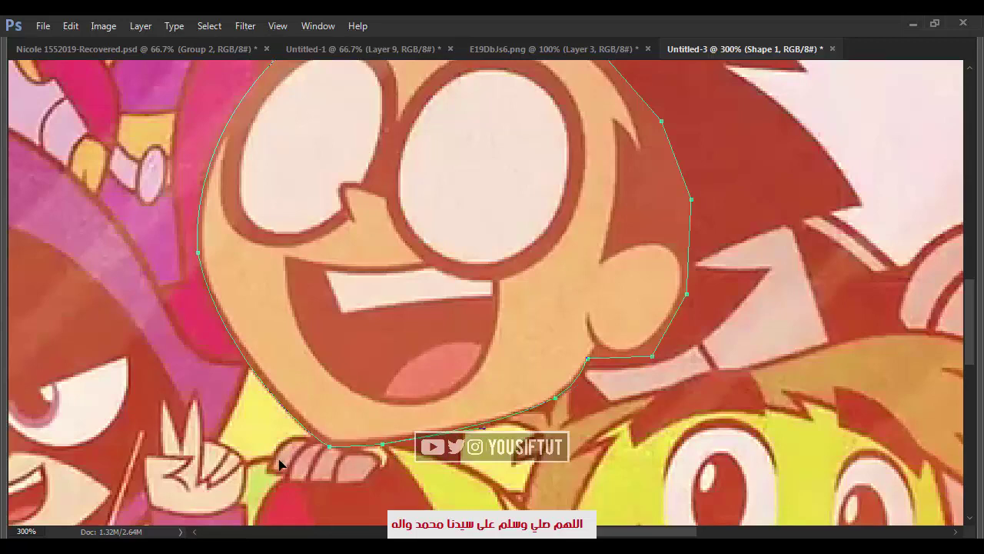
{"action": "key", "text": "Return"}
{"action": "key", "text": "Tab"}
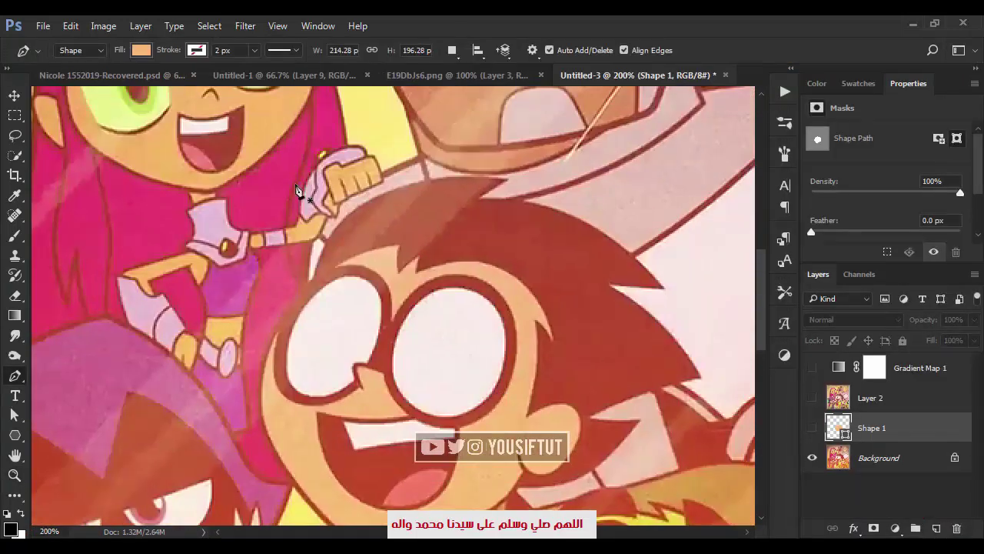
Start the black hair shape at the hair's left edge and trace its top spikes.
{"action": "key", "text": "ctrl+plus"}
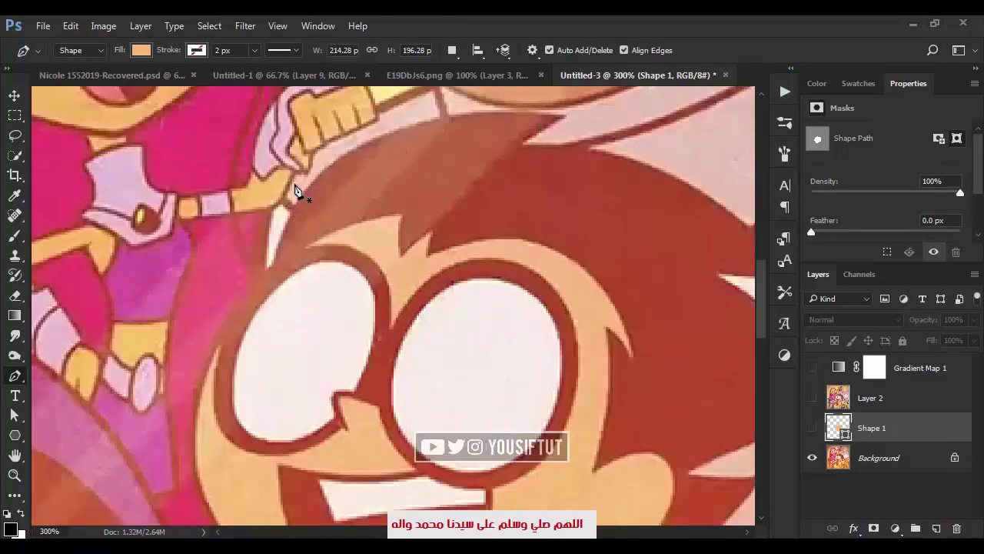
{"action": "left_click", "coordinate": [272, 269]}
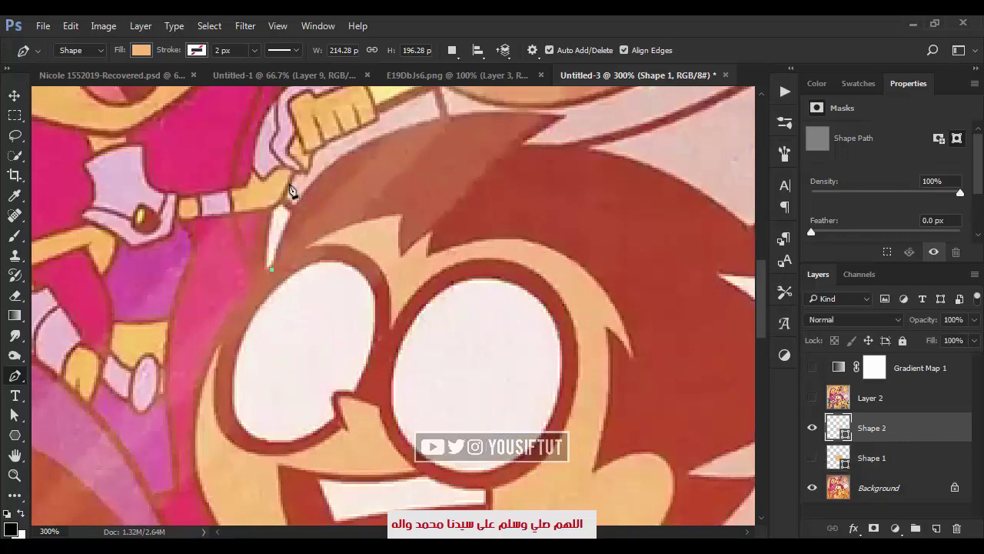
{"action": "left_click_drag", "start_coordinate": [754, 149], "coordinate": [501, 341]}
{"action": "key", "text": "Tab"}
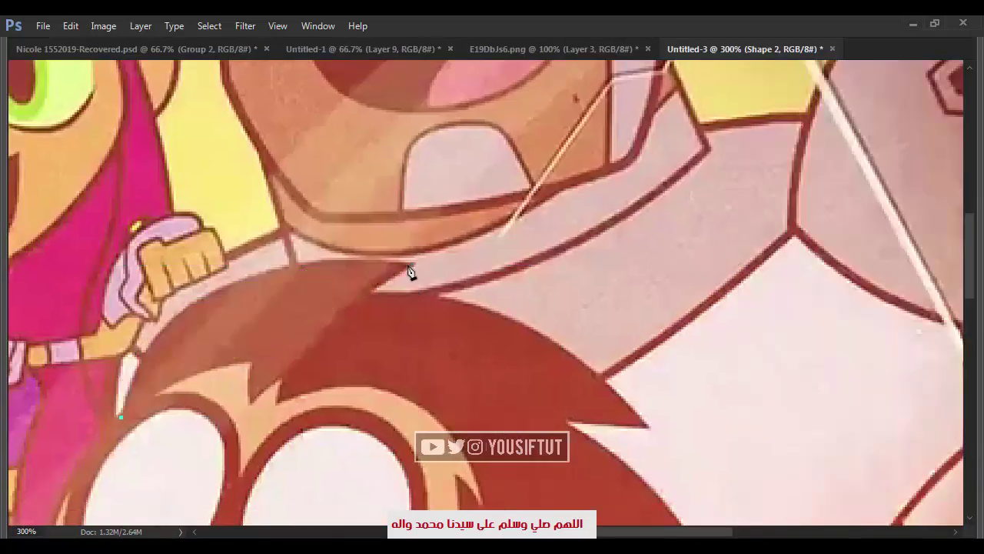
{"action": "left_click_drag", "start_coordinate": [412, 264], "coordinate": [641, 308]}
{"action": "left_click", "coordinate": [412, 265], "text": "alt"}
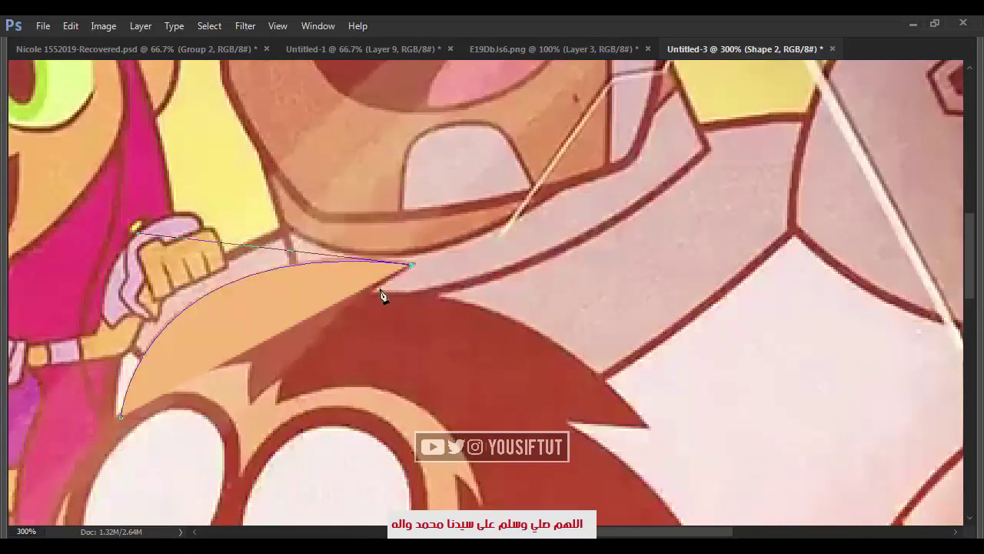
{"action": "left_click", "coordinate": [371, 292]}
{"action": "mouse_move", "coordinate": [645, 431]}
{"action": "left_mouse_down"}
{"action": "mouse_move", "coordinate": [584, 285]}
{"action": "mouse_move", "coordinate": [709, 431]}
{"action": "left_mouse_up"}
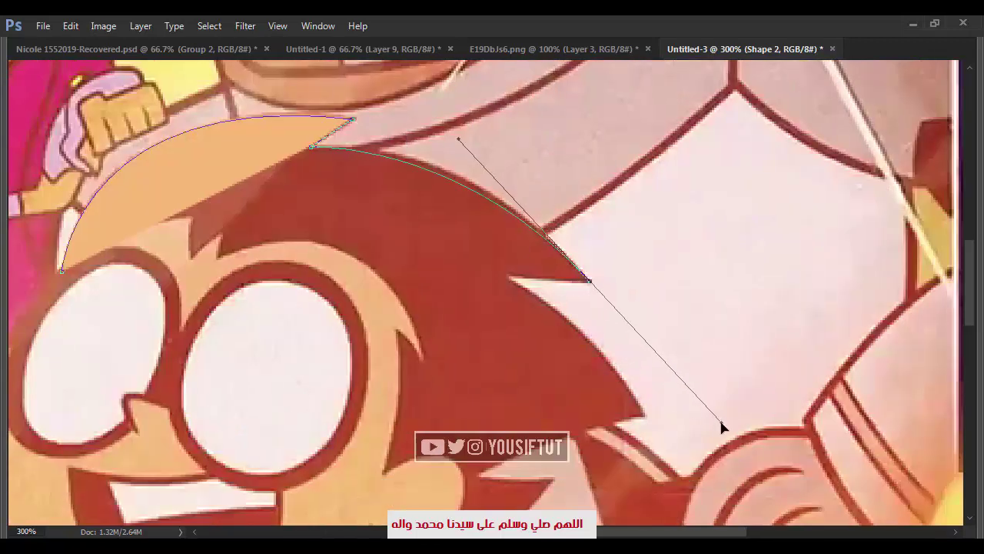
{"action": "left_click", "coordinate": [589, 280], "text": "alt"}
{"action": "left_click", "coordinate": [506, 275]}
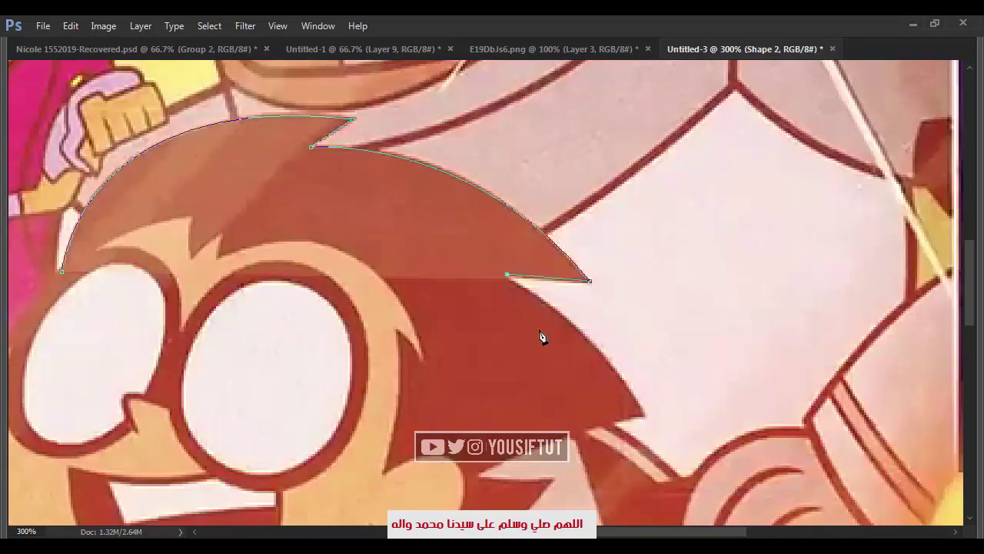
{"action": "mouse_move", "coordinate": [645, 421]}
{"action": "left_mouse_down"}
{"action": "mouse_move", "coordinate": [613, 336]}
{"action": "mouse_move", "coordinate": [638, 395]}
{"action": "left_mouse_up"}
Continue the hair outline down the spikes, around the cheek and over the ear.
{"action": "left_click", "coordinate": [613, 331], "text": "alt"}
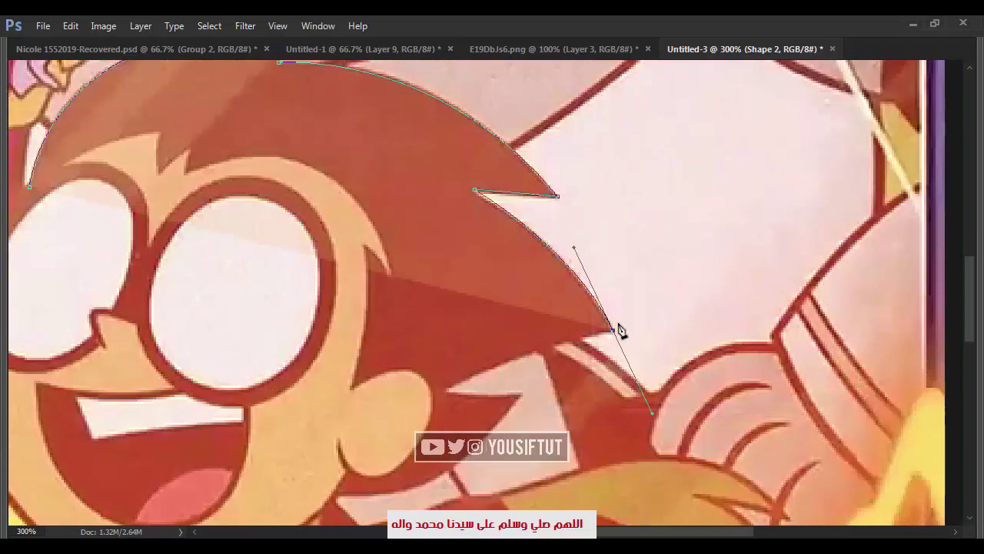
{"action": "left_click", "coordinate": [445, 392]}
{"action": "left_click_drag", "start_coordinate": [521, 393], "coordinate": [541, 392]}
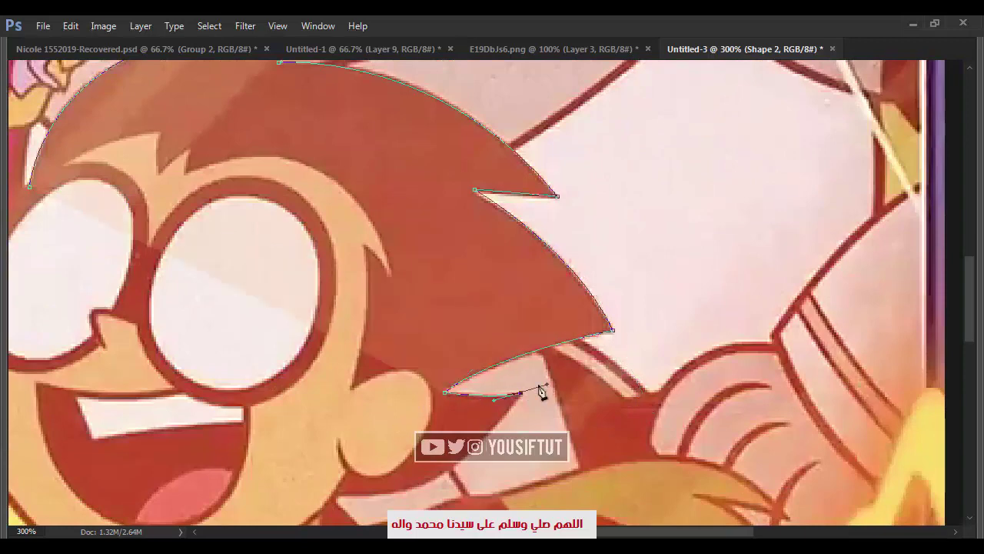
{"action": "left_click_drag", "start_coordinate": [540, 330], "coordinate": [580, 151]}
{"action": "left_click_drag", "start_coordinate": [372, 318], "coordinate": [243, 304]}
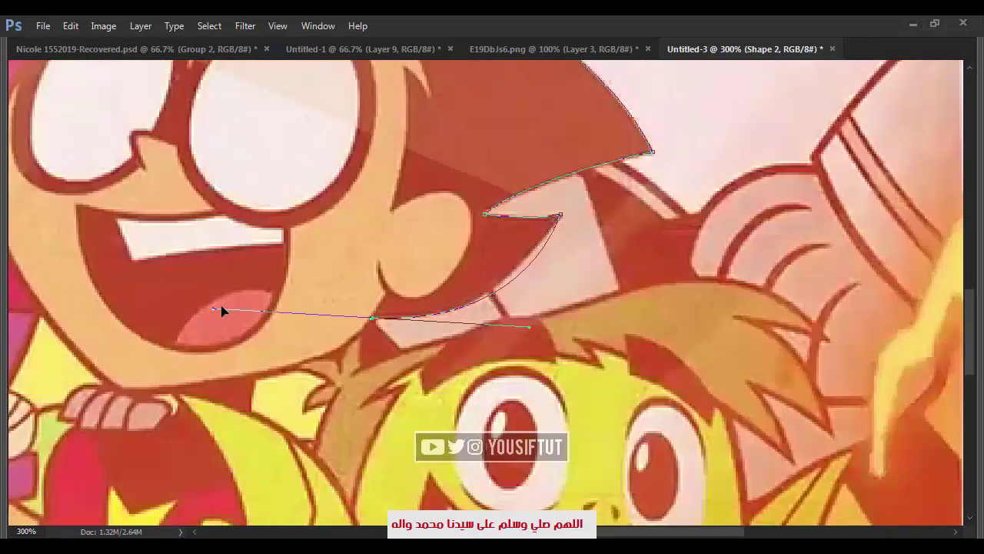
{"action": "left_click", "coordinate": [372, 318], "text": "alt"}
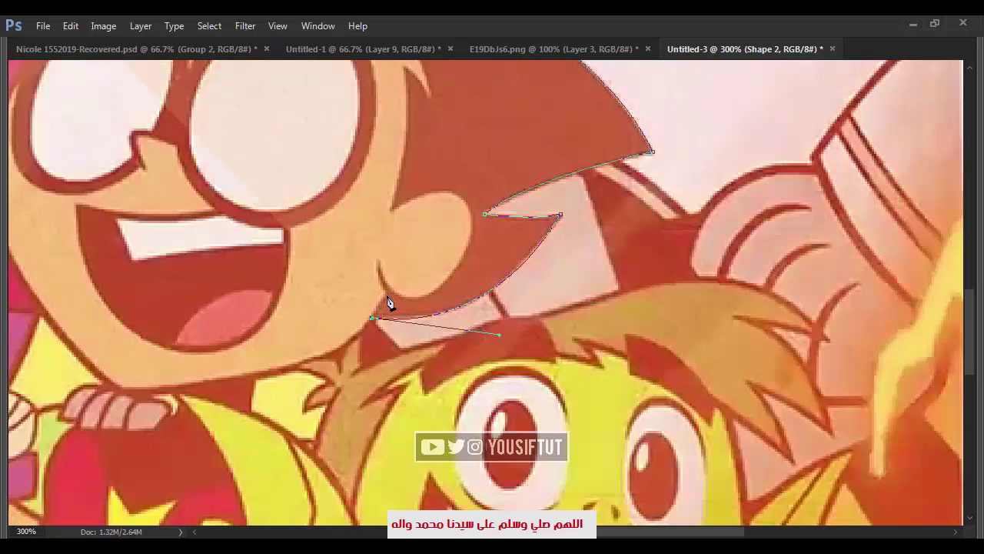
{"action": "left_click", "coordinate": [387, 293]}
{"action": "left_click_drag", "start_coordinate": [436, 290], "coordinate": [455, 271]}
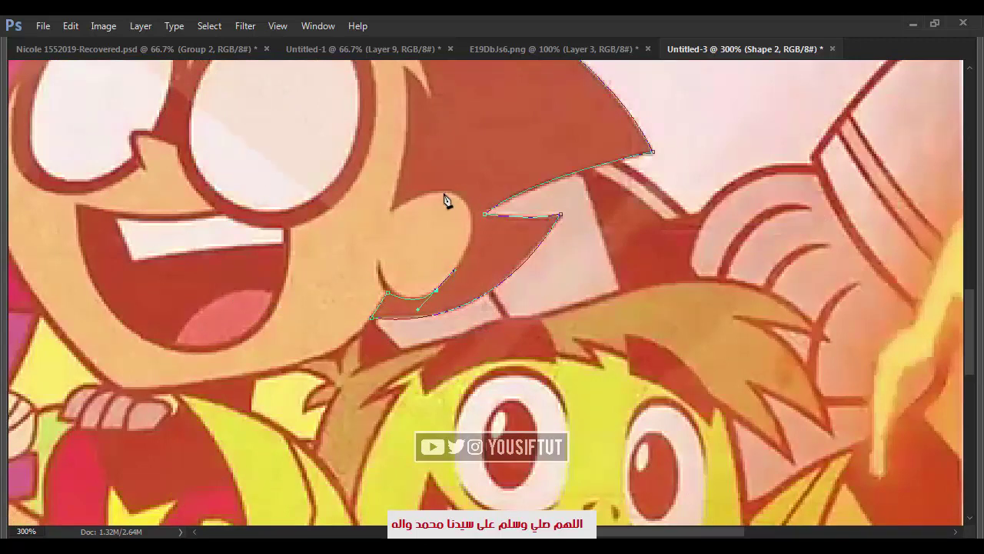
{"action": "left_click_drag", "start_coordinate": [436, 191], "coordinate": [367, 185]}
{"action": "left_click", "coordinate": [390, 211]}
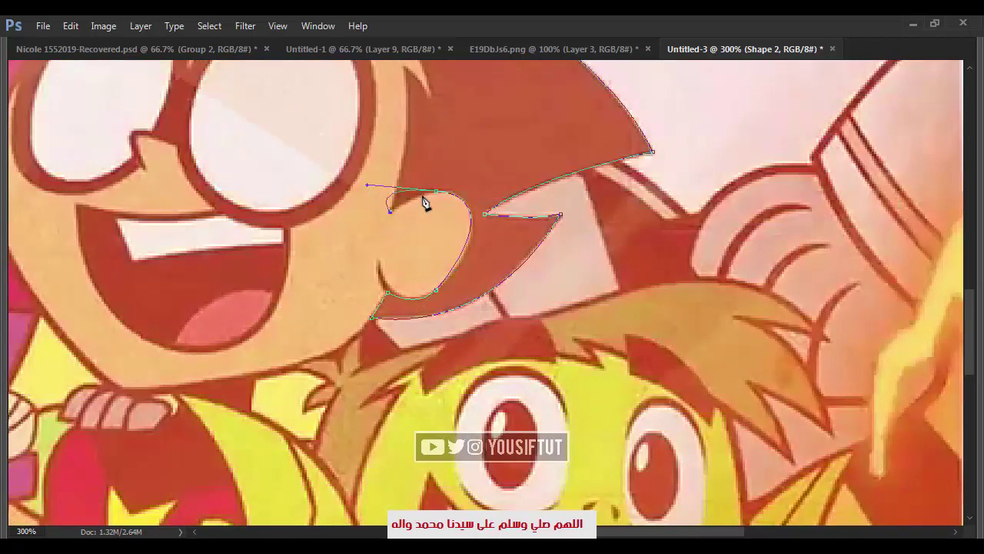
{"action": "left_click_drag", "start_coordinate": [391, 212], "coordinate": [410, 195]}
Trace the fringe spikes past the ear and close the black Shape 2 hair path.
{"action": "mouse_move", "coordinate": [404, 75]}
{"action": "left_mouse_down"}
{"action": "mouse_move", "coordinate": [408, 248]}
{"action": "mouse_move", "coordinate": [392, 202]}
{"action": "left_mouse_up"}
{"action": "left_click", "coordinate": [411, 242], "text": "alt"}
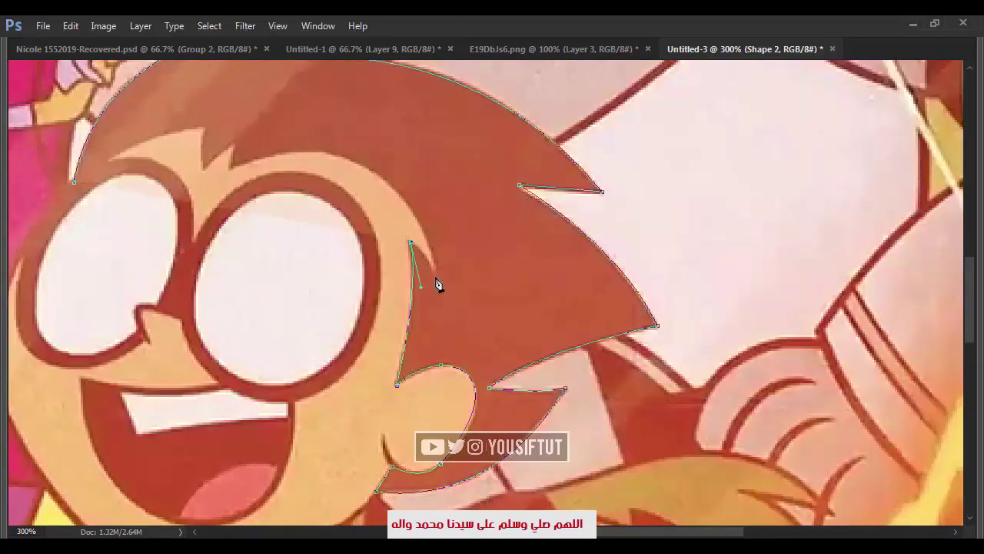
{"action": "left_click_drag", "start_coordinate": [446, 264], "coordinate": [505, 348]}
{"action": "mouse_move", "coordinate": [290, 252]}
{"action": "left_mouse_down"}
{"action": "mouse_move", "coordinate": [174, 319]}
{"action": "mouse_move", "coordinate": [113, 322]}
{"action": "left_mouse_up"}
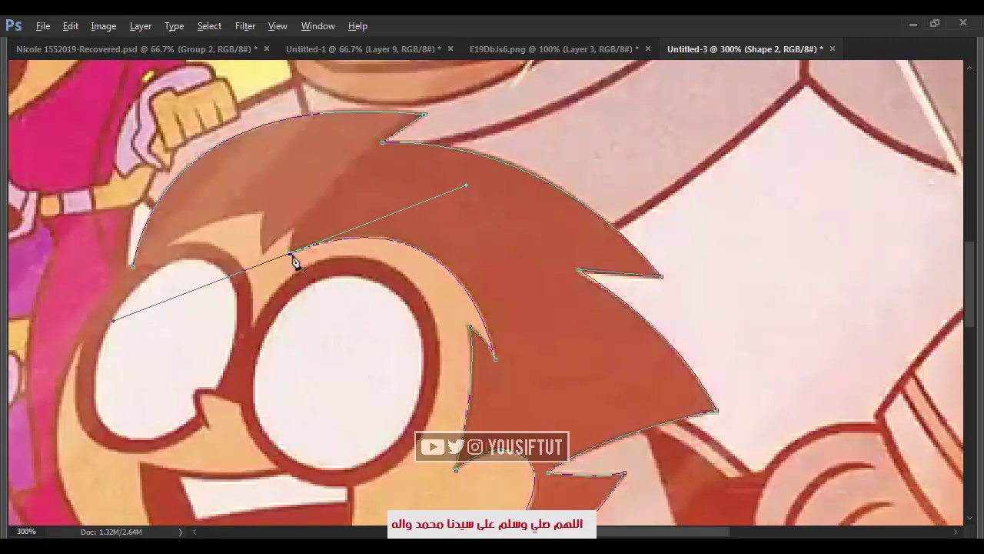
{"action": "left_click", "coordinate": [290, 252], "text": "alt"}
{"action": "left_click", "coordinate": [293, 228]}
{"action": "left_click_drag", "start_coordinate": [262, 255], "coordinate": [262, 213]}
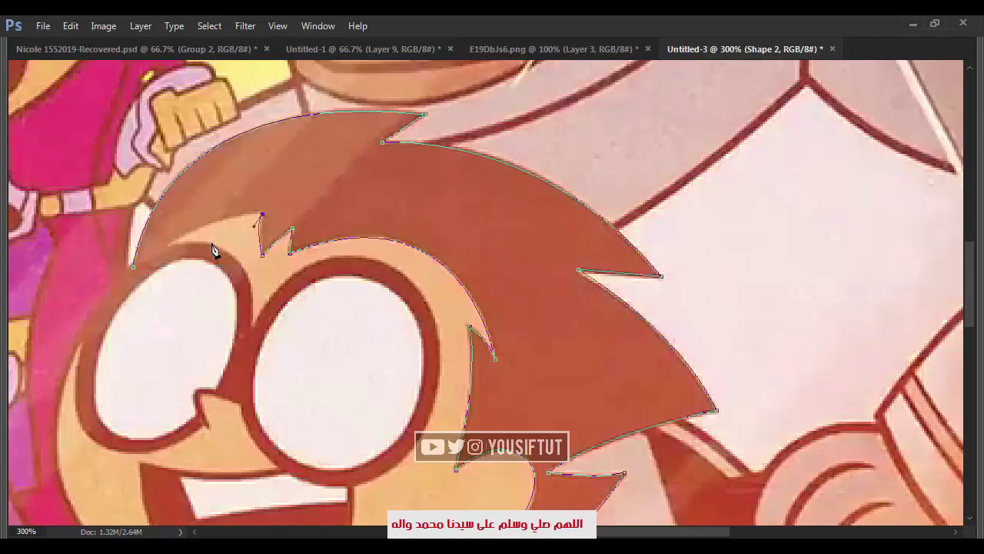
{"action": "key", "text": "Return"}
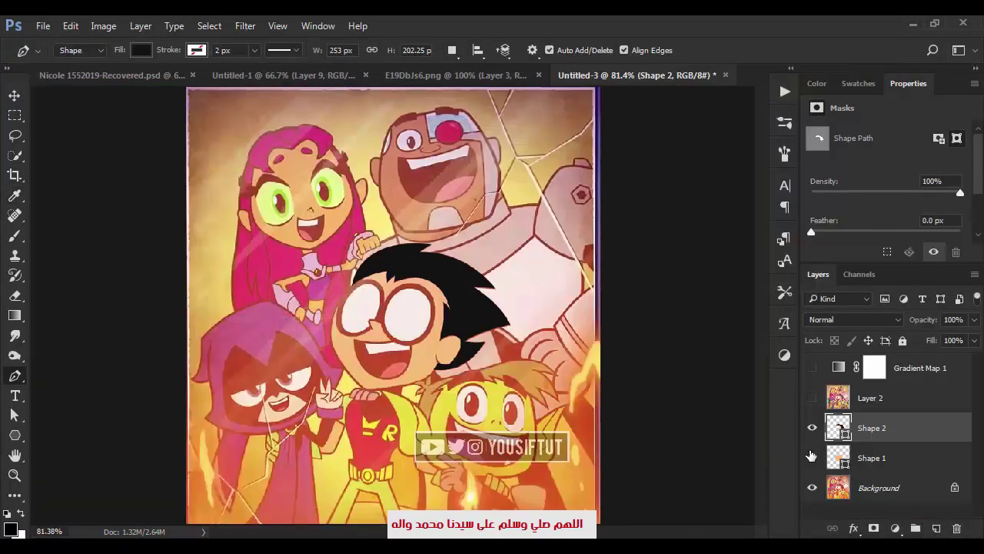
Add a new Layer 3 above Background, fill it white, and hide it.
{"action": "left_click", "coordinate": [812, 458]}
{"action": "left_click", "coordinate": [877, 488]}
{"action": "left_click", "coordinate": [936, 528]}
{"action": "key", "text": "x"}
{"action": "key", "text": "alt+BackSpace"}
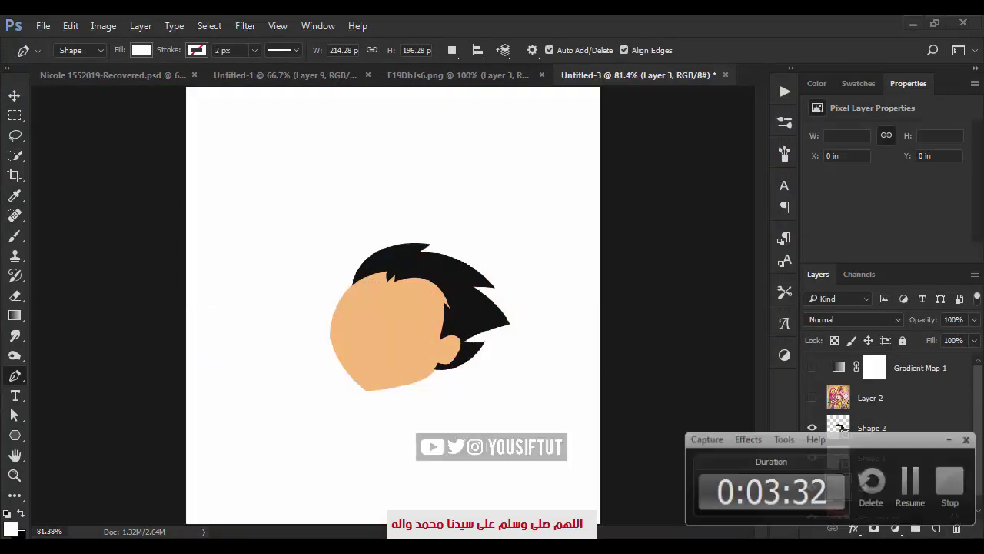
{"action": "left_click", "coordinate": [812, 488]}
Zoom in on Robin's face and set the Shape 1 face layer opacity to 26%.
{"action": "key", "text": "z"}
{"action": "left_click", "coordinate": [428, 401]}
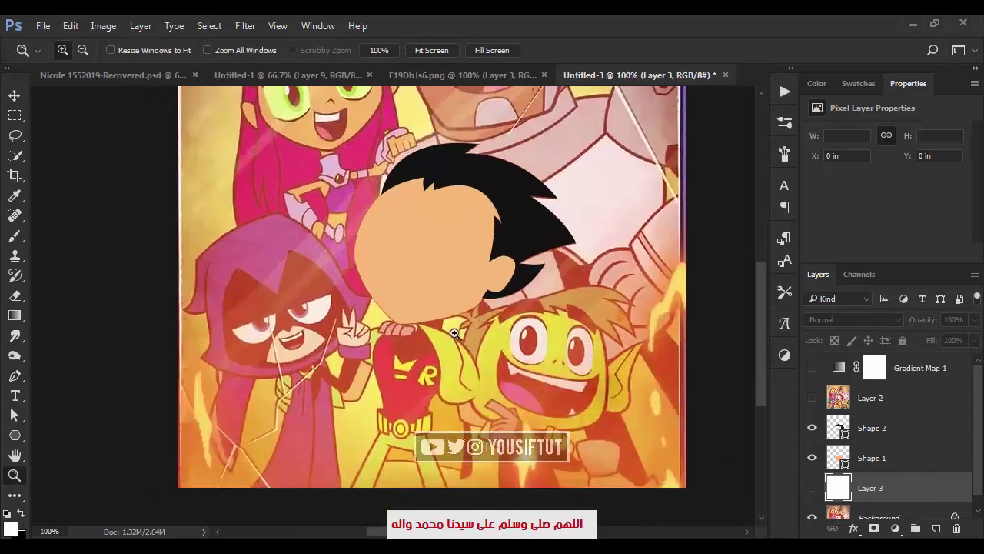
{"action": "left_click", "coordinate": [426, 354]}
{"action": "left_click_drag", "start_coordinate": [424, 347], "coordinate": [439, 440]}
{"action": "left_click", "coordinate": [871, 457]}
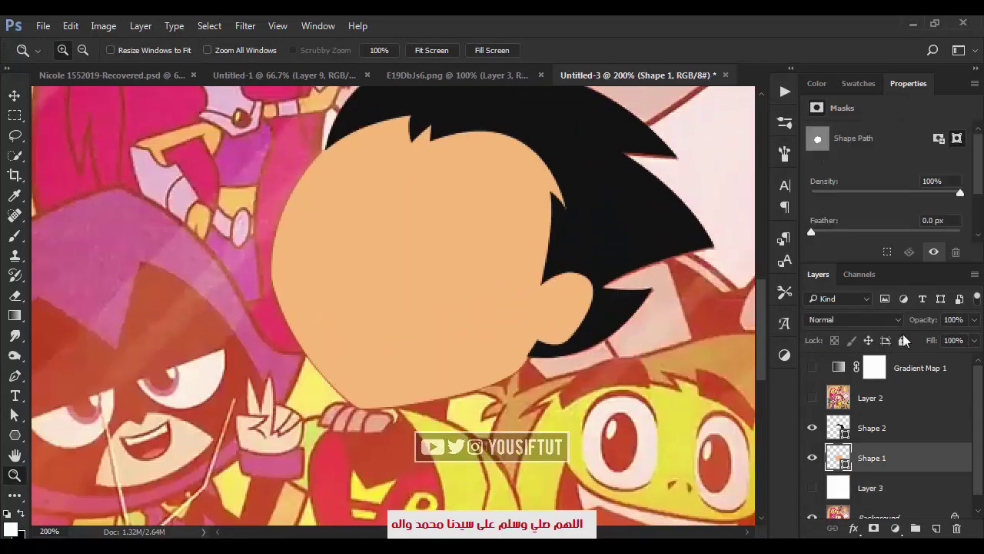
{"action": "left_click_drag", "start_coordinate": [922, 319], "coordinate": [899, 331]}
{"action": "left_click", "coordinate": [453, 233]}
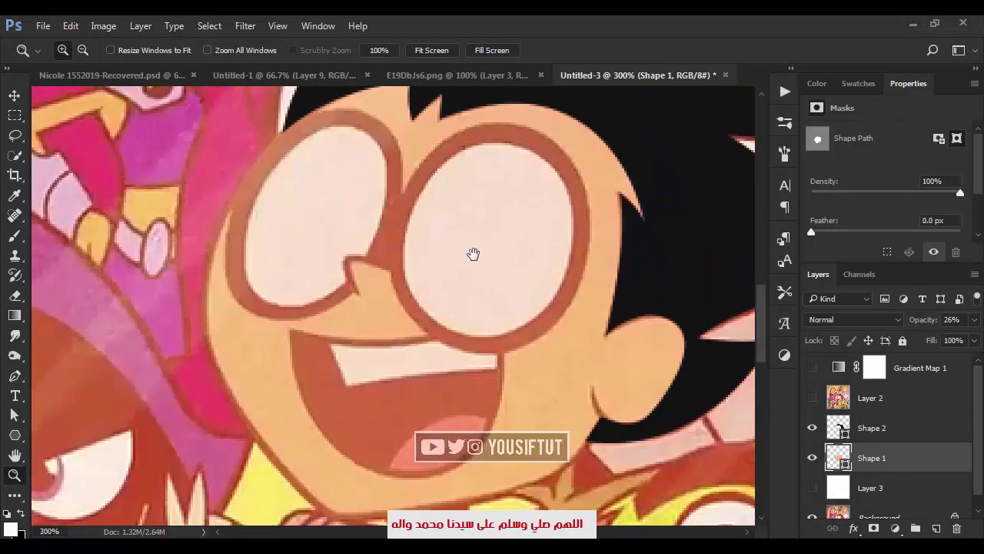
Draw an ellipse over Robin's right glasses lens, undoing an accidental hair move.
{"action": "key", "text": "u"}
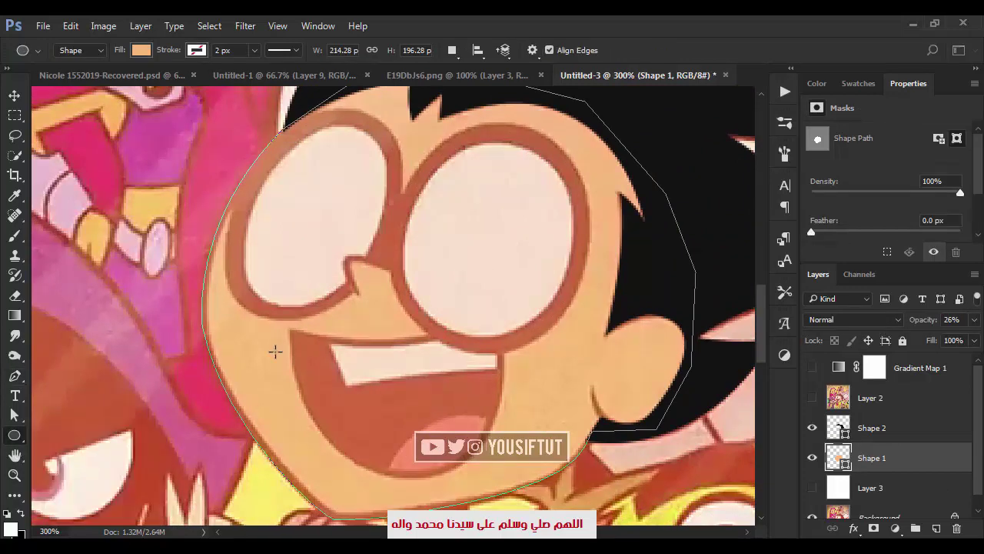
{"action": "key", "text": "ctrl+minus"}
{"action": "left_click", "coordinate": [871, 428]}
{"action": "left_click_drag", "start_coordinate": [450, 259], "coordinate": [512, 325]}
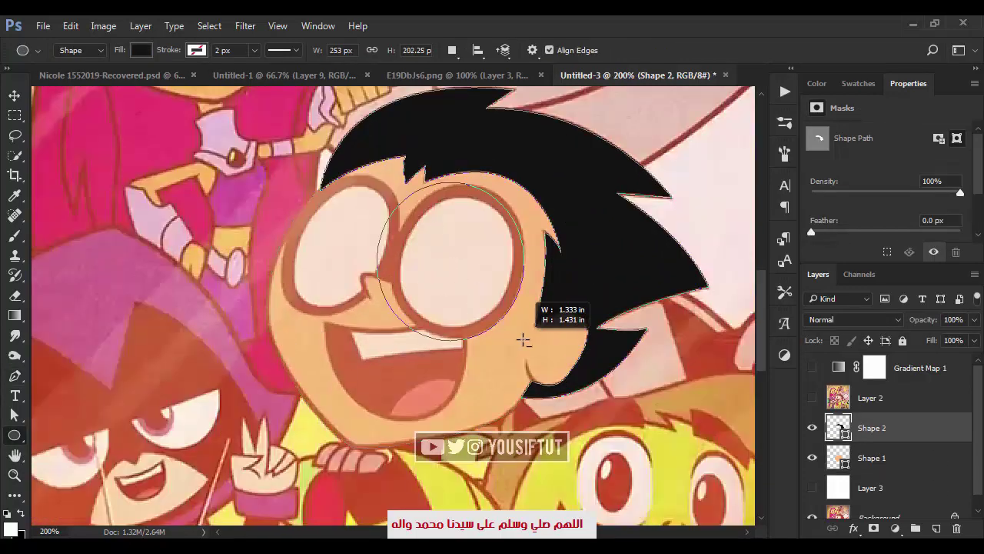
{"action": "key", "text": "v"}
{"action": "key", "text": "ctrl+z"}
{"action": "key", "text": "u"}
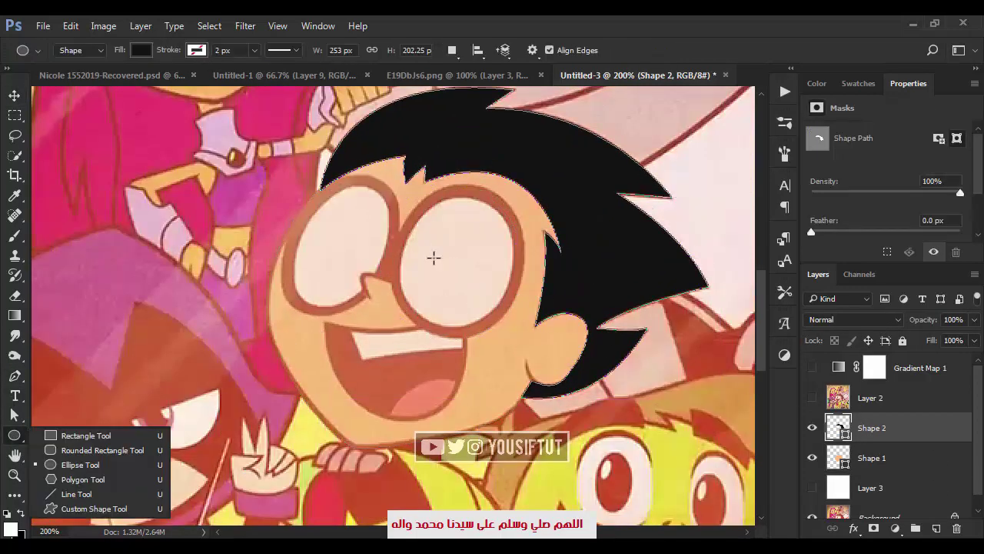
{"action": "left_click_drag", "start_coordinate": [459, 261], "coordinate": [531, 333]}
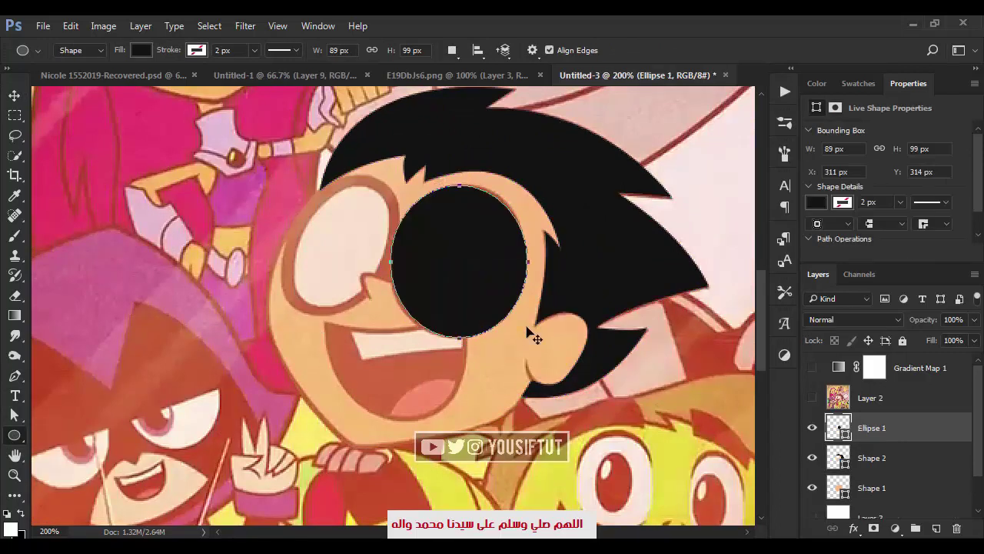
Drop the ellipse to 20% opacity, rotate it to the lens tilt, and nudge its left anchor.
{"action": "key", "text": "v"}
{"action": "key", "text": "2"}
{"action": "key", "text": "ctrl+t"}
{"action": "left_click_drag", "start_coordinate": [564, 186], "coordinate": [551, 202]}
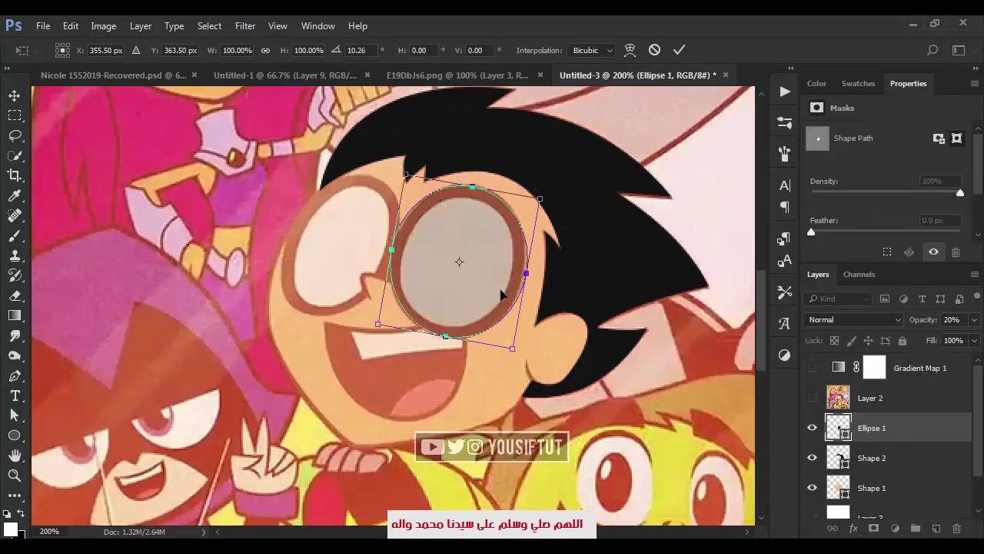
{"action": "key", "text": "Return"}
{"action": "key", "text": "a"}
{"action": "left_click", "coordinate": [522, 276]}
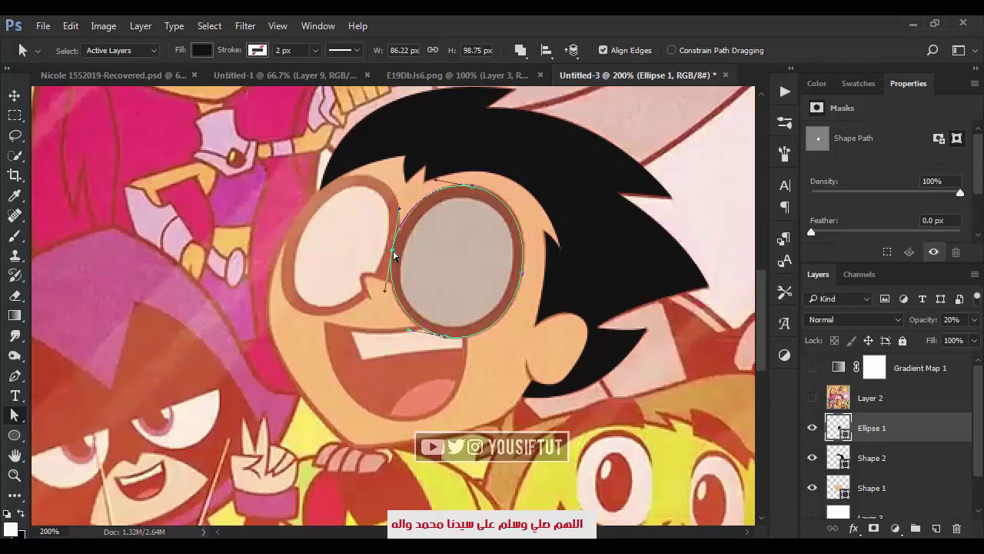
{"action": "left_click_drag", "start_coordinate": [392, 250], "coordinate": [395, 250]}
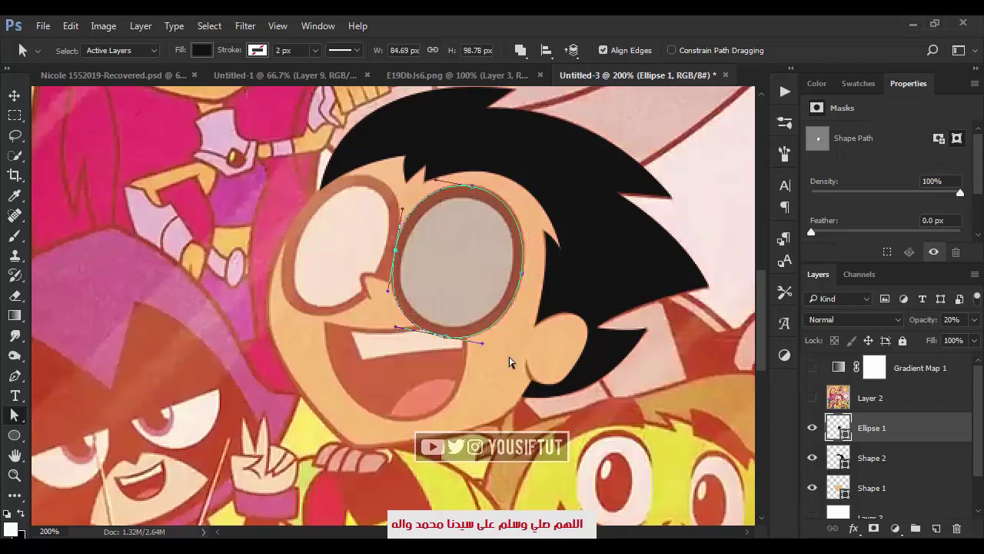
Reshape the ellipse's lower-left curve to the lens and restore its opacity to 100%.
{"action": "key", "text": "Return"}
{"action": "key", "text": "v"}
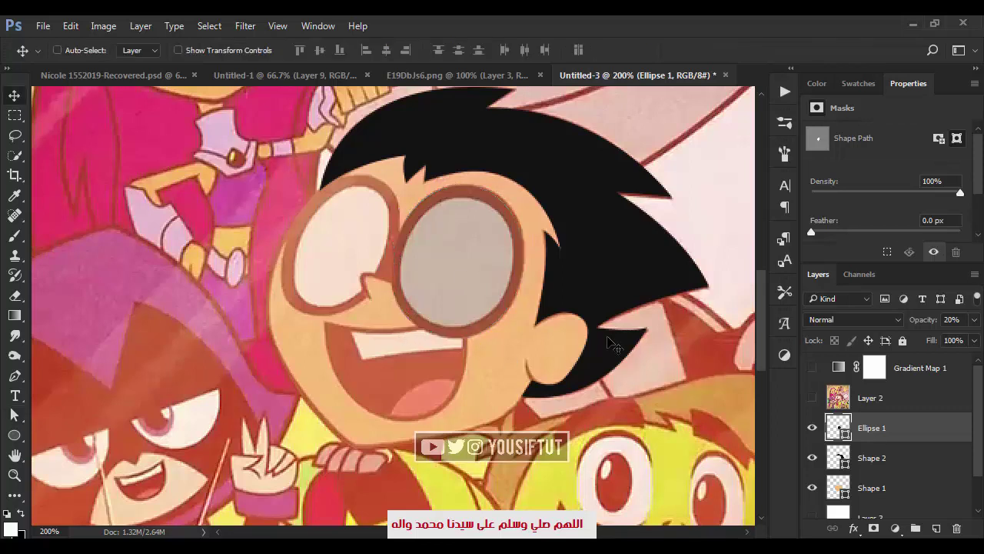
{"action": "key", "text": "a"}
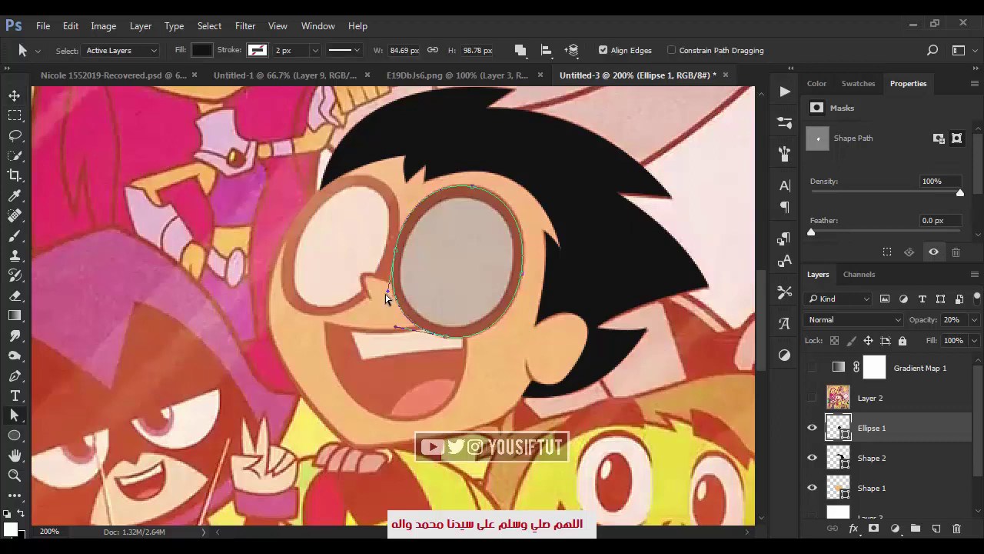
{"action": "left_click_drag", "start_coordinate": [386, 300], "coordinate": [386, 299]}
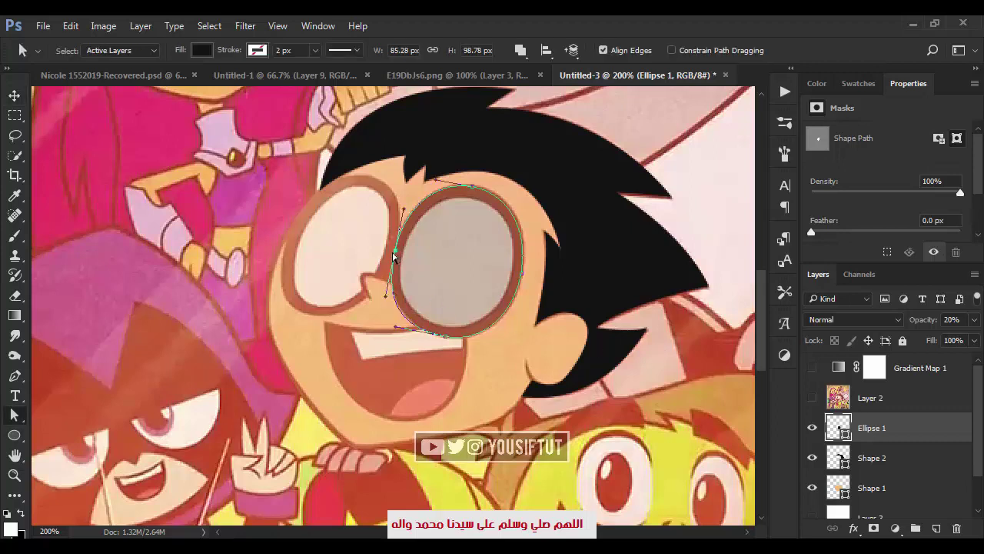
{"action": "key", "text": "v"}
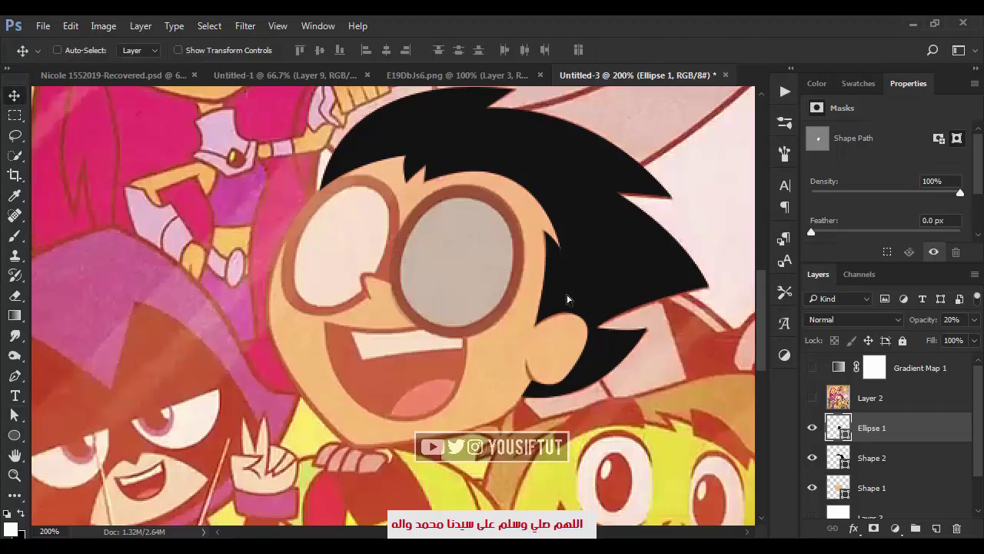
{"action": "key", "text": "0"}
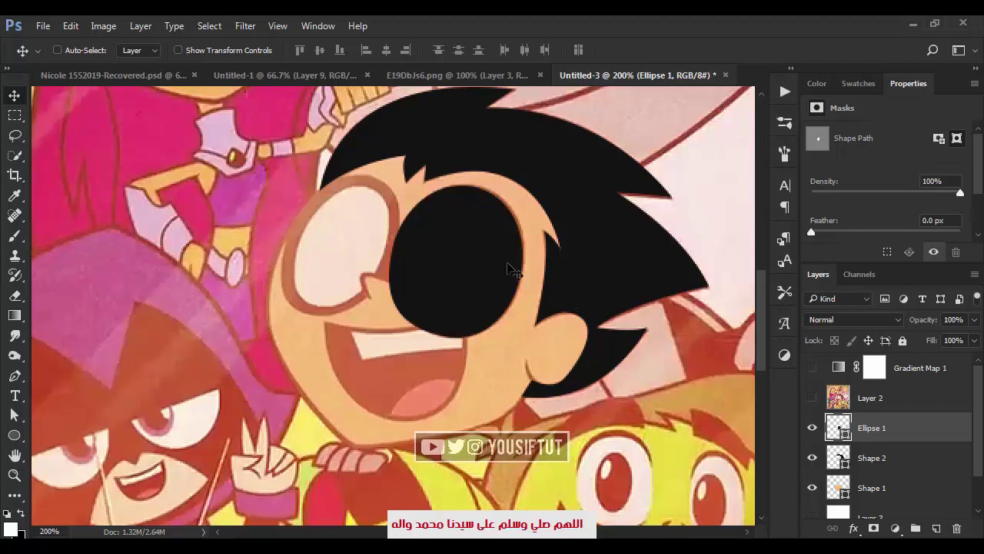
{"action": "key", "text": "p"}
{"action": "left_click", "coordinate": [399, 234]}
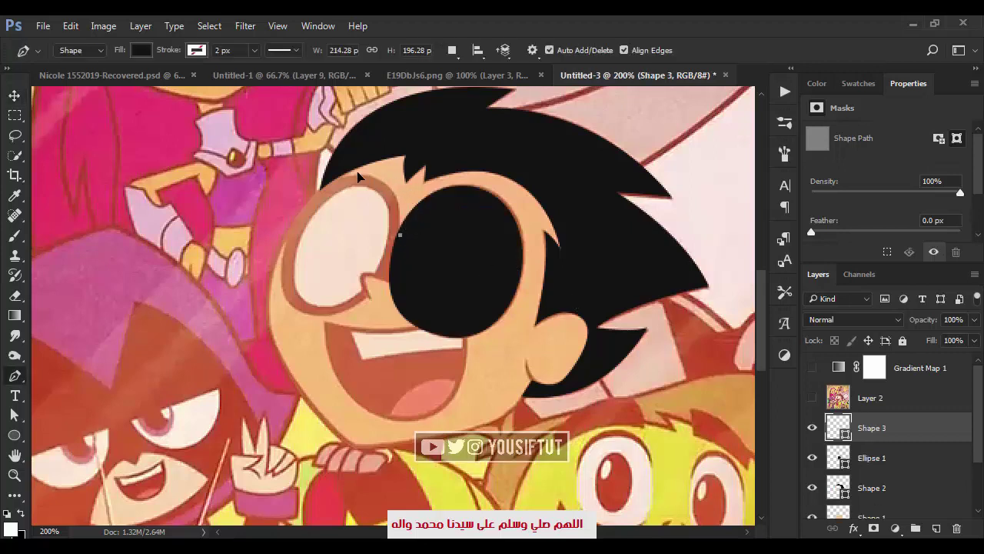
Trace a closed Shape 3 path over Robin's left lens at 10% opacity.
{"action": "left_click_drag", "start_coordinate": [371, 177], "coordinate": [326, 165]}
{"action": "left_click_drag", "start_coordinate": [293, 228], "coordinate": [277, 260]}
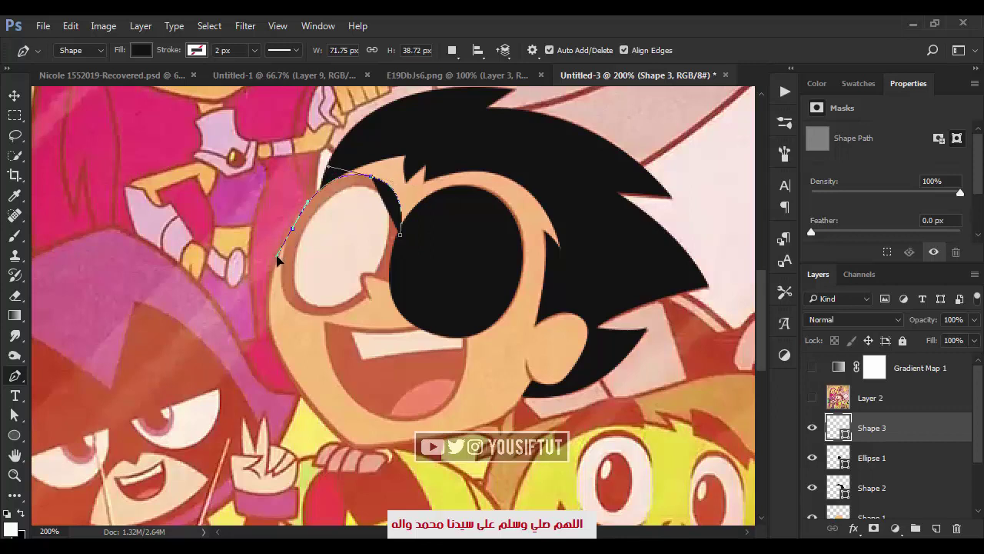
{"action": "left_click_drag", "start_coordinate": [309, 313], "coordinate": [351, 326]}
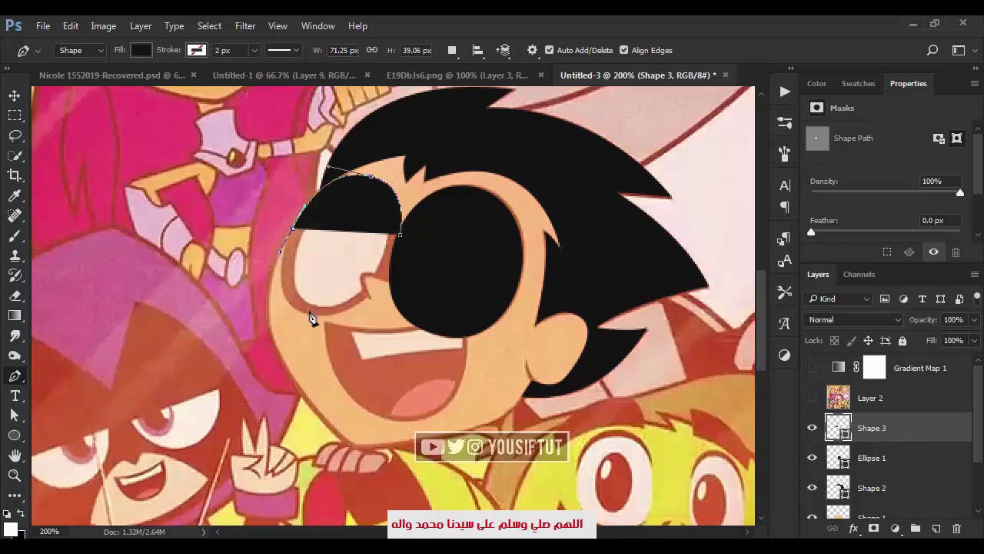
{"action": "key", "text": "1"}
{"action": "left_click", "coordinate": [351, 326], "text": "alt"}
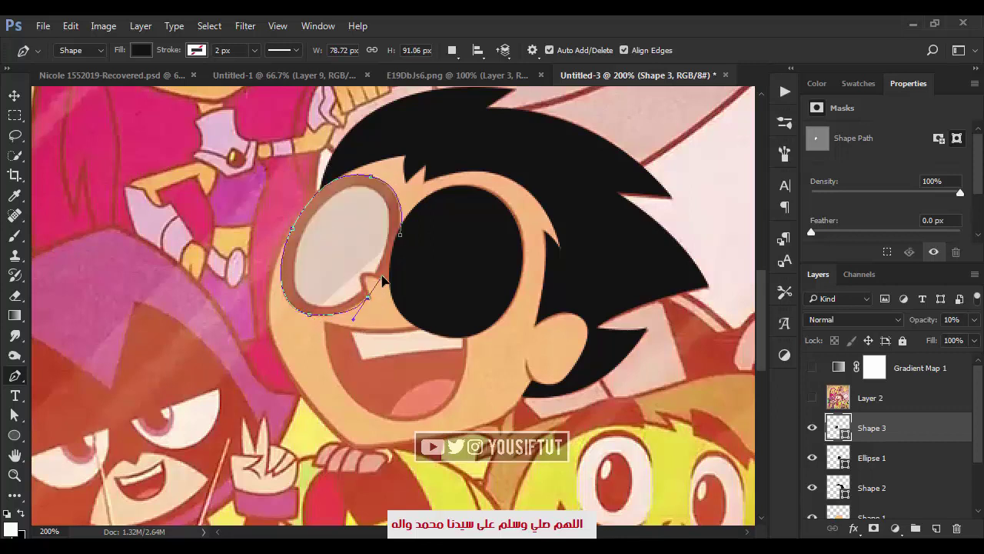
{"action": "left_click_drag", "start_coordinate": [370, 295], "coordinate": [378, 285]}
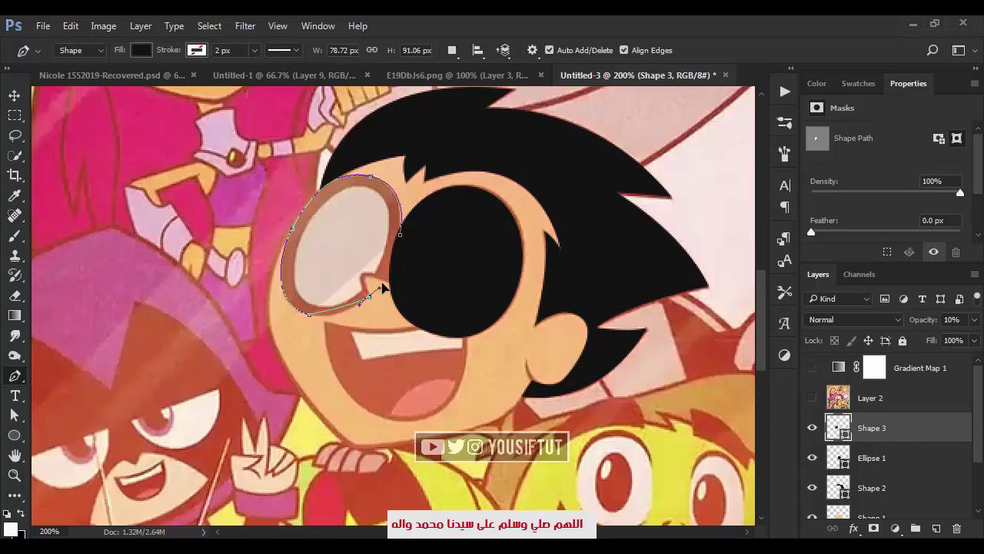
{"action": "left_click", "coordinate": [400, 233]}
Duplicate the right lens ellipse and set the copy's opacity to 49%.
{"action": "key", "text": "a"}
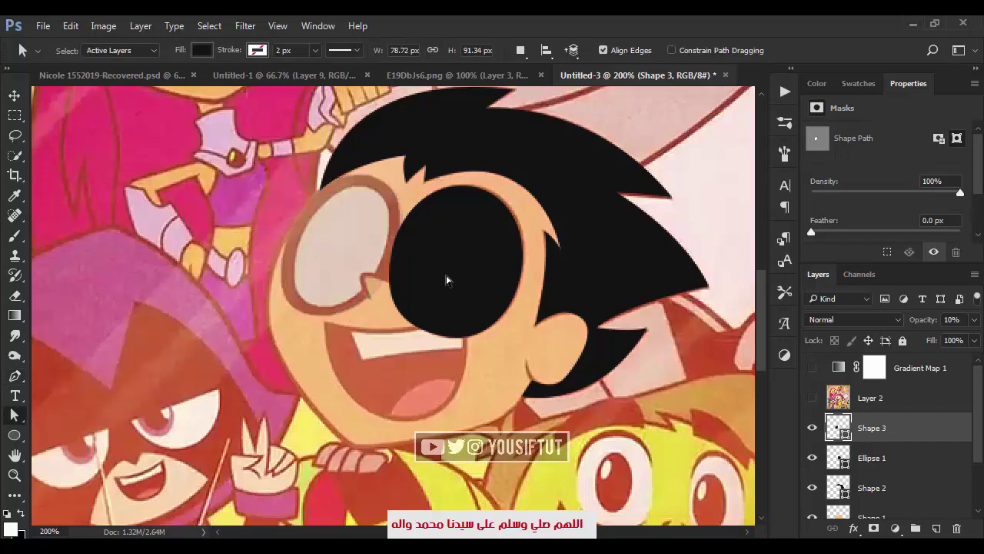
{"action": "key", "text": "v"}
{"action": "key", "text": "0"}
{"action": "left_click", "coordinate": [812, 428]}
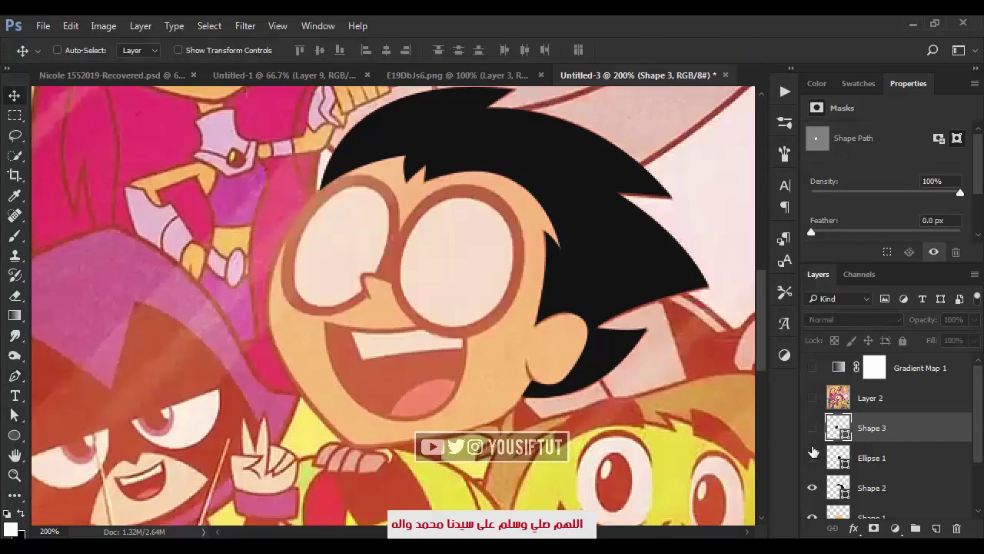
{"action": "key", "text": "ctrl+j"}
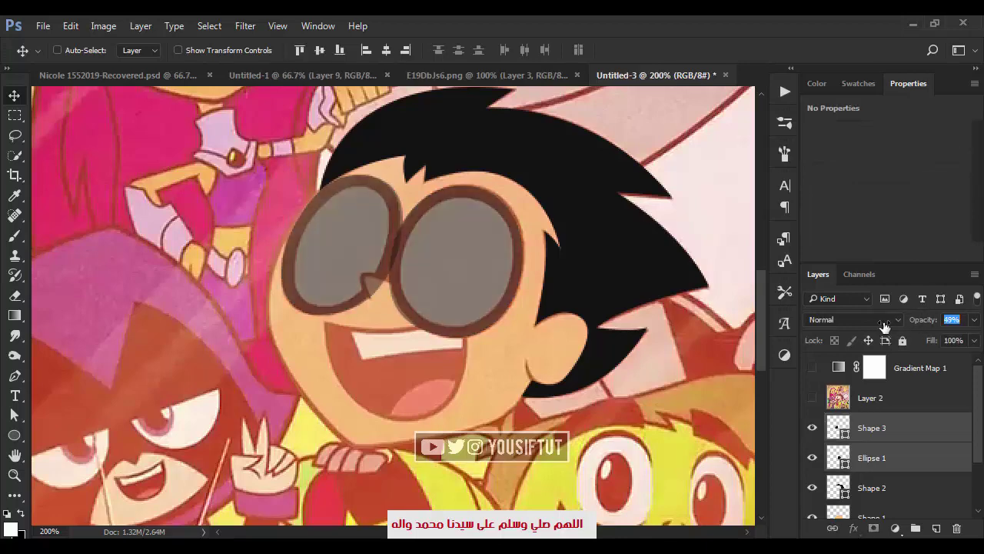
{"action": "key", "text": "4"}
{"action": "key", "text": "9"}
Fill the right lens copy with #f7f7f7 and shrink it to about 85%.
{"action": "double_click", "coordinate": [838, 457]}
{"action": "type", "text": "f7f7f7"}
{"action": "key", "text": "Return"}
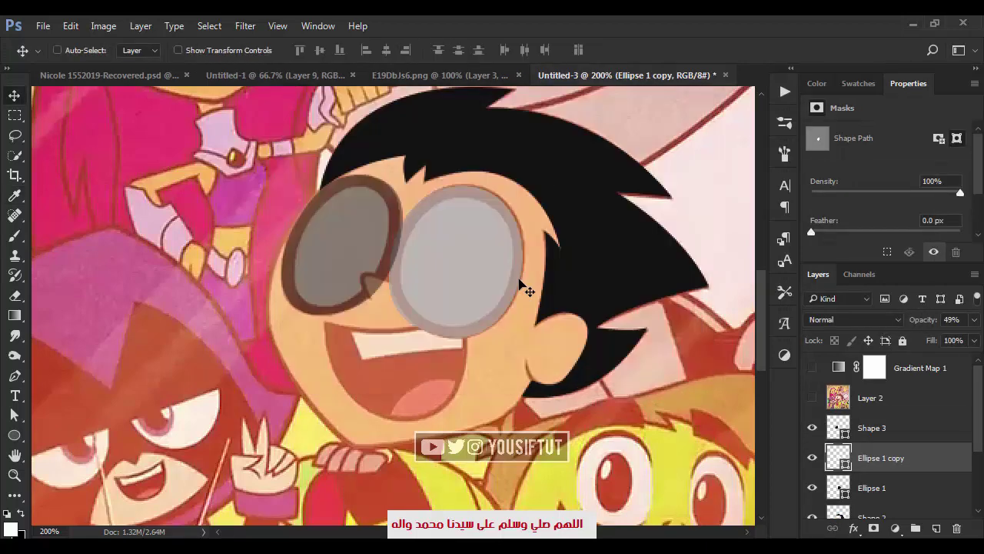
{"action": "key", "text": "ctrl+t"}
{"action": "left_click_drag", "start_coordinate": [533, 348], "coordinate": [510, 332]}
{"action": "key", "text": "Return"}
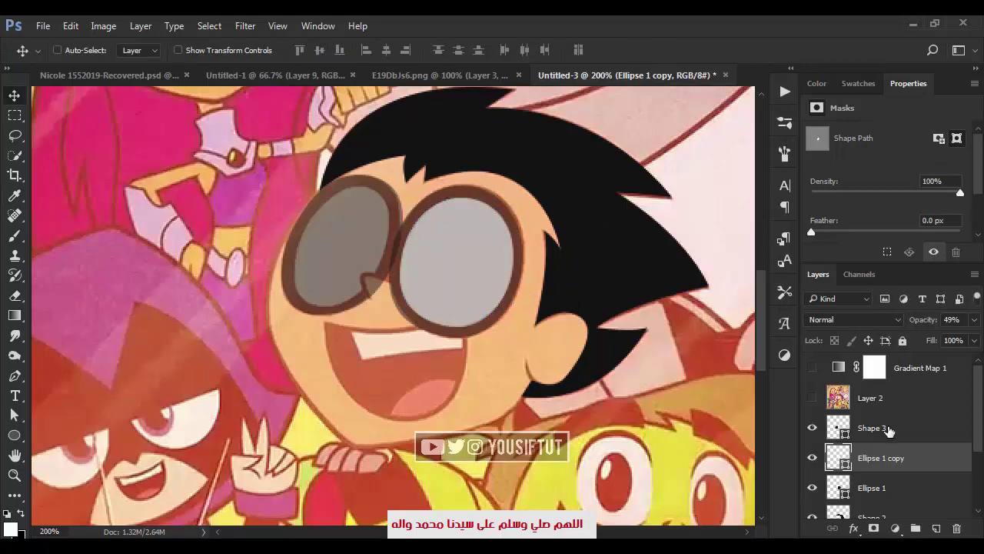
Duplicate the left lens, fill the copy with #f7f7f7 and shrink it inward.
{"action": "left_click", "coordinate": [881, 428]}
{"action": "key", "text": "ctrl+j"}
{"action": "left_click", "coordinate": [892, 488]}
{"action": "double_click", "coordinate": [838, 427]}
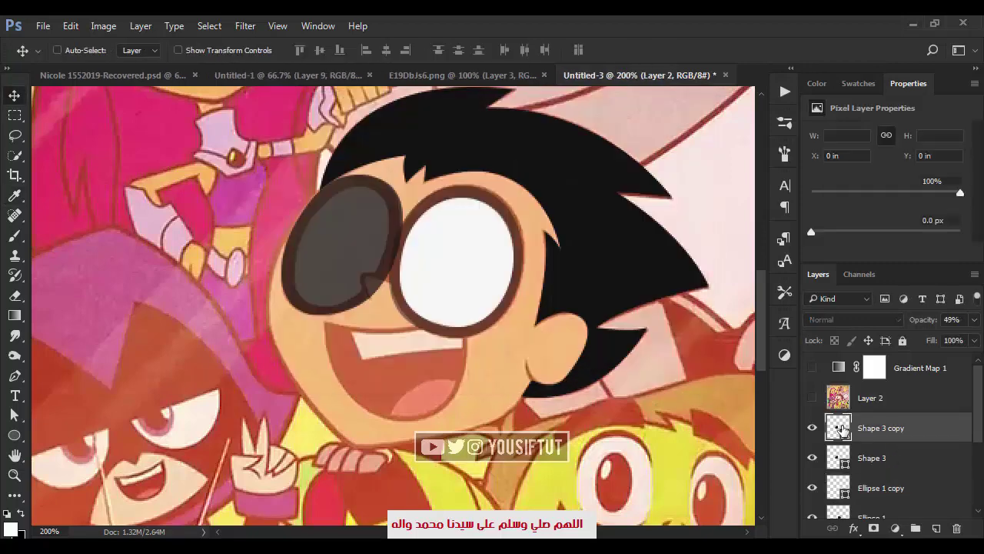
{"action": "type", "text": "f7f7f7"}
{"action": "left_click", "coordinate": [682, 394]}
{"action": "key", "text": "ctrl+t"}
{"action": "left_click_drag", "start_coordinate": [400, 315], "coordinate": [316, 306]}
{"action": "key", "text": "Return"}
Set the Shape 3 copy eye ring to 100% opacity and select the face shape.
{"action": "key", "text": "a"}
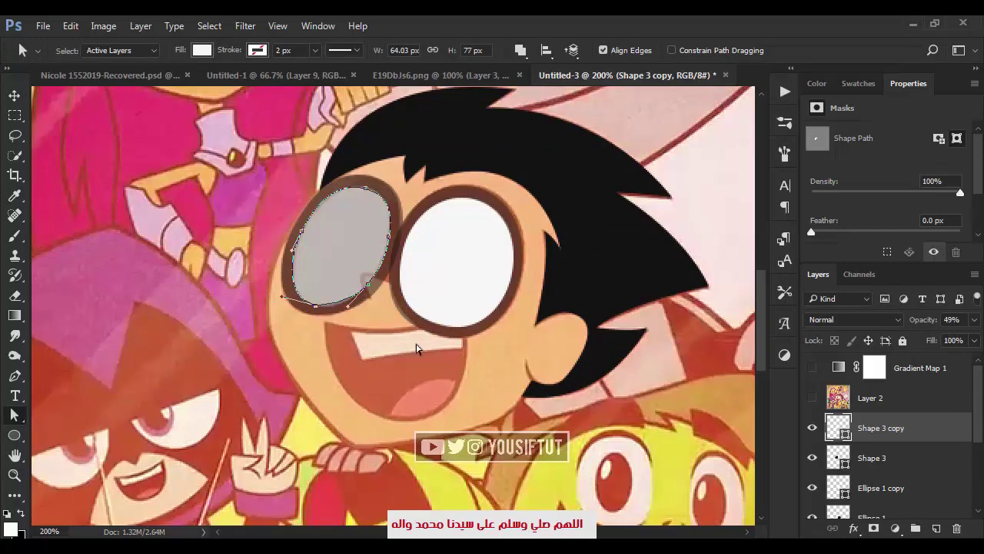
{"action": "key", "text": "0"}
{"action": "key", "text": "v"}
{"action": "left_click", "coordinate": [911, 458]}
{"action": "scroll", "coordinate": [911, 459], "scroll_direction": "down", "scroll_amount": 1}
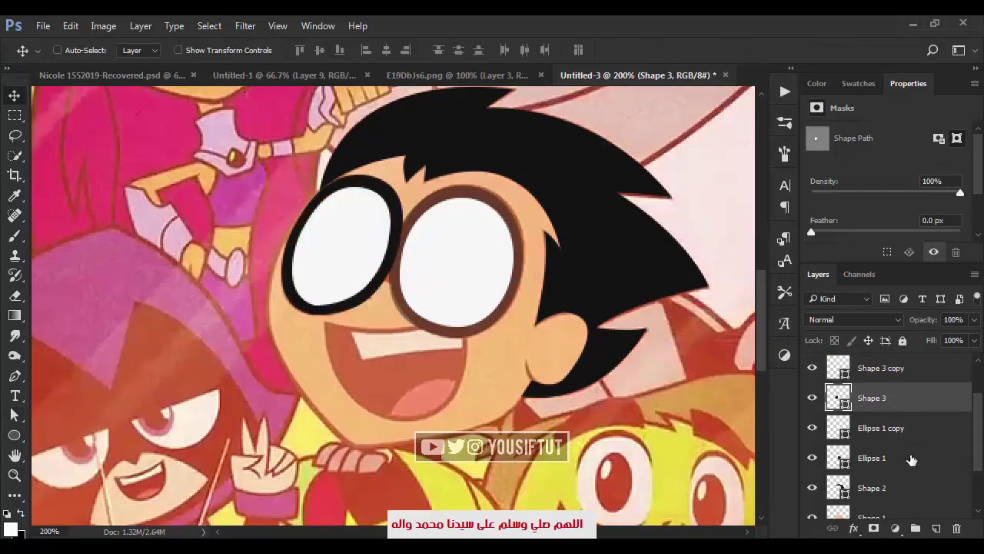
{"action": "left_click", "coordinate": [911, 457]}
{"action": "key", "text": "0"}
{"action": "scroll", "coordinate": [911, 460], "scroll_direction": "down", "scroll_amount": 3}
{"action": "left_click", "coordinate": [911, 446]}
Hide the white backing Layer 3 and paste the lined reference in as Layer 2.
{"action": "key", "text": "0"}
{"action": "key", "text": "z"}
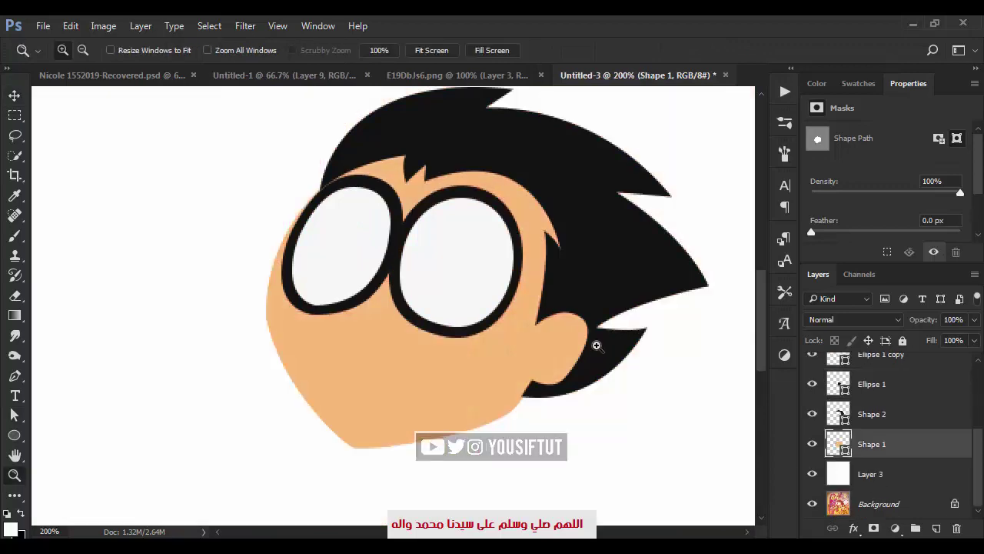
{"action": "key", "text": "ctrl+minus"}
{"action": "key", "text": "ctrl+minus"}
{"action": "key", "text": "ctrl+plus"}
{"action": "key", "text": "ctrl+plus"}
{"action": "left_click", "coordinate": [812, 473]}
{"action": "left_click_drag", "start_coordinate": [539, 419], "coordinate": [540, 366]}
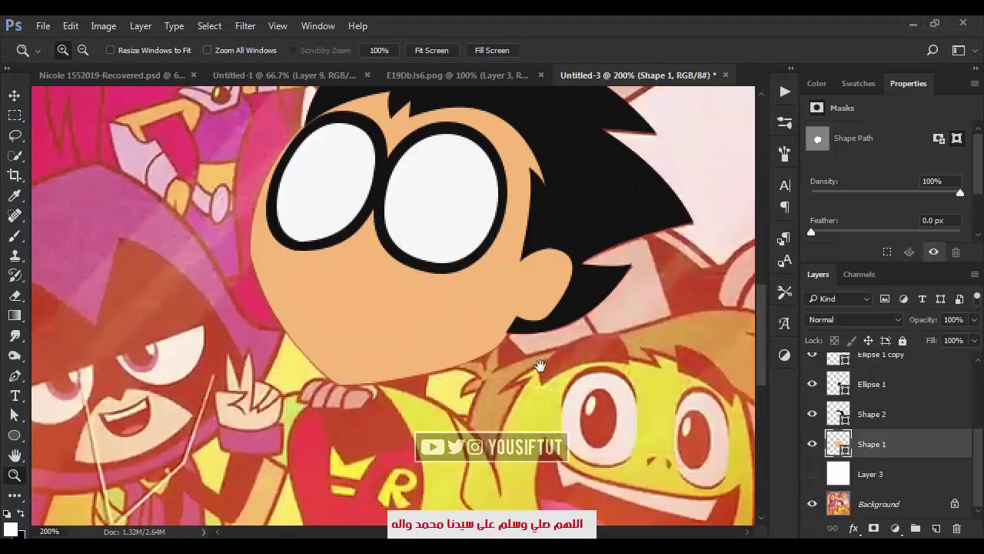
{"action": "key", "text": "v"}
{"action": "mouse_move", "coordinate": [446, 409]}
{"action": "left_mouse_down"}
{"action": "mouse_move", "coordinate": [457, 142]}
{"action": "mouse_move", "coordinate": [431, 377]}
{"action": "left_mouse_up"}
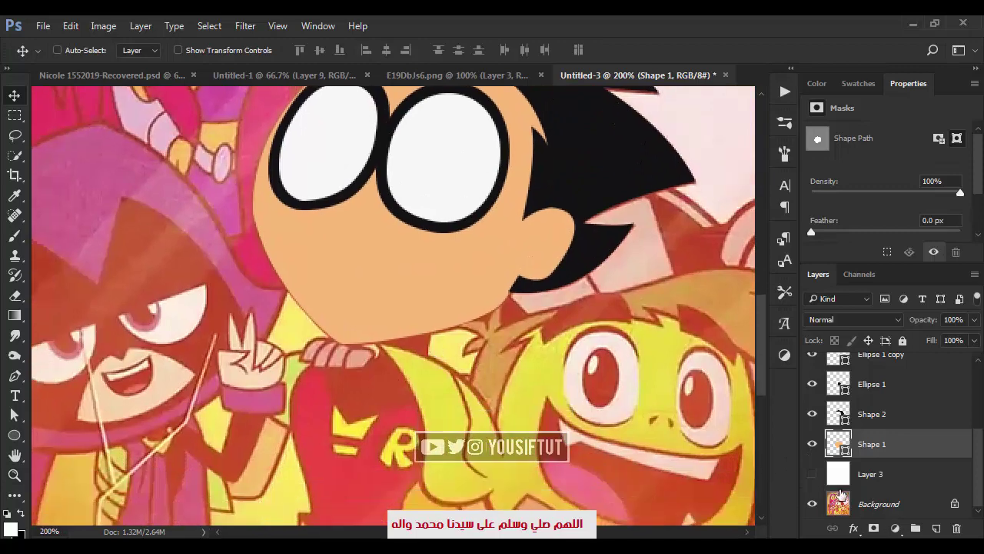
{"action": "left_click", "coordinate": [840, 495]}
{"action": "key", "text": "ctrl+v"}
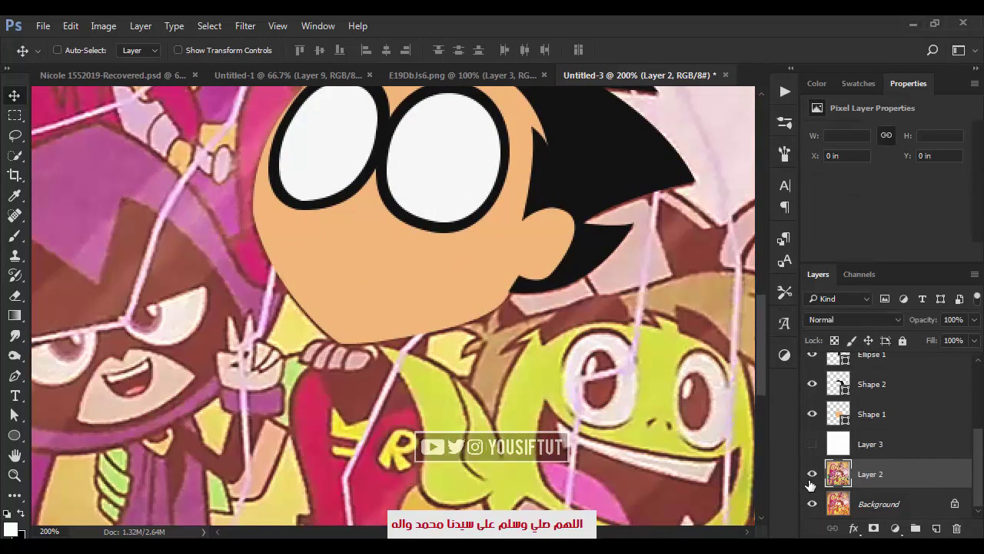
Drop Shape 1 to 52% opacity and zoom in on Robin's mouth.
{"action": "left_click", "coordinate": [843, 422]}
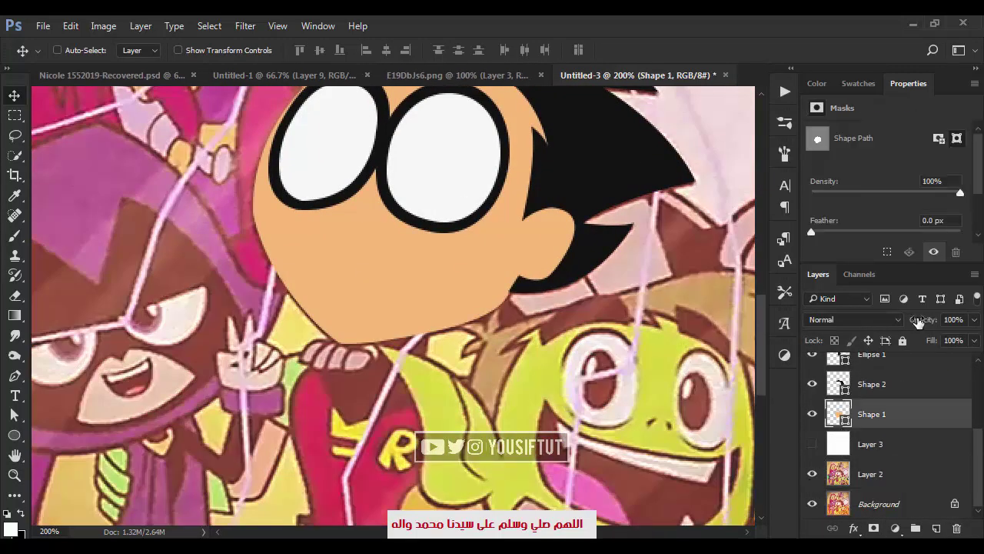
{"action": "key", "text": "5"}
{"action": "key", "text": "2"}
{"action": "key", "text": "z"}
{"action": "left_click", "coordinate": [412, 228]}
Trace Robin's open mouth outline under the goggles as a closed pen shape.
{"action": "key", "text": "p"}
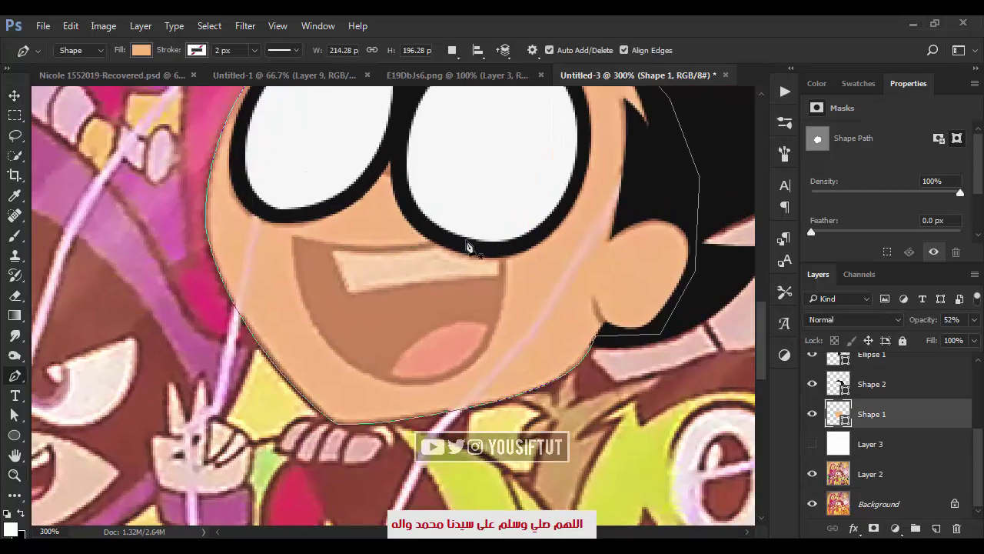
{"action": "left_click", "coordinate": [492, 214]}
{"action": "left_click_drag", "start_coordinate": [389, 250], "coordinate": [329, 247]}
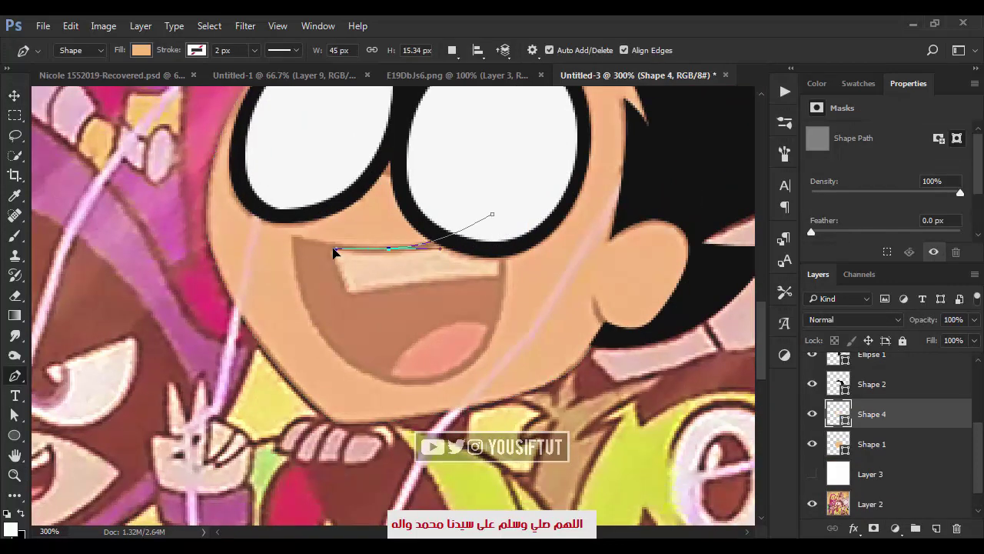
{"action": "left_click", "coordinate": [291, 235]}
{"action": "left_click_drag", "start_coordinate": [421, 382], "coordinate": [532, 374]}
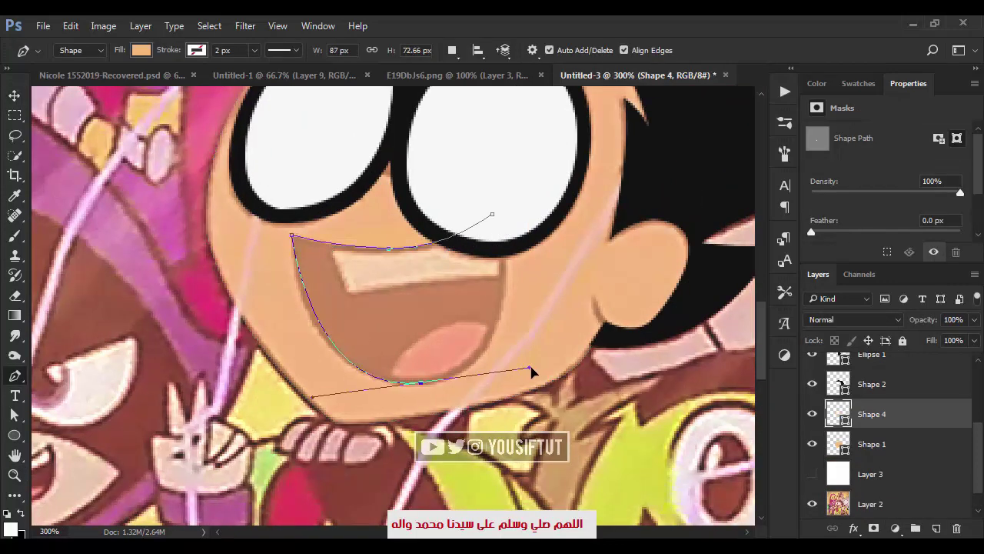
{"action": "left_click", "coordinate": [492, 215]}
Fill the mouth shape with dark brown sampled from the reference, at 65% opacity.
{"action": "key", "text": "v"}
{"action": "double_click", "coordinate": [839, 414]}
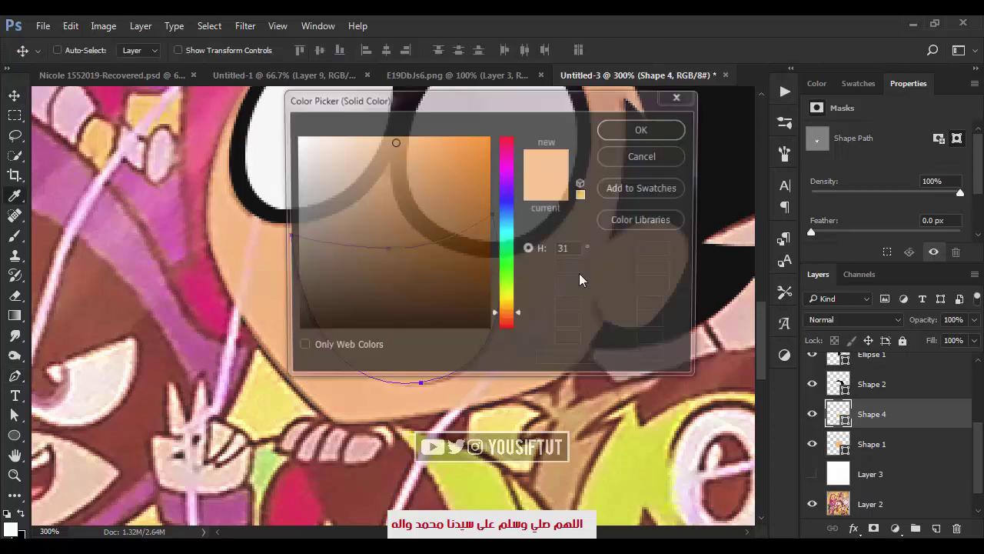
{"action": "left_click", "coordinate": [408, 231]}
{"action": "left_click", "coordinate": [644, 128]}
{"action": "mouse_move", "coordinate": [923, 319]}
{"action": "left_mouse_down"}
{"action": "mouse_move", "coordinate": [898, 321]}
{"action": "mouse_move", "coordinate": [907, 321]}
{"action": "left_mouse_up"}
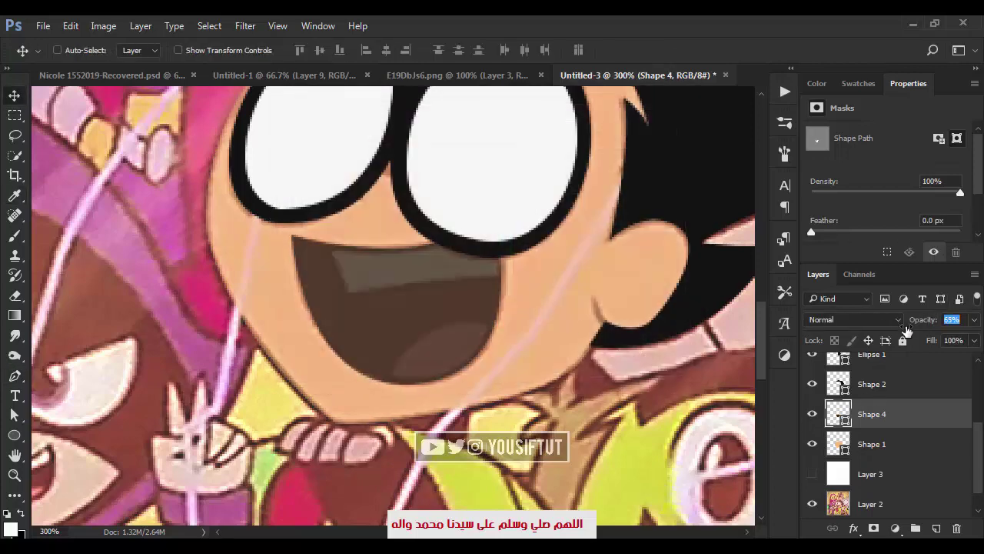
{"action": "key", "text": "p"}
Draw the tooth strip along the mouth's top and fill it with white (f7f7f7).
{"action": "left_click", "coordinate": [333, 238]}
{"action": "left_click", "coordinate": [354, 296]}
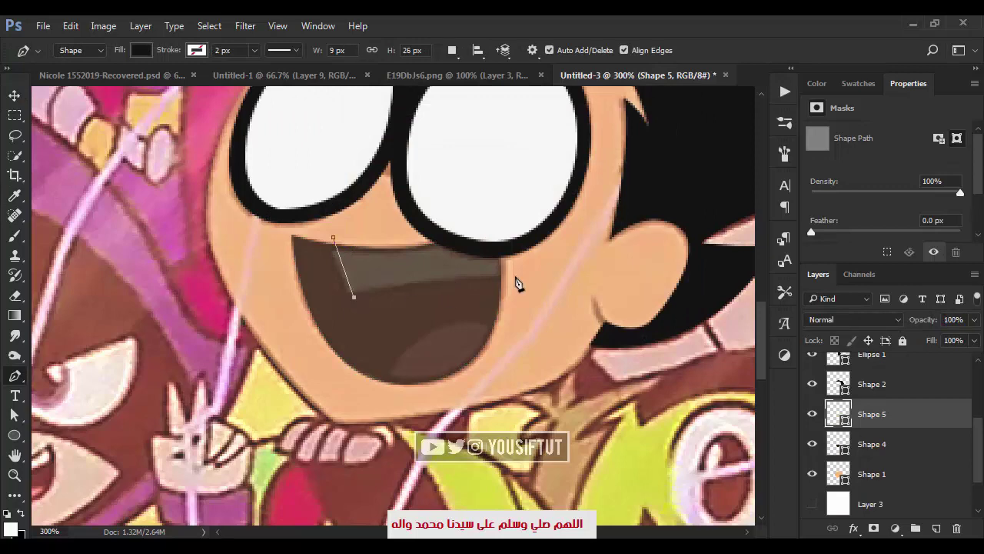
{"action": "left_click_drag", "start_coordinate": [514, 279], "coordinate": [578, 282]}
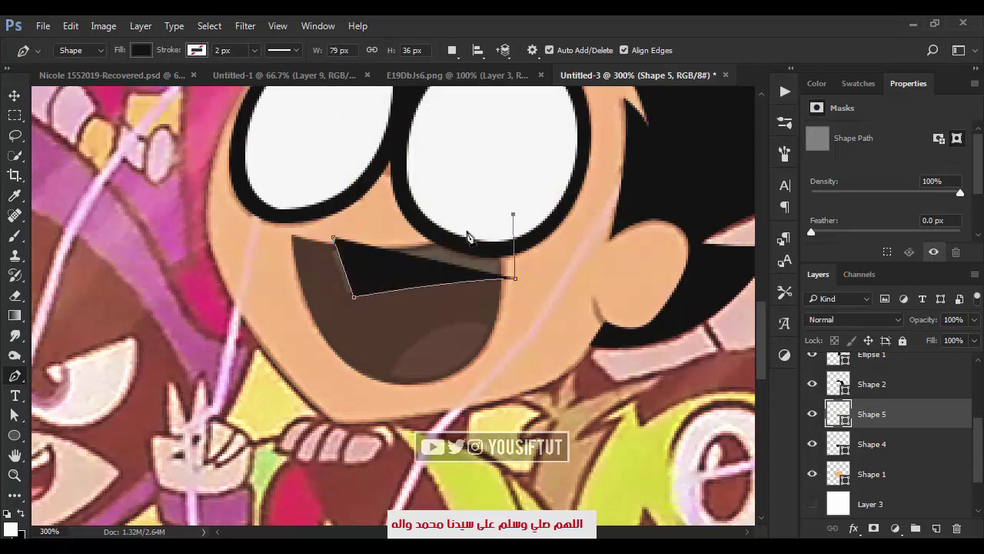
{"action": "left_click", "coordinate": [333, 238]}
{"action": "double_click", "coordinate": [838, 414]}
{"action": "left_click", "coordinate": [288, 184]}
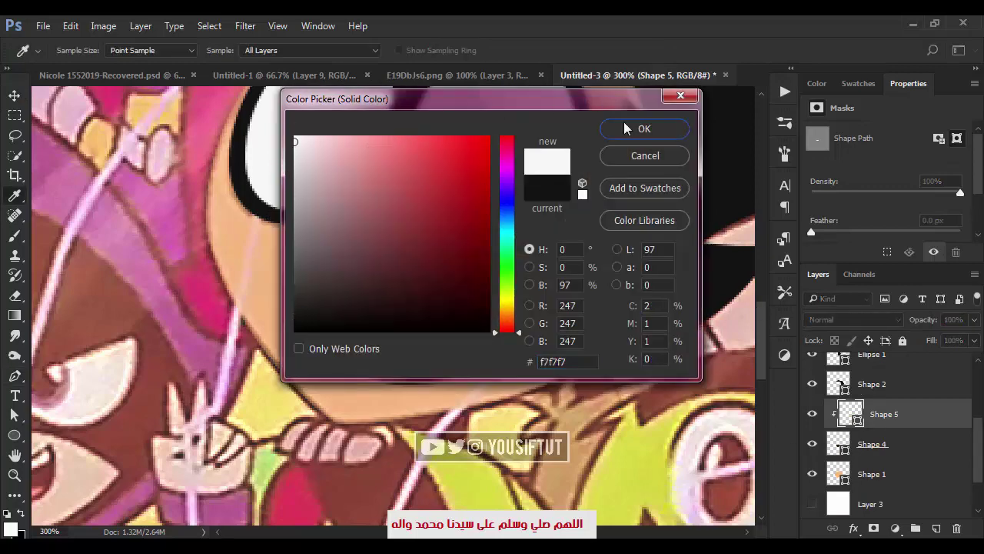
{"action": "left_click", "coordinate": [625, 126]}
Draw the tongue shape in the lower mouth and clip it inside the mouth.
{"action": "left_click", "coordinate": [500, 335]}
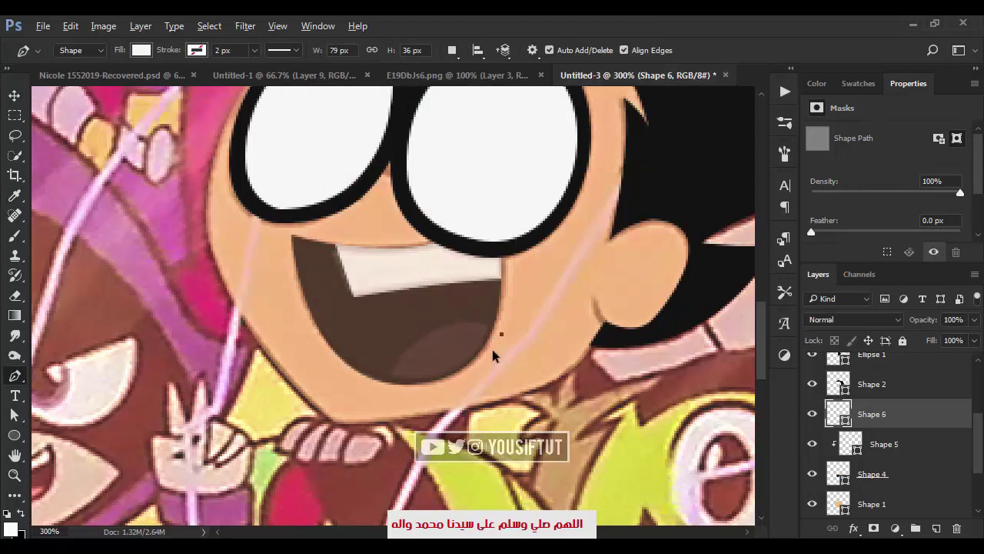
{"action": "key", "text": "ctrl+z"}
{"action": "key", "text": "ctrl+alt+z"}
{"action": "key", "text": "ctrl+alt+z"}
{"action": "key", "text": "ctrl+alt+z"}
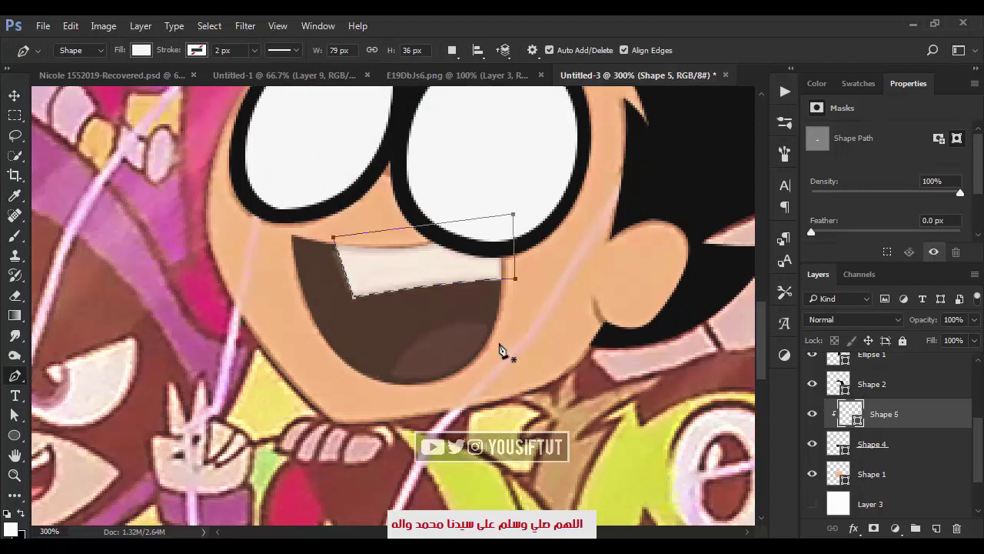
{"action": "left_click", "coordinate": [499, 343]}
{"action": "left_click", "coordinate": [396, 401]}
{"action": "left_click", "coordinate": [499, 343]}
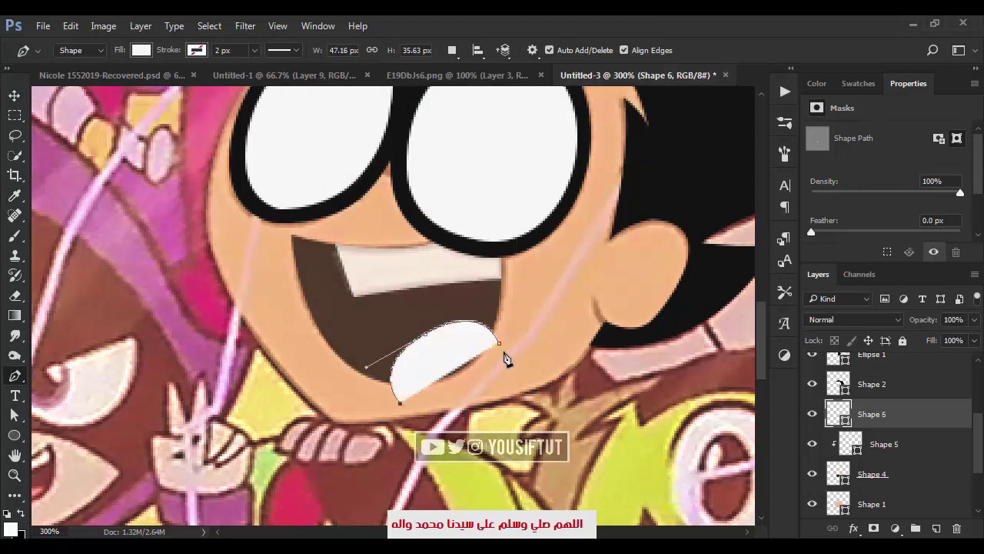
{"action": "key", "text": "v"}
{"action": "left_click", "coordinate": [842, 429], "text": "alt"}
{"action": "scroll", "coordinate": [844, 449], "scroll_direction": "down", "scroll_amount": 1}
Colour the tongue pink, sampled from the reference tongue.
{"action": "left_click", "coordinate": [812, 472], "text": "alt"}
{"action": "scroll", "coordinate": [843, 448], "scroll_direction": "up", "scroll_amount": 1}
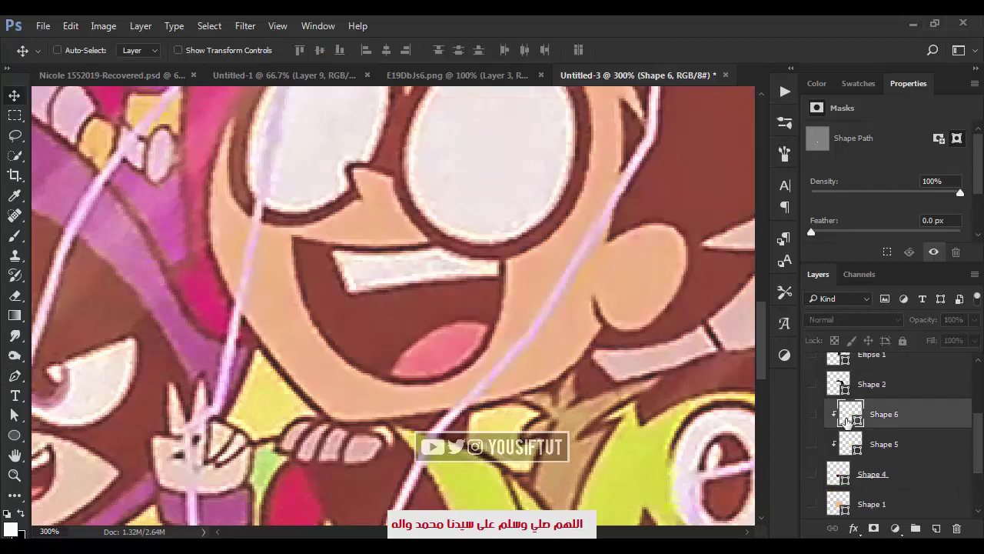
{"action": "double_click", "coordinate": [849, 414]}
{"action": "left_click", "coordinate": [435, 358]}
{"action": "left_click", "coordinate": [881, 163]}
{"action": "scroll", "coordinate": [845, 454], "scroll_direction": "down", "scroll_amount": 1}
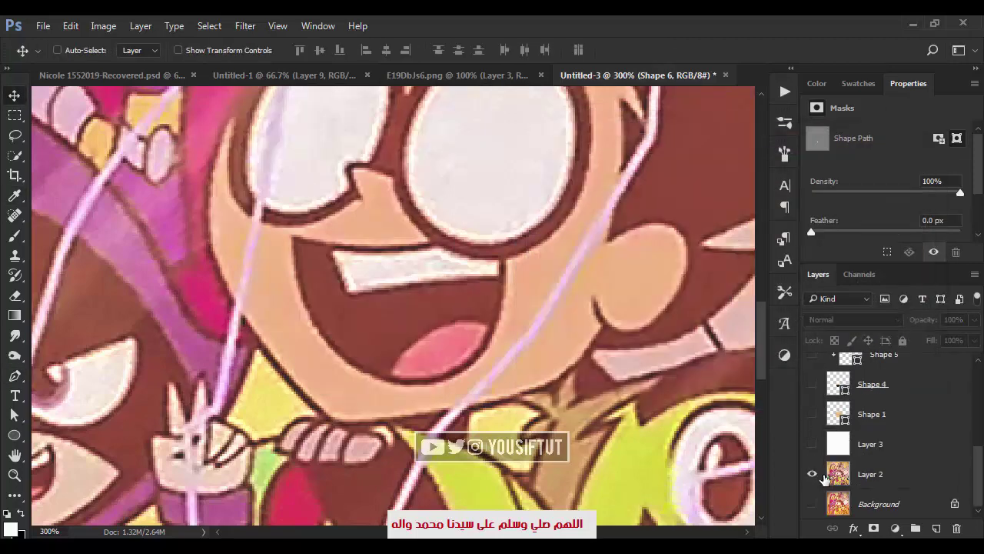
{"action": "left_click", "coordinate": [812, 474], "text": "alt"}
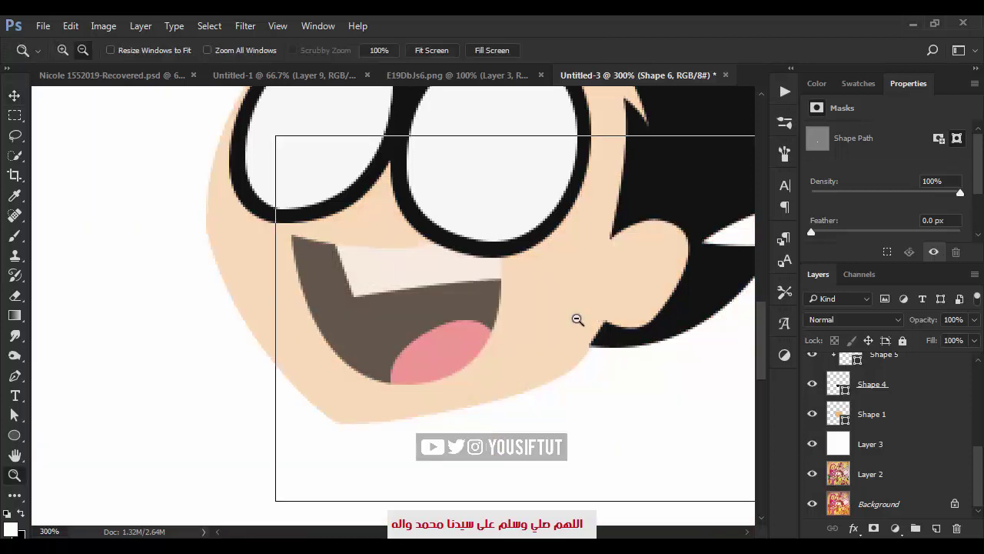
Zoom around the face and left eye, checking the face, mouth and eye ring shapes.
{"action": "key", "text": "ctrl+minus"}
{"action": "left_click", "coordinate": [565, 326], "text": "ctrl"}
{"action": "left_click", "coordinate": [454, 320], "text": "ctrl"}
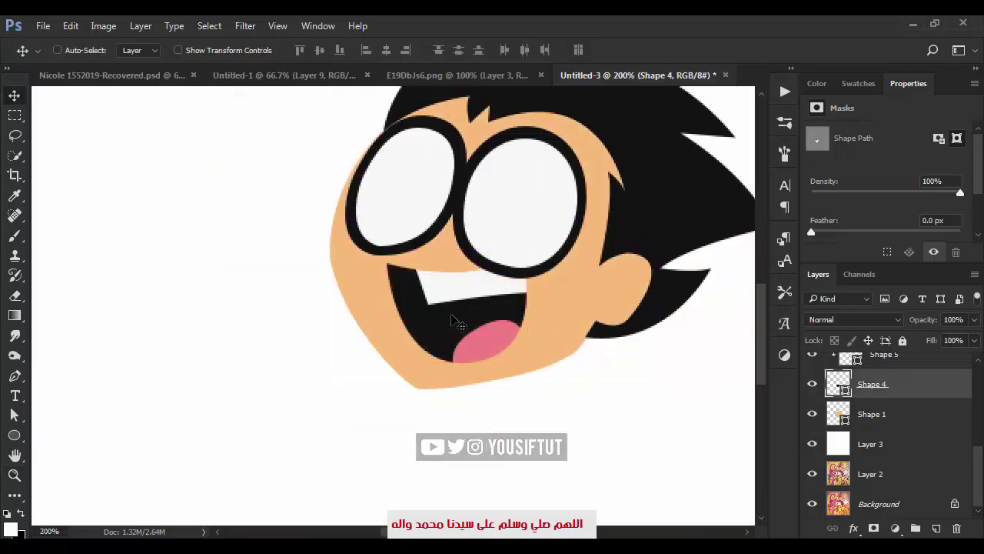
{"action": "key", "text": "z"}
{"action": "key", "text": "ctrl+minus"}
{"action": "left_click", "coordinate": [458, 307]}
{"action": "scroll", "coordinate": [867, 407], "scroll_direction": "up", "scroll_amount": 1}
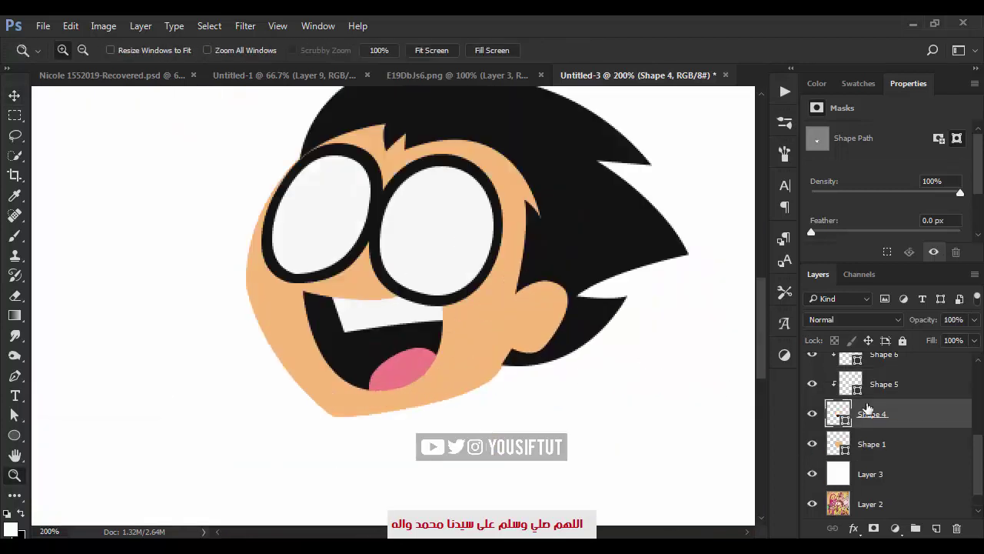
{"action": "scroll", "coordinate": [867, 407], "scroll_direction": "up", "scroll_amount": 3}
{"action": "left_click", "coordinate": [237, 184], "text": "ctrl"}
{"action": "left_click", "coordinate": [330, 217]}
{"action": "scroll", "coordinate": [897, 441], "scroll_direction": "down", "scroll_amount": 3}
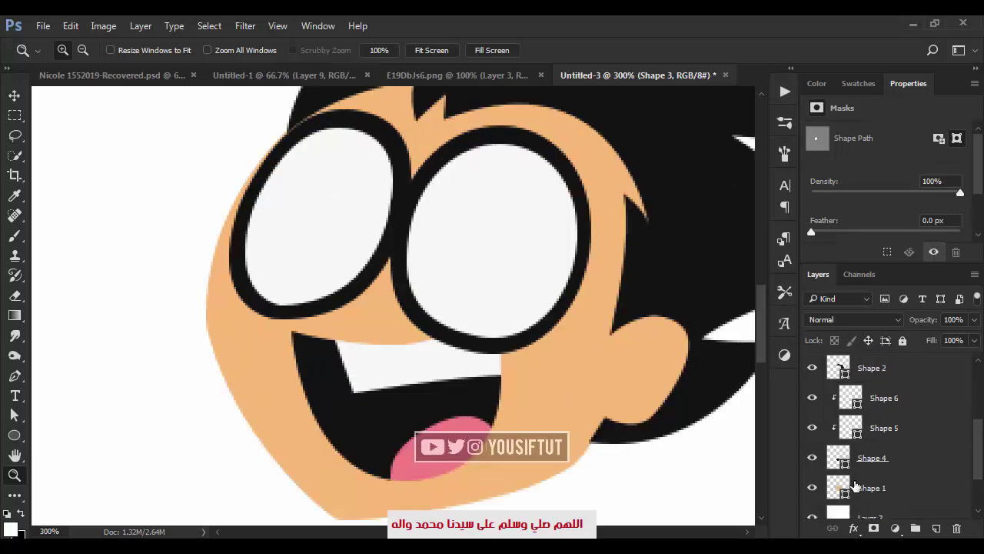
{"action": "scroll", "coordinate": [855, 484], "scroll_direction": "down", "scroll_amount": 3}
Put a Layer 2 copy on top of the stack and begin Shape 7 between the lenses.
{"action": "left_click", "coordinate": [812, 474], "text": "alt"}
{"action": "left_click", "coordinate": [812, 473], "text": "alt"}
{"action": "key", "text": "ctrl+j"}
{"action": "key", "text": "ctrl+shift+bracketright"}
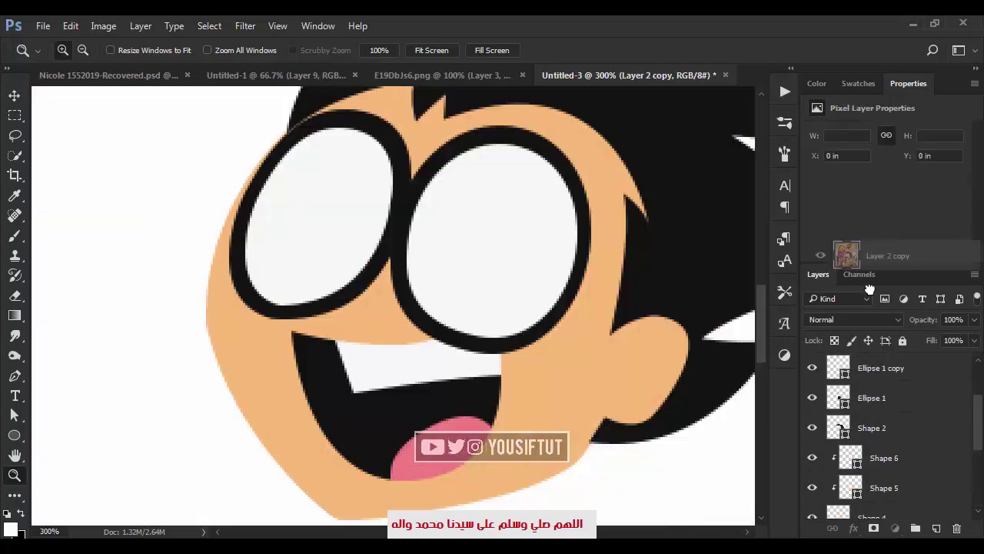
{"action": "left_click", "coordinate": [894, 528]}
{"action": "left_click", "coordinate": [819, 368]}
{"action": "key", "text": "p"}
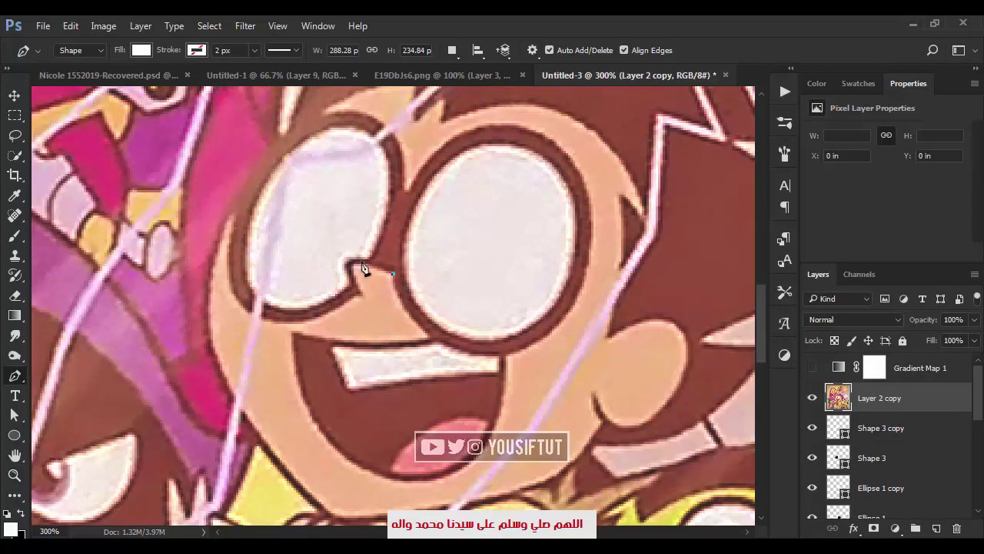
{"action": "left_click_drag", "start_coordinate": [349, 263], "coordinate": [345, 268]}
Close the nose shape, hide Layer 2 copy, and fill the nose with #f8ba79.
{"action": "left_click", "coordinate": [362, 298]}
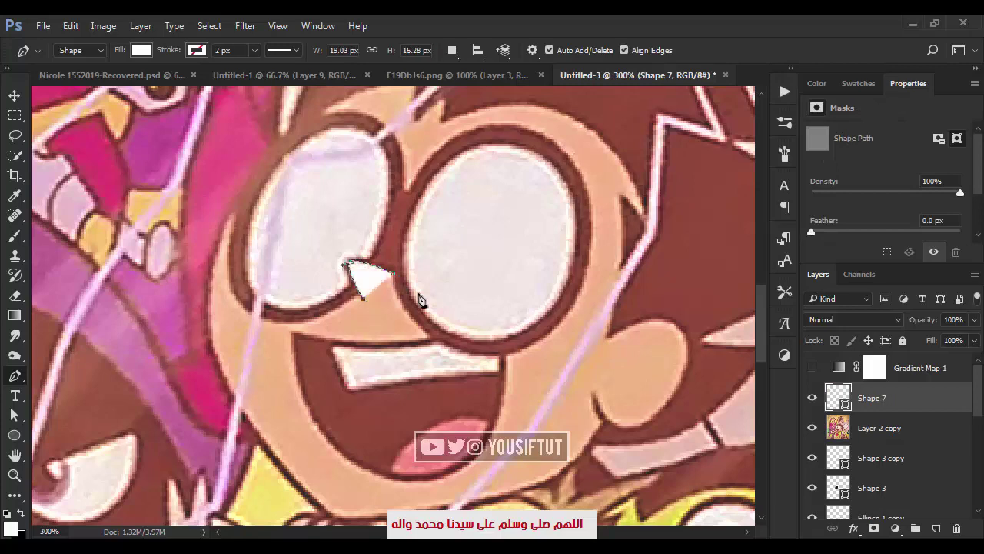
{"action": "key", "text": "v"}
{"action": "left_click", "coordinate": [812, 427]}
{"action": "double_click", "coordinate": [838, 397]}
{"action": "left_click", "coordinate": [213, 341]}
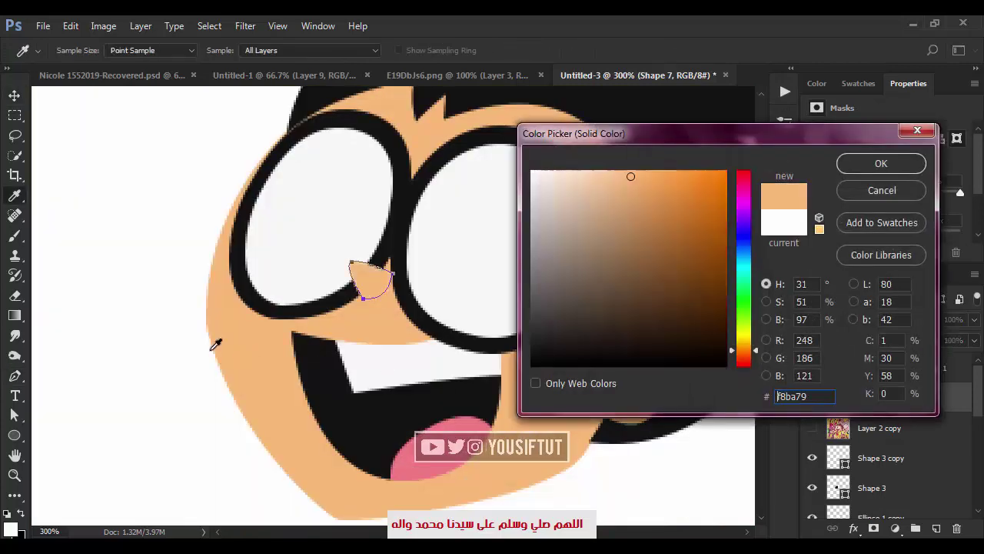
{"action": "key", "text": "Return"}
Zoom in and pan up to Robin's red R-emblem suit.
{"action": "key", "text": "a"}
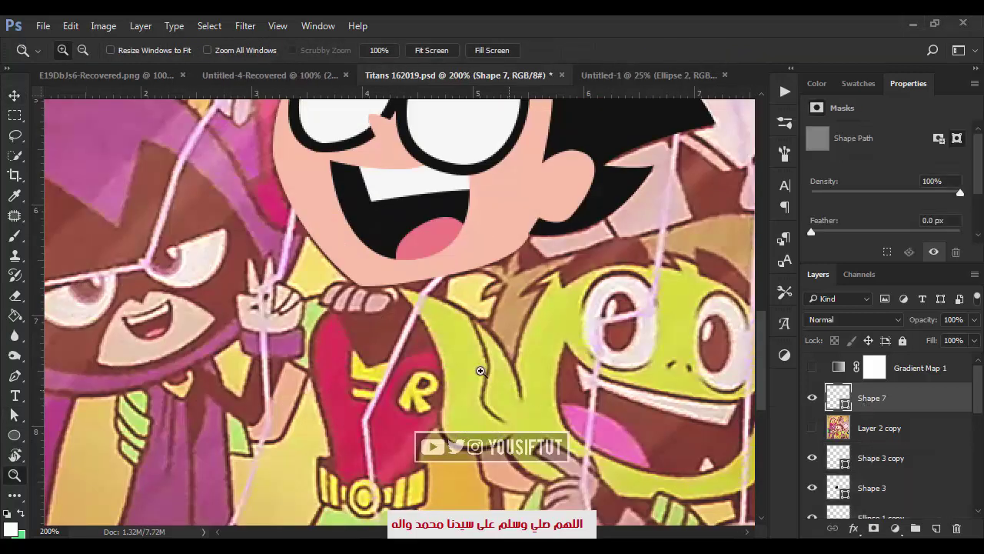
{"action": "left_click", "coordinate": [432, 269]}
{"action": "left_click_drag", "start_coordinate": [433, 269], "coordinate": [461, 160]}
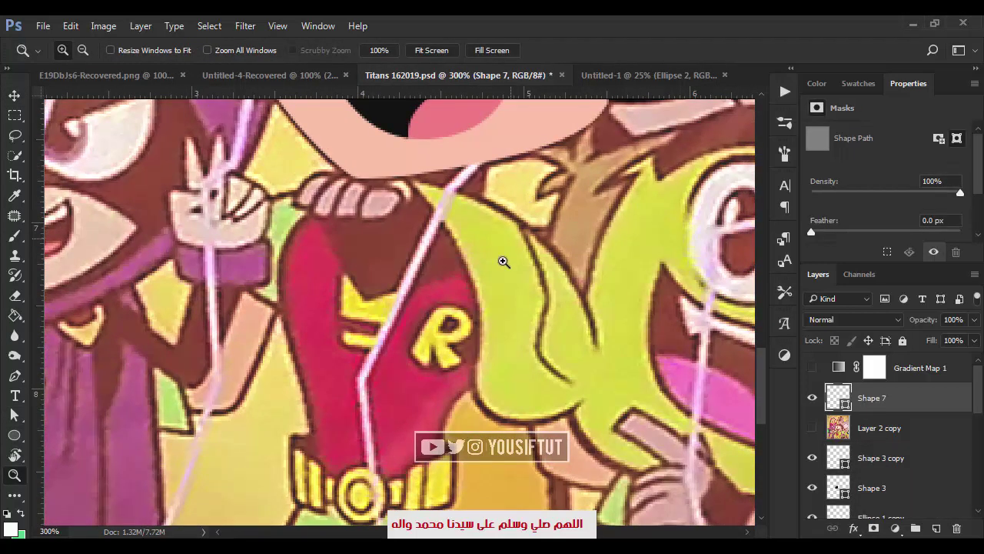
Begin the torso outline at the collar and trace down the shoulder toward the waist.
{"action": "key", "text": "p"}
{"action": "left_click_drag", "start_coordinate": [431, 185], "coordinate": [464, 222]}
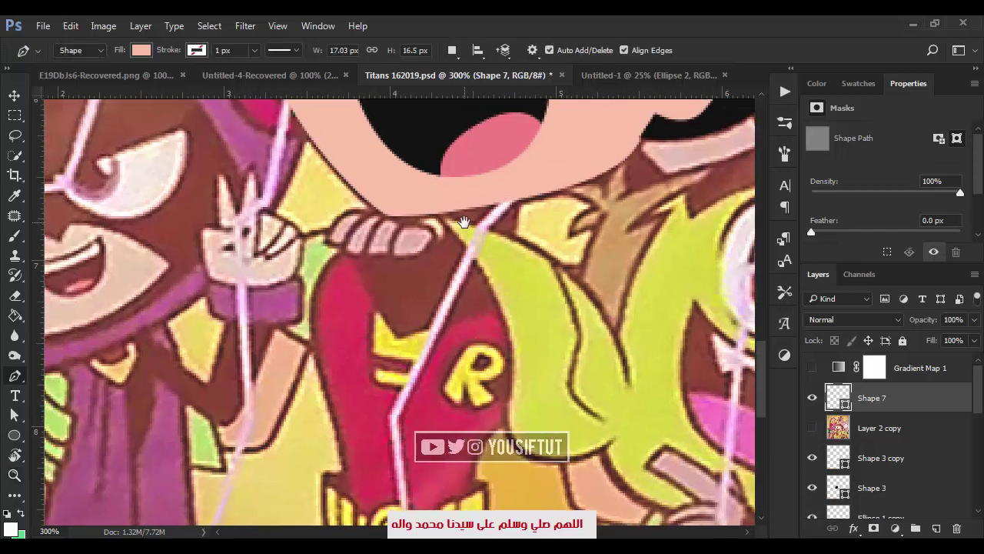
{"action": "left_click", "coordinate": [443, 205]}
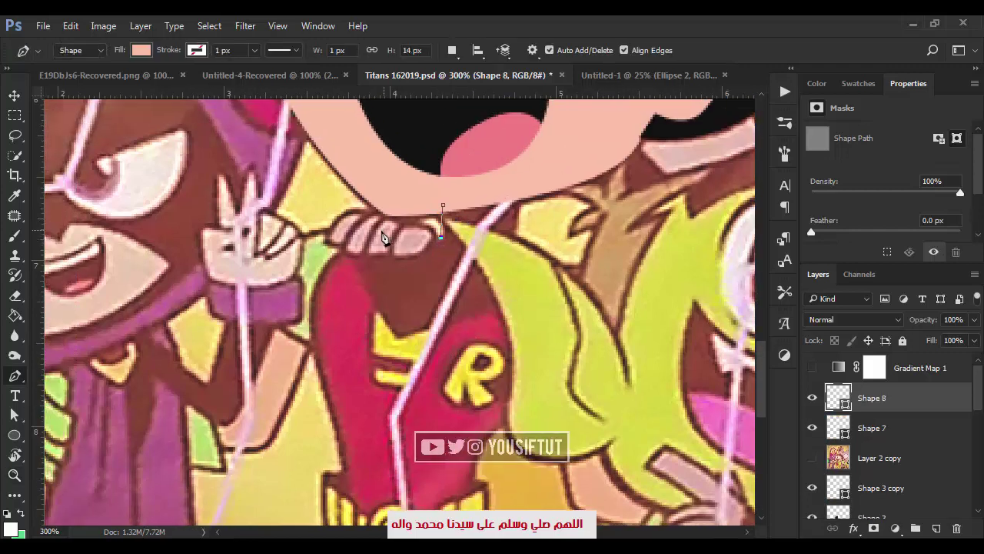
{"action": "left_click_drag", "start_coordinate": [347, 233], "coordinate": [345, 231]}
{"action": "left_click_drag", "start_coordinate": [290, 259], "coordinate": [273, 285]}
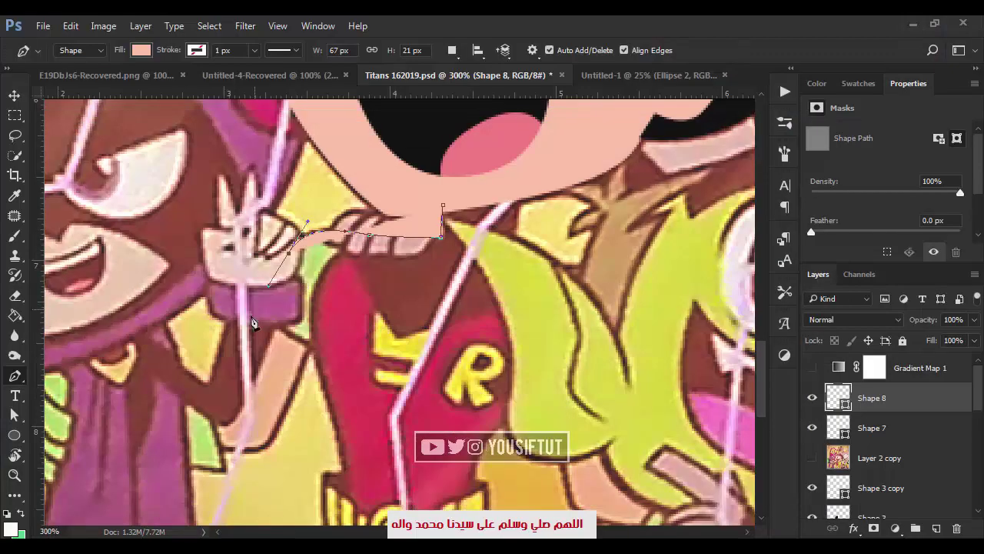
{"action": "left_click", "coordinate": [252, 311]}
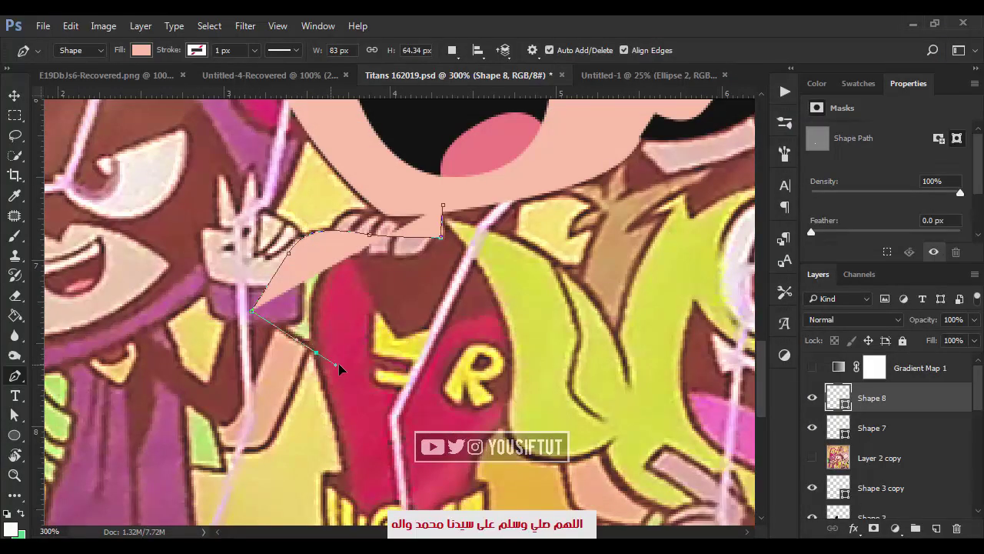
{"action": "key", "text": "ctrl+alt+z"}
{"action": "key", "text": "ctrl+alt+z"}
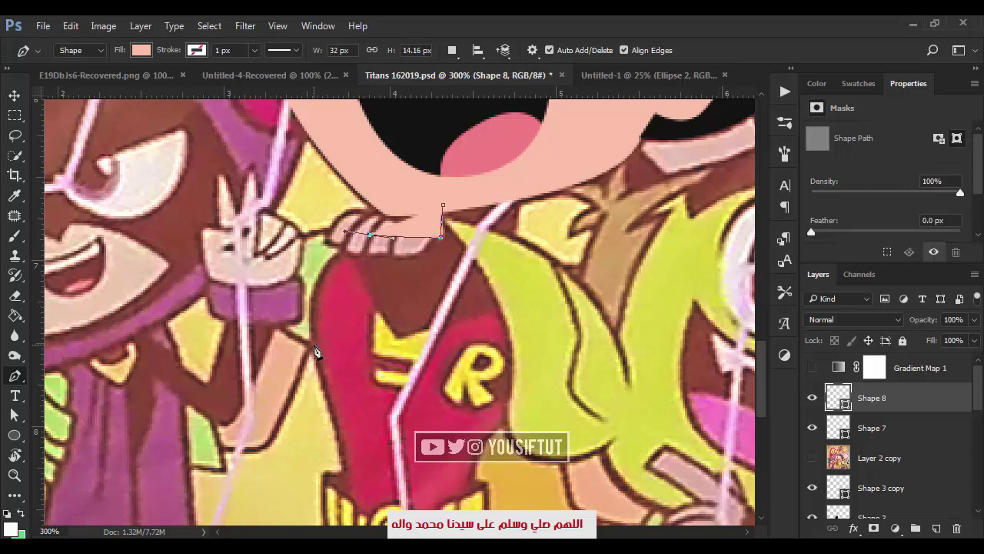
{"action": "left_click_drag", "start_coordinate": [313, 348], "coordinate": [329, 413]}
{"action": "scroll", "coordinate": [339, 415], "scroll_direction": "down", "scroll_amount": 3}
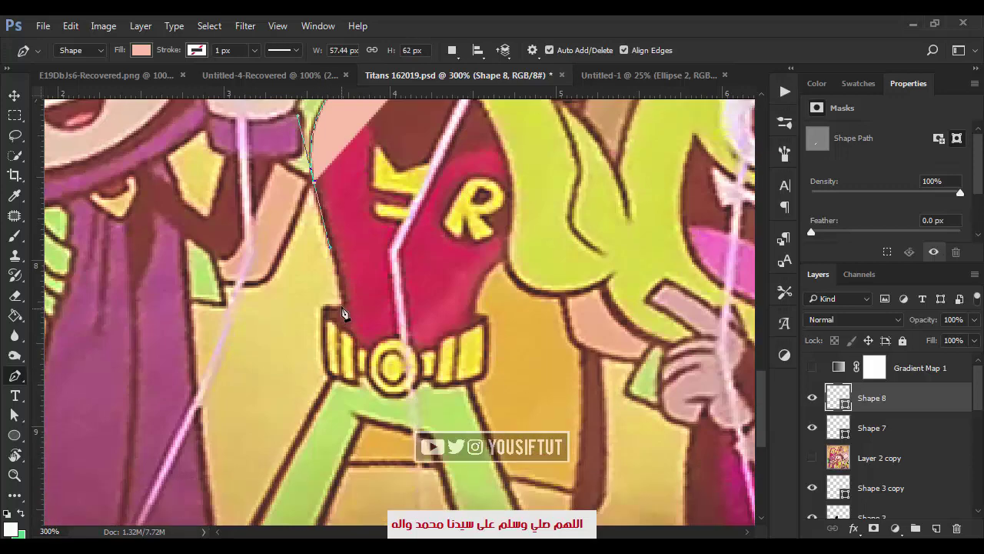
{"action": "left_click", "coordinate": [337, 385]}
Fill the torso shape with sampled crimson and extend the outline past the belt and legs.
{"action": "double_click", "coordinate": [838, 397]}
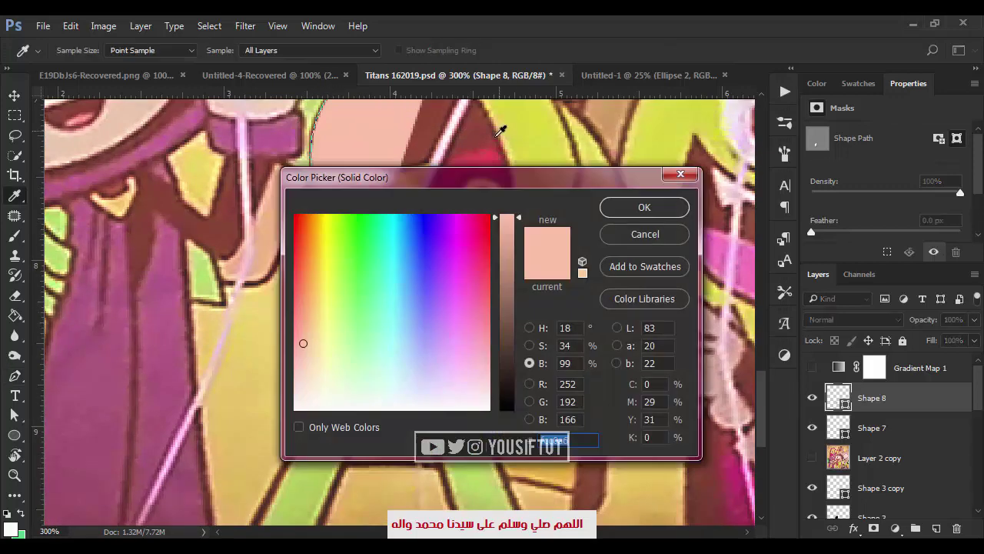
{"action": "left_click_drag", "start_coordinate": [482, 177], "coordinate": [529, 367]}
{"action": "left_click", "coordinate": [679, 394]}
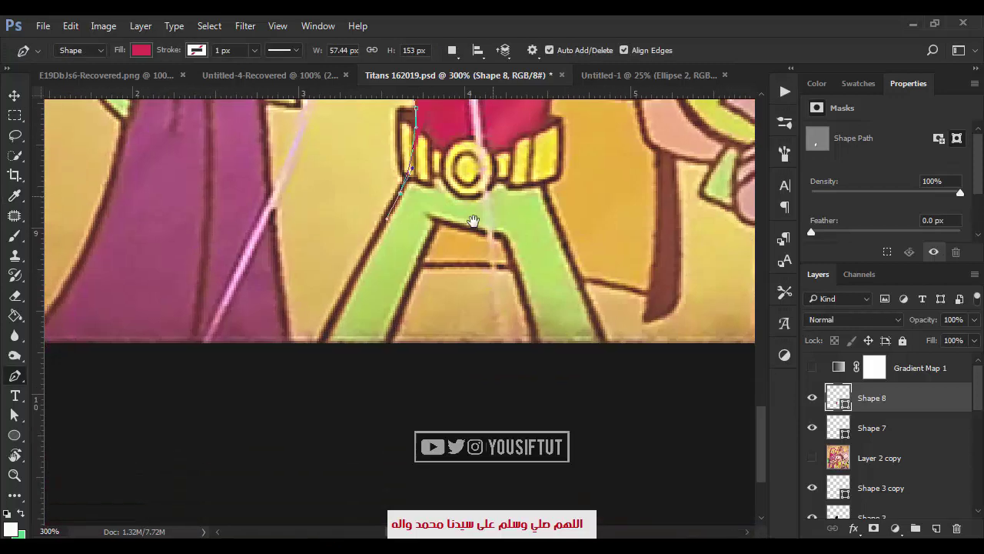
{"action": "left_click", "coordinate": [317, 360]}
{"action": "left_click", "coordinate": [389, 348]}
{"action": "left_click", "coordinate": [434, 224]}
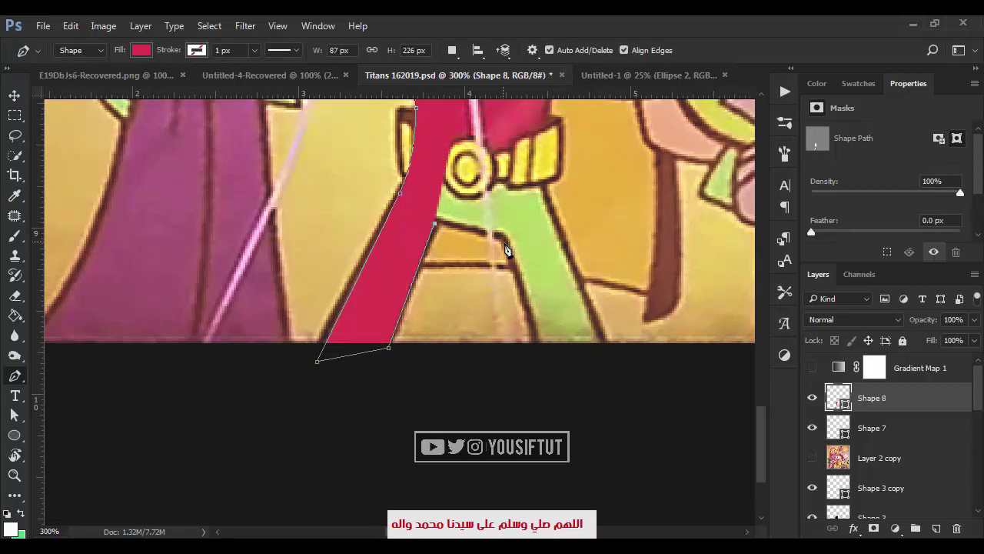
{"action": "left_click", "coordinate": [548, 354]}
{"action": "left_click", "coordinate": [612, 356]}
{"action": "scroll", "coordinate": [545, 294], "scroll_direction": "up", "scroll_amount": 3}
{"action": "key", "text": "2"}
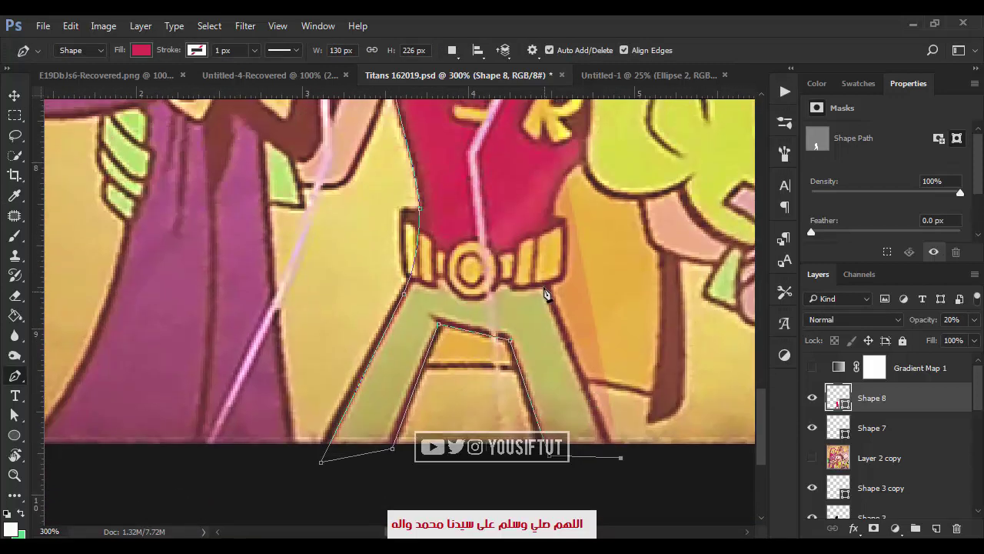
Trace up the right side of the chest to the collar and close the torso shape.
{"action": "left_click", "coordinate": [541, 254]}
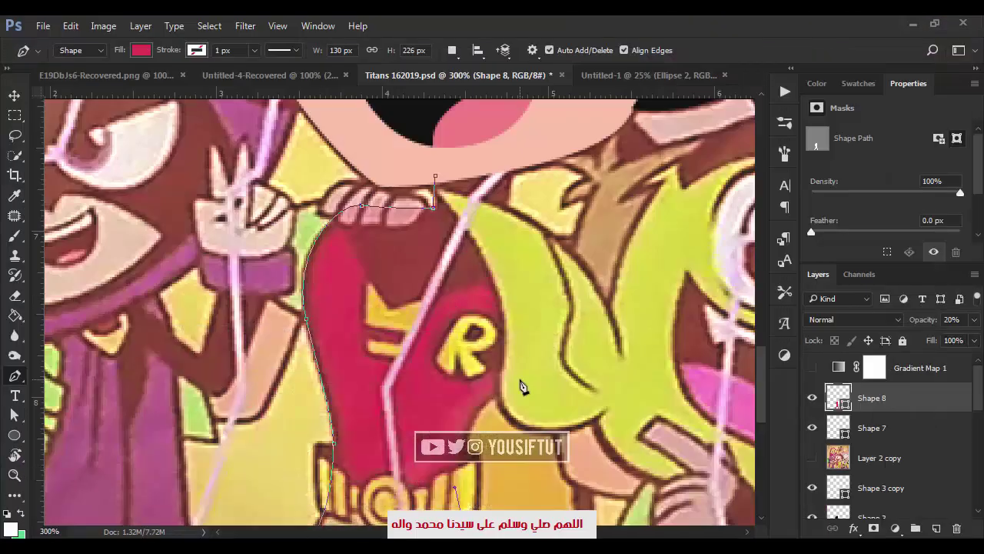
{"action": "left_click_drag", "start_coordinate": [537, 362], "coordinate": [624, 316]}
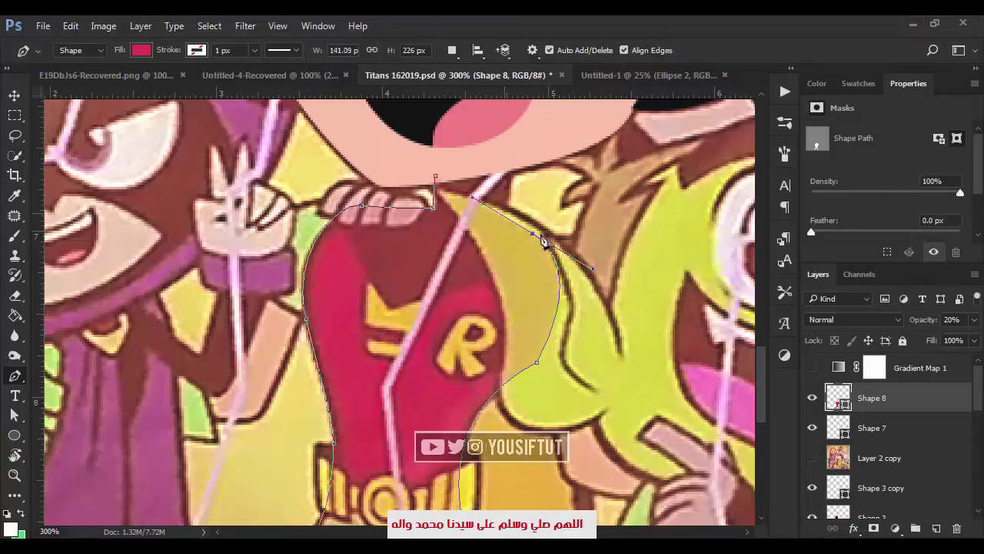
{"action": "left_click", "coordinate": [580, 248]}
{"action": "scroll", "coordinate": [559, 264], "scroll_direction": "up", "scroll_amount": 2}
{"action": "scroll", "coordinate": [559, 264], "scroll_direction": "left", "scroll_amount": 1}
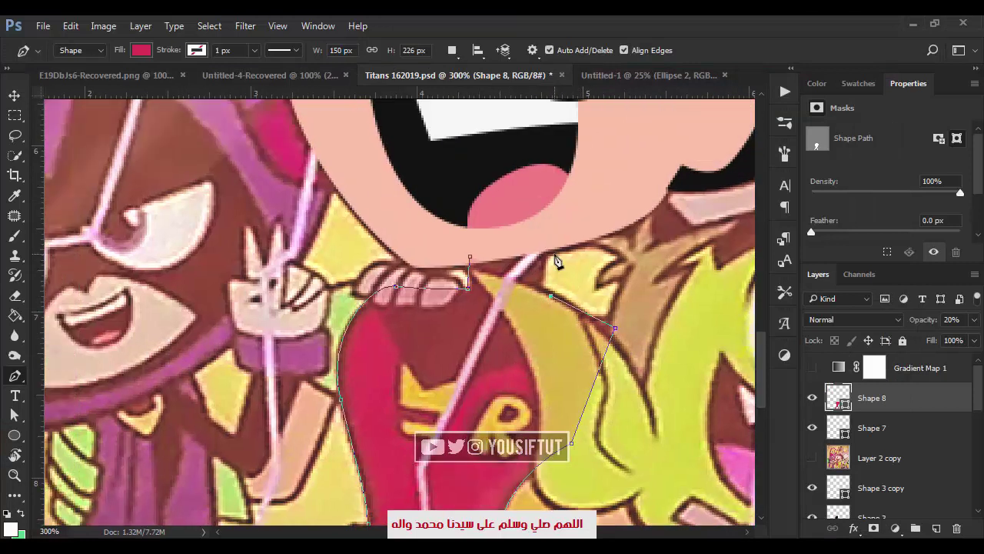
{"action": "key", "text": "ctrl+z"}
{"action": "left_click", "coordinate": [551, 240]}
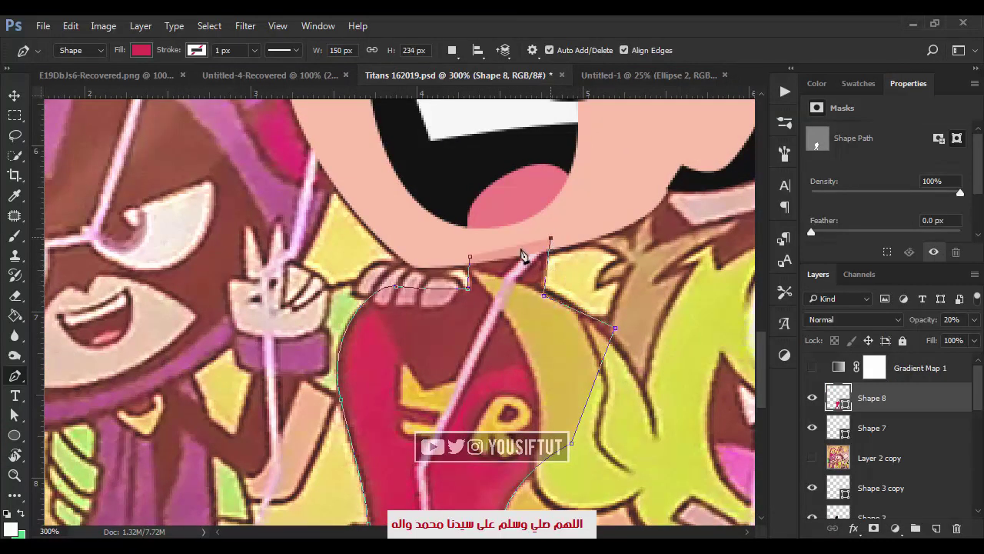
{"action": "left_click", "coordinate": [470, 257]}
{"action": "key", "text": "z"}
{"action": "left_click_drag", "start_coordinate": [430, 300], "coordinate": [436, 295]}
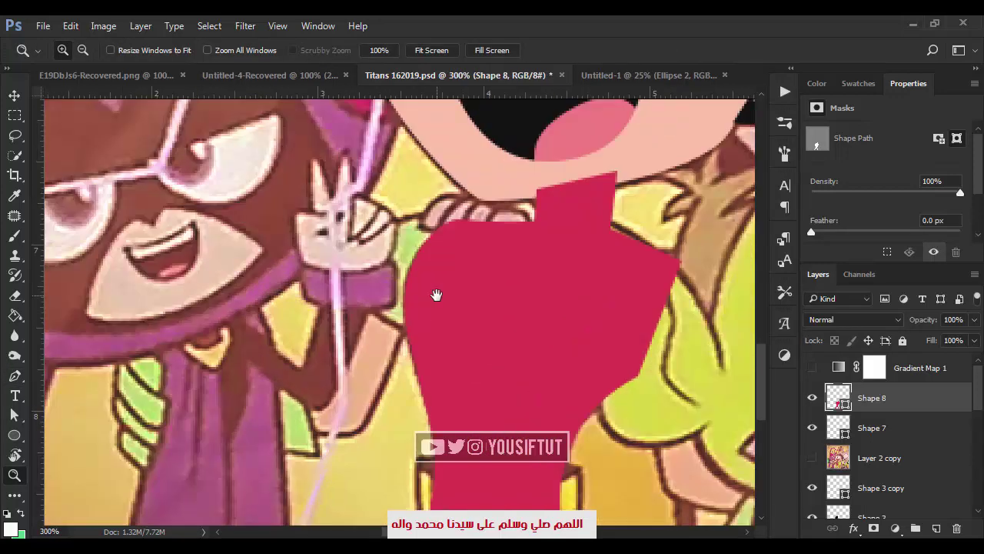
Pen-draw Shape 9, a curved shoulder shape at Robin's left shoulder.
{"action": "key", "text": "p"}
{"action": "left_click", "coordinate": [436, 218]}
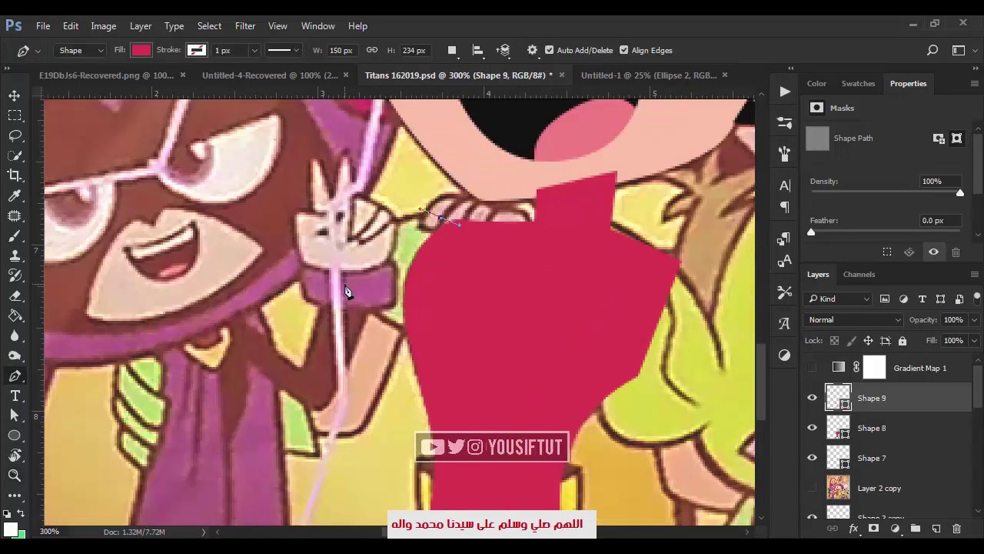
{"action": "left_click_drag", "start_coordinate": [348, 285], "coordinate": [307, 352]}
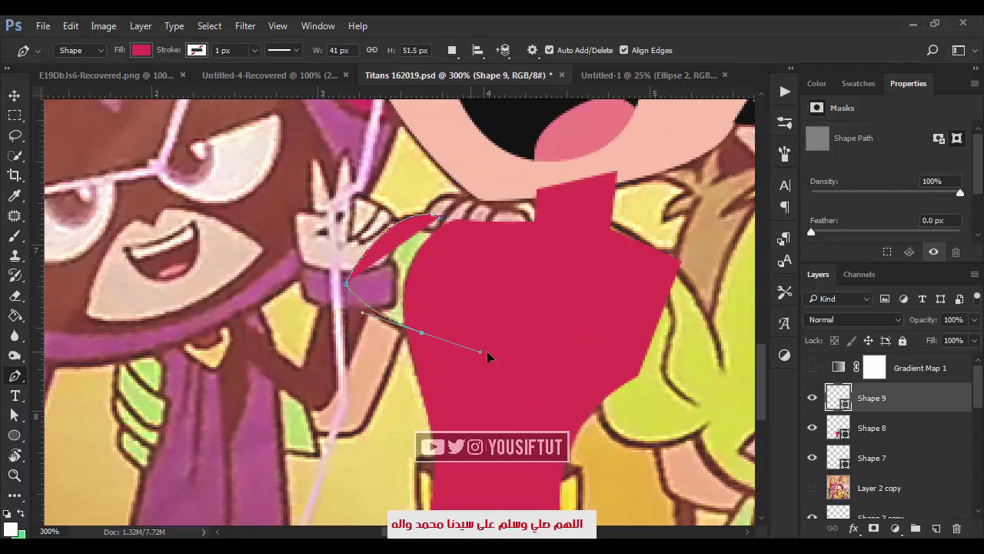
{"action": "left_click", "coordinate": [439, 220]}
Set Shape 9's fill colour to light green.
{"action": "key", "text": "v"}
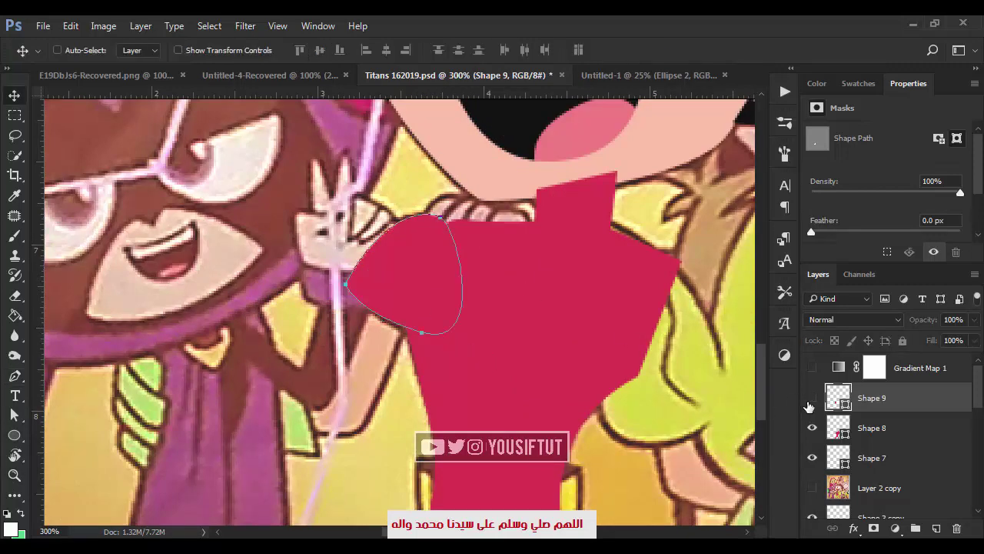
{"action": "double_click", "coordinate": [838, 397]}
{"action": "left_click", "coordinate": [484, 306]}
{"action": "left_click", "coordinate": [338, 235]}
{"action": "left_click", "coordinate": [646, 128]}
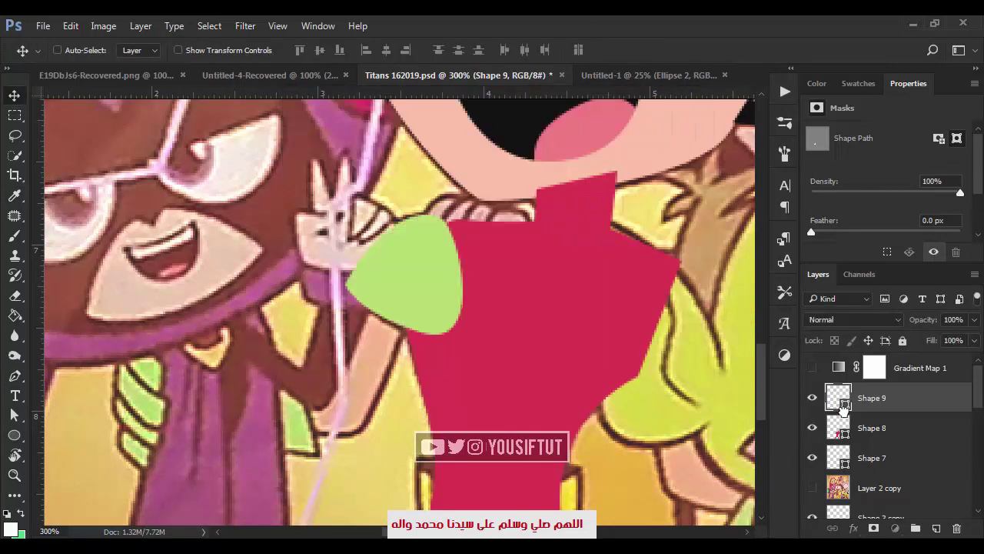
Move Shape 9 below Shape 8 and lower Shape 8's opacity to 26%.
{"action": "left_click_drag", "start_coordinate": [844, 410], "coordinate": [861, 443]}
{"action": "mouse_move", "coordinate": [695, 402]}
{"action": "left_mouse_down"}
{"action": "mouse_move", "coordinate": [528, 246]}
{"action": "mouse_move", "coordinate": [566, 391]}
{"action": "left_mouse_up"}
{"action": "left_click", "coordinate": [884, 457]}
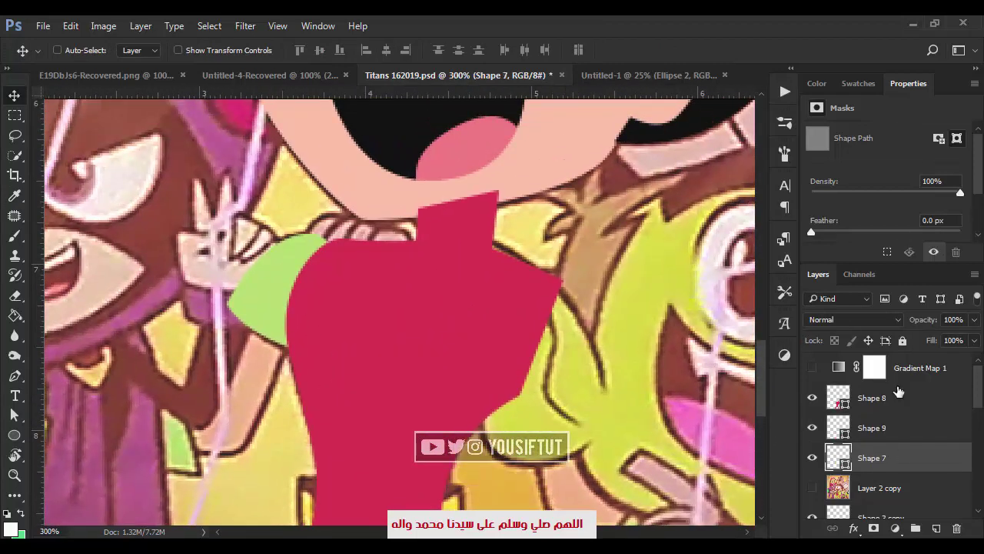
{"action": "left_click", "coordinate": [898, 392]}
{"action": "left_click_drag", "start_coordinate": [921, 317], "coordinate": [862, 338]}
Pen-draw Shape 10, a collar shape around Robin's neckline and shoulders.
{"action": "key", "text": "p"}
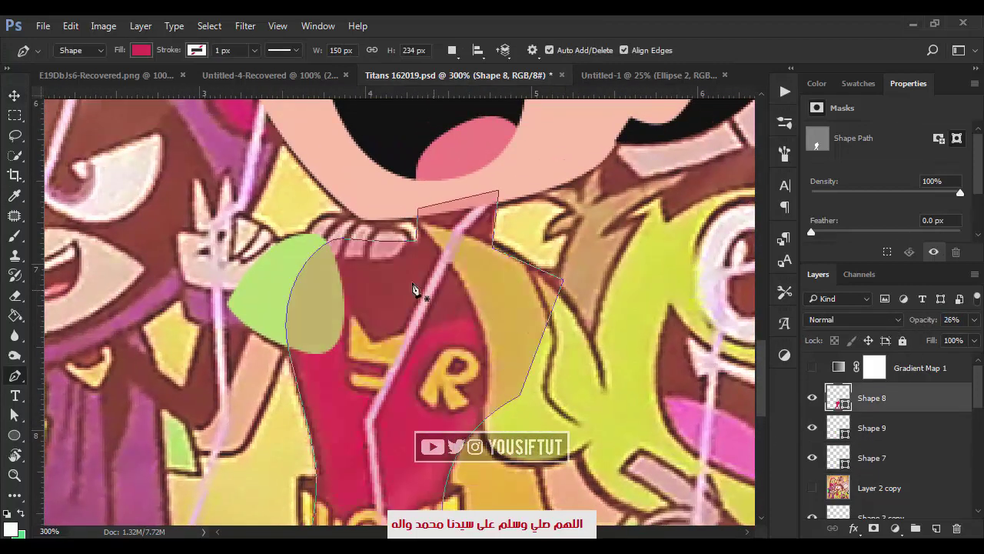
{"action": "left_click", "coordinate": [316, 236]}
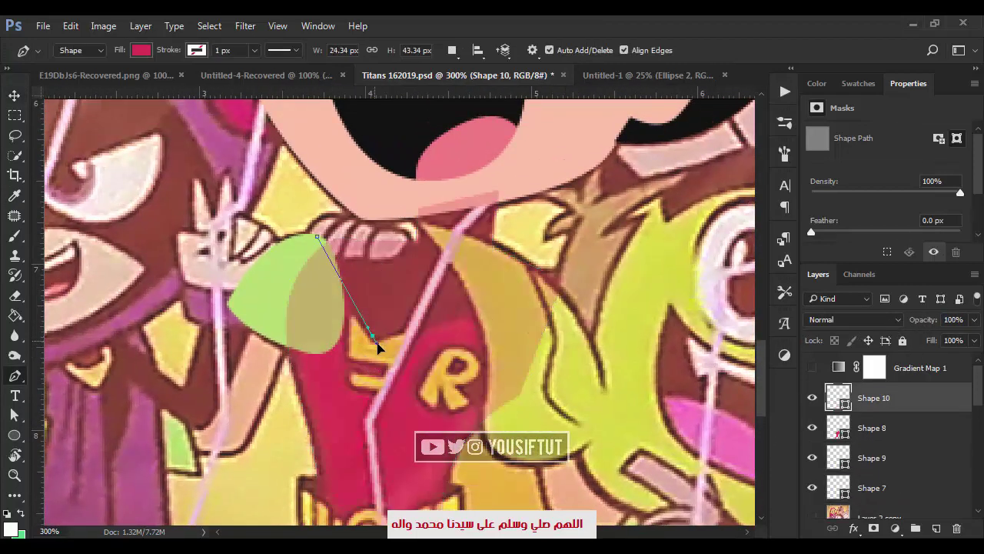
{"action": "left_click_drag", "start_coordinate": [376, 349], "coordinate": [381, 345]}
{"action": "left_click", "coordinate": [536, 278]}
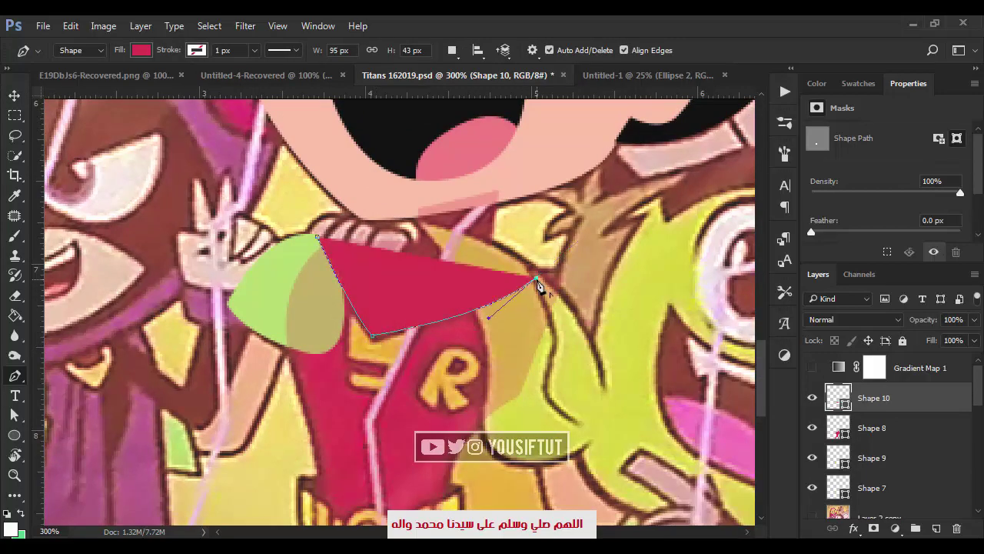
{"action": "left_click", "coordinate": [536, 210]}
{"action": "left_click", "coordinate": [512, 163]}
{"action": "left_click", "coordinate": [362, 211]}
{"action": "left_click", "coordinate": [317, 237]}
Fill the collar black and clip it to the torso Shape 8.
{"action": "double_click", "coordinate": [830, 396]}
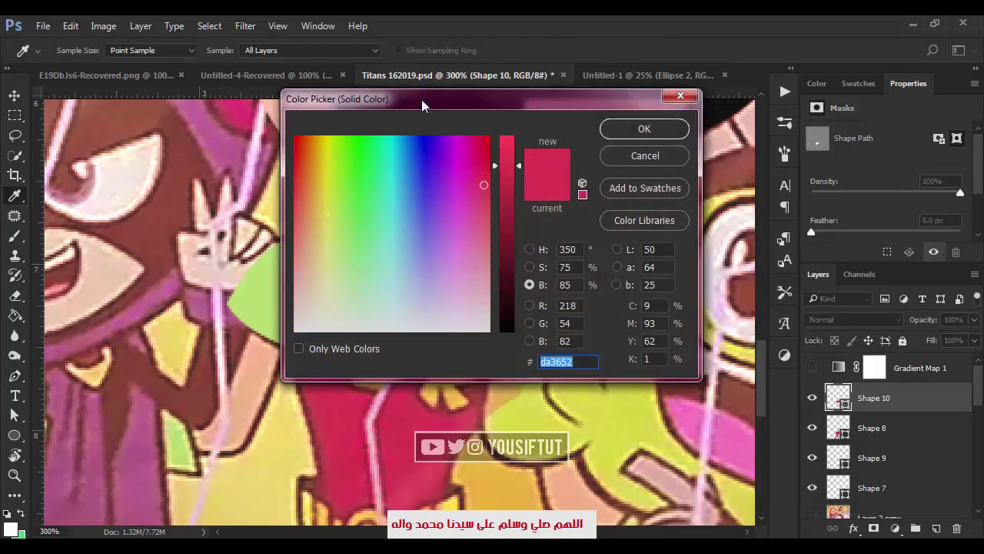
{"action": "left_click_drag", "start_coordinate": [422, 100], "coordinate": [660, 248]}
{"action": "left_click", "coordinate": [881, 272]}
{"action": "left_click", "coordinate": [853, 409], "text": "alt"}
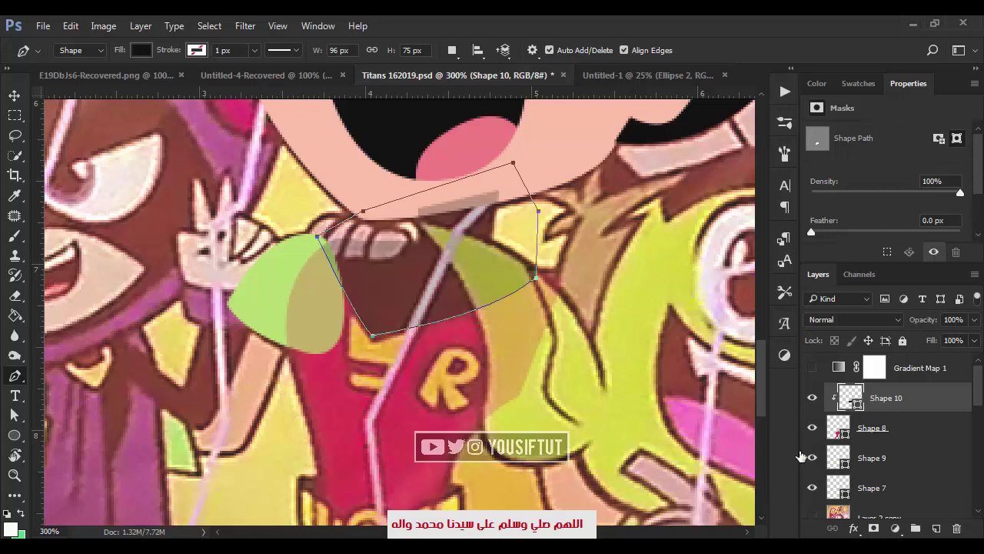
Hide the torso Shape 8 and bring the belt and legs into view.
{"action": "scroll", "coordinate": [569, 423], "scroll_direction": "down", "scroll_amount": 2}
{"action": "left_click", "coordinate": [852, 430]}
{"action": "key", "text": "v"}
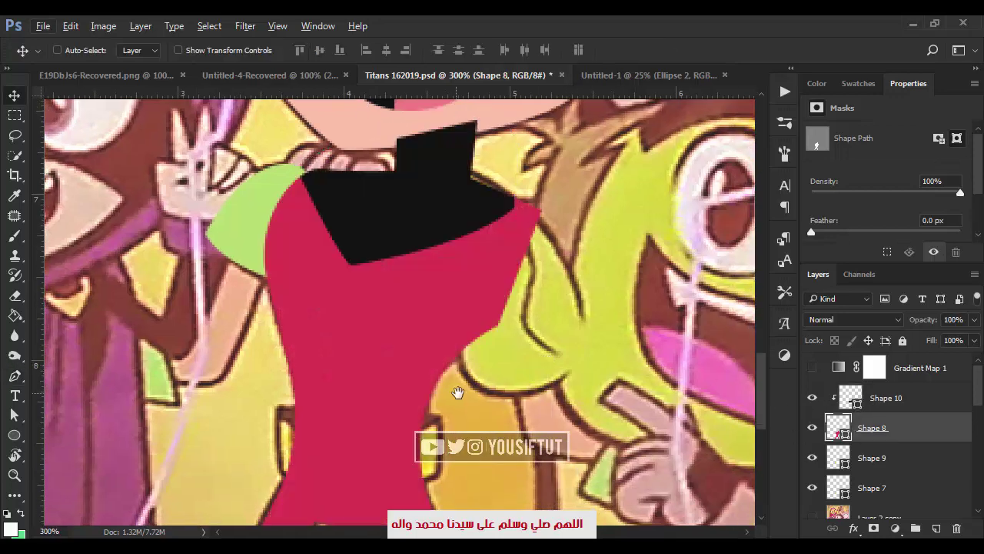
{"action": "left_click_drag", "start_coordinate": [457, 392], "coordinate": [568, 195]}
{"action": "left_click", "coordinate": [812, 428]}
Pen-draw Shape 11 from the belt down around Robin's legs.
{"action": "key", "text": "p"}
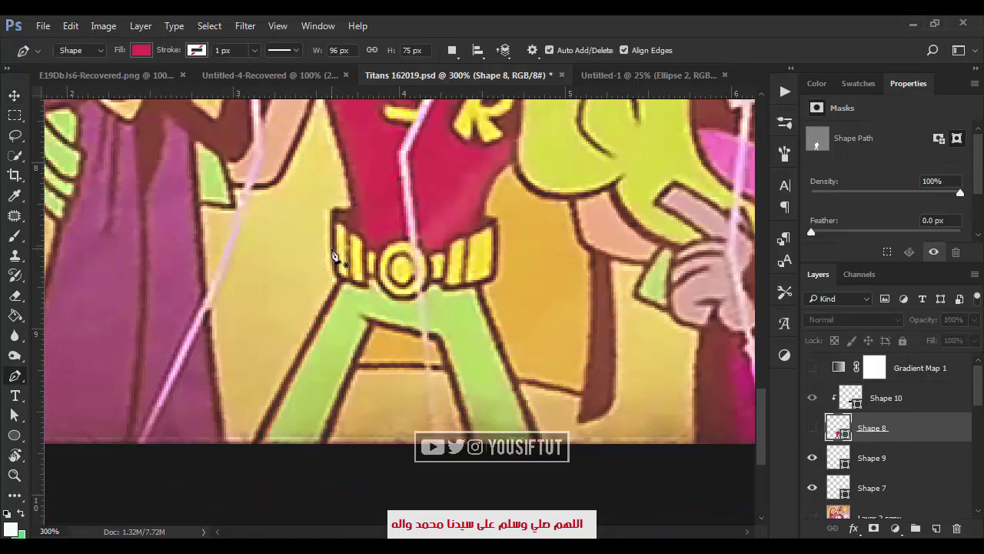
{"action": "left_click", "coordinate": [332, 249]}
{"action": "left_click_drag", "start_coordinate": [496, 252], "coordinate": [599, 212]}
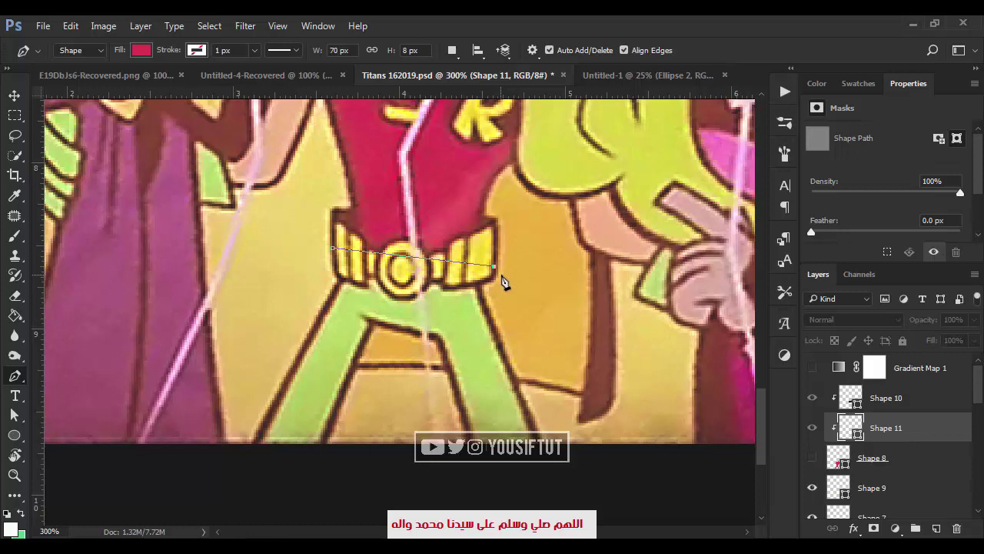
{"action": "left_click", "coordinate": [570, 464]}
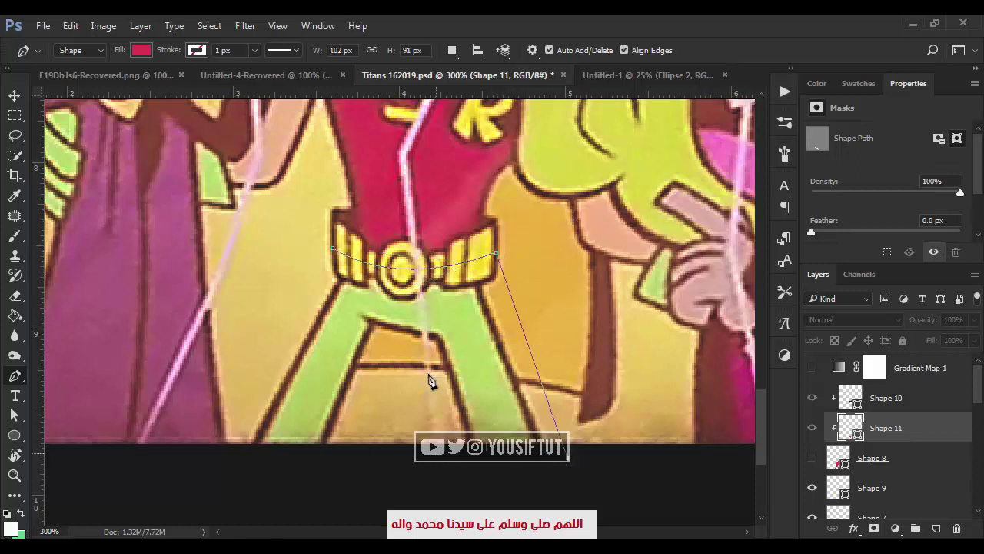
{"action": "left_click", "coordinate": [383, 365]}
{"action": "left_click", "coordinate": [332, 248]}
Set the legs shape's fill to light green.
{"action": "key", "text": "v"}
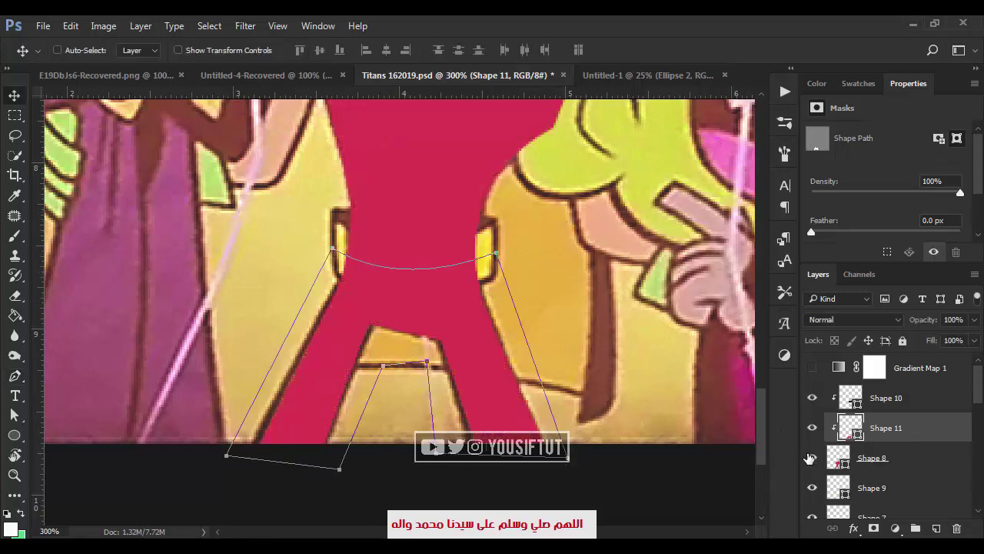
{"action": "double_click", "coordinate": [850, 428]}
{"action": "left_click", "coordinate": [573, 367]}
{"action": "left_click", "coordinate": [852, 275]}
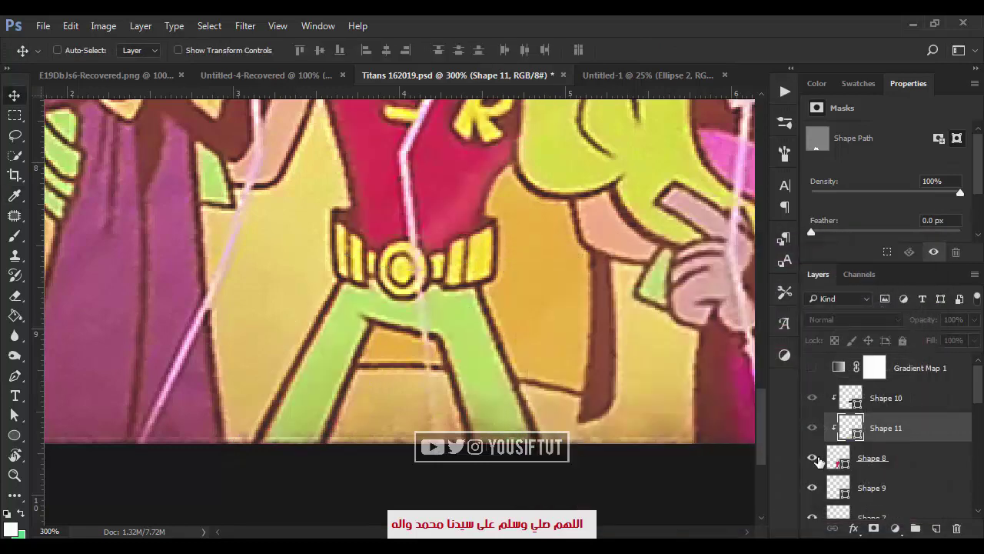
Show the torso Shape 8 again and zoom out to see Robin's outfit.
{"action": "key", "text": "z"}
{"action": "left_click", "coordinate": [571, 248], "text": "alt"}
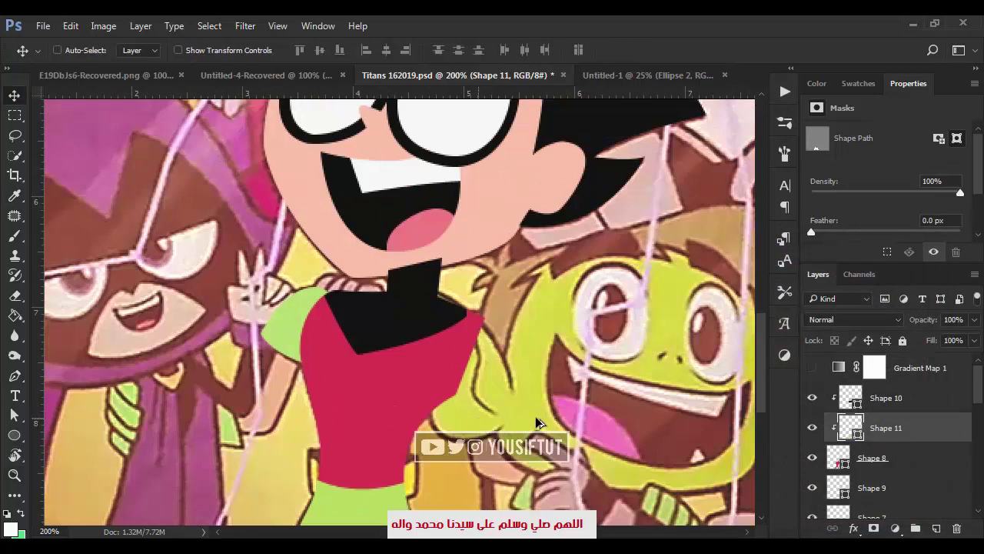
{"action": "left_click", "coordinate": [626, 369], "text": "alt"}
{"action": "left_click", "coordinate": [886, 397]}
Group the suit shape layers and name the group Suit.
{"action": "left_click", "coordinate": [888, 471], "text": "shift"}
{"action": "left_click", "coordinate": [872, 487], "text": "shift"}
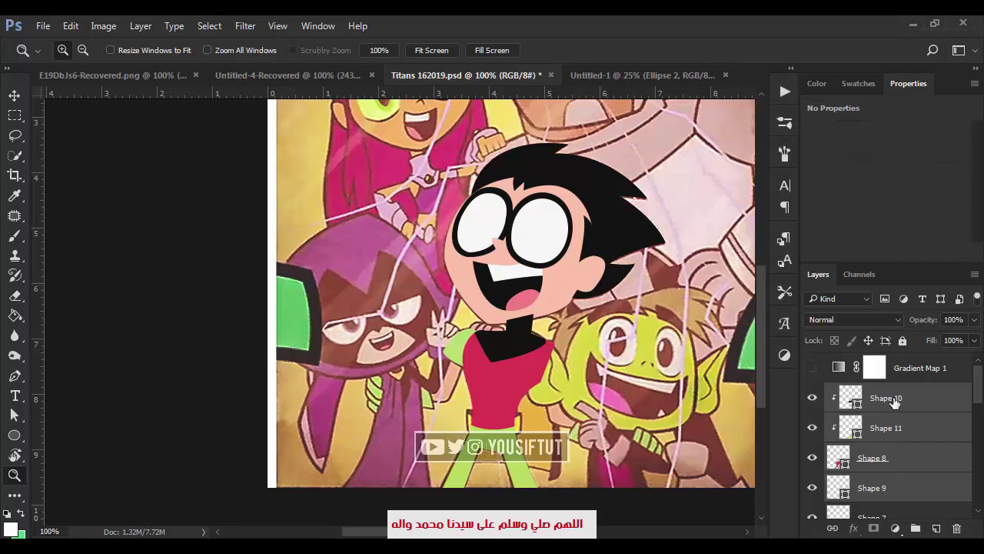
{"action": "key", "text": "ctrl+g"}
{"action": "double_click", "coordinate": [867, 392]}
{"action": "type", "text": "it"}
{"action": "key", "text": "Return"}
{"action": "key", "text": "v"}
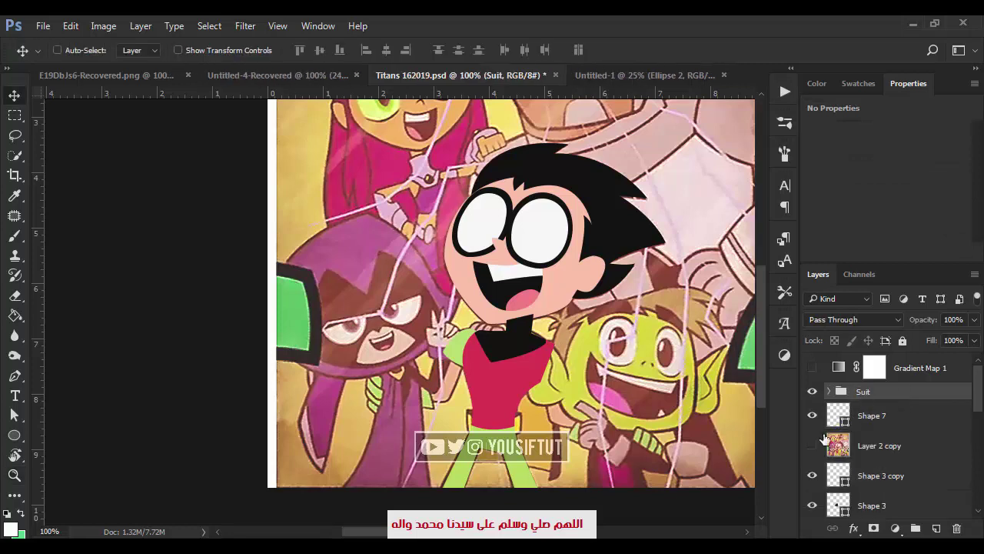
{"action": "left_click", "coordinate": [829, 419]}
Group the face shapes as Face and move it above the Suit group.
{"action": "left_click", "coordinate": [884, 446]}
{"action": "scroll", "coordinate": [889, 458], "scroll_direction": "down", "scroll_amount": 3}
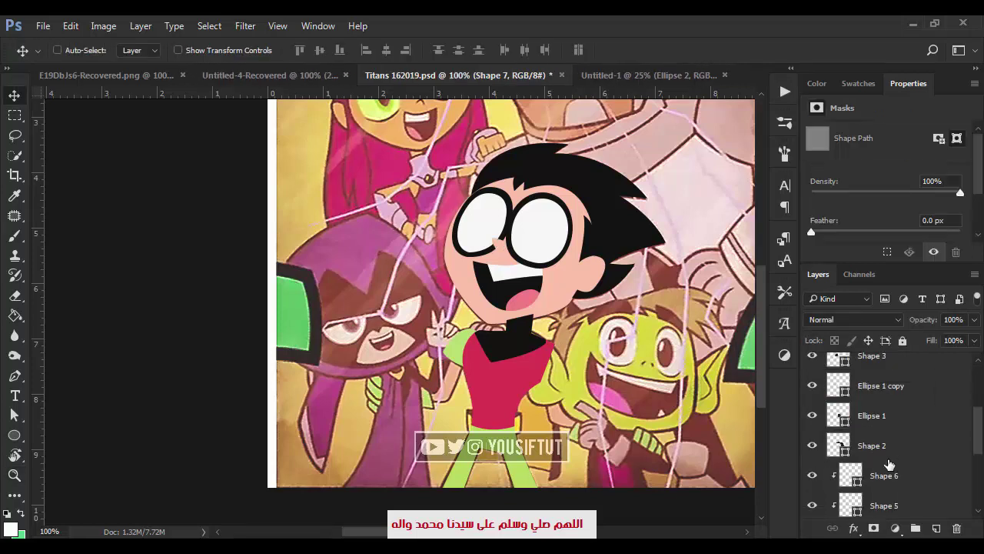
{"action": "scroll", "coordinate": [892, 453], "scroll_direction": "down", "scroll_amount": 3}
{"action": "left_click", "coordinate": [889, 444], "text": "shift"}
{"action": "key", "text": "ctrl+g"}
{"action": "type", "text": "Face"}
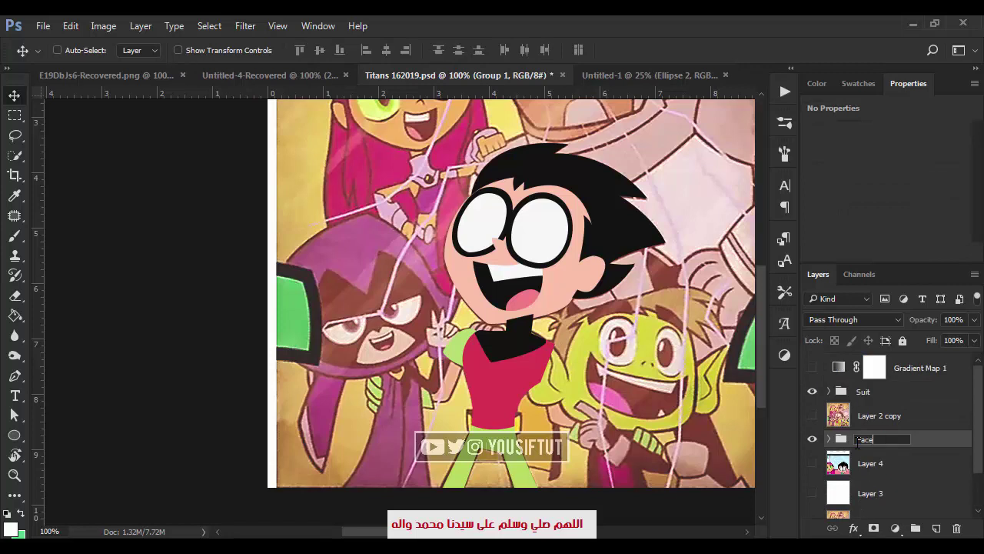
{"action": "key", "text": "Return"}
{"action": "mouse_move", "coordinate": [858, 442]}
{"action": "left_mouse_down"}
{"action": "mouse_move", "coordinate": [869, 399]}
{"action": "mouse_move", "coordinate": [811, 494]}
{"action": "left_mouse_up"}
Combine the Face and Suit groups into one parent group with a red colour label.
{"action": "left_click", "coordinate": [811, 492]}
{"action": "left_click", "coordinate": [873, 409], "text": "shift"}
{"action": "left_click", "coordinate": [812, 493]}
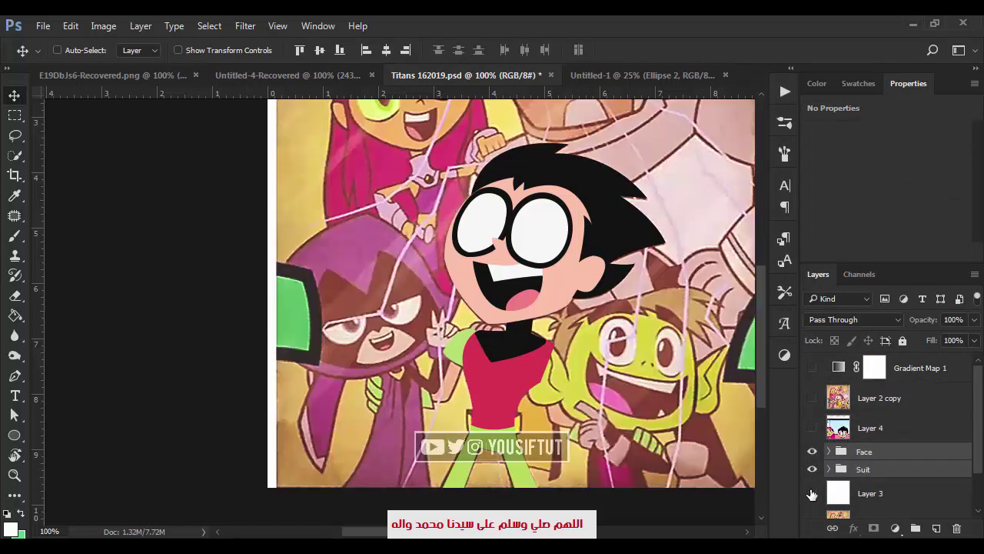
{"action": "left_click", "coordinate": [868, 457]}
{"action": "left_click", "coordinate": [864, 468], "text": "shift"}
{"action": "right_click", "coordinate": [864, 468]}
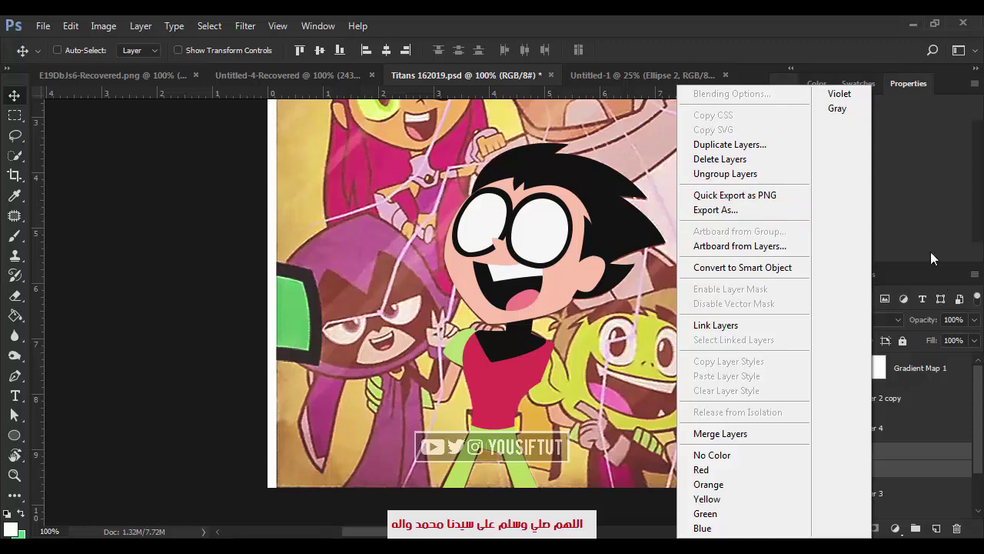
{"action": "left_click", "coordinate": [740, 176]}
{"action": "right_click", "coordinate": [895, 452]}
{"action": "left_click", "coordinate": [836, 470]}
Rename the red group Robin and pen-trace a curved sleeve shape on Robin's arm.
{"action": "double_click", "coordinate": [870, 451]}
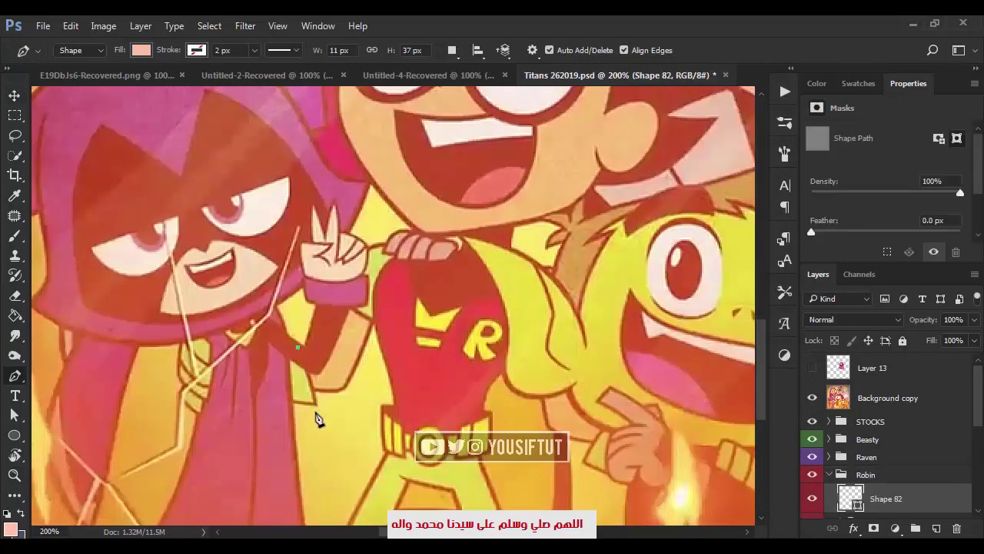
{"action": "left_click_drag", "start_coordinate": [317, 406], "coordinate": [319, 437]}
{"action": "key", "text": "v"}
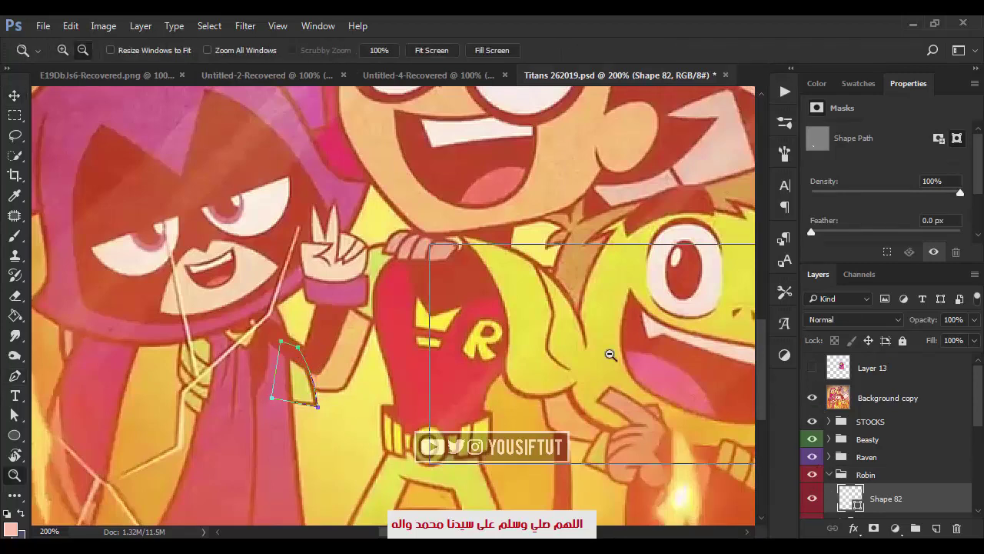
Zoom out, expand the STOCKS reference group and show Layer 6.
{"action": "key", "text": "ctrl+minus"}
{"action": "key", "text": "ctrl+minus"}
{"action": "left_click", "coordinate": [829, 421]}
{"action": "scroll", "coordinate": [814, 453], "scroll_direction": "down", "scroll_amount": 2}
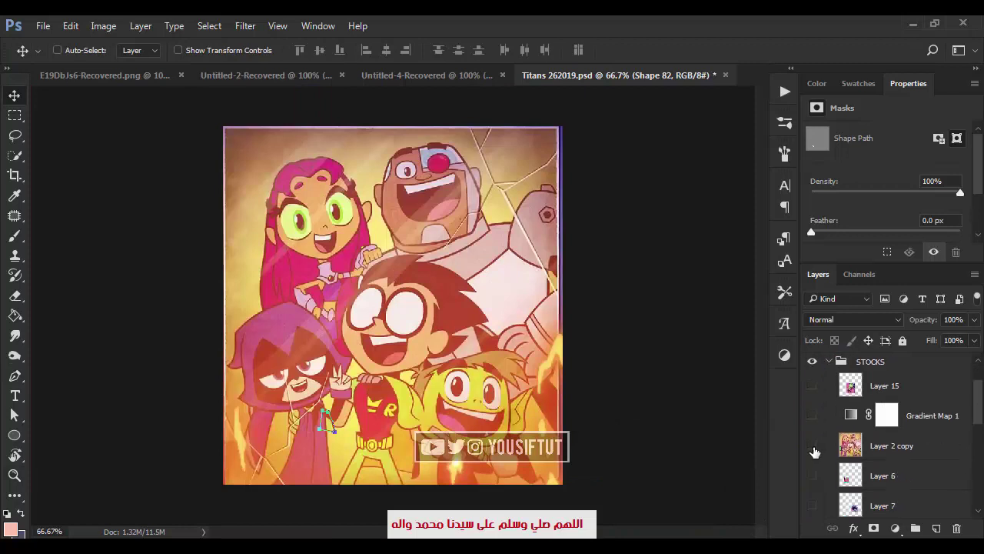
{"action": "scroll", "coordinate": [814, 452], "scroll_direction": "down", "scroll_amount": 1}
{"action": "left_click", "coordinate": [812, 446]}
Hide the tinted background photo and the Beast Boy and Raven references, then collapse STOCKS.
{"action": "scroll", "coordinate": [813, 431], "scroll_direction": "up", "scroll_amount": 2}
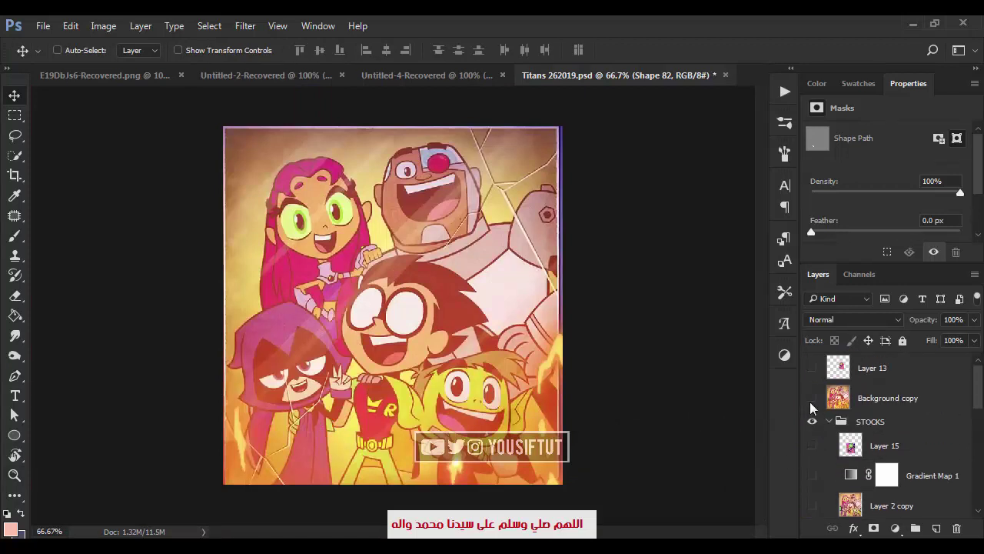
{"action": "left_click", "coordinate": [812, 395]}
{"action": "scroll", "coordinate": [814, 431], "scroll_direction": "down", "scroll_amount": 2}
{"action": "left_click", "coordinate": [838, 446]}
{"action": "left_click", "coordinate": [812, 446]}
{"action": "left_click", "coordinate": [812, 475]}
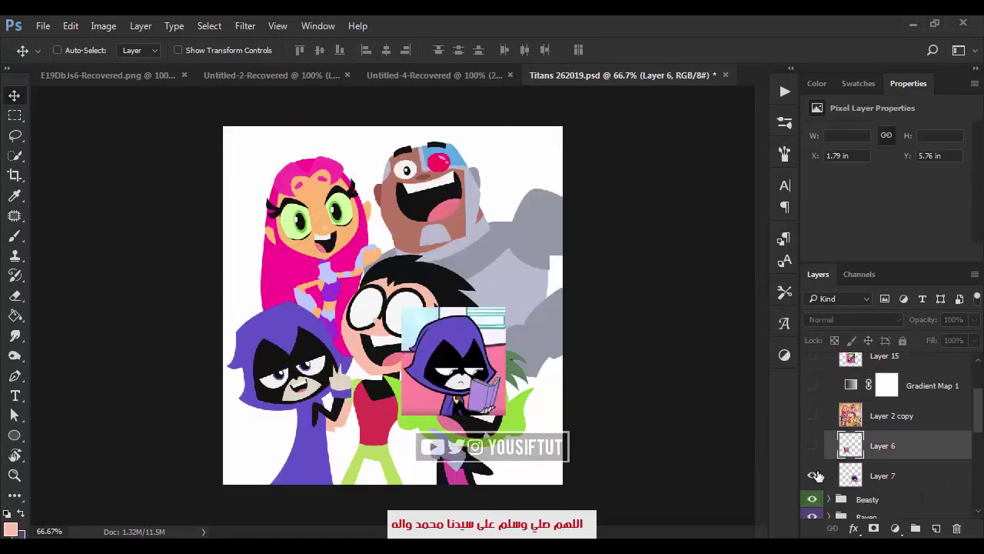
{"action": "scroll", "coordinate": [815, 454], "scroll_direction": "up", "scroll_amount": 2}
{"action": "left_click", "coordinate": [830, 393]}
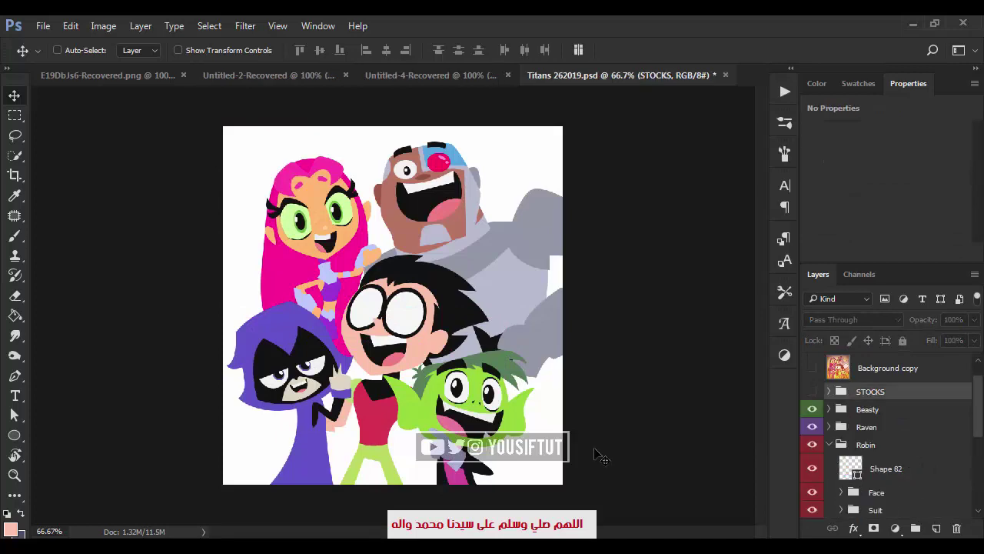
Fill the Shape 82 sleeve with a sampled light green.
{"action": "key", "text": "z"}
{"action": "left_click", "coordinate": [327, 423]}
{"action": "left_click", "coordinate": [326, 423]}
{"action": "left_click", "coordinate": [884, 468]}
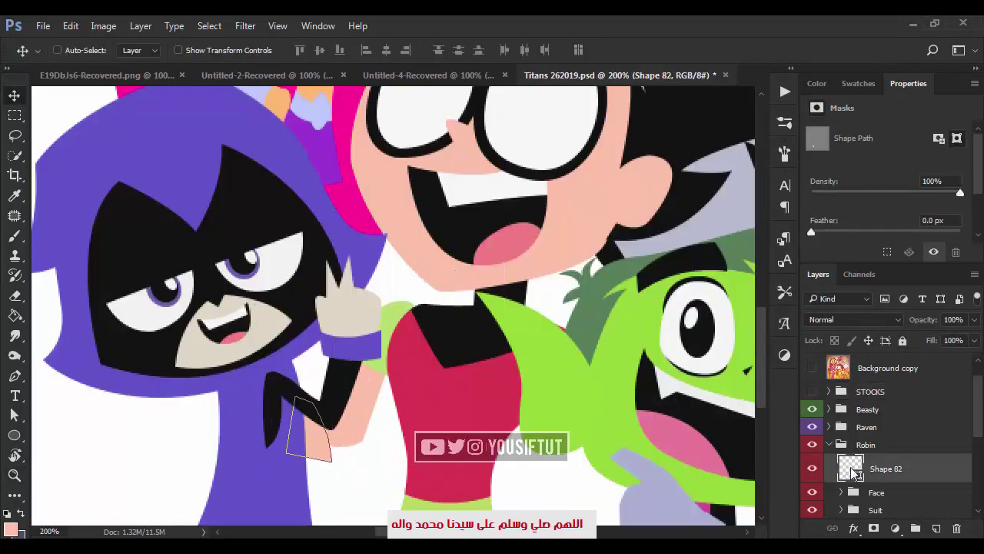
{"action": "double_click", "coordinate": [851, 467]}
{"action": "left_click_drag", "start_coordinate": [365, 100], "coordinate": [543, 425]}
{"action": "left_click", "coordinate": [399, 302]}
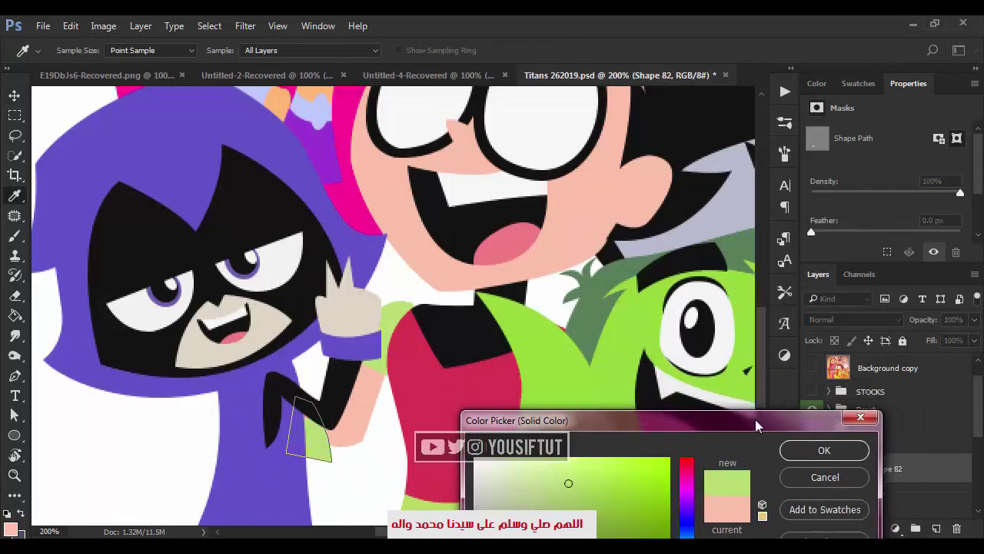
{"action": "left_click", "coordinate": [800, 449]}
Pan to Robin's torso and toggle the tinted reference photo to check the art.
{"action": "key", "text": "z"}
{"action": "left_click_drag", "start_coordinate": [481, 396], "coordinate": [473, 302]}
{"action": "key", "text": "v"}
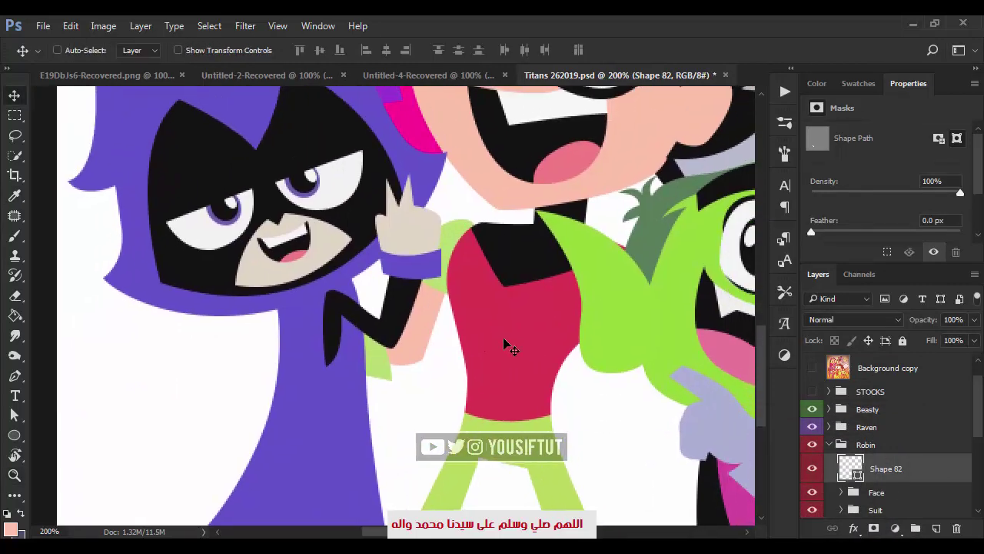
{"action": "scroll", "coordinate": [503, 345], "scroll_direction": "right", "scroll_amount": 3}
{"action": "left_click", "coordinate": [812, 367]}
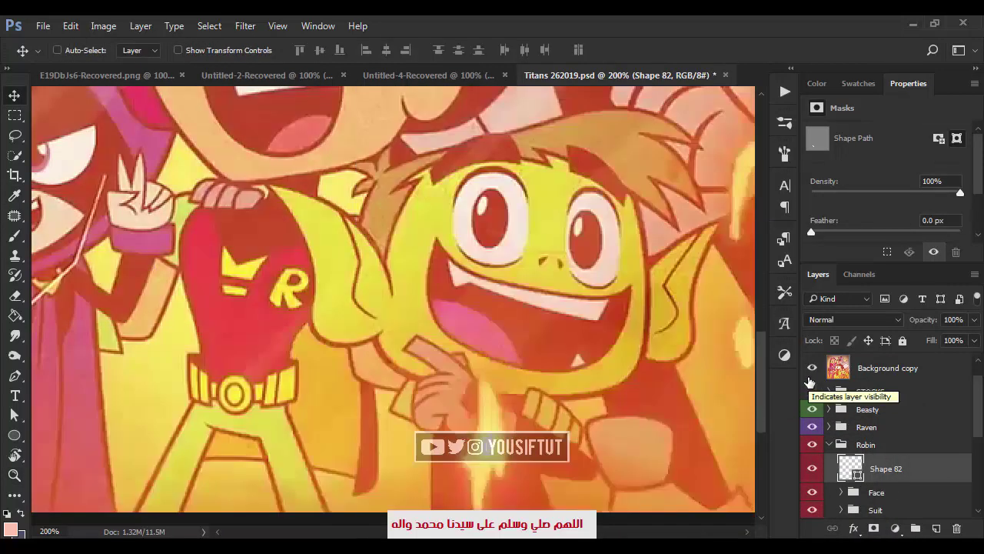
{"action": "left_click", "coordinate": [812, 367]}
Show the reference photo and pen-trace a sleeve shape on Robin's other arm.
{"action": "left_click", "coordinate": [255, 325], "text": "ctrl"}
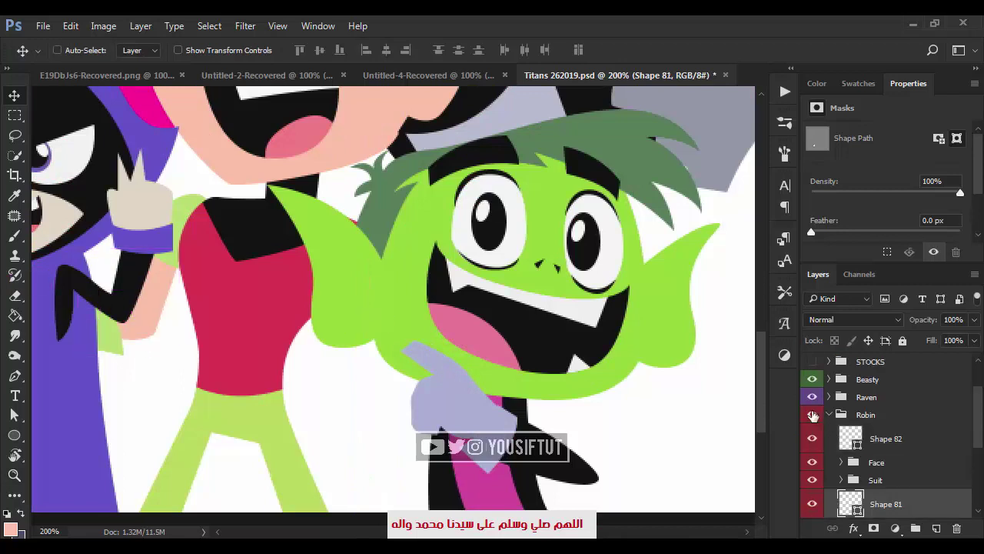
{"action": "scroll", "coordinate": [813, 415], "scroll_direction": "up", "scroll_amount": 2}
{"action": "left_click", "coordinate": [812, 397]}
{"action": "key", "text": "p"}
{"action": "left_click", "coordinate": [345, 321]}
{"action": "left_click_drag", "start_coordinate": [356, 377], "coordinate": [378, 396]}
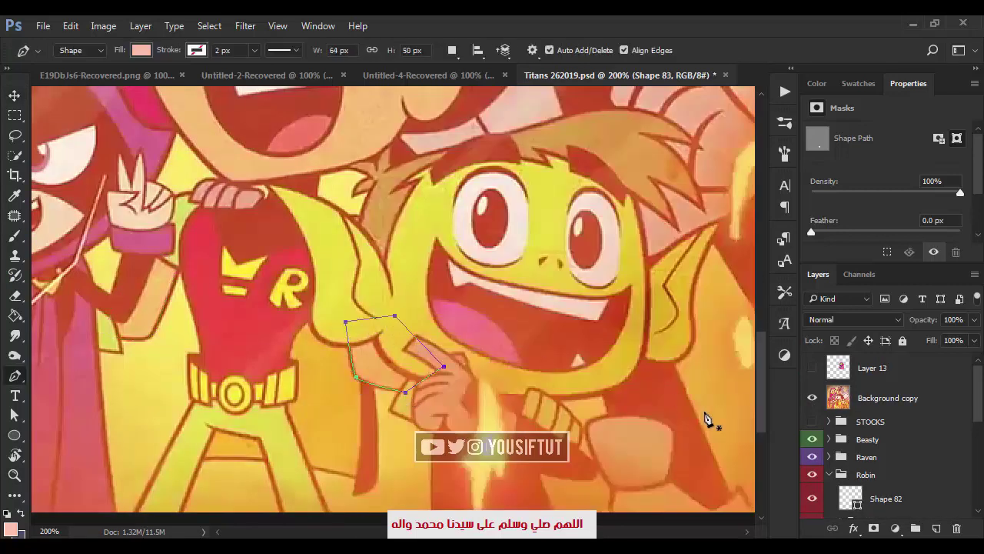
{"action": "key", "text": "v"}
Trace another small piece near Beast Boy's hand, toggling the reference photo to compare.
{"action": "left_click", "coordinate": [812, 398]}
{"action": "left_click", "coordinate": [115, 342], "text": "ctrl"}
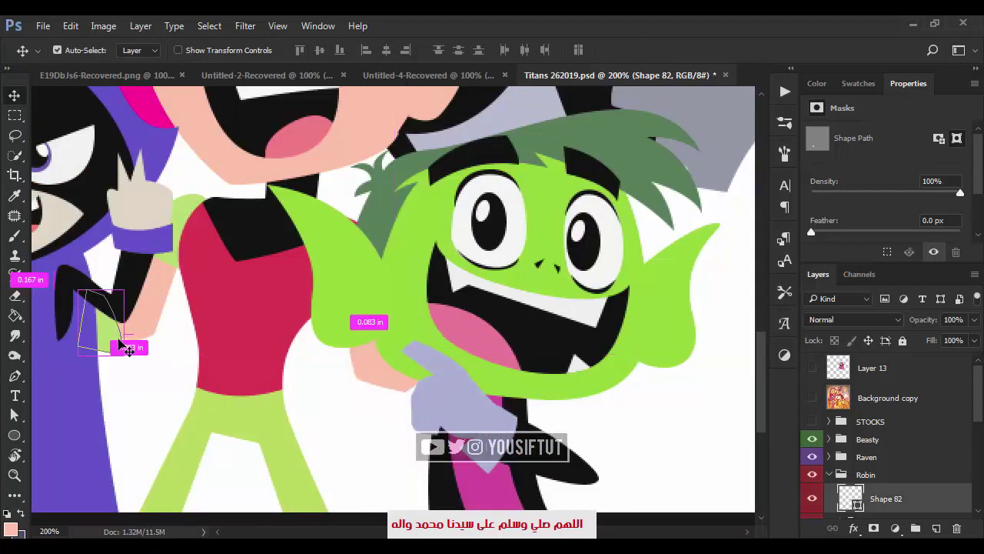
{"action": "left_click", "coordinate": [812, 397]}
{"action": "key", "text": "p"}
{"action": "left_click", "coordinate": [414, 371]}
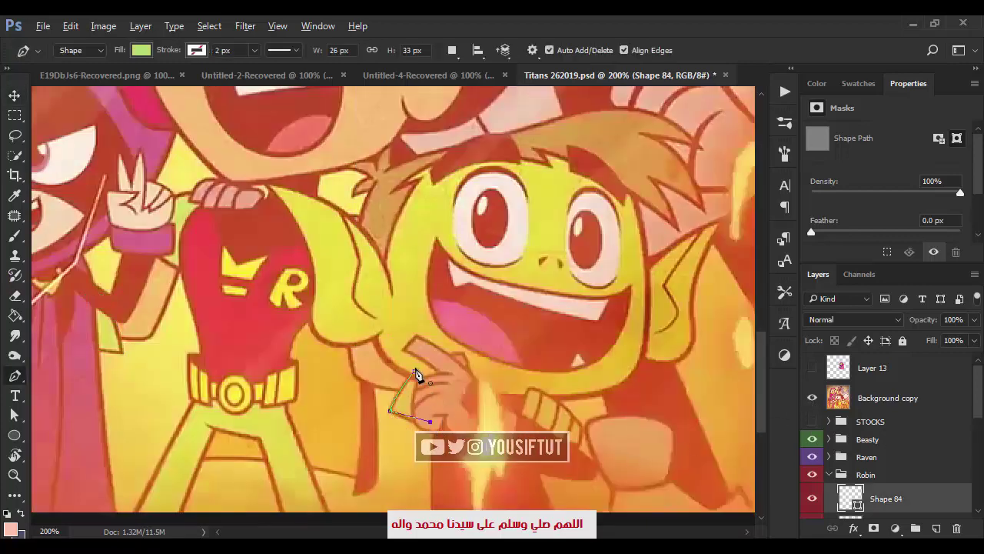
{"action": "key", "text": "v"}
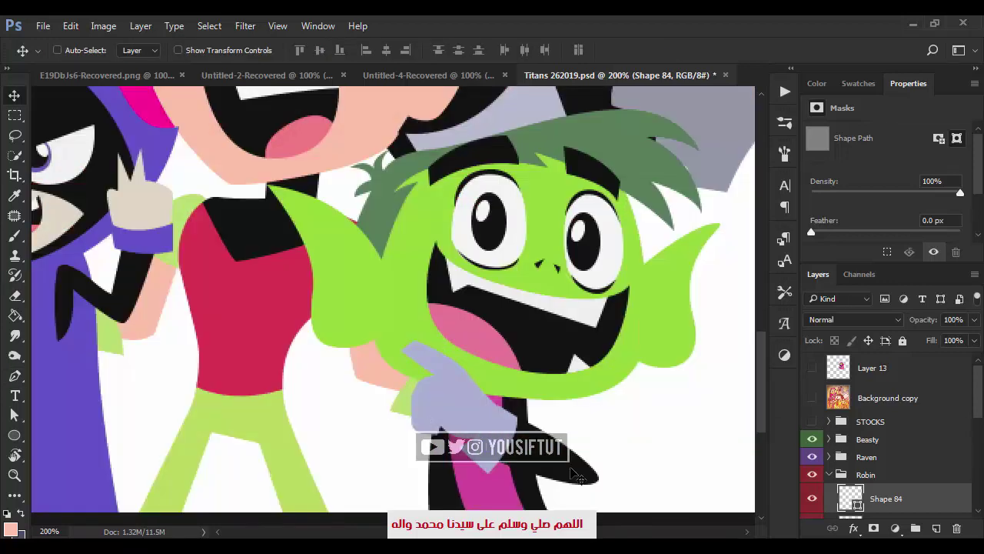
{"action": "left_click", "coordinate": [626, 428], "text": "alt"}
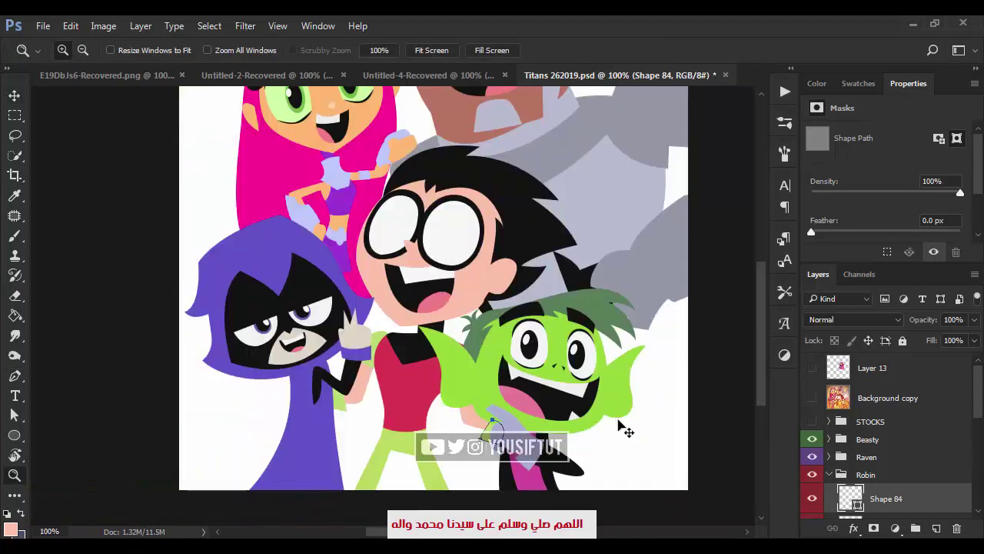
Show the reference photo and zoom in on Robin's torso and belt.
{"action": "scroll", "coordinate": [641, 448], "scroll_direction": "down", "scroll_amount": 2}
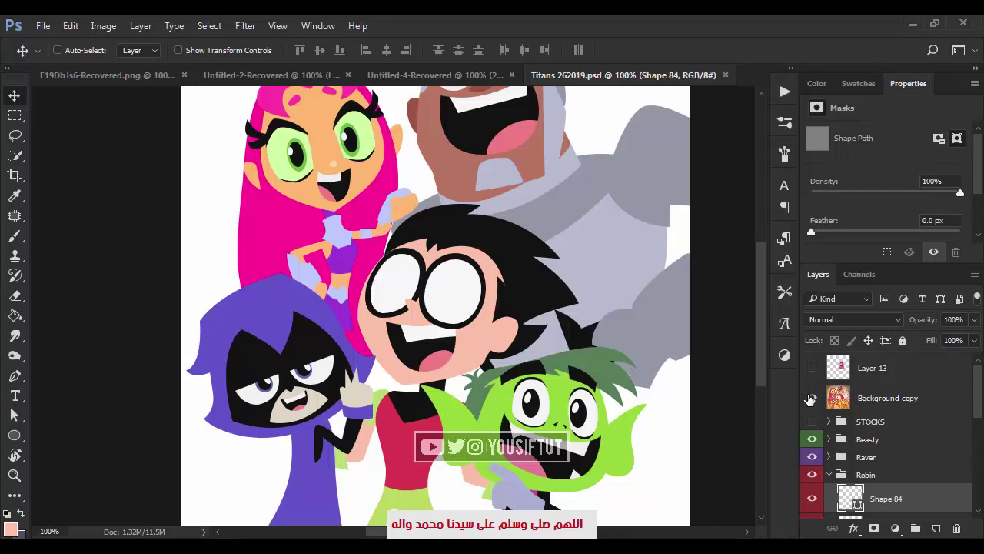
{"action": "left_click", "coordinate": [812, 398]}
{"action": "key", "text": "z"}
{"action": "left_click", "coordinate": [429, 333]}
{"action": "left_click", "coordinate": [406, 351]}
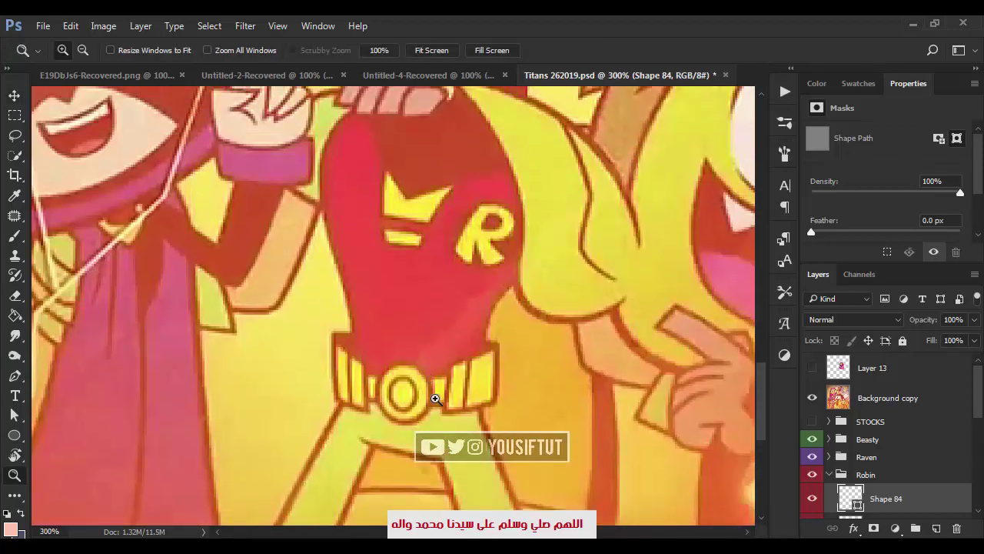
Pen-trace the yellow belt Shape 85 across Robin's waist, fading it to 20% while tracing.
{"action": "left_click", "coordinate": [883, 401]}
{"action": "key", "text": "p"}
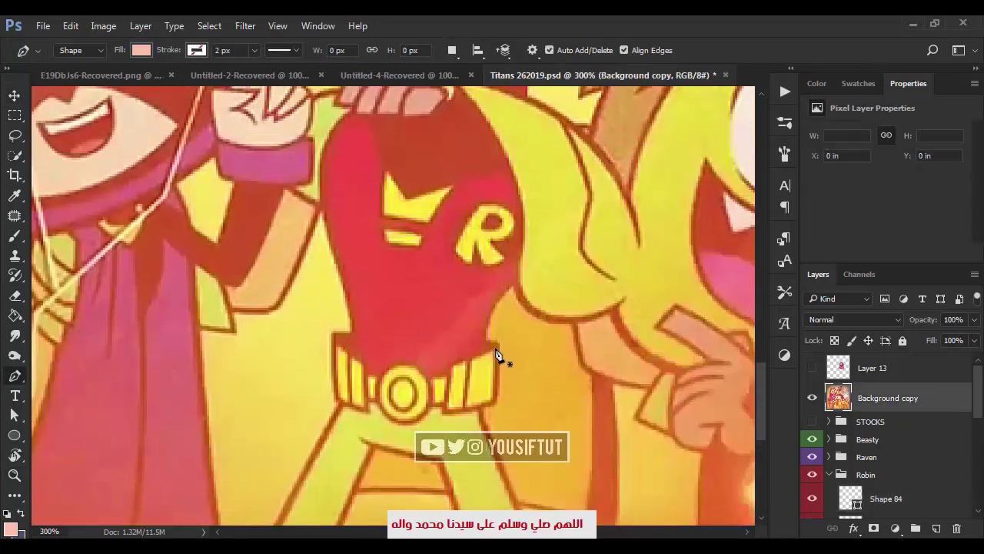
{"action": "left_click", "coordinate": [497, 345]}
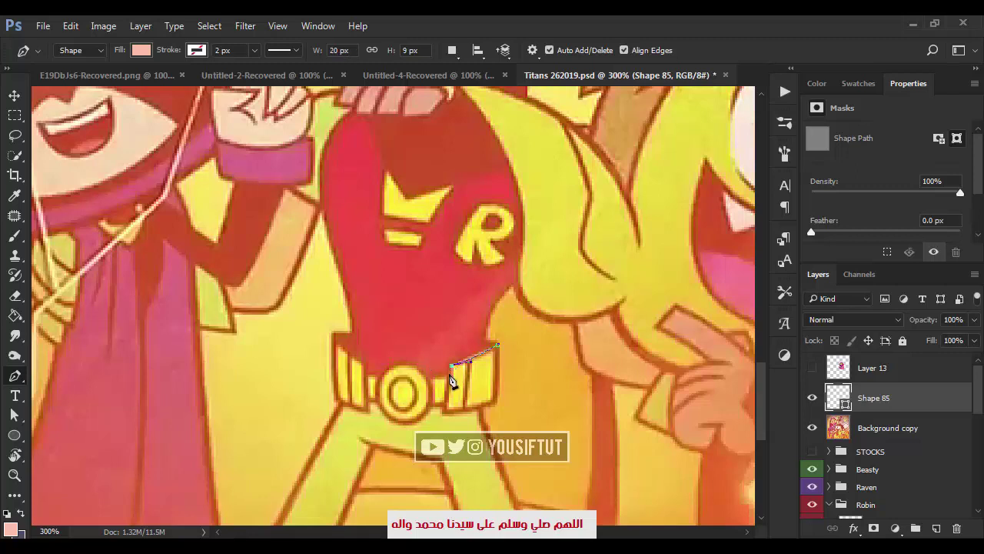
{"action": "left_click", "coordinate": [366, 376]}
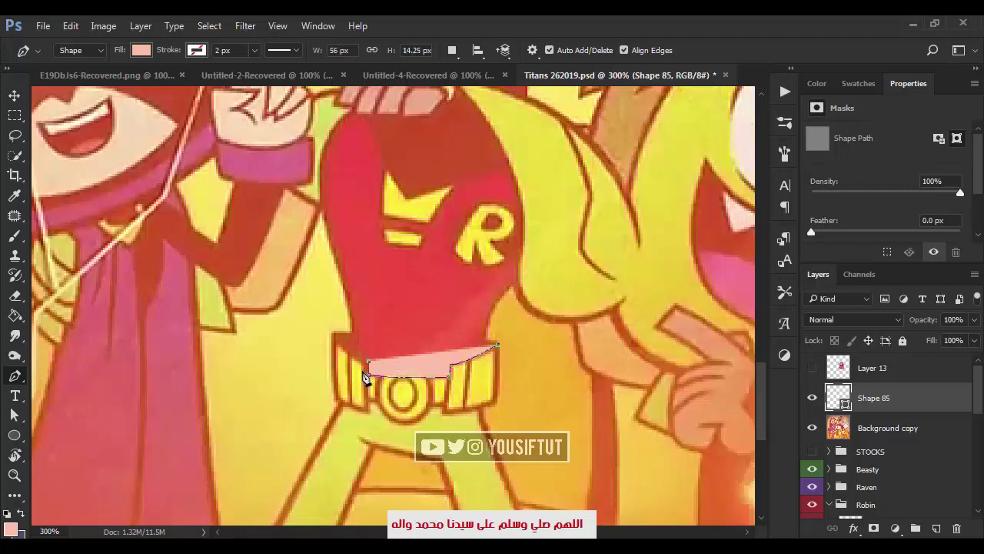
{"action": "left_click", "coordinate": [333, 333]}
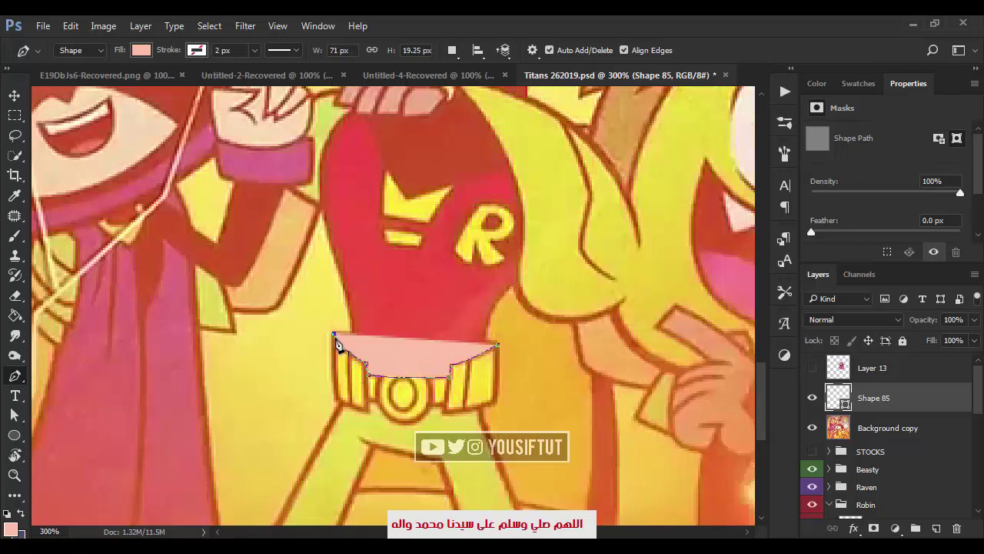
{"action": "left_click", "coordinate": [336, 400]}
{"action": "key", "text": "2"}
{"action": "left_click", "coordinate": [366, 409]}
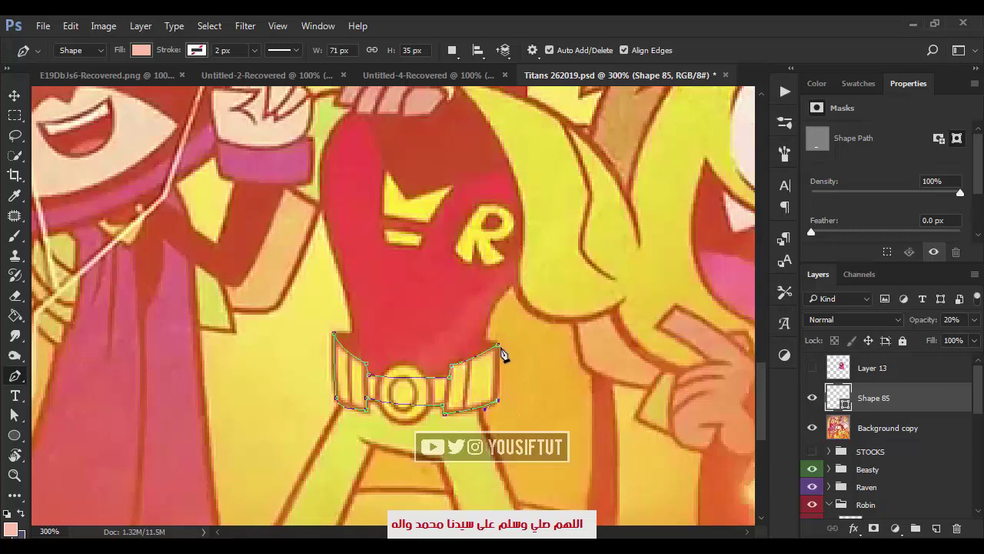
{"action": "key", "text": "v"}
{"action": "scroll", "coordinate": [435, 460], "scroll_direction": "right", "scroll_amount": 4}
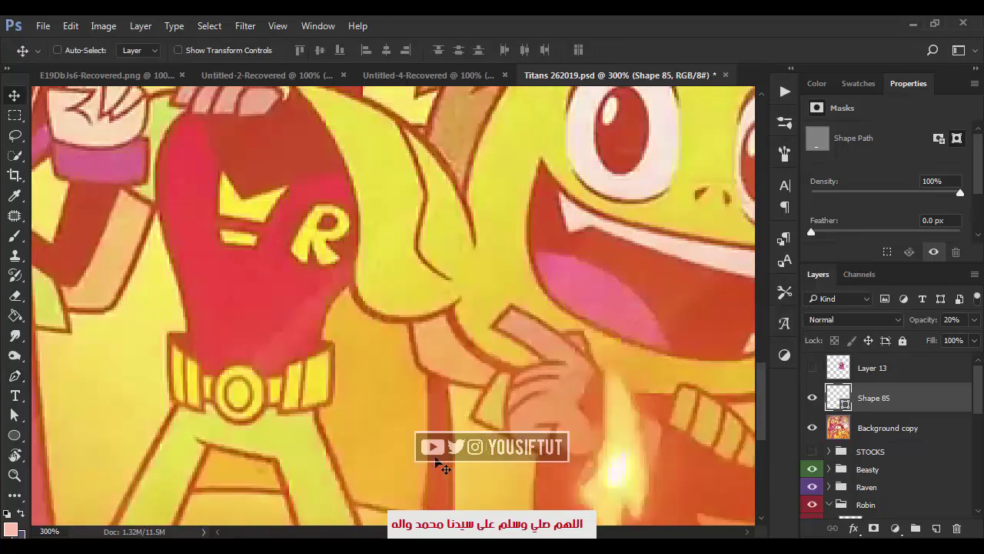
Draw an ellipse over Robin's belt buckle.
{"action": "key", "text": "0"}
{"action": "left_click", "coordinate": [813, 428]}
{"action": "key", "text": "z"}
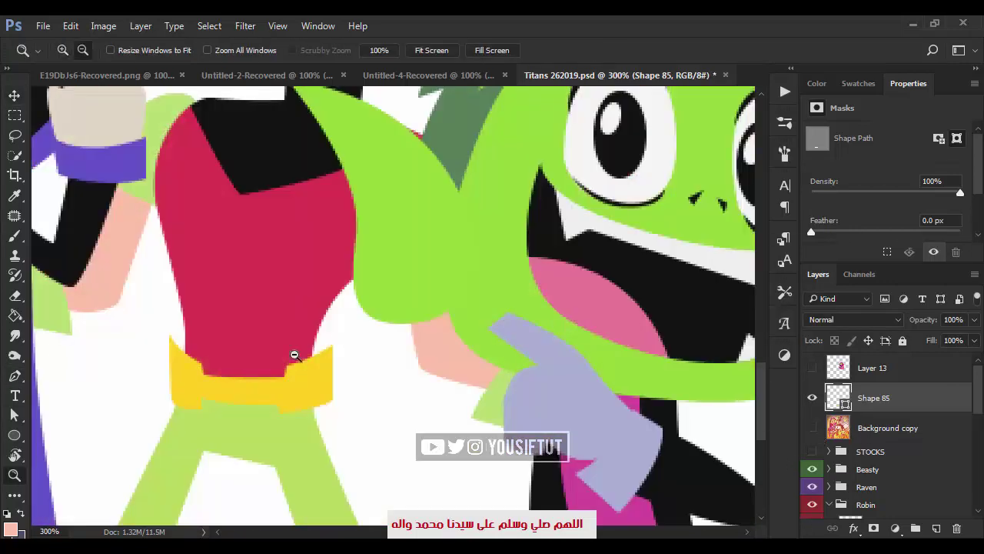
{"action": "left_click", "coordinate": [281, 409]}
{"action": "key", "text": "u"}
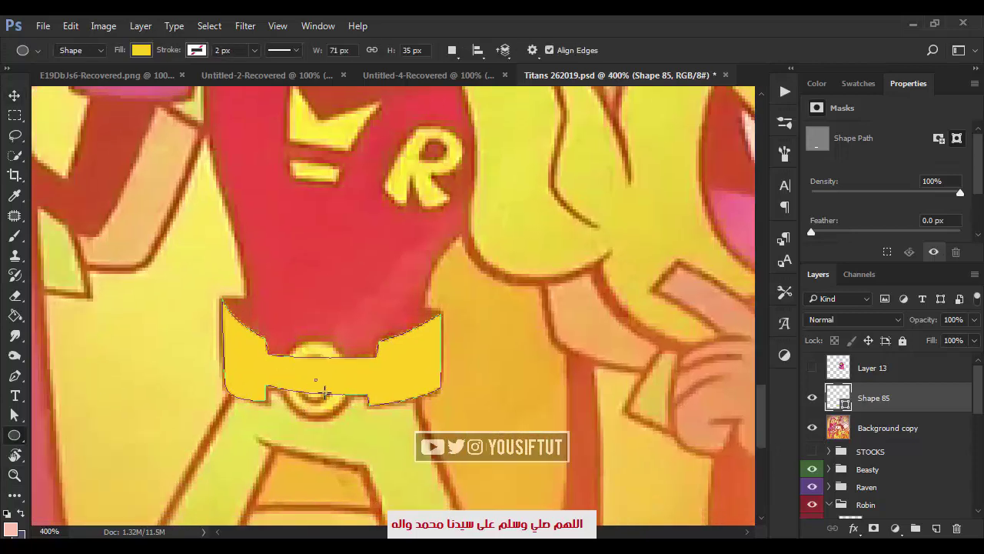
{"action": "mouse_move", "coordinate": [278, 339]}
{"action": "left_mouse_down"}
{"action": "mouse_move", "coordinate": [350, 419]}
{"action": "mouse_move", "coordinate": [334, 398]}
{"action": "left_mouse_up"}
Duplicate the buckle ellipse, shrink the copy, and fill it orange #e68d01.
{"action": "key", "text": "v"}
{"action": "key", "text": "ctrl+j"}
{"action": "key", "text": "ctrl+t"}
{"action": "key", "text": "Return"}
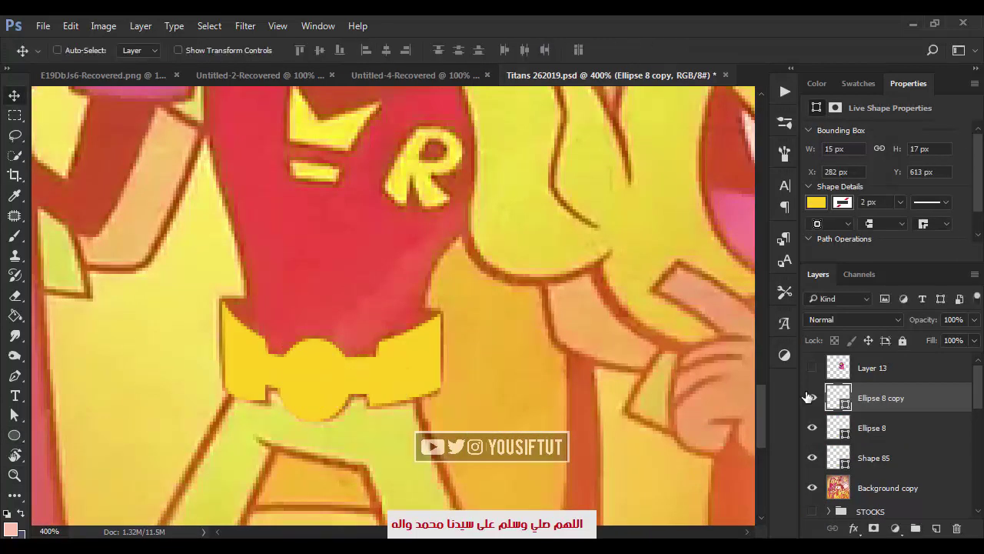
{"action": "double_click", "coordinate": [838, 397]}
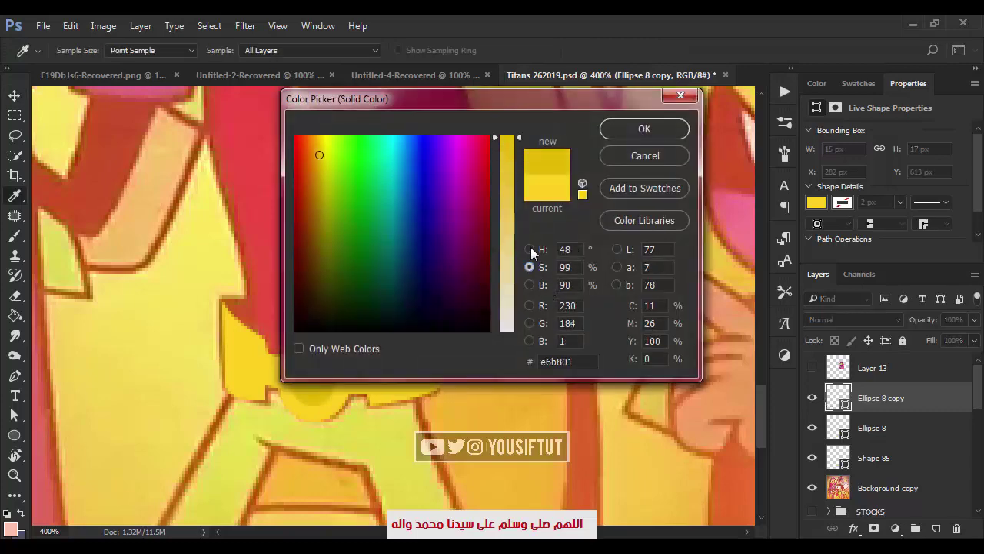
{"action": "left_click_drag", "start_coordinate": [507, 254], "coordinate": [509, 312]}
{"action": "key", "text": "Return"}
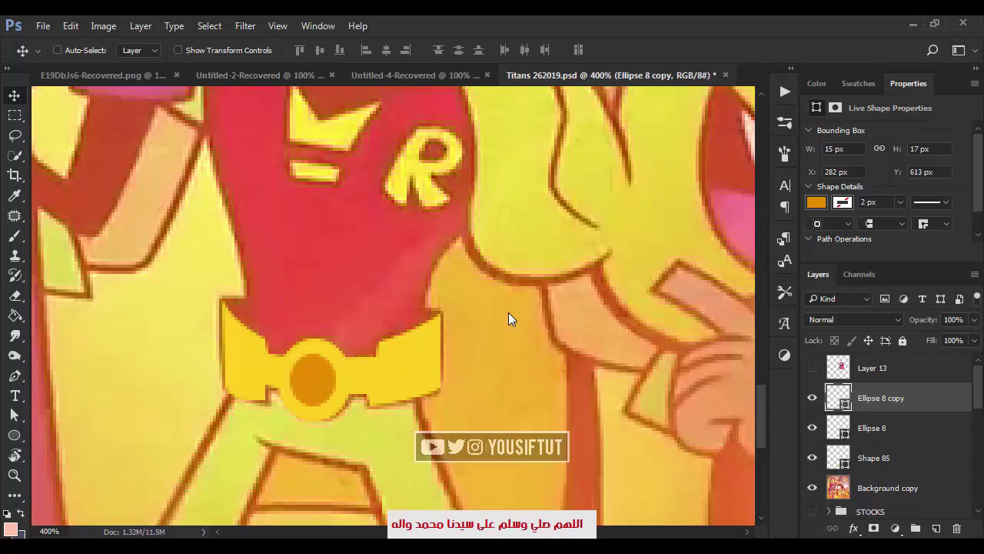
Zoom in on Robin's belt with the reference hidden and select the yellow belt shape.
{"action": "key", "text": "z"}
{"action": "left_click", "coordinate": [644, 338], "text": "alt"}
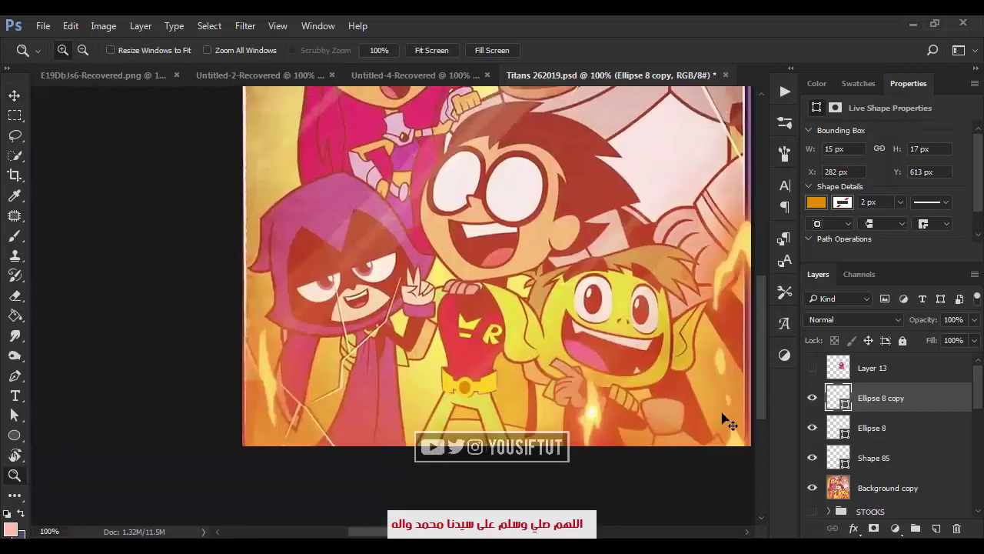
{"action": "key", "text": "v"}
{"action": "left_click", "coordinate": [812, 488]}
{"action": "key", "text": "z"}
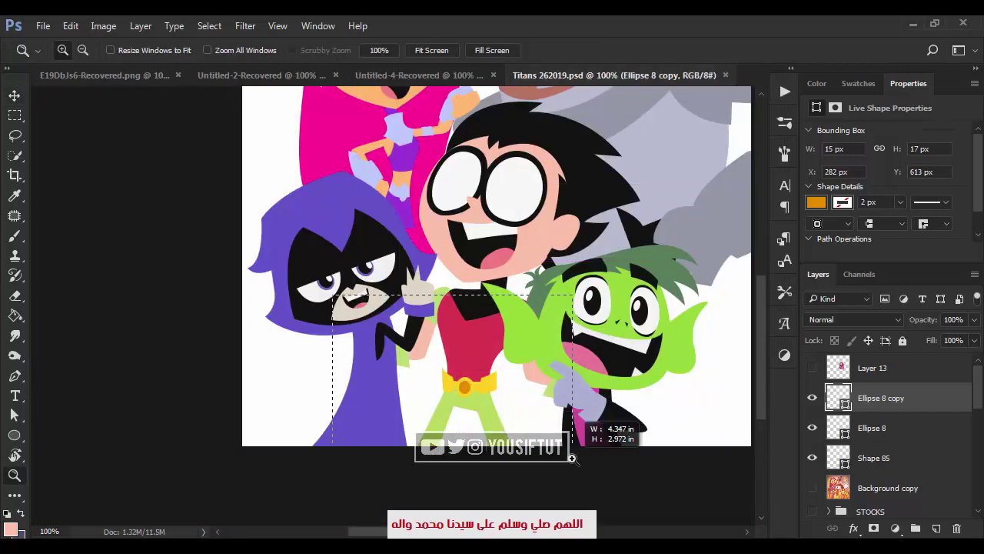
{"action": "left_click_drag", "start_coordinate": [366, 294], "coordinate": [556, 446]}
{"action": "key", "text": "ctrl+plus"}
{"action": "left_click", "coordinate": [873, 457]}
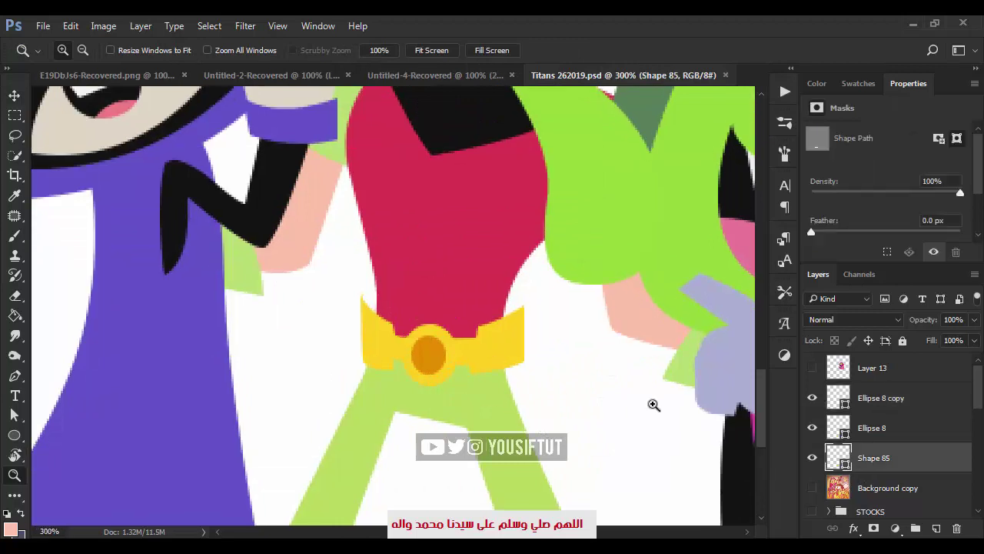
{"action": "key", "text": "ctrl+plus"}
{"action": "key", "text": "ctrl+plus"}
Pen-draw an orange band along the belt's top edge and place it below the yellow belt.
{"action": "key", "text": "p"}
{"action": "left_click", "coordinate": [335, 287]}
{"action": "left_click_drag", "start_coordinate": [376, 290], "coordinate": [394, 299]}
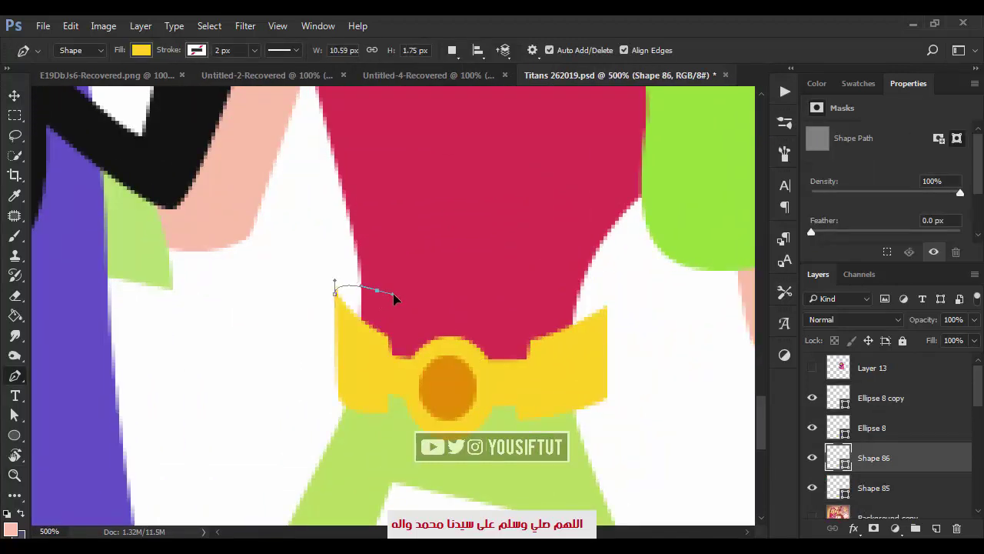
{"action": "left_click", "coordinate": [579, 292]}
{"action": "left_click", "coordinate": [565, 352]}
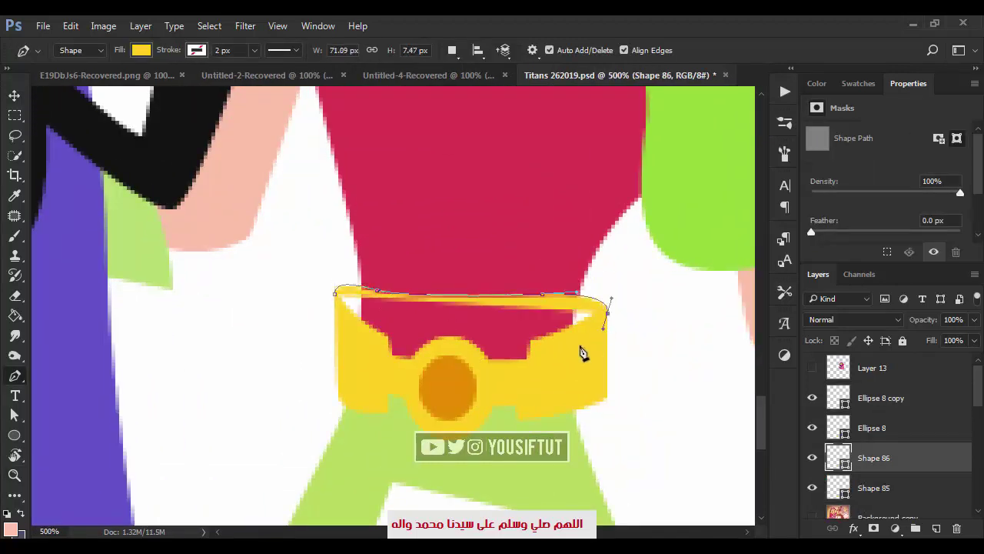
{"action": "left_click", "coordinate": [453, 362]}
{"action": "left_click", "coordinate": [365, 332]}
{"action": "double_click", "coordinate": [838, 459]}
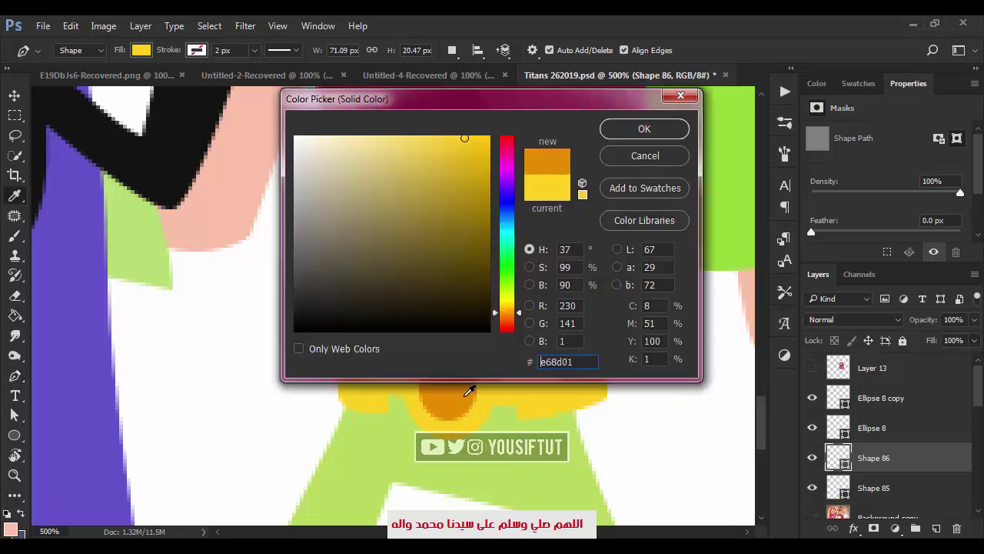
{"action": "left_click", "coordinate": [659, 130]}
{"action": "key", "text": "v"}
{"action": "left_click_drag", "start_coordinate": [904, 465], "coordinate": [898, 489]}
Group Robin's belt layers and name the group 'belt'.
{"action": "scroll", "coordinate": [913, 428], "scroll_direction": "down", "scroll_amount": 2}
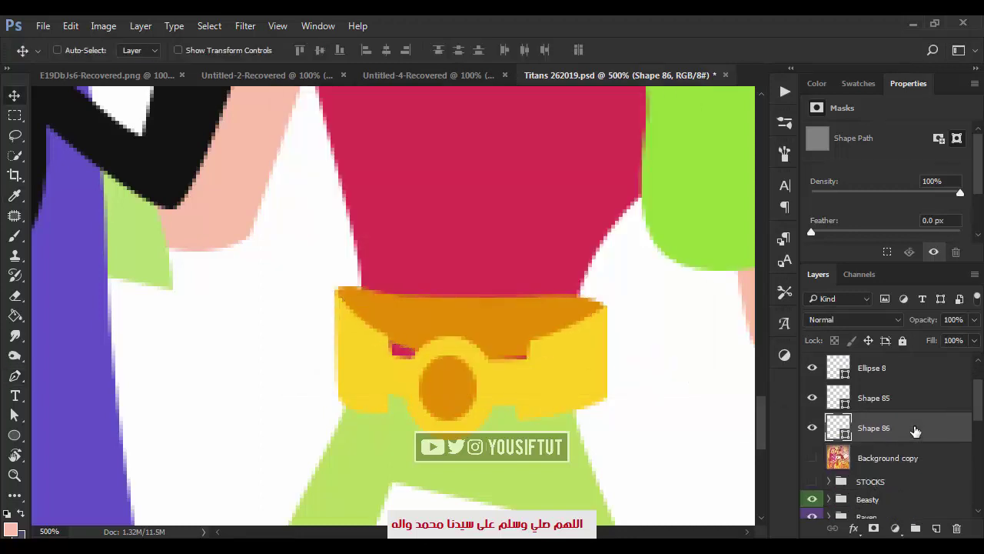
{"action": "scroll", "coordinate": [913, 428], "scroll_direction": "down", "scroll_amount": 2}
{"action": "scroll", "coordinate": [887, 395], "scroll_direction": "up", "scroll_amount": 2}
{"action": "scroll", "coordinate": [888, 395], "scroll_direction": "up", "scroll_amount": 2}
{"action": "left_click", "coordinate": [888, 405], "text": "shift"}
{"action": "key", "text": "ctrl+g"}
{"action": "double_click", "coordinate": [876, 391]}
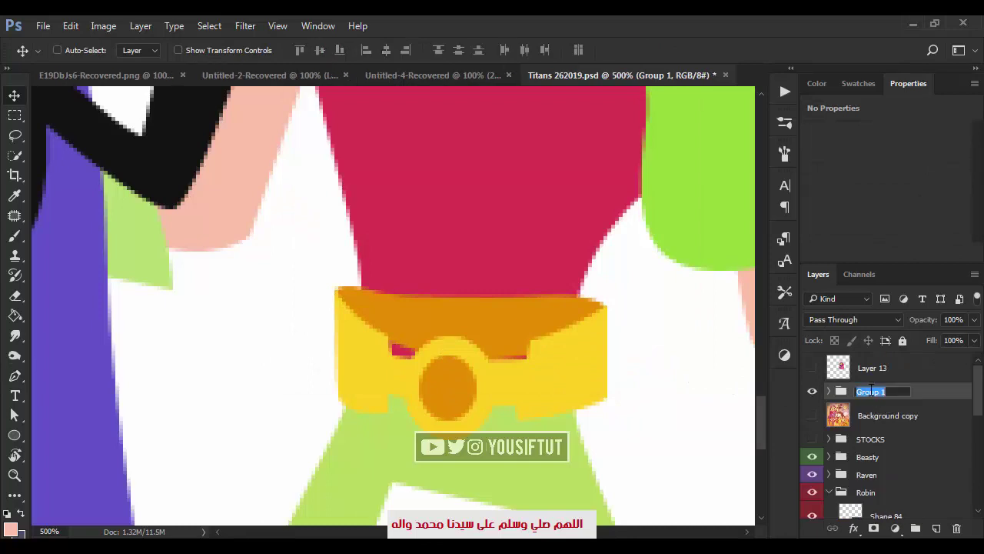
{"action": "type", "text": "belt"}
{"action": "key", "text": "Return"}
Move Shape 86 lower in the Robin group so the red torso overlaps the belt top.
{"action": "scroll", "coordinate": [897, 482], "scroll_direction": "down", "scroll_amount": 2}
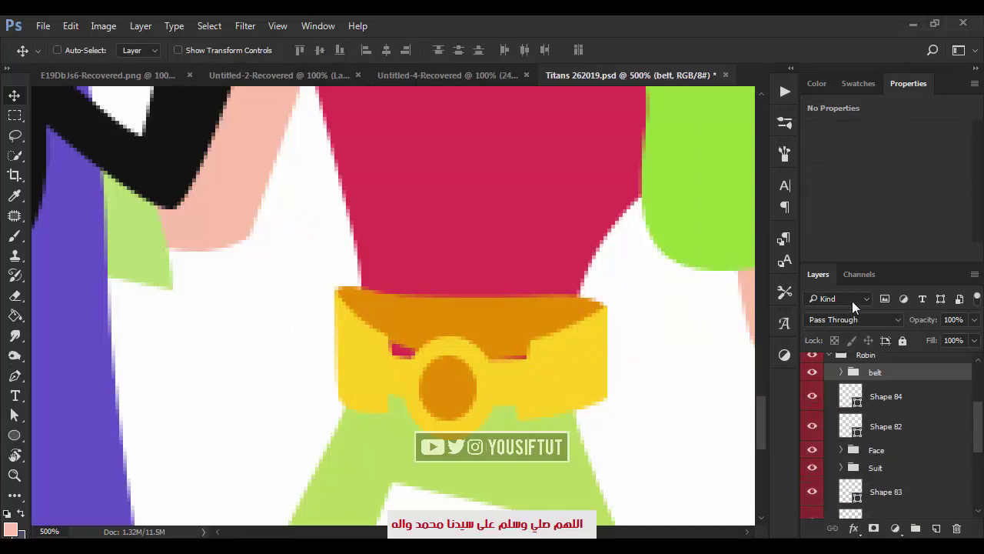
{"action": "left_click", "coordinate": [841, 375]}
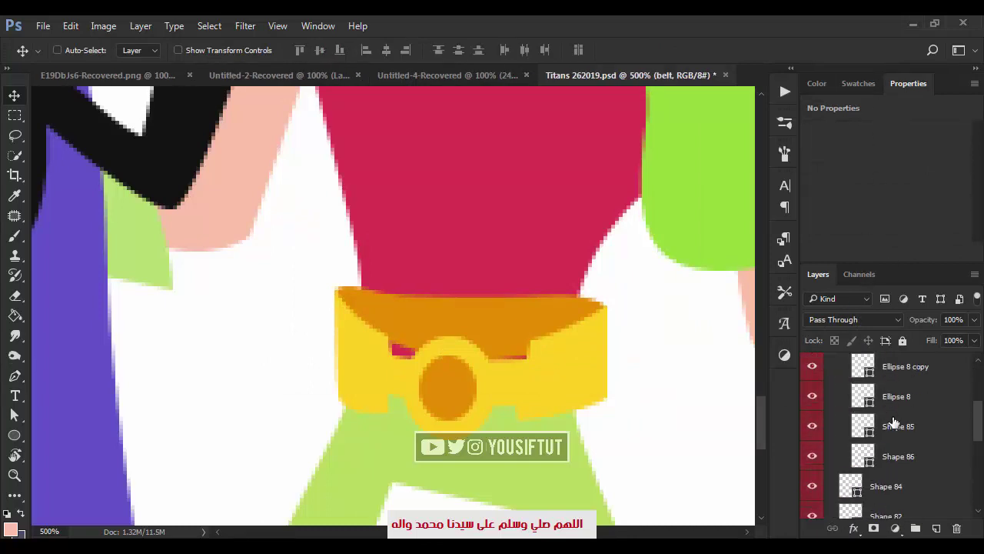
{"action": "scroll", "coordinate": [894, 417], "scroll_direction": "down", "scroll_amount": 2}
{"action": "left_click", "coordinate": [892, 425]}
{"action": "scroll", "coordinate": [829, 421], "scroll_direction": "up", "scroll_amount": 2}
{"action": "scroll", "coordinate": [829, 422], "scroll_direction": "up", "scroll_amount": 1}
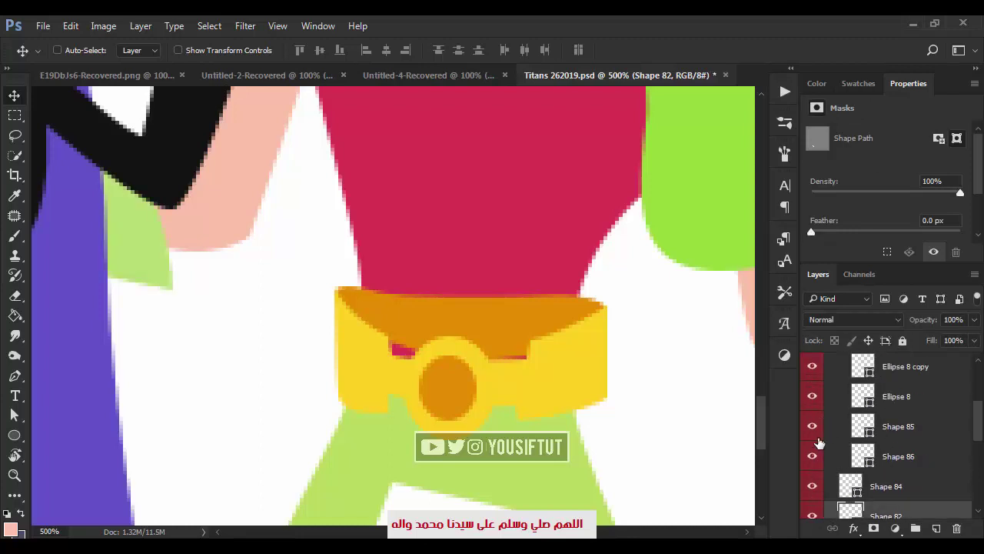
{"action": "left_click_drag", "start_coordinate": [896, 479], "coordinate": [886, 453]}
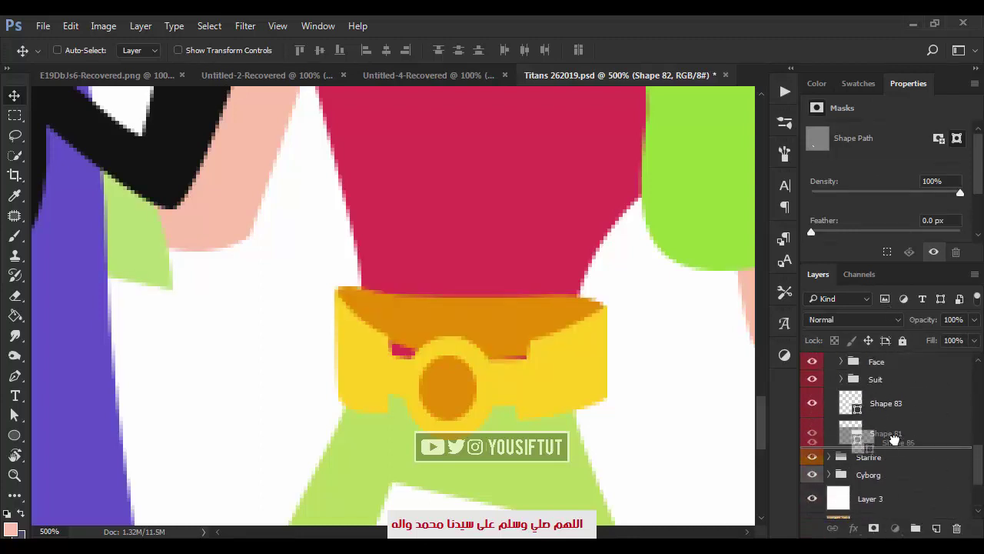
{"action": "left_click_drag", "start_coordinate": [886, 454], "coordinate": [893, 446]}
{"action": "scroll", "coordinate": [892, 438], "scroll_direction": "up", "scroll_amount": 10}
{"action": "left_click", "coordinate": [829, 475]}
{"action": "left_click", "coordinate": [865, 474]}
{"action": "key", "text": "z"}
{"action": "left_click", "coordinate": [626, 352], "text": "alt"}
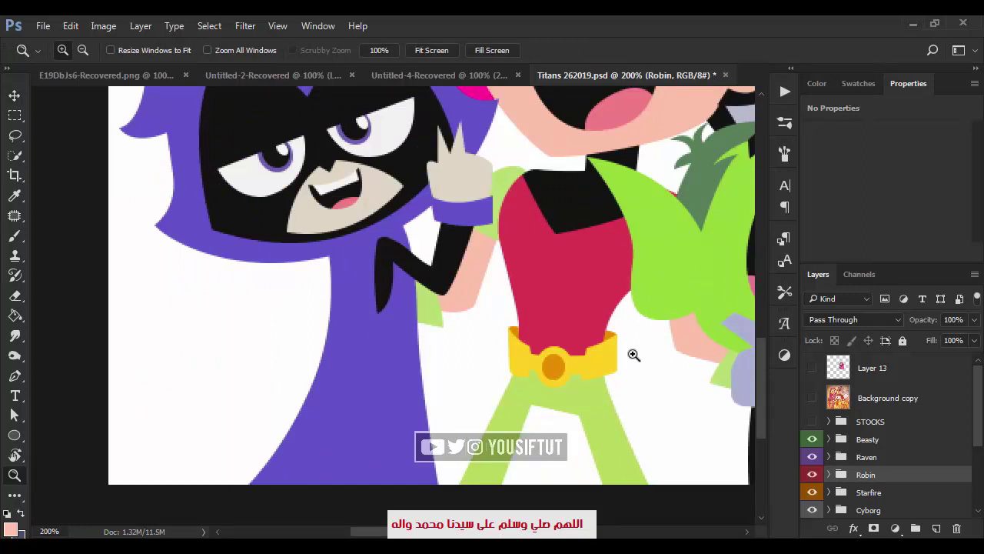
Zoom in on Robin's chest emblem with the reference shown and select a Suit shape.
{"action": "left_click", "coordinate": [812, 398]}
{"action": "left_click", "coordinate": [888, 397]}
{"action": "key", "text": "v"}
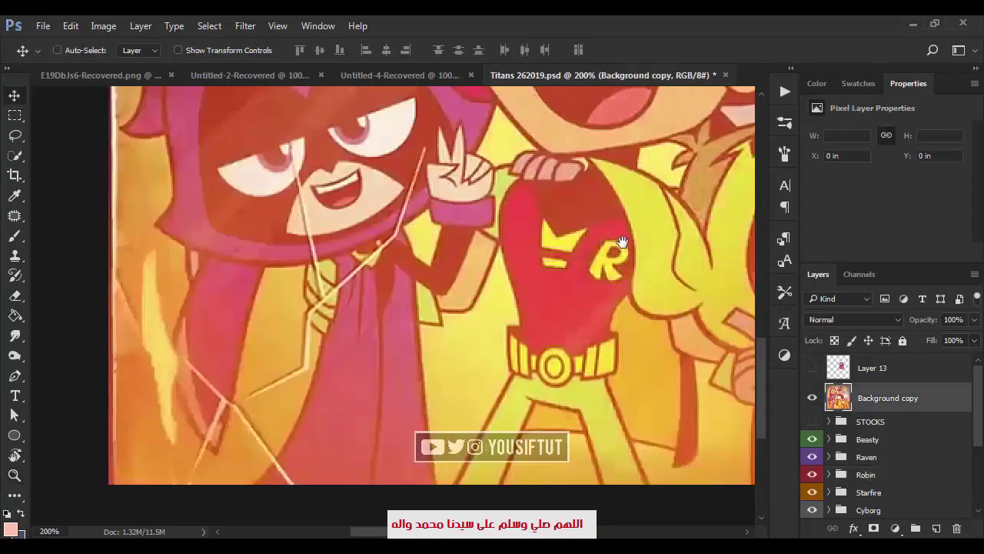
{"action": "left_click_drag", "start_coordinate": [454, 262], "coordinate": [507, 274]}
{"action": "left_click", "coordinate": [434, 304], "text": "ctrl"}
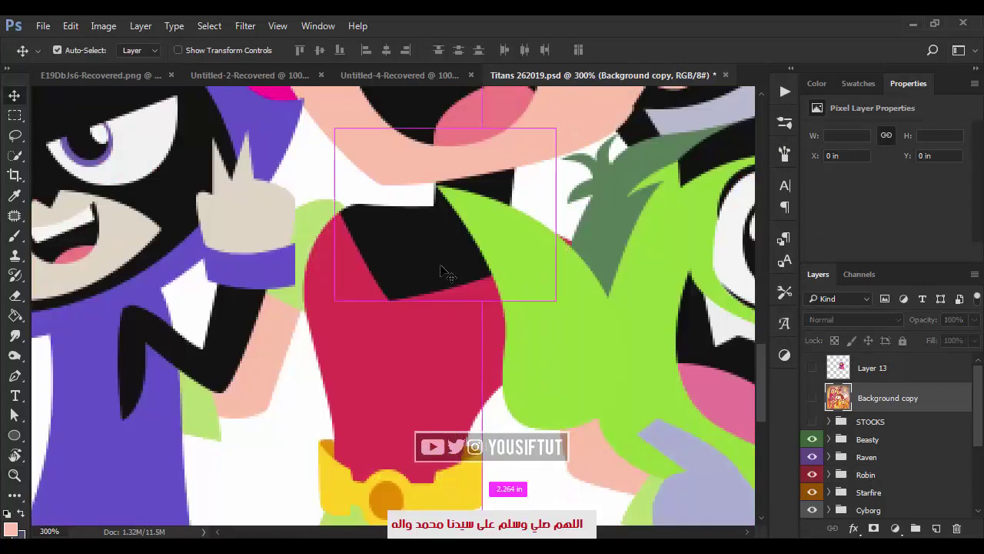
{"action": "left_click", "coordinate": [439, 275], "text": "ctrl"}
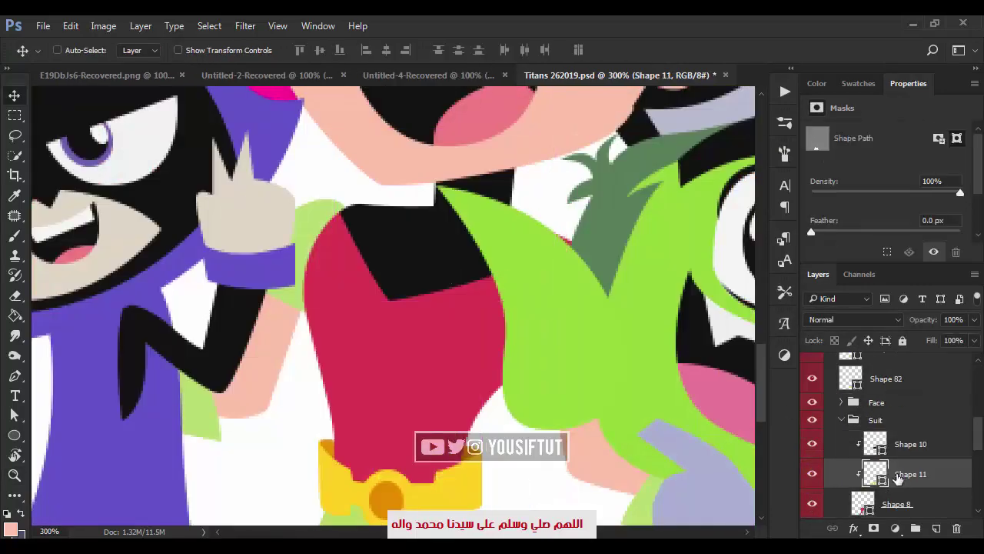
{"action": "scroll", "coordinate": [898, 412], "scroll_direction": "up", "scroll_amount": 3}
{"action": "left_click", "coordinate": [812, 380]}
{"action": "key", "text": "p"}
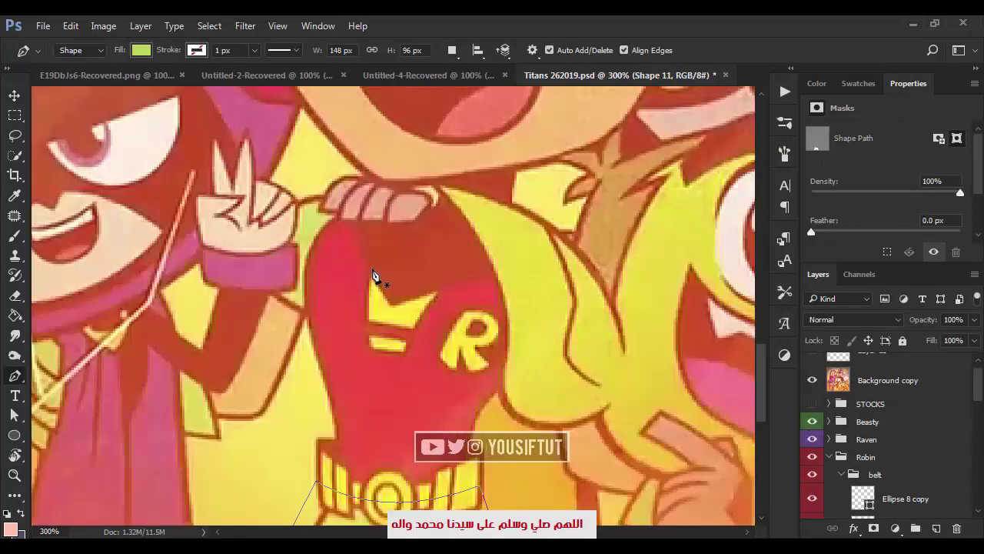
{"action": "key", "text": "ctrl+z"}
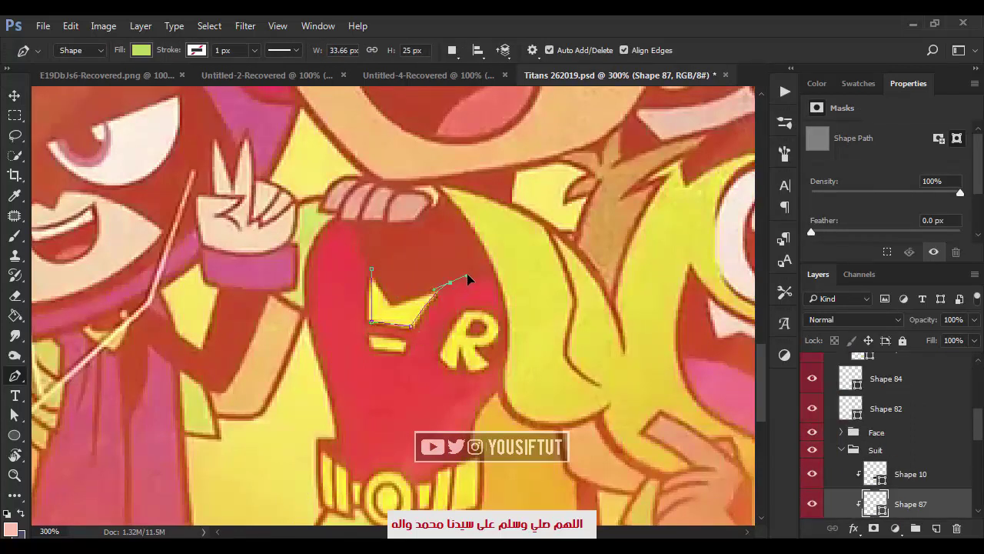
Fill the chest chevron shape yellow.
{"action": "scroll", "coordinate": [898, 430], "scroll_direction": "up", "scroll_amount": 5}
{"action": "left_click", "coordinate": [812, 377]}
{"action": "scroll", "coordinate": [898, 430], "scroll_direction": "down", "scroll_amount": 5}
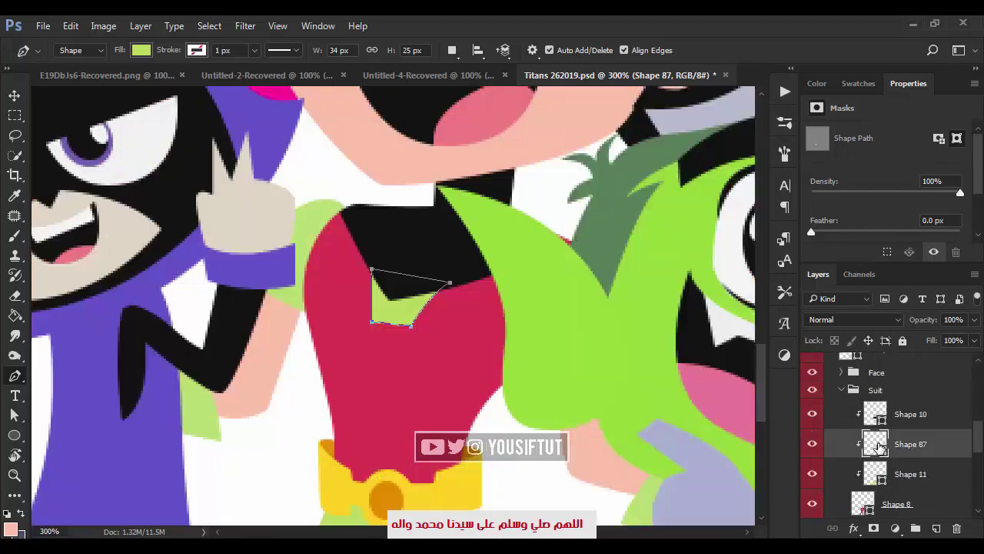
{"action": "left_click", "coordinate": [141, 50]}
{"action": "left_click", "coordinate": [458, 473]}
{"action": "key", "text": "Return"}
Adjust the bottom of the R outline to match the reference drawing.
{"action": "left_click", "coordinate": [387, 343], "text": "ctrl"}
{"action": "scroll", "coordinate": [898, 431], "scroll_direction": "up", "scroll_amount": 5}
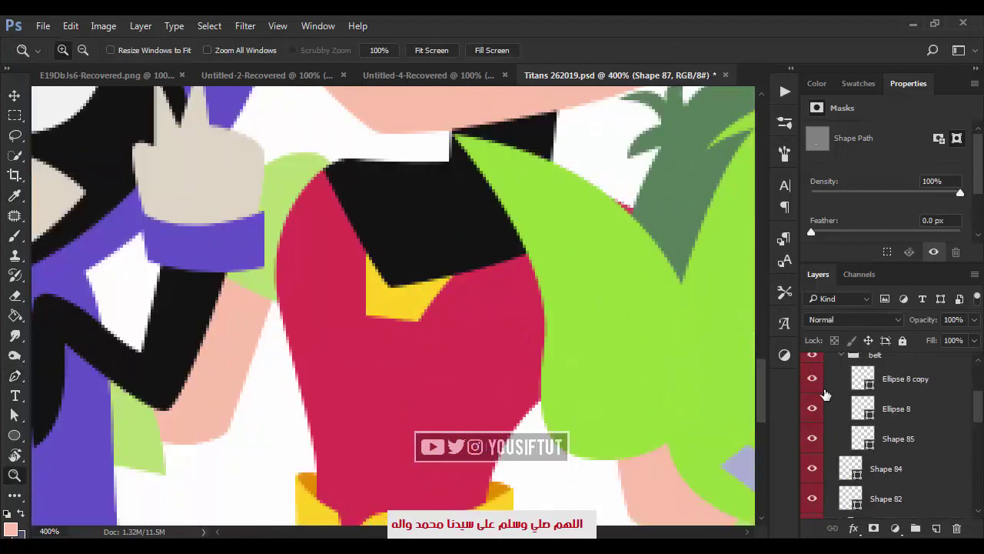
{"action": "left_click", "coordinate": [812, 379]}
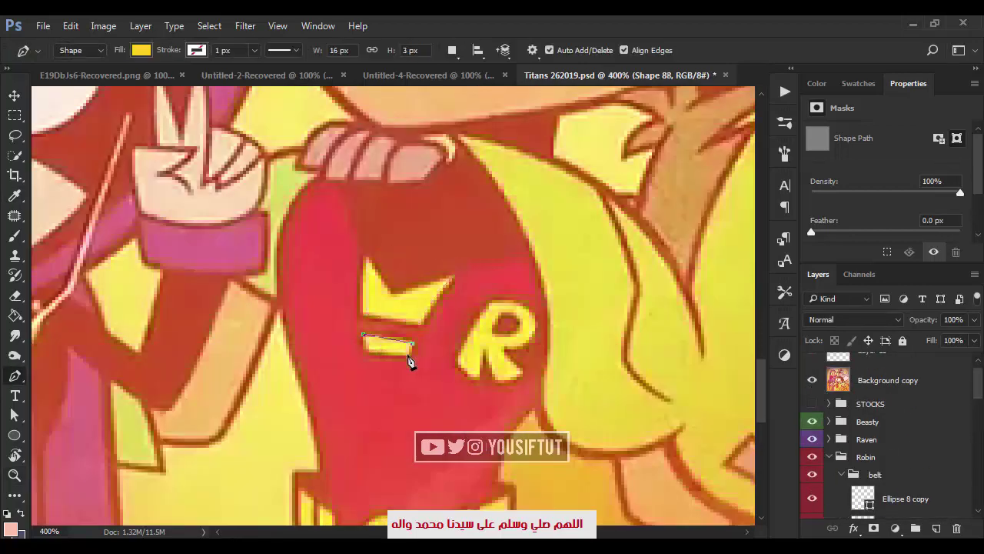
{"action": "scroll", "coordinate": [884, 400], "scroll_direction": "up", "scroll_amount": 1}
{"action": "left_click", "coordinate": [812, 398]}
{"action": "key", "text": "v"}
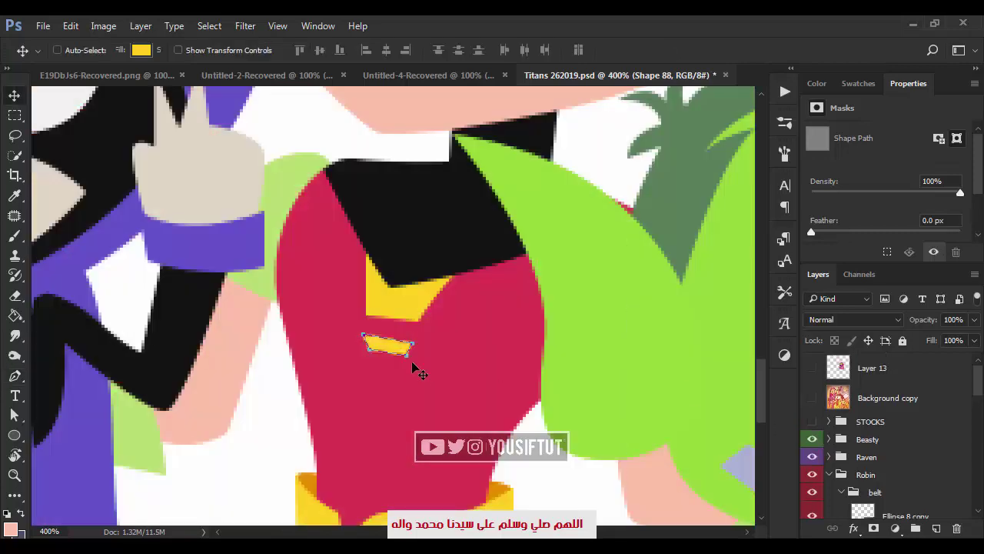
{"action": "key", "text": "a"}
{"action": "left_click", "coordinate": [376, 360]}
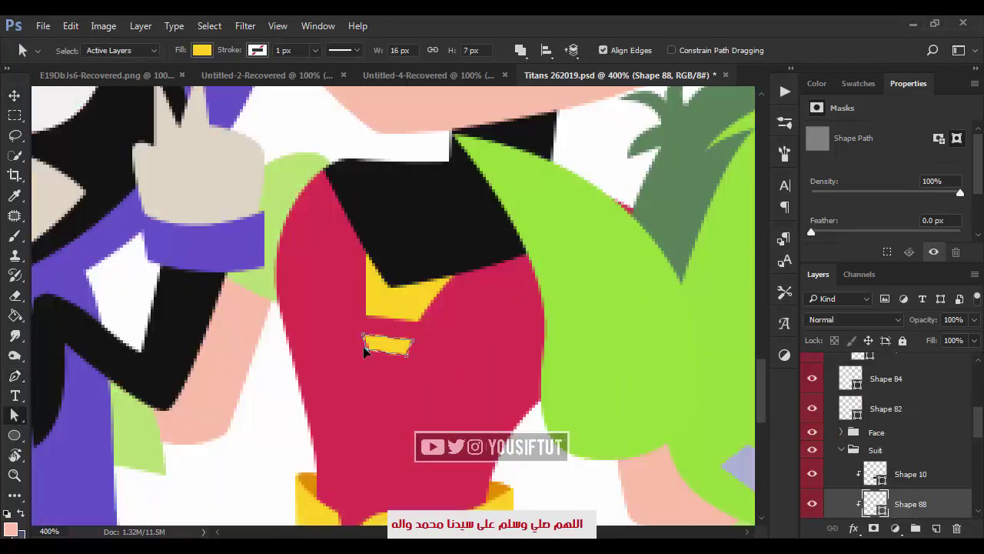
{"action": "scroll", "coordinate": [884, 431], "scroll_direction": "up", "scroll_amount": 5}
{"action": "left_click", "coordinate": [812, 398]}
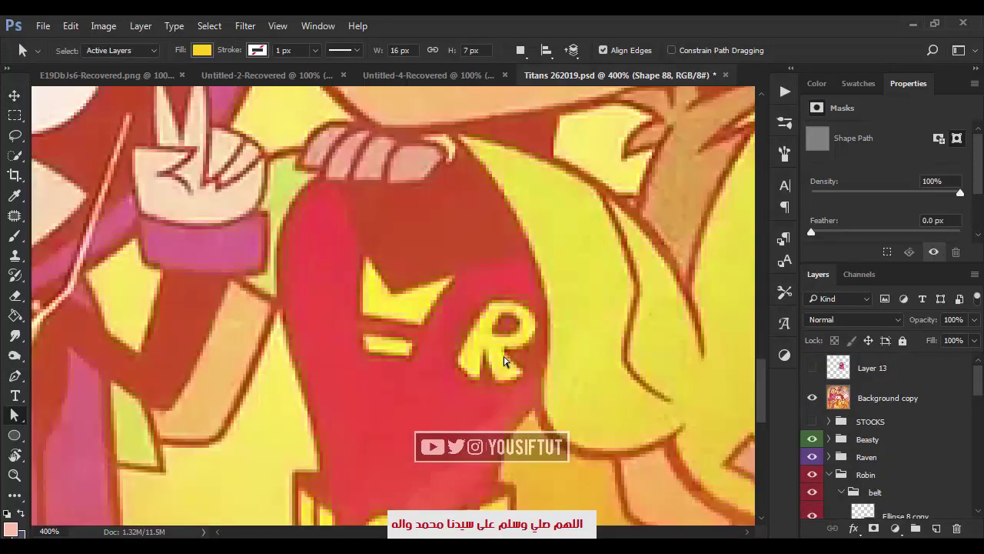
{"action": "key", "text": "p"}
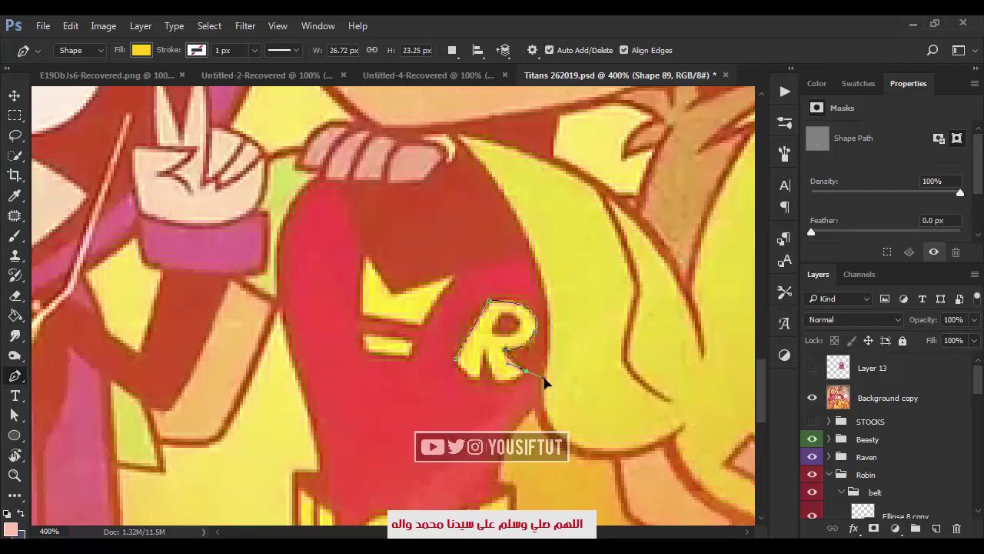
{"action": "left_click", "coordinate": [499, 381]}
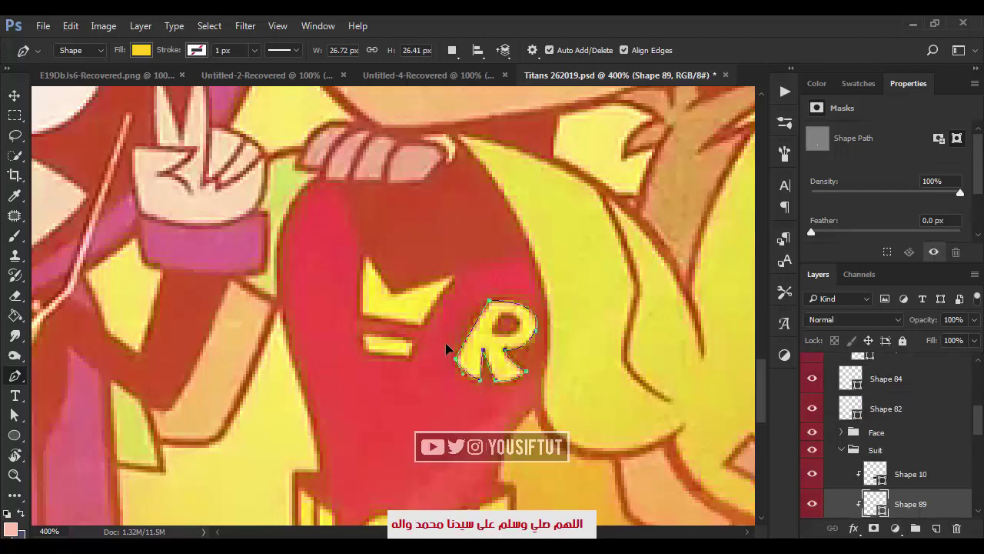
Set the R emblem's inner path to Subtract Front Shape so red shows through.
{"action": "key", "text": "v"}
{"action": "scroll", "coordinate": [884, 431], "scroll_direction": "up", "scroll_amount": 5}
{"action": "scroll", "coordinate": [884, 431], "scroll_direction": "up", "scroll_amount": 5}
{"action": "left_click", "coordinate": [812, 398]}
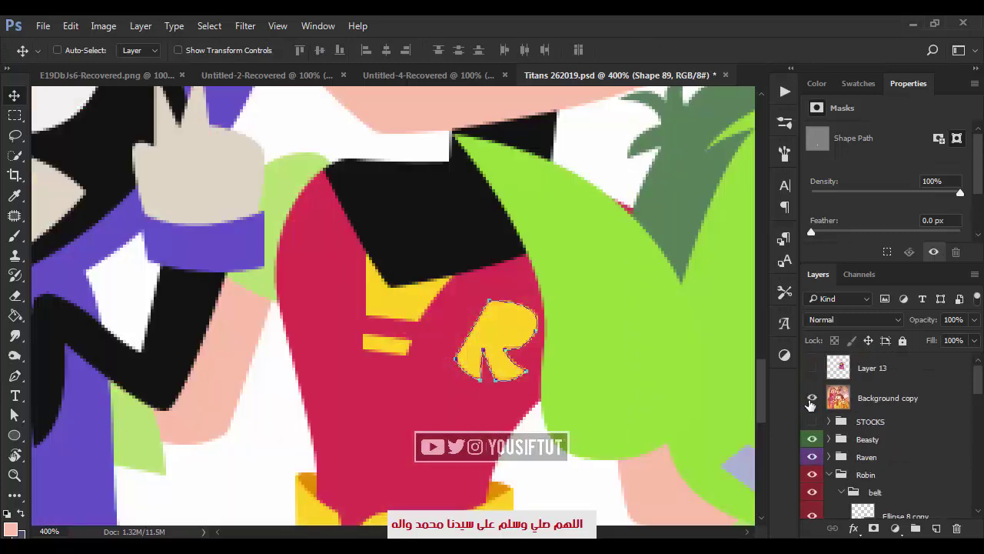
{"action": "key", "text": "p"}
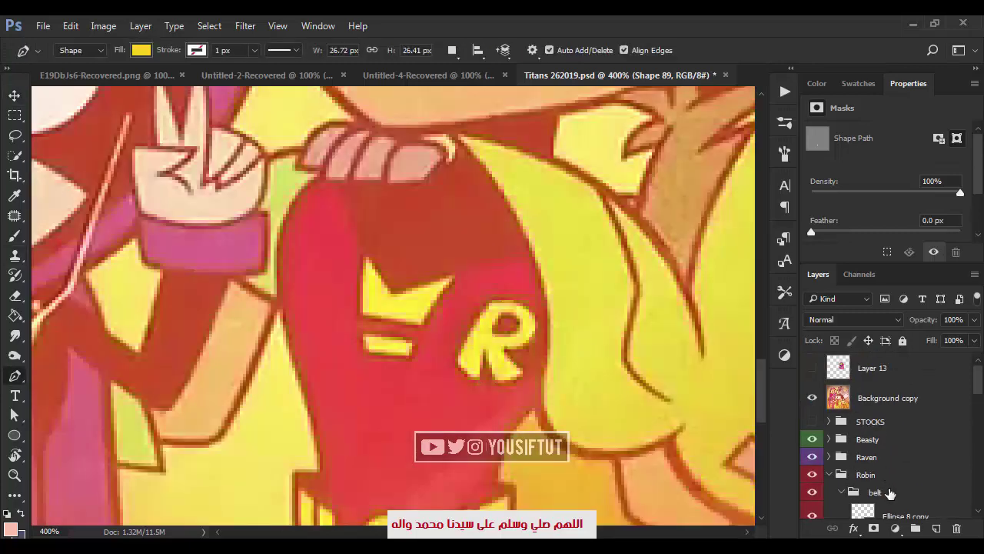
{"action": "scroll", "coordinate": [890, 493], "scroll_direction": "down", "scroll_amount": 5}
{"action": "key", "text": "a"}
{"action": "left_click", "coordinate": [507, 334]}
{"action": "key", "text": "p"}
{"action": "left_click", "coordinate": [452, 50]}
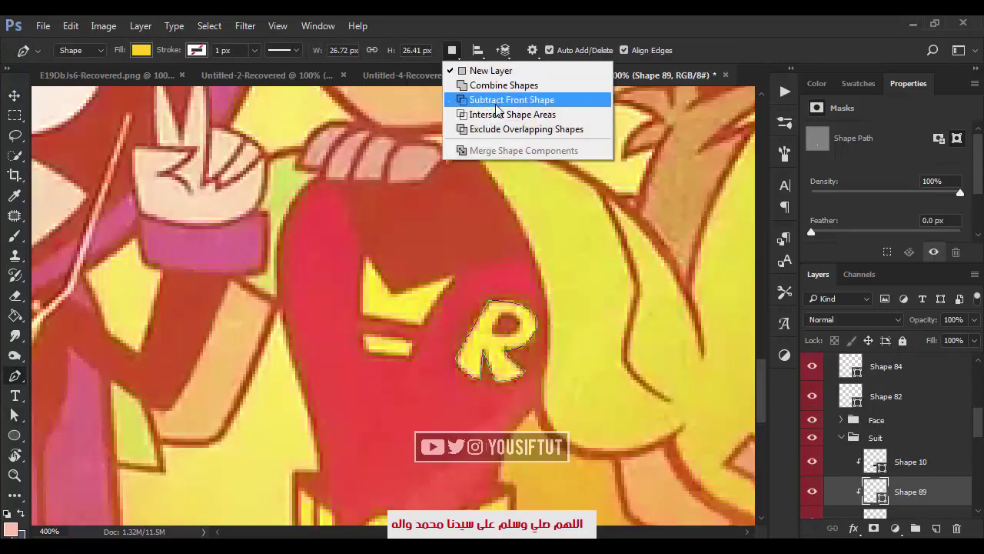
{"action": "left_click", "coordinate": [496, 103]}
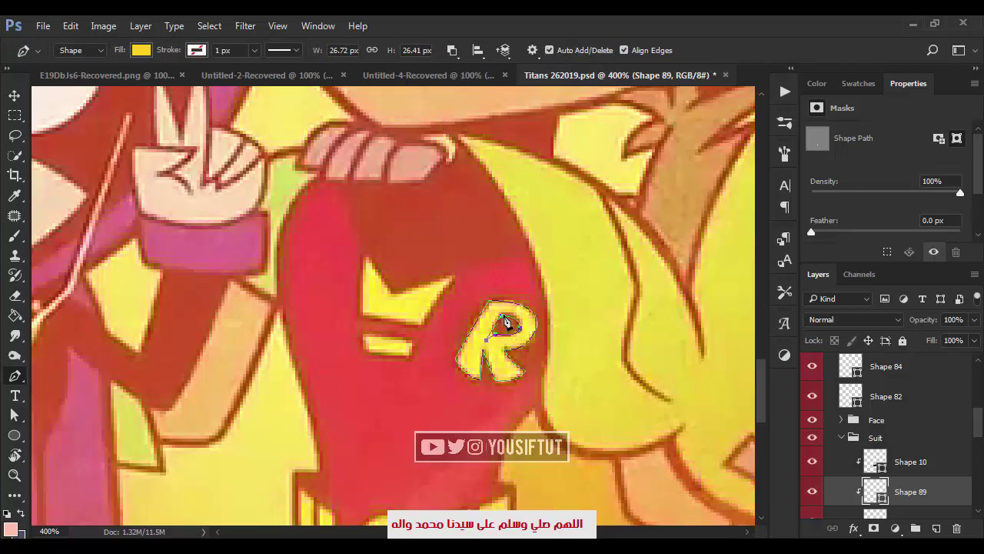
Hide the reference, zoom out to check the R emblem, and select the collapsed Robin group.
{"action": "key", "text": "v"}
{"action": "scroll", "coordinate": [890, 431], "scroll_direction": "up", "scroll_amount": 5}
{"action": "left_click", "coordinate": [812, 397]}
{"action": "key", "text": "z"}
{"action": "left_click", "coordinate": [642, 351], "text": "alt"}
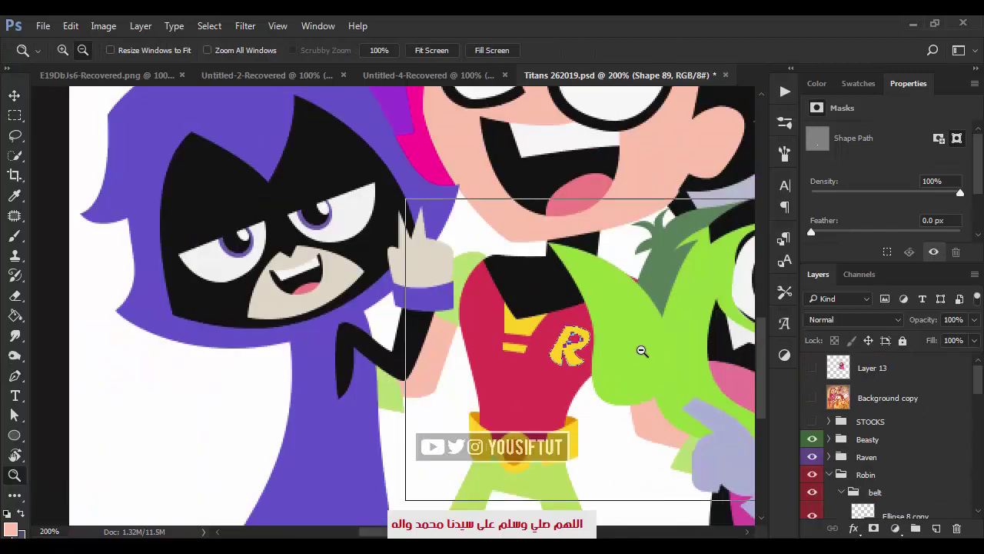
{"action": "key", "text": "v"}
{"action": "scroll", "coordinate": [642, 350], "scroll_direction": "down", "scroll_amount": 3}
{"action": "scroll", "coordinate": [538, 369], "scroll_direction": "down", "scroll_amount": 2}
{"action": "key", "text": "a"}
{"action": "scroll", "coordinate": [338, 263], "scroll_direction": "up", "scroll_amount": 5}
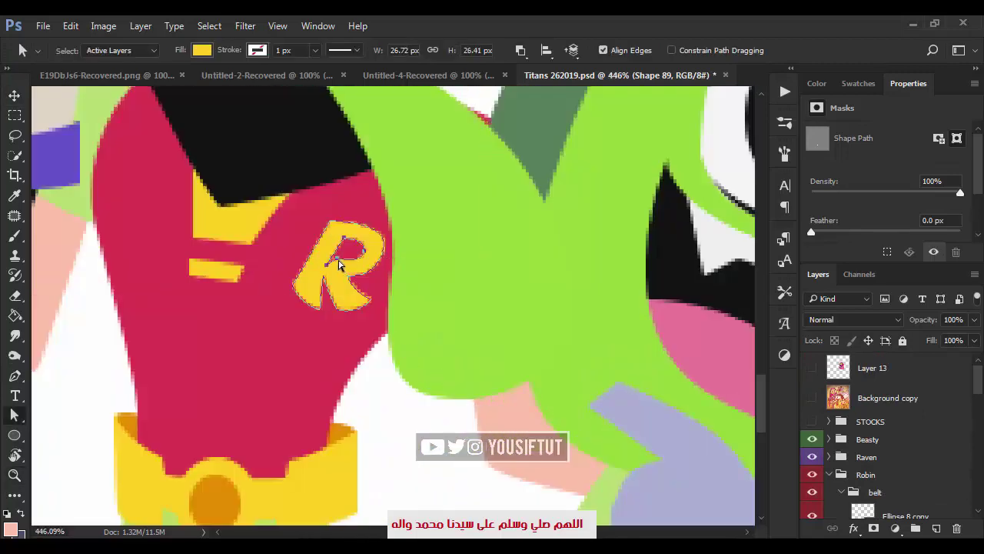
{"action": "key", "text": "z"}
{"action": "scroll", "coordinate": [431, 323], "scroll_direction": "down", "scroll_amount": 3}
{"action": "scroll", "coordinate": [449, 315], "scroll_direction": "down", "scroll_amount": 3}
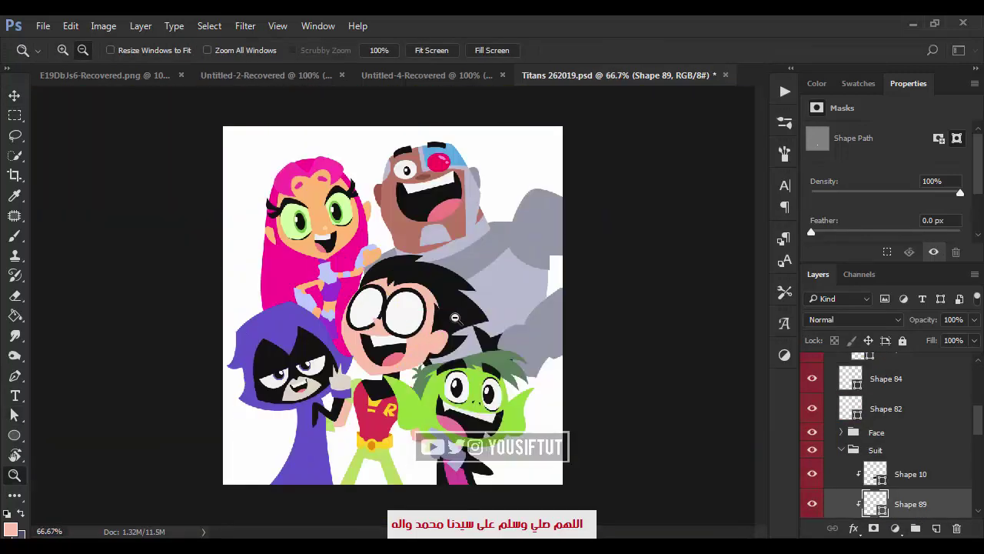
{"action": "key", "text": "v"}
{"action": "left_click", "coordinate": [829, 472], "text": "alt"}
{"action": "left_click", "coordinate": [877, 472]}
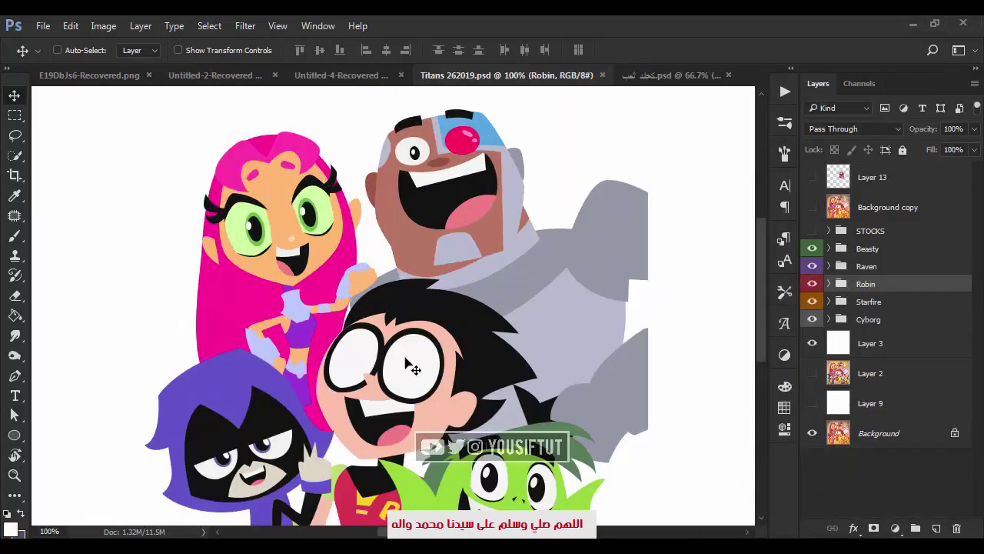
Add an unclipped layer above Robin's face layer and draw a small ellipse.
{"action": "left_click_drag", "start_coordinate": [409, 366], "coordinate": [176, 204]}
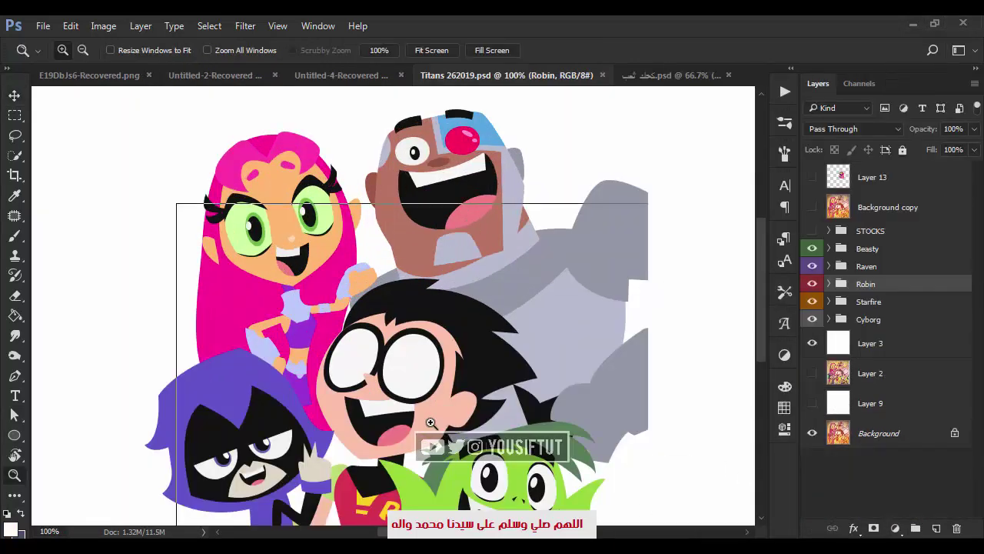
{"action": "left_click", "coordinate": [477, 312], "text": "ctrl"}
{"action": "left_click", "coordinate": [936, 528]}
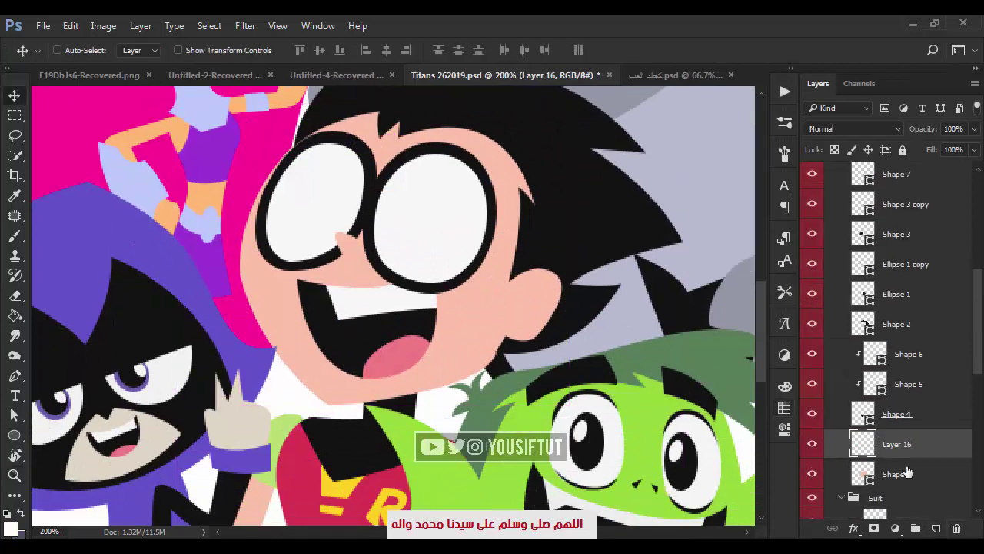
{"action": "left_click_drag", "start_coordinate": [894, 450], "coordinate": [897, 471]}
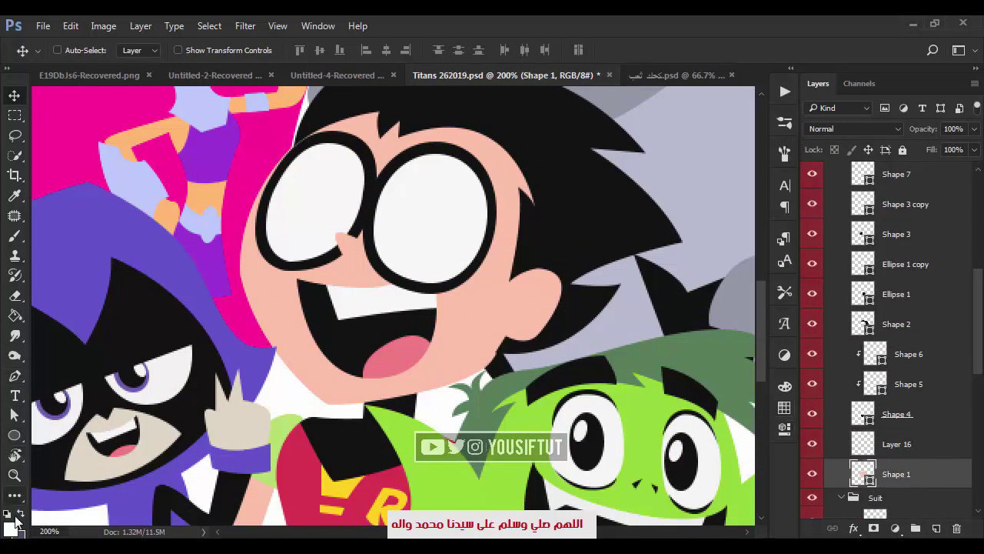
{"action": "key", "text": "b"}
{"action": "right_click", "coordinate": [13, 434]}
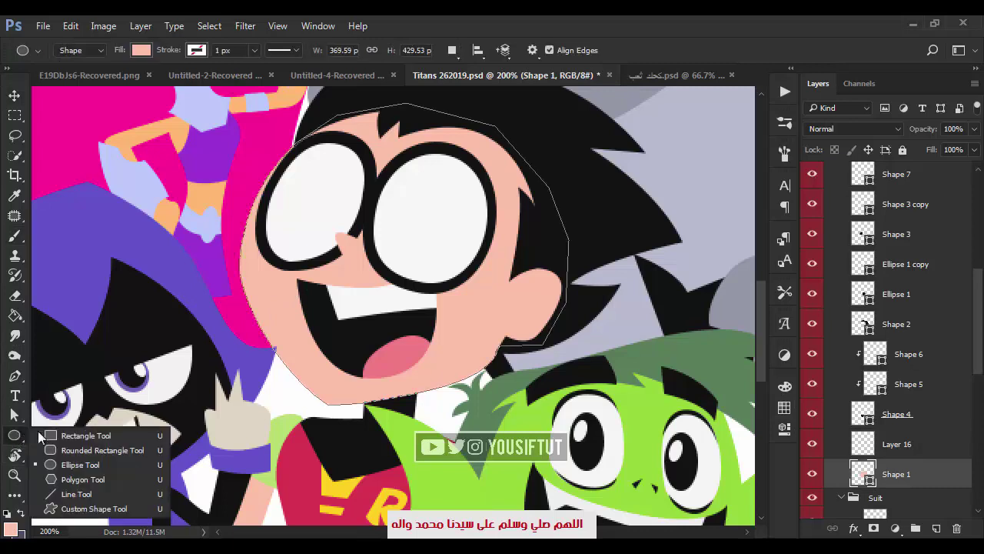
{"action": "left_click", "coordinate": [69, 466]}
{"action": "mouse_move", "coordinate": [489, 377]}
{"action": "left_mouse_down"}
{"action": "mouse_move", "coordinate": [501, 386]}
{"action": "mouse_move", "coordinate": [655, 312]}
{"action": "left_mouse_up"}
Duplicate the ellipse and recolour the copy brown.
{"action": "key", "text": "v"}
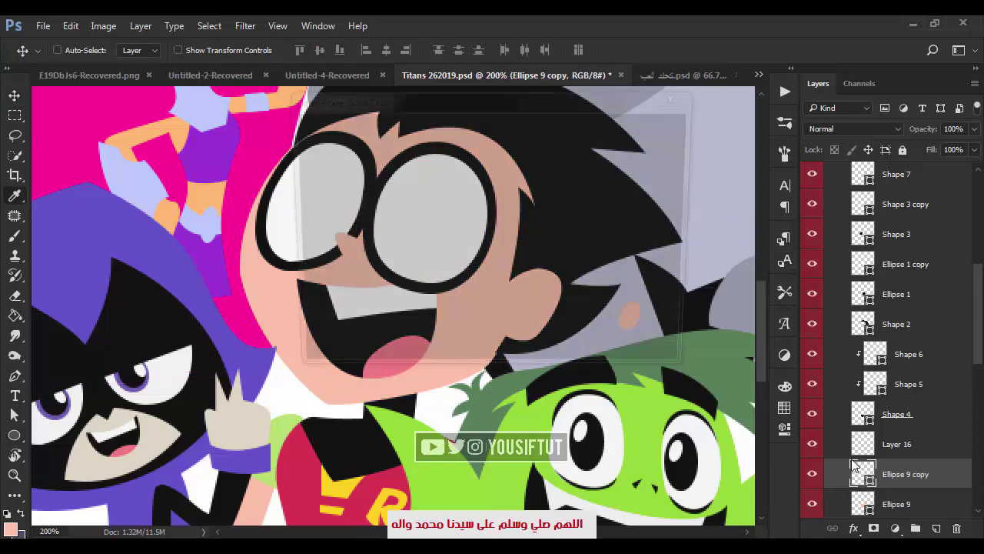
{"action": "double_click", "coordinate": [862, 474]}
{"action": "left_click_drag", "start_coordinate": [523, 98], "coordinate": [489, 300]}
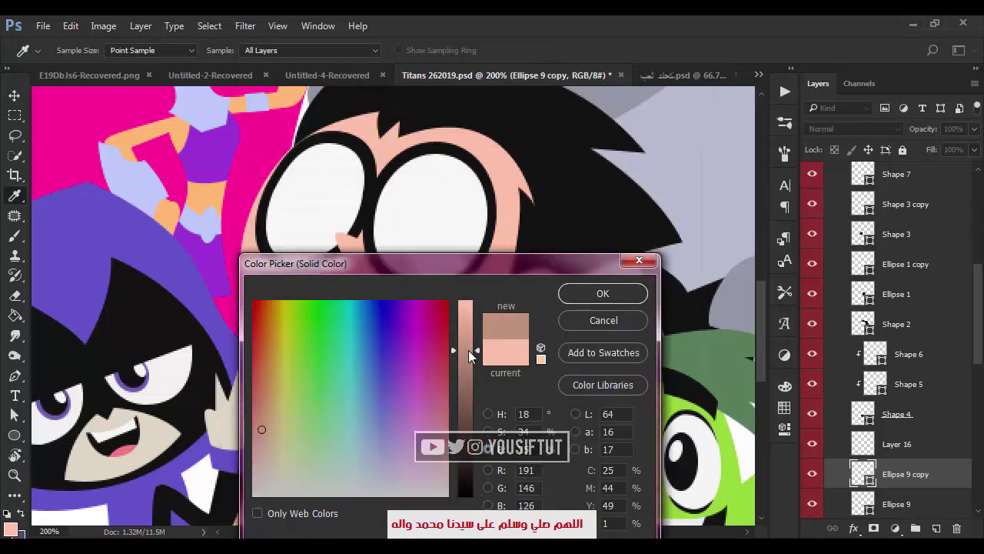
{"action": "left_click", "coordinate": [488, 431]}
{"action": "left_click_drag", "start_coordinate": [470, 430], "coordinate": [470, 398]}
{"action": "left_click", "coordinate": [488, 413]}
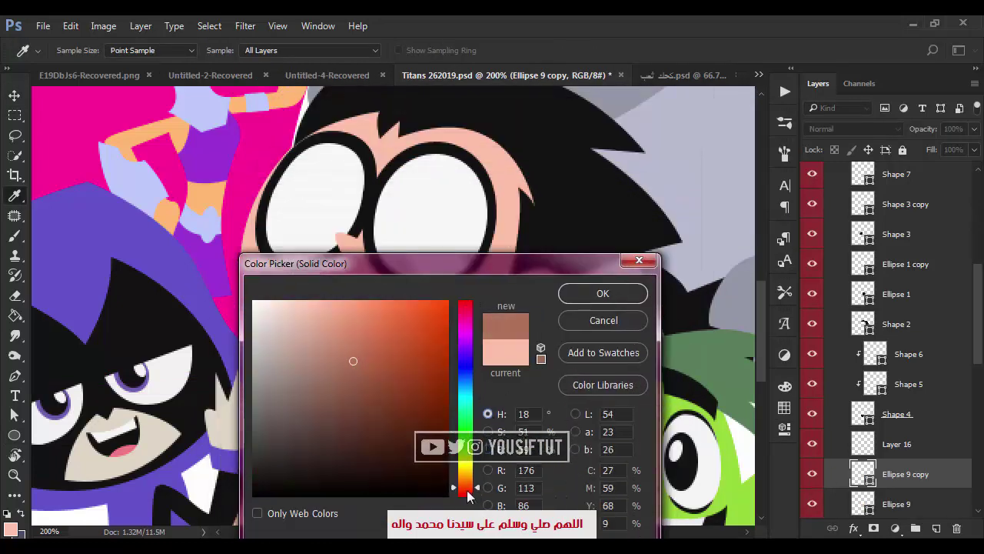
{"action": "left_click", "coordinate": [467, 490]}
{"action": "left_click", "coordinate": [603, 293]}
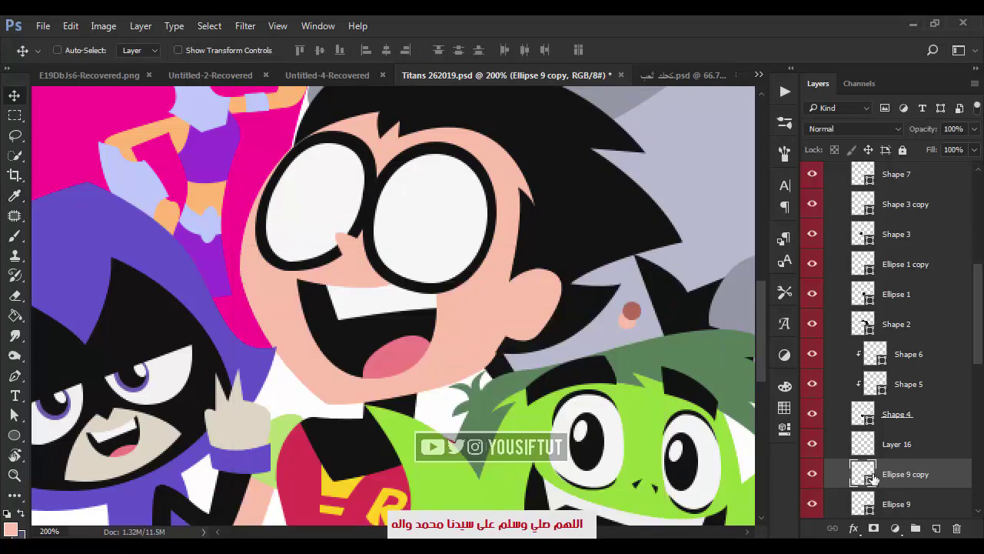
Make a third ellipse copy and recolour Ellipse 9 pale peach (ffe6cb).
{"action": "key", "text": "alt+bracketleft"}
{"action": "key", "text": "ctrl+j"}
{"action": "key", "text": "alt+bracketleft"}
{"action": "double_click", "coordinate": [863, 473]}
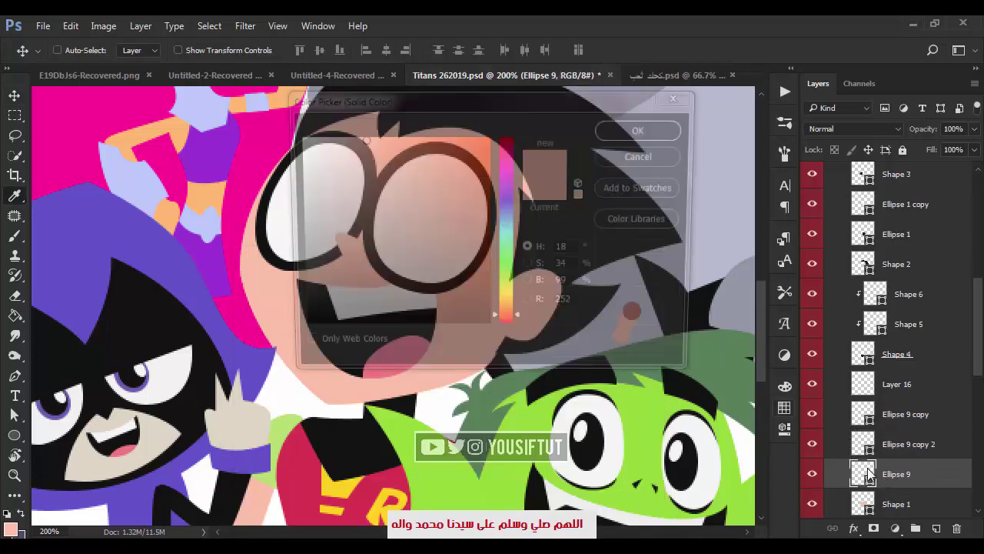
{"action": "left_click", "coordinate": [529, 267]}
{"action": "left_click", "coordinate": [509, 293]}
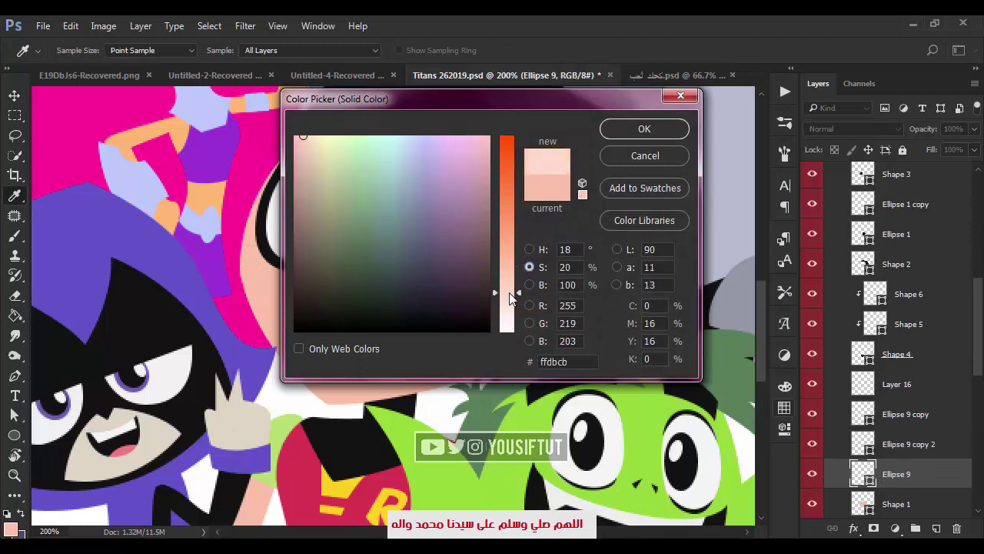
{"action": "left_click", "coordinate": [529, 249]}
{"action": "left_click", "coordinate": [508, 316]}
{"action": "left_click", "coordinate": [644, 129]}
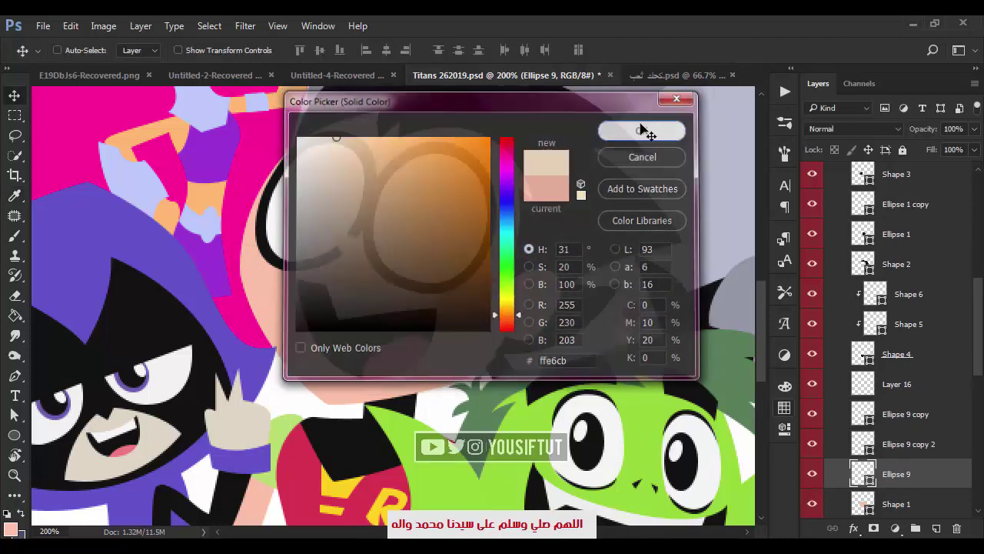
Move the three stacked ellipses beside Robin's left cheek and group them as Group 1.
{"action": "left_click", "coordinate": [903, 414], "text": "shift"}
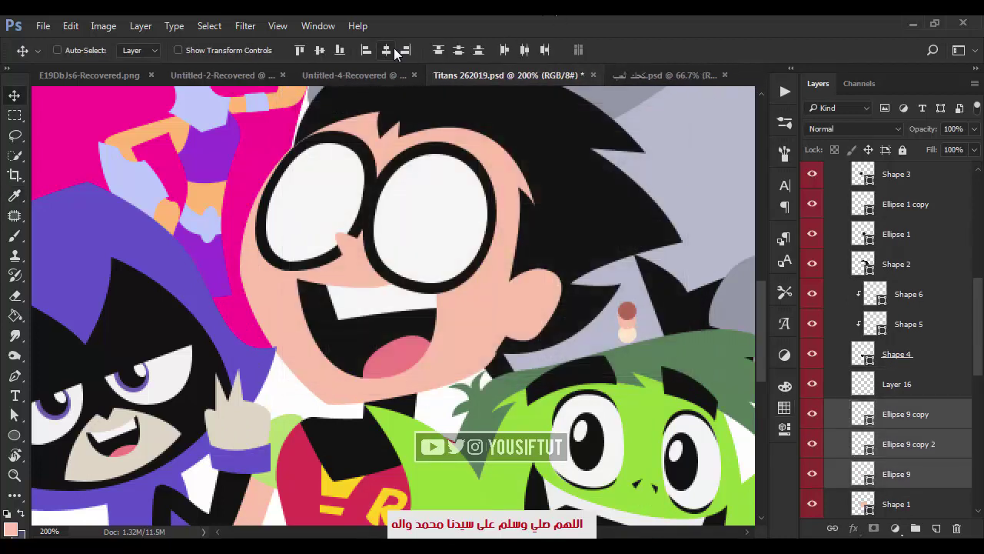
{"action": "left_click_drag", "start_coordinate": [662, 354], "coordinate": [260, 323]}
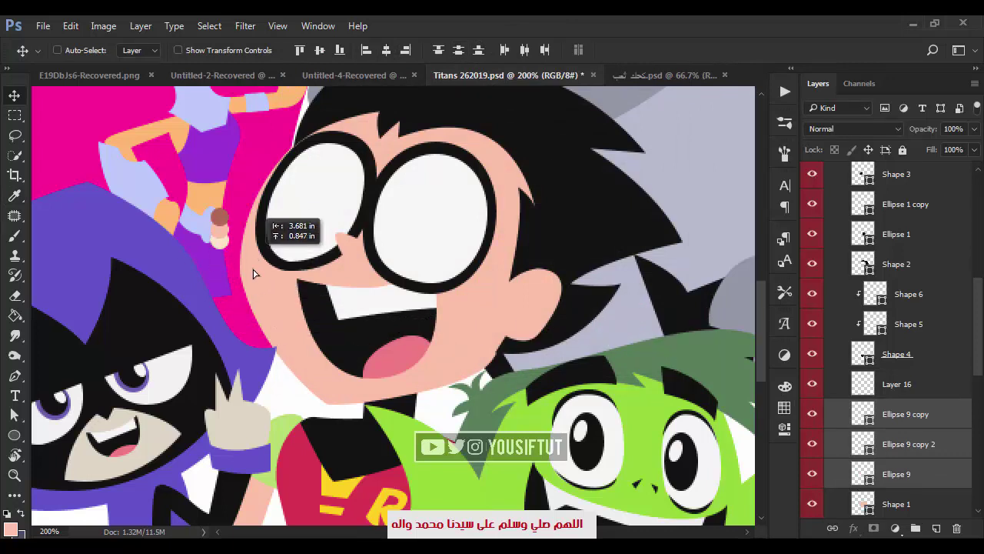
{"action": "scroll", "coordinate": [945, 453], "scroll_direction": "down", "scroll_amount": 2}
{"action": "key", "text": "ctrl+g"}
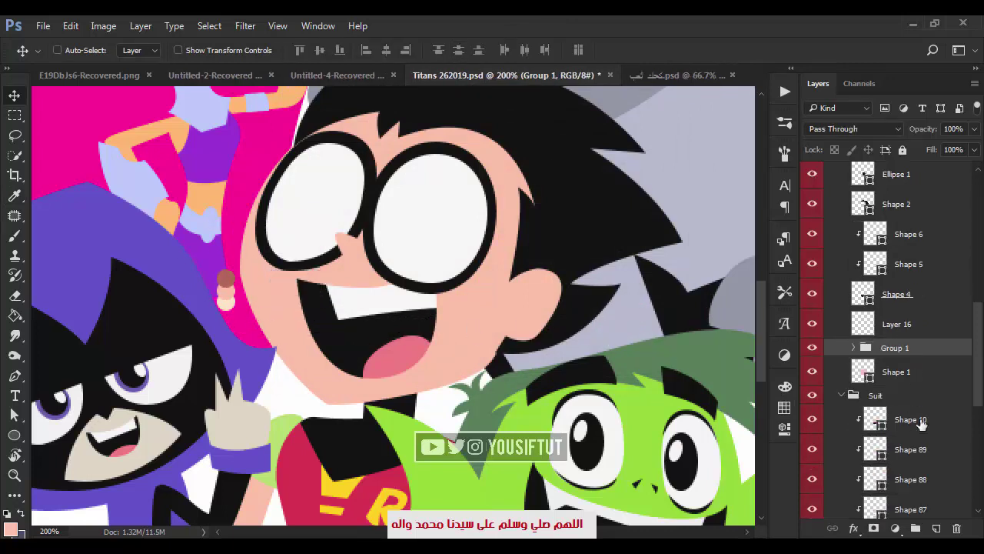
{"action": "key", "text": "ctrl+shift+alt+n"}
Delete the empty Layer 16 and select the clipped Layer 17, zoomed in on Robin's face.
{"action": "left_click", "coordinate": [907, 324]}
{"action": "key", "text": "Delete"}
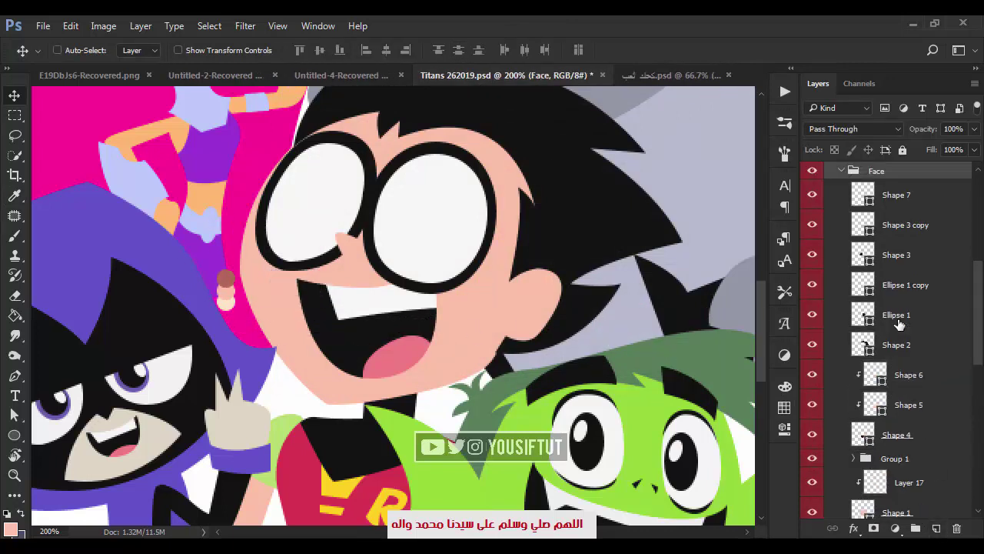
{"action": "scroll", "coordinate": [908, 323], "scroll_direction": "down", "scroll_amount": 5}
{"action": "scroll", "coordinate": [914, 373], "scroll_direction": "up", "scroll_amount": 2}
{"action": "left_click", "coordinate": [914, 373]}
{"action": "key", "text": "ctrl+plus"}
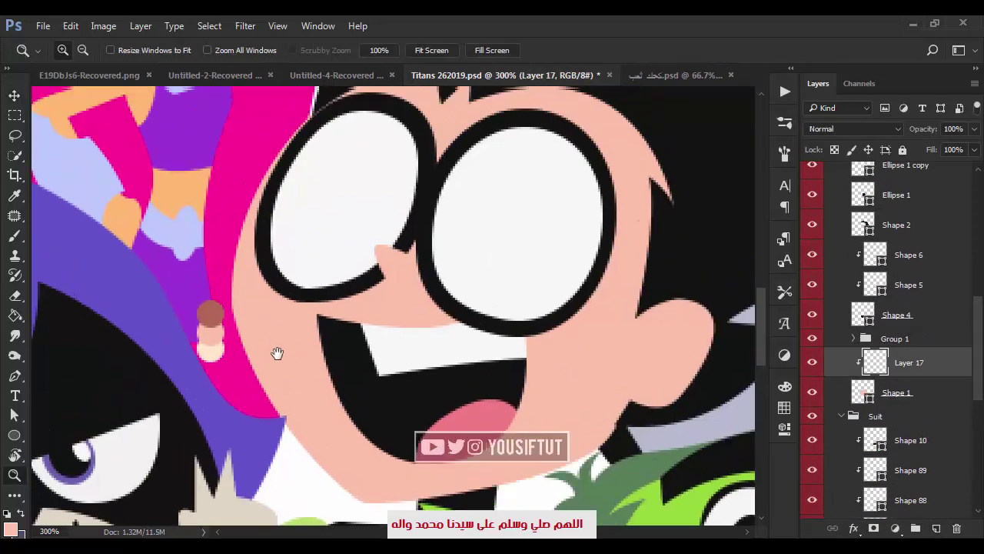
{"action": "key", "text": "Tab"}
Check the brown ellipse's colour for reuse as shading, then return to Layer 17.
{"action": "left_click", "coordinate": [198, 309], "text": "ctrl"}
{"action": "key", "text": "Tab"}
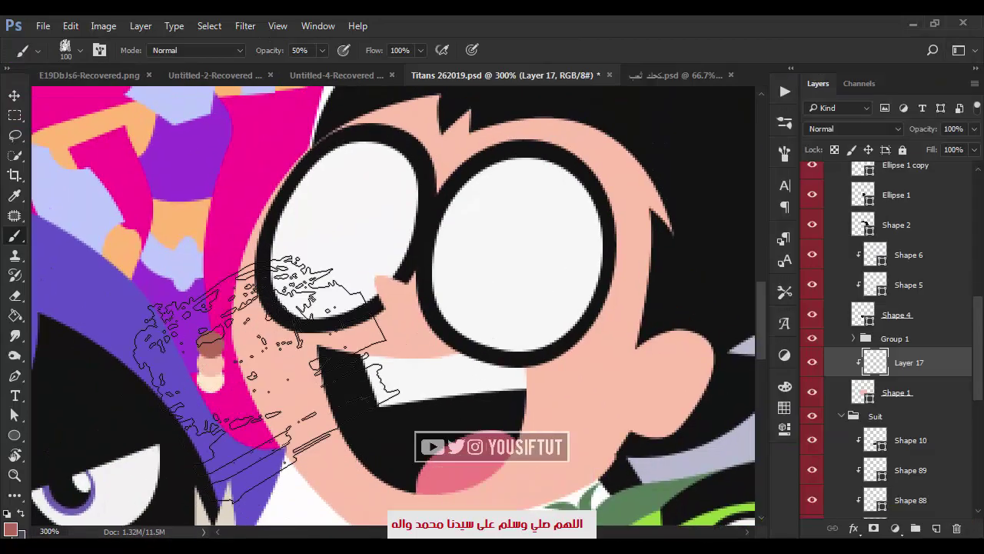
{"action": "double_click", "coordinate": [848, 363]}
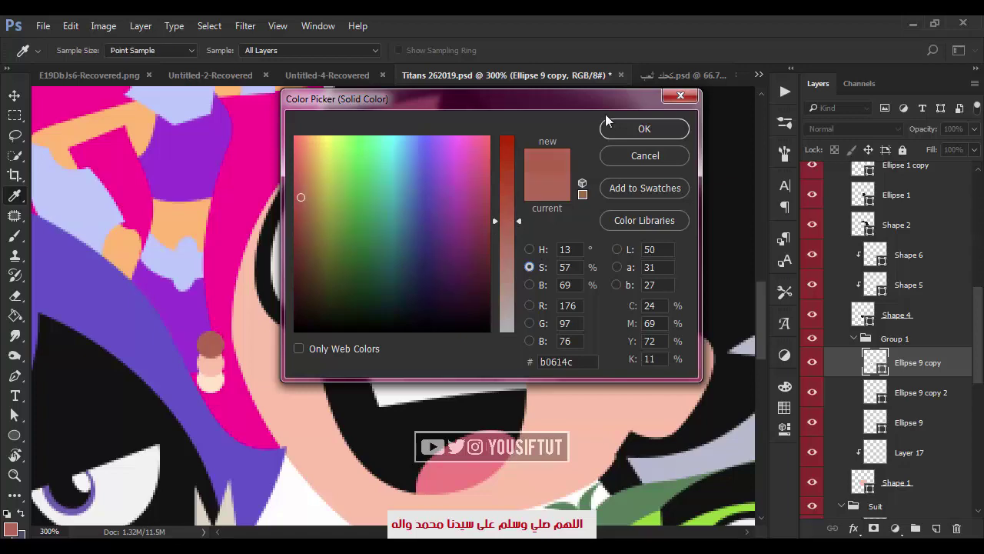
{"action": "key", "text": "Escape"}
{"action": "left_click", "coordinate": [853, 339]}
{"action": "left_click", "coordinate": [293, 334], "text": "ctrl"}
{"action": "key", "text": "Tab"}
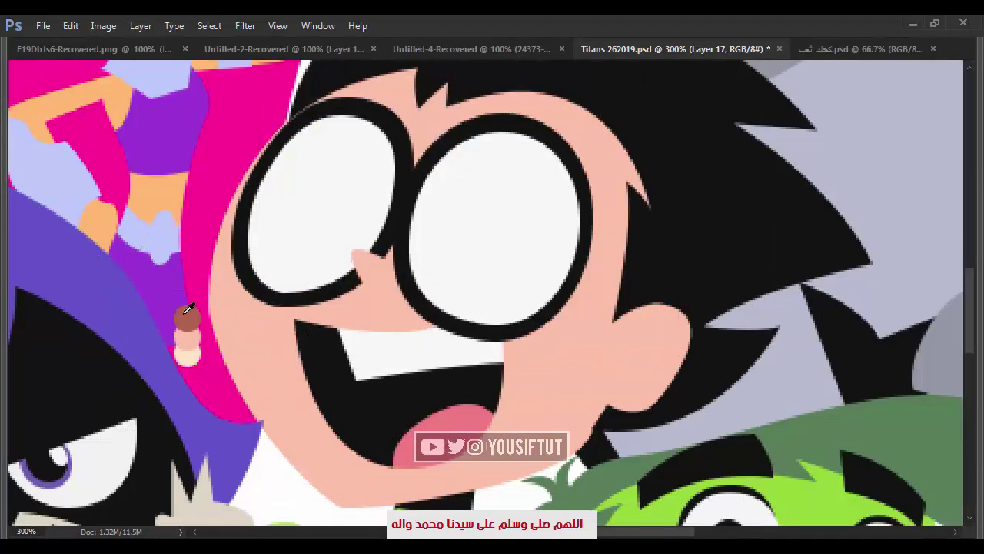
{"action": "key", "text": "Tab"}
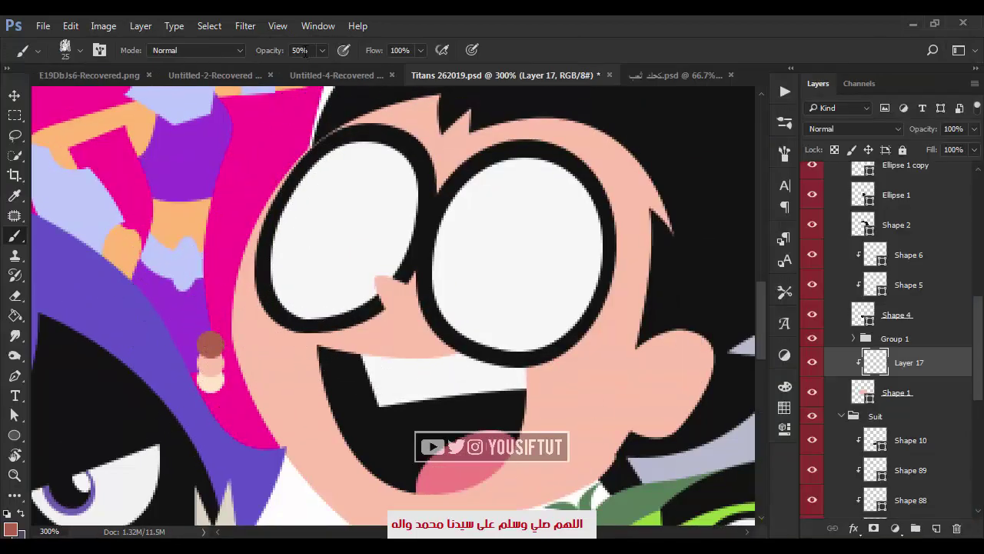
{"action": "key", "text": "Tab"}
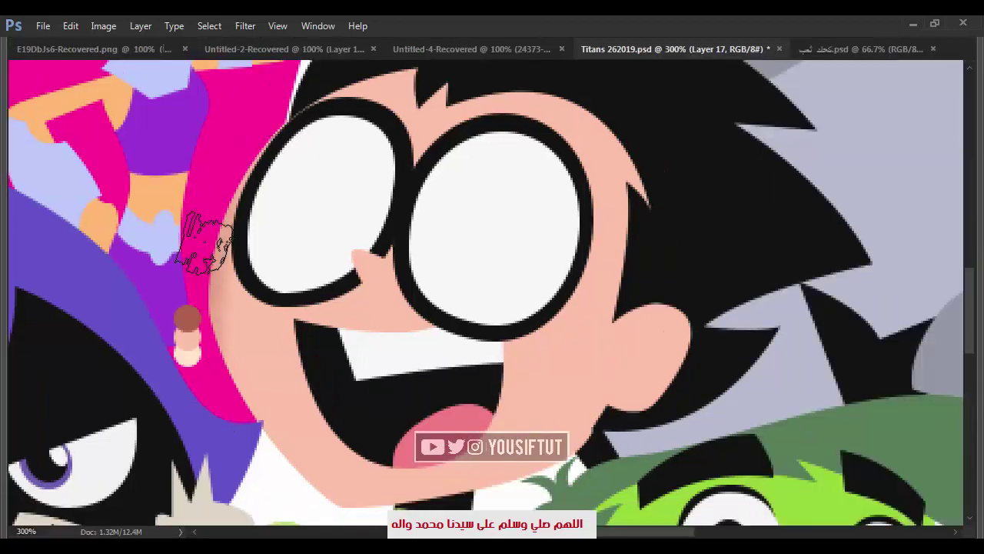
Brush soft 50% opacity shading along Robin's left cheek and down to his chin.
{"action": "left_click_drag", "start_coordinate": [246, 365], "coordinate": [223, 258]}
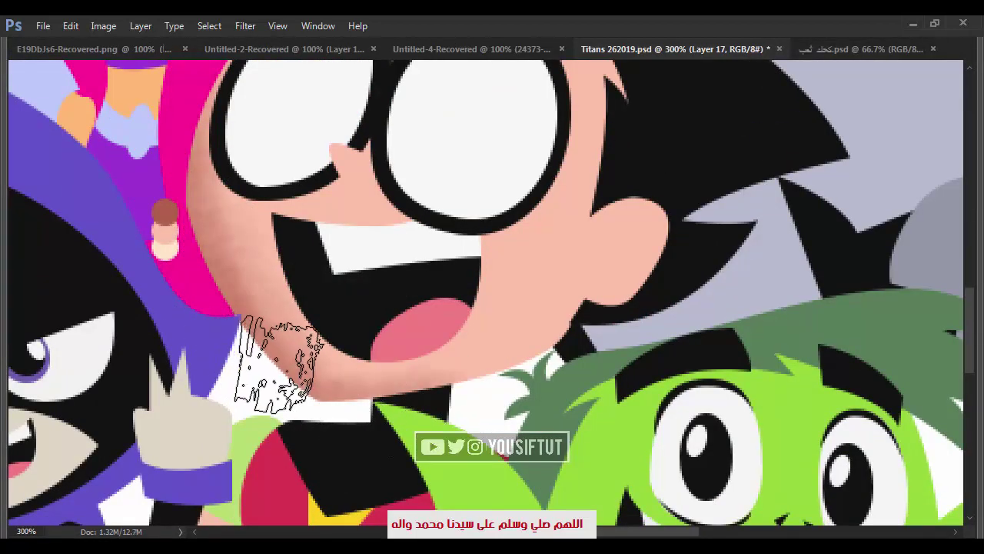
{"action": "key", "text": "ctrl+plus"}
{"action": "left_click_drag", "start_coordinate": [260, 378], "coordinate": [323, 292]}
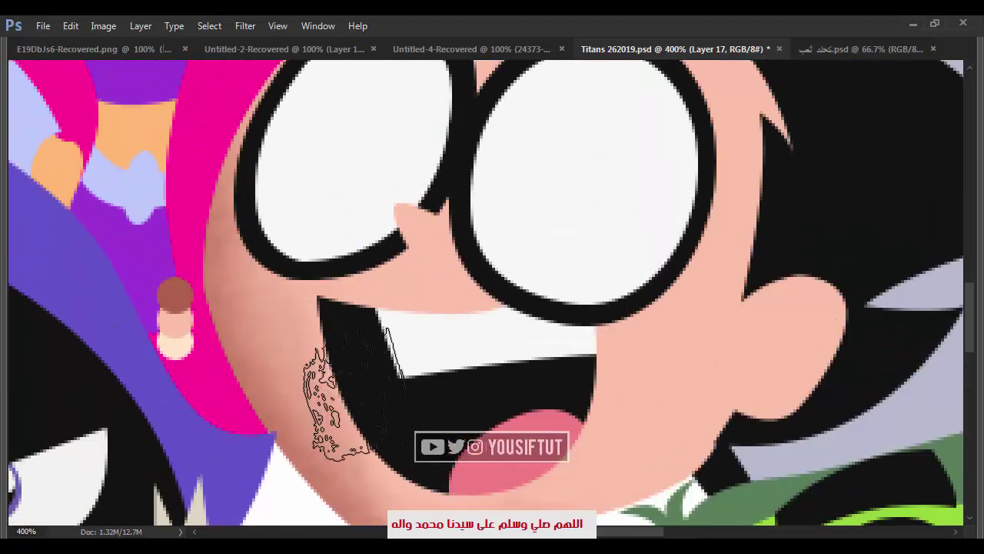
{"action": "left_click_drag", "start_coordinate": [323, 369], "coordinate": [272, 293]}
{"action": "left_click_drag", "start_coordinate": [350, 338], "coordinate": [396, 492]}
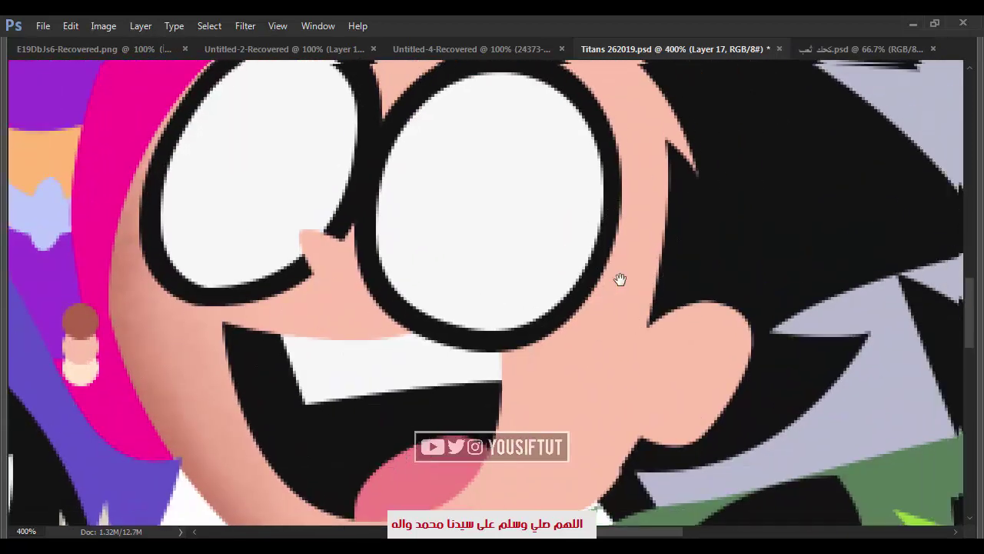
{"action": "key", "text": "ctrl+minus"}
{"action": "mouse_move", "coordinate": [627, 188]}
{"action": "left_mouse_down"}
{"action": "mouse_move", "coordinate": [670, 281]}
{"action": "mouse_move", "coordinate": [593, 418]}
{"action": "mouse_move", "coordinate": [589, 468]}
{"action": "mouse_move", "coordinate": [446, 500]}
{"action": "left_mouse_up"}
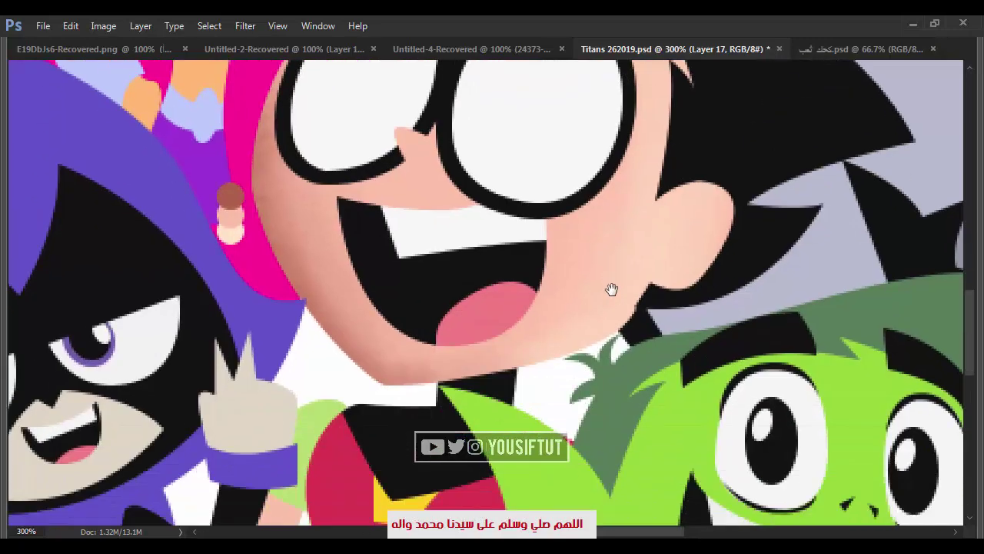
{"action": "left_click_drag", "start_coordinate": [587, 407], "coordinate": [611, 288]}
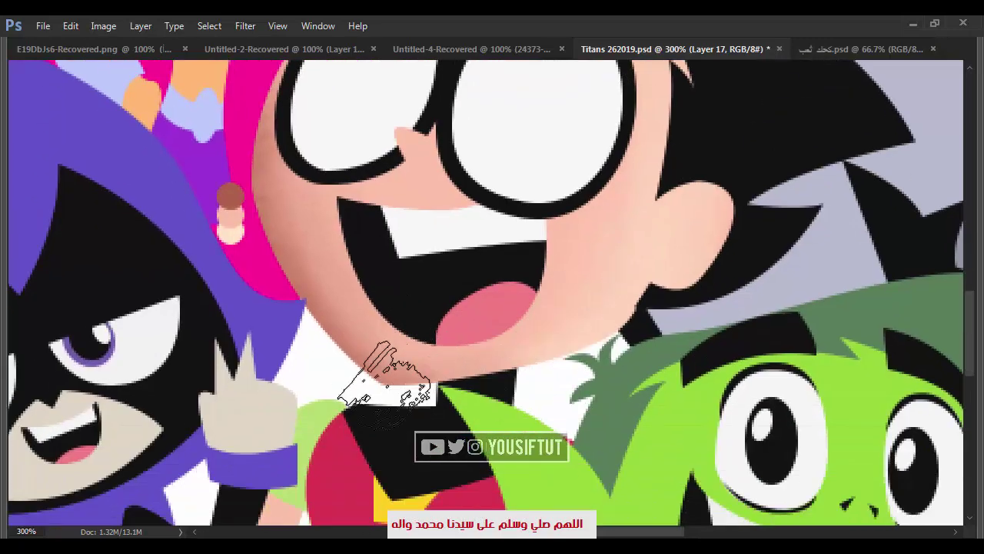
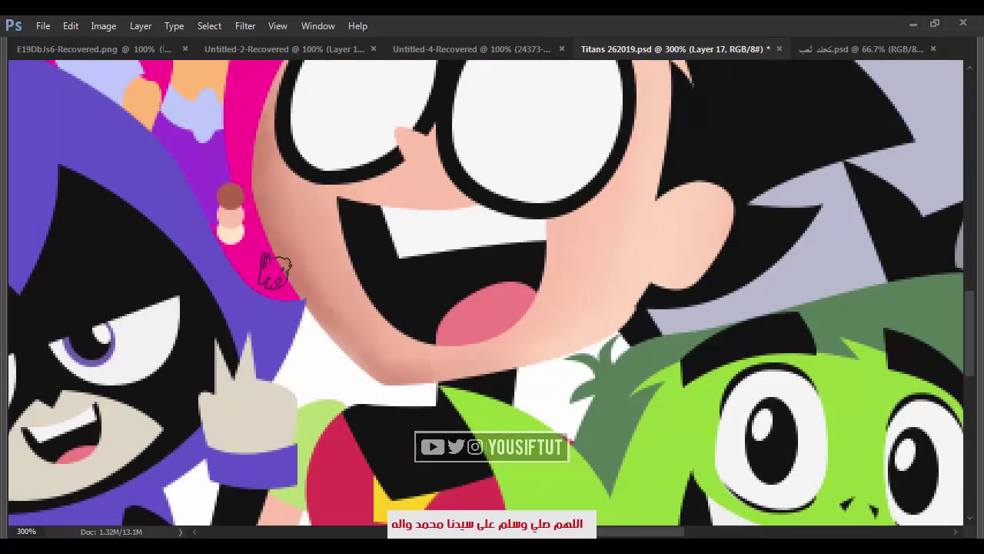
Zoom in on Robin's face and airbrush a soft pinkish-brown blush inside his ear on Layer 17.
{"action": "left_click_drag", "start_coordinate": [237, 131], "coordinate": [252, 250]}
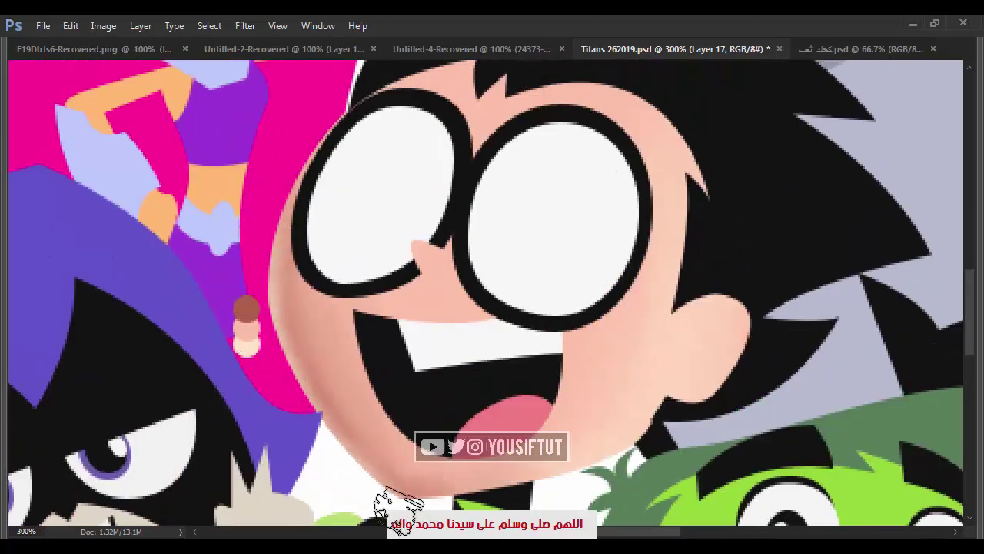
{"action": "left_click_drag", "start_coordinate": [576, 449], "coordinate": [483, 417]}
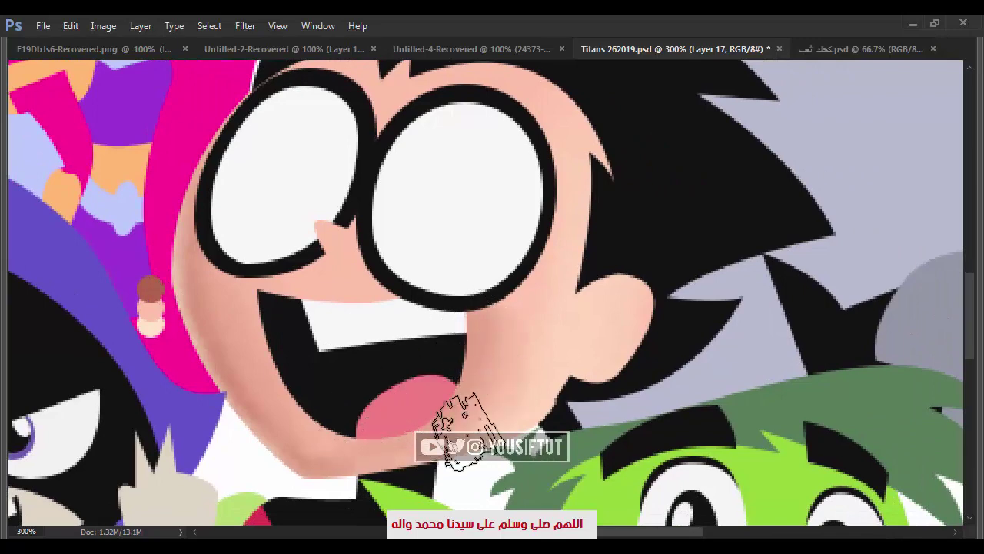
{"action": "key", "text": "alt"}
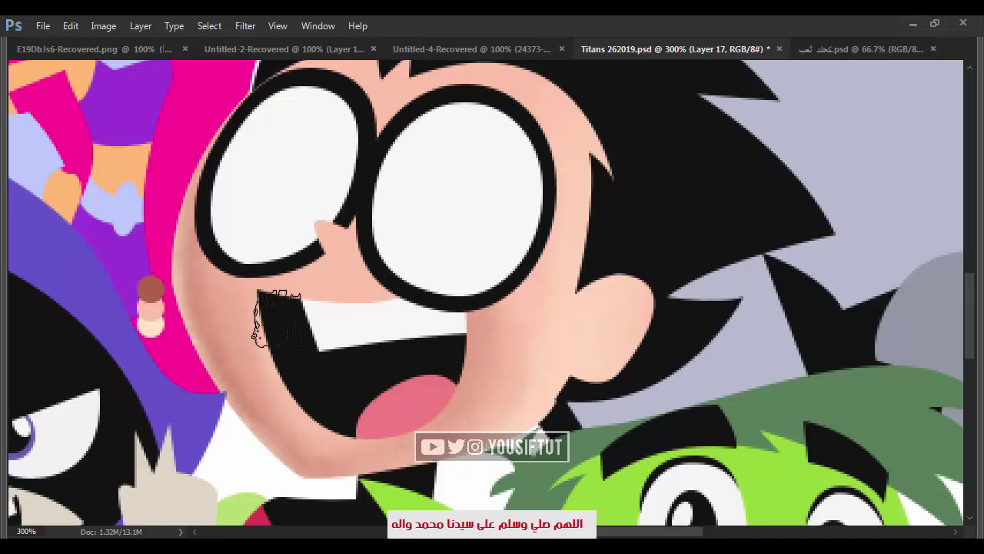
{"action": "key", "text": "z"}
{"action": "left_click", "coordinate": [717, 353]}
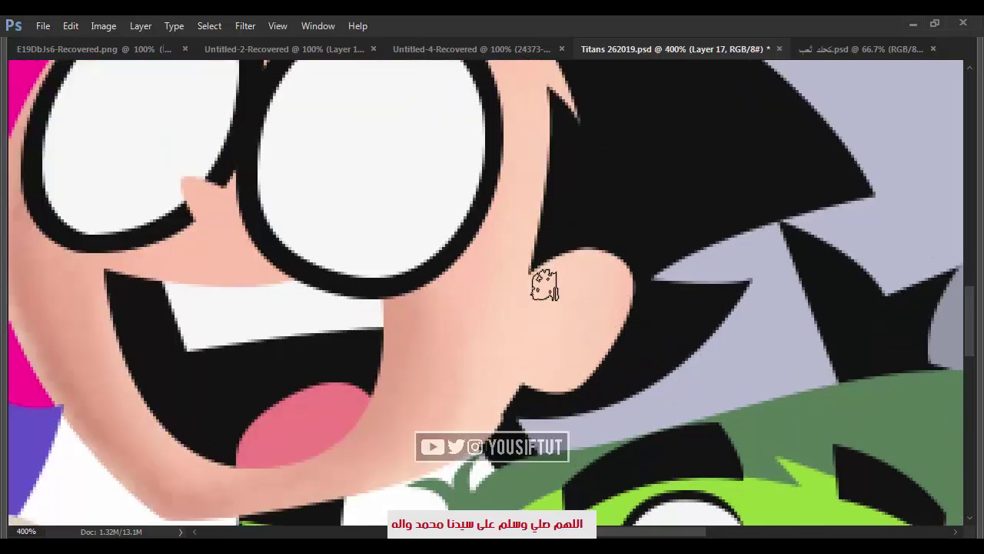
{"action": "mouse_move", "coordinate": [563, 299]}
{"action": "left_mouse_down"}
{"action": "mouse_move", "coordinate": [580, 330]}
{"action": "mouse_move", "coordinate": [568, 301]}
{"action": "left_mouse_up"}
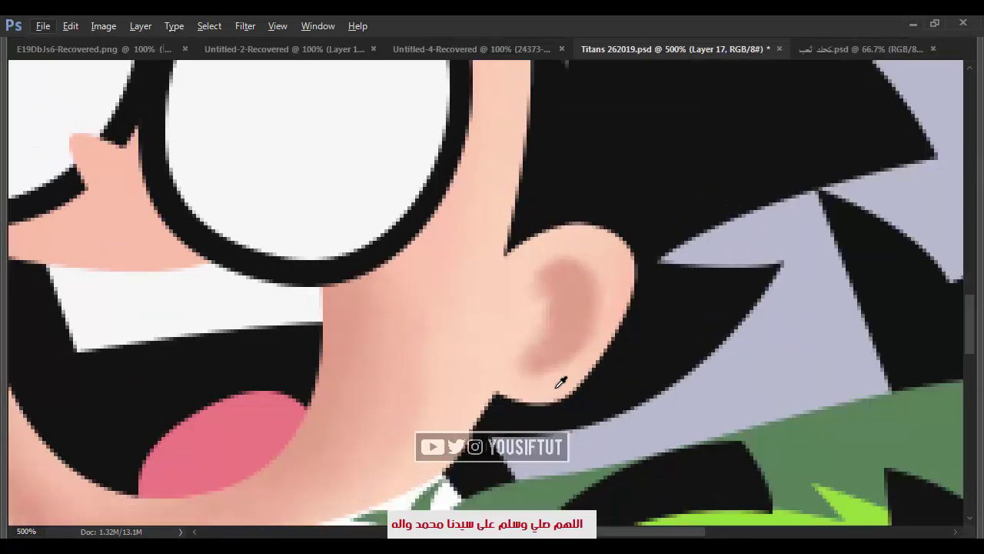
{"action": "left_click_drag", "start_coordinate": [592, 293], "coordinate": [562, 382]}
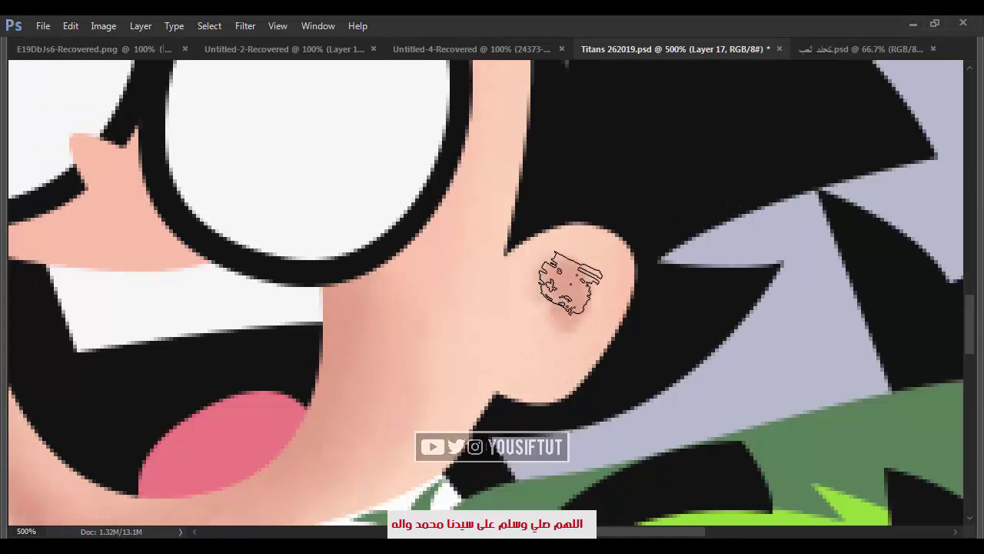
{"action": "mouse_move", "coordinate": [576, 263]}
{"action": "left_mouse_down"}
{"action": "mouse_move", "coordinate": [582, 274]}
{"action": "mouse_move", "coordinate": [567, 281]}
{"action": "left_mouse_up"}
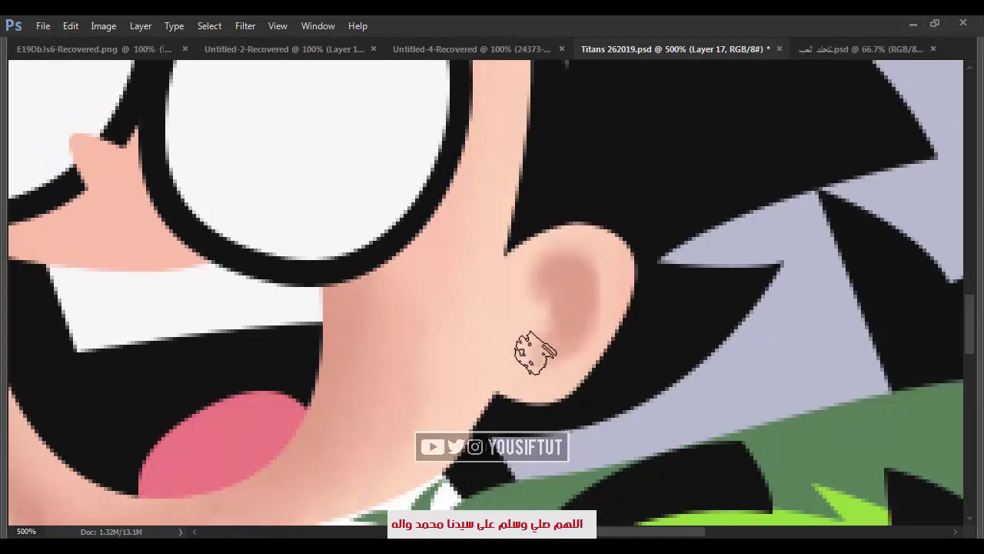
{"action": "left_click_drag", "start_coordinate": [553, 335], "coordinate": [552, 287]}
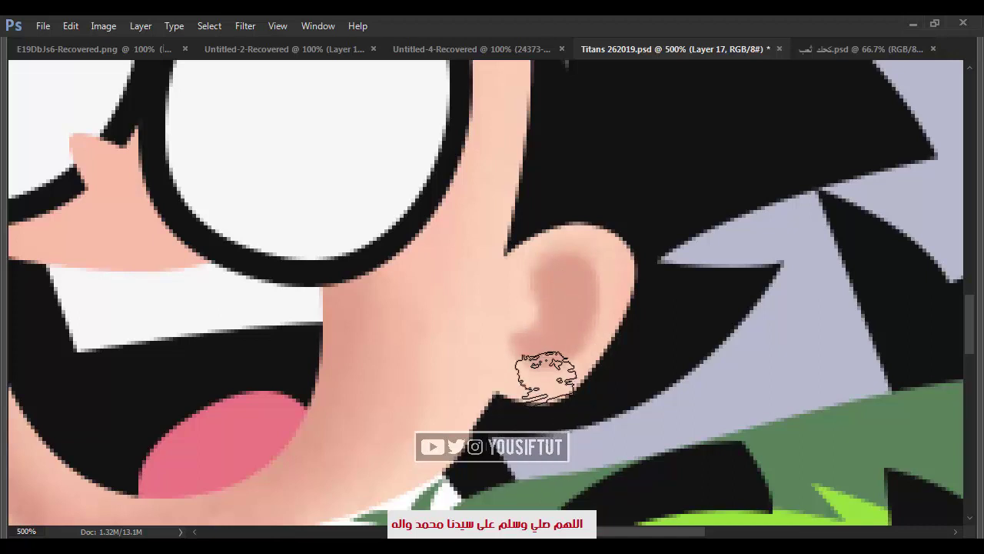
{"action": "key", "text": "bracketleft"}
{"action": "key", "text": "bracketleft"}
{"action": "key", "text": "bracketleft"}
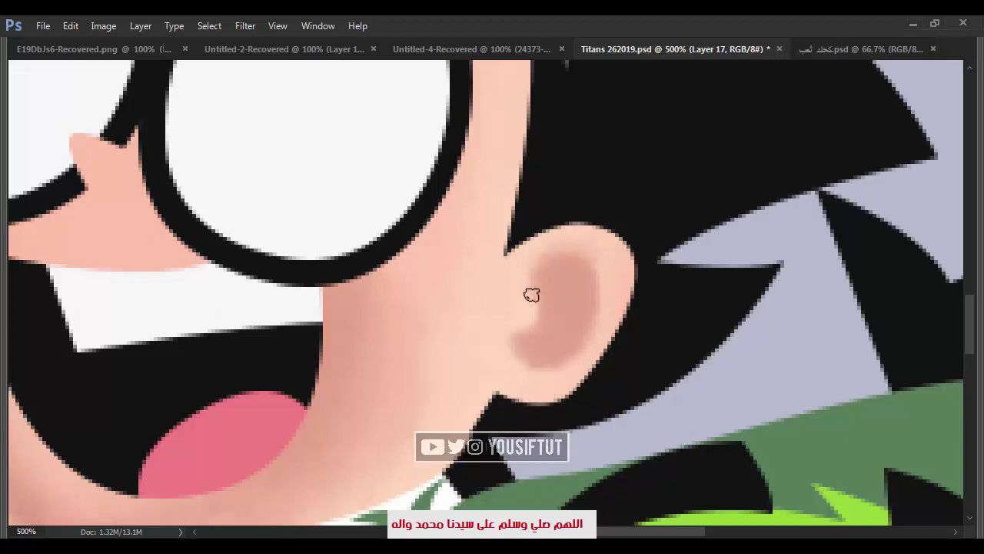
{"action": "key", "text": "Tab"}
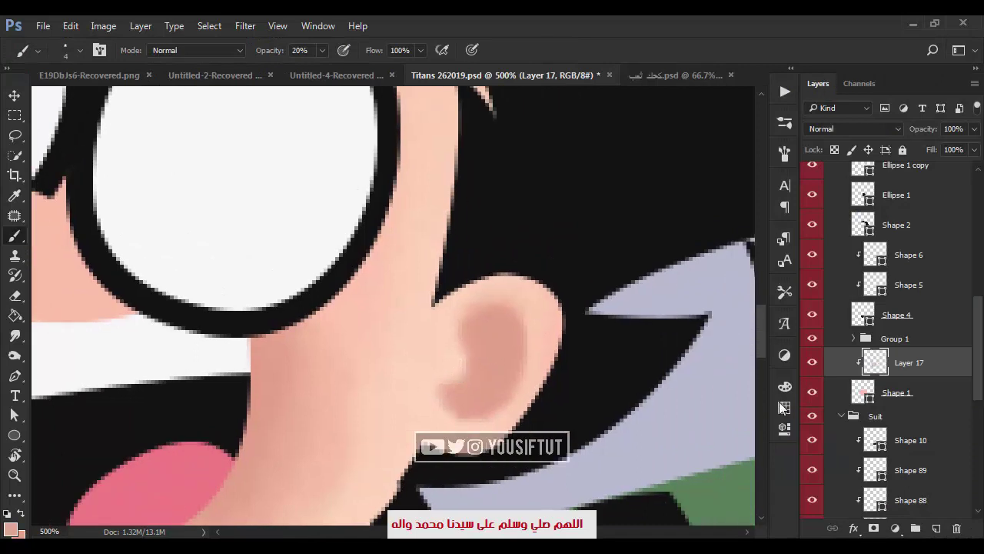
Choose a darker brown at brush size 9 and paint it into the ear's lower hollow.
{"action": "left_click", "coordinate": [785, 386]}
{"action": "left_click", "coordinate": [781, 386]}
{"action": "key", "text": "bracketright"}
{"action": "key", "text": "bracketright"}
{"action": "key", "text": "bracketright"}
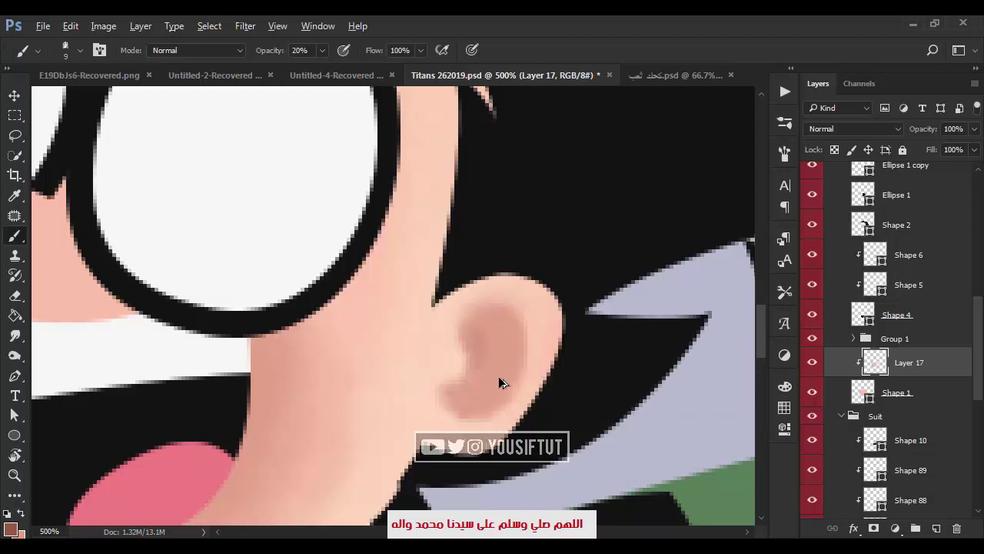
{"action": "left_click", "coordinate": [10, 528]}
{"action": "left_click_drag", "start_coordinate": [507, 207], "coordinate": [508, 192]}
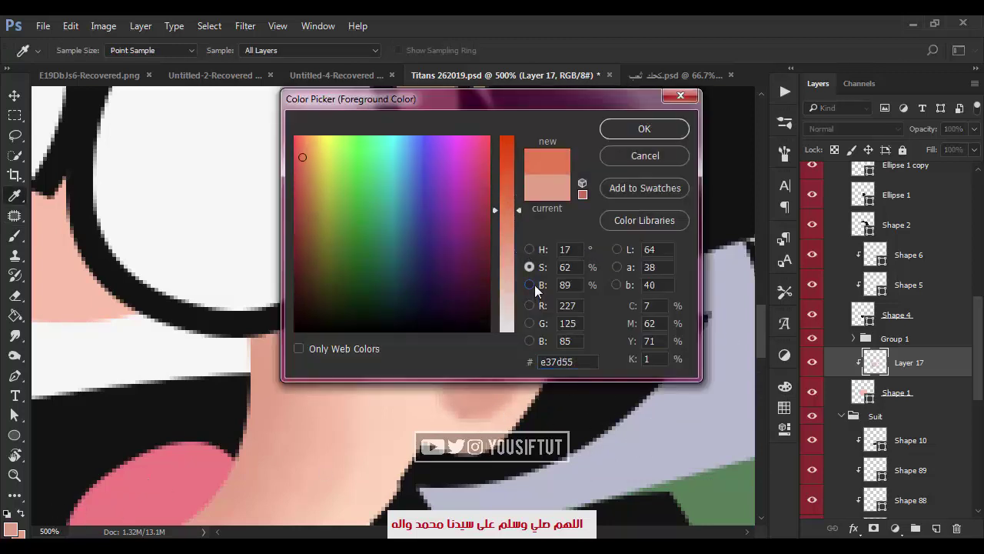
{"action": "left_click", "coordinate": [529, 284]}
{"action": "left_click", "coordinate": [627, 127]}
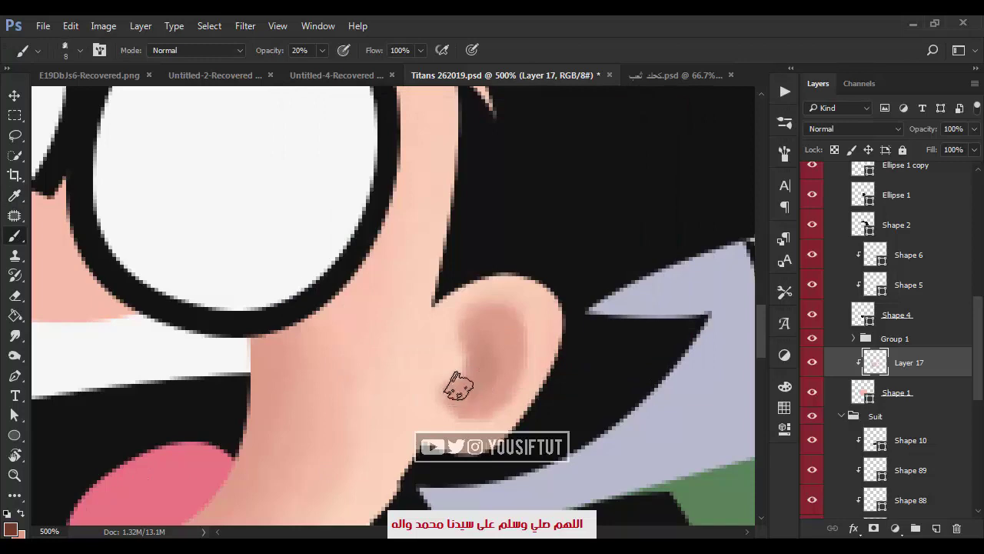
{"action": "mouse_move", "coordinate": [474, 336]}
{"action": "left_mouse_down"}
{"action": "mouse_move", "coordinate": [469, 395]}
{"action": "mouse_move", "coordinate": [498, 372]}
{"action": "left_mouse_up"}
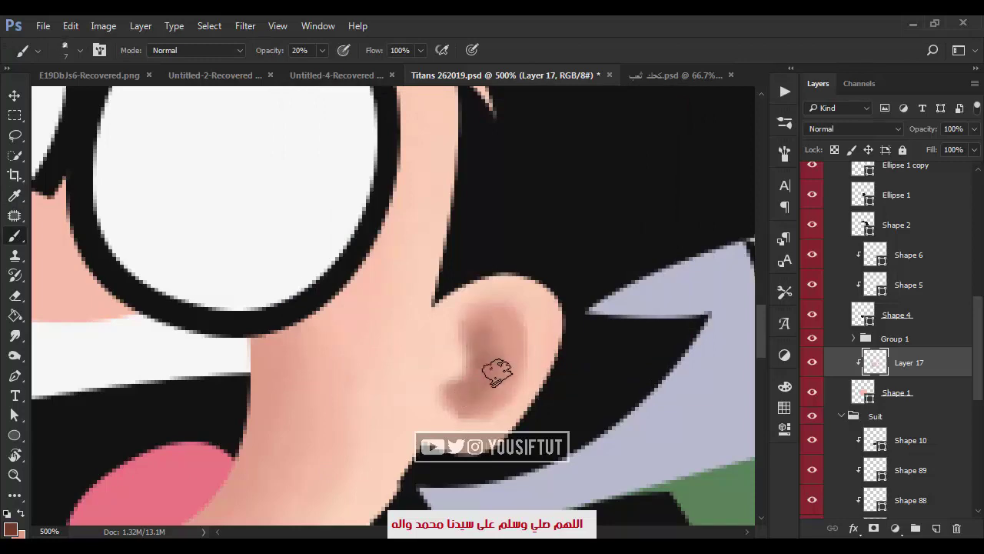
Undo the excess dark brown strokes and switch to a softer brown shade.
{"action": "key", "text": "z"}
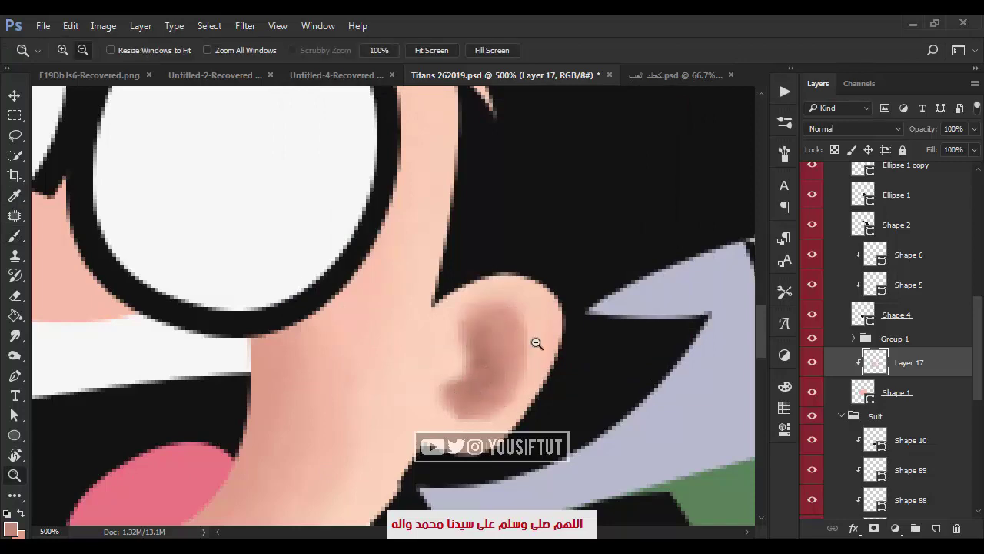
{"action": "left_click", "coordinate": [533, 343], "text": "alt"}
{"action": "left_click", "coordinate": [575, 401]}
{"action": "key", "text": "ctrl+alt+z"}
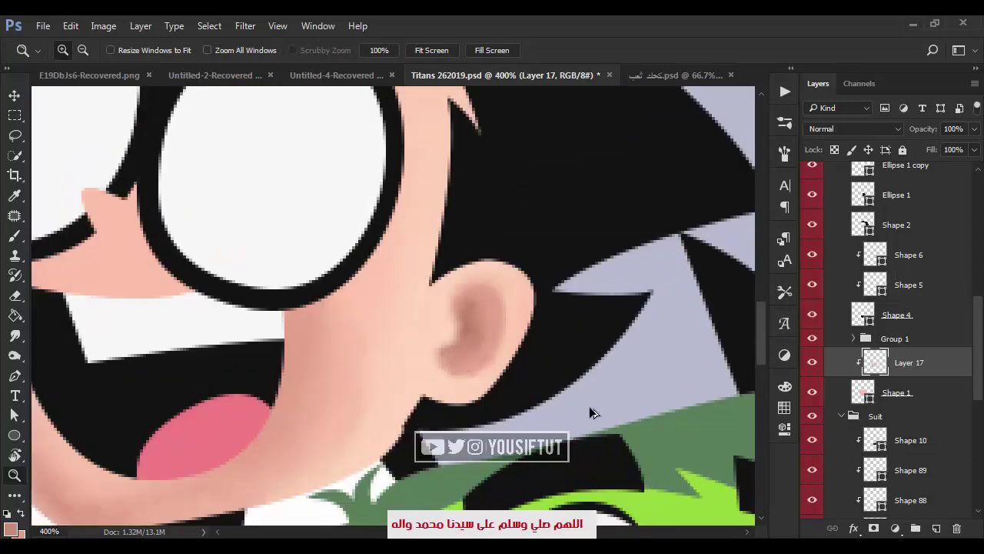
{"action": "key", "text": "ctrl+alt+z"}
{"action": "key", "text": "ctrl+alt+z"}
{"action": "key", "text": "b"}
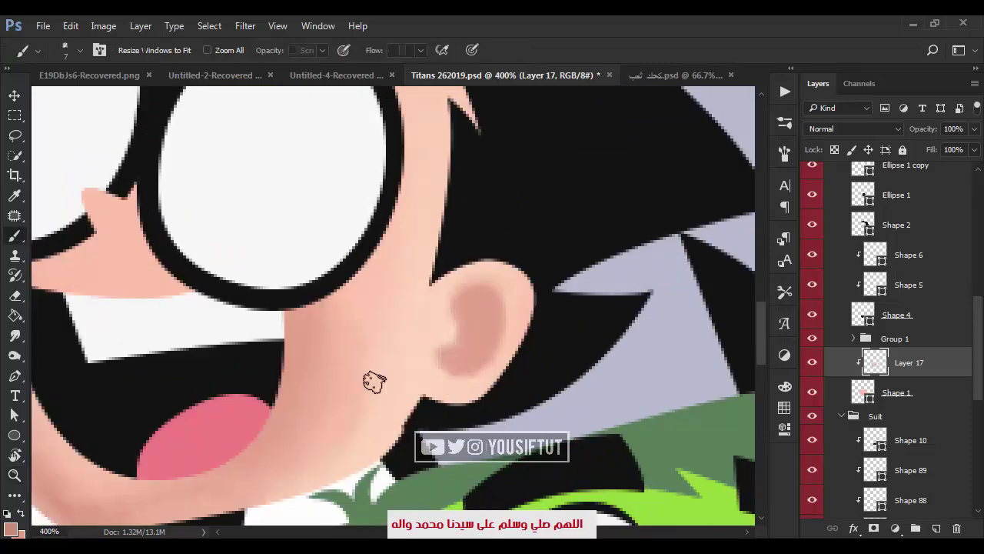
{"action": "key", "text": "i"}
{"action": "left_click", "coordinate": [10, 528]}
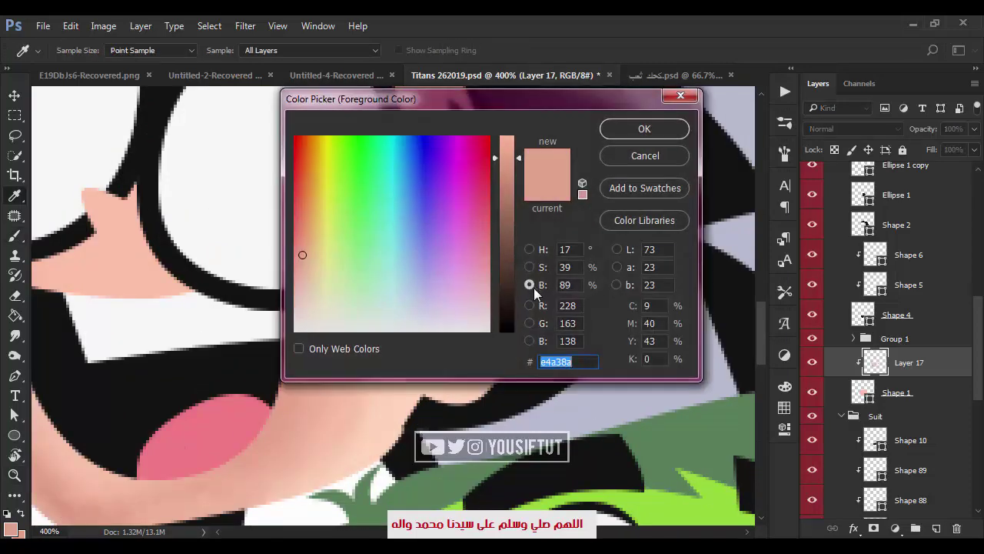
{"action": "left_click_drag", "start_coordinate": [507, 183], "coordinate": [509, 217]}
{"action": "left_click", "coordinate": [644, 129]}
Undo the stray stroke on the upper ear and sample the ear's brown as the painting colour.
{"action": "key", "text": "b"}
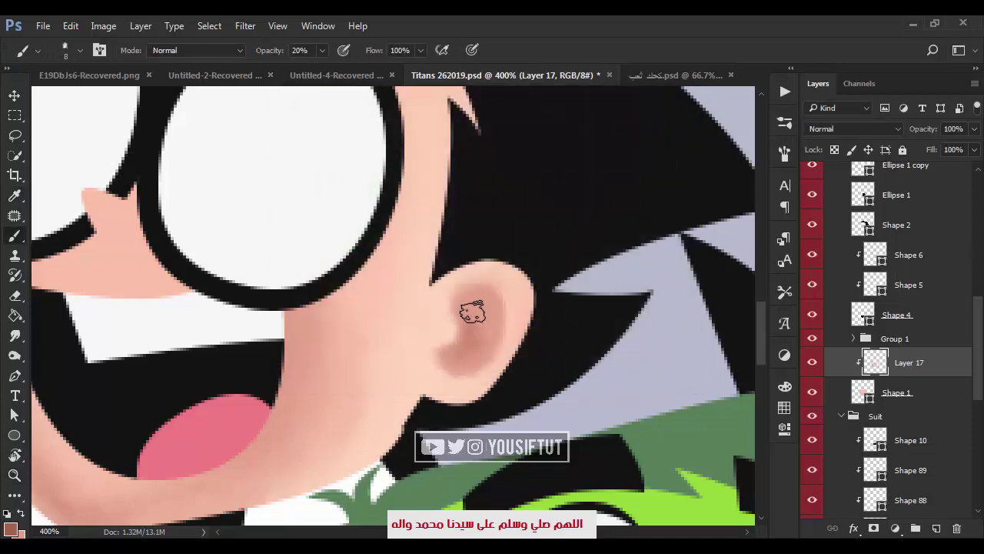
{"action": "left_click", "coordinate": [501, 348], "text": "ctrl"}
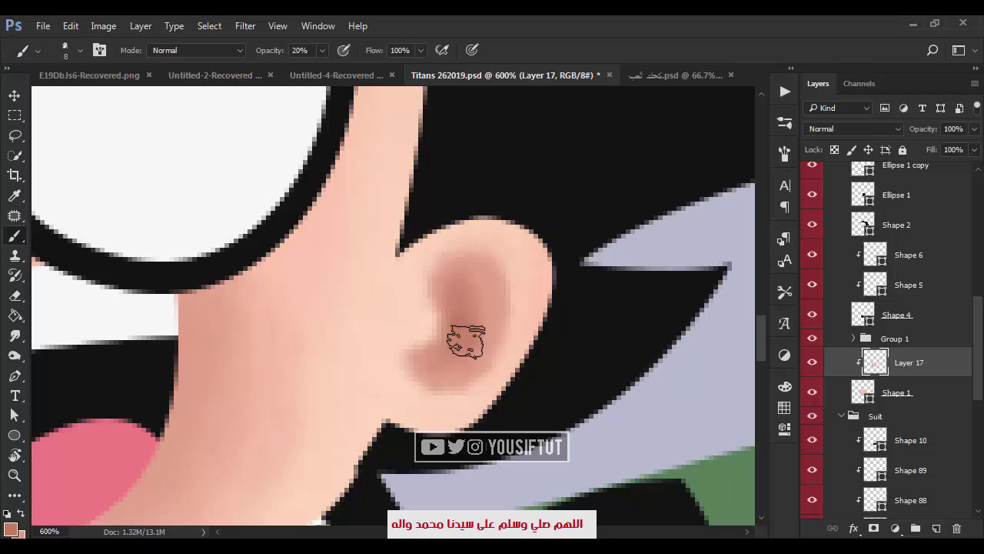
{"action": "key", "text": "ctrl+z"}
{"action": "left_click", "coordinate": [475, 323], "text": "ctrl+alt"}
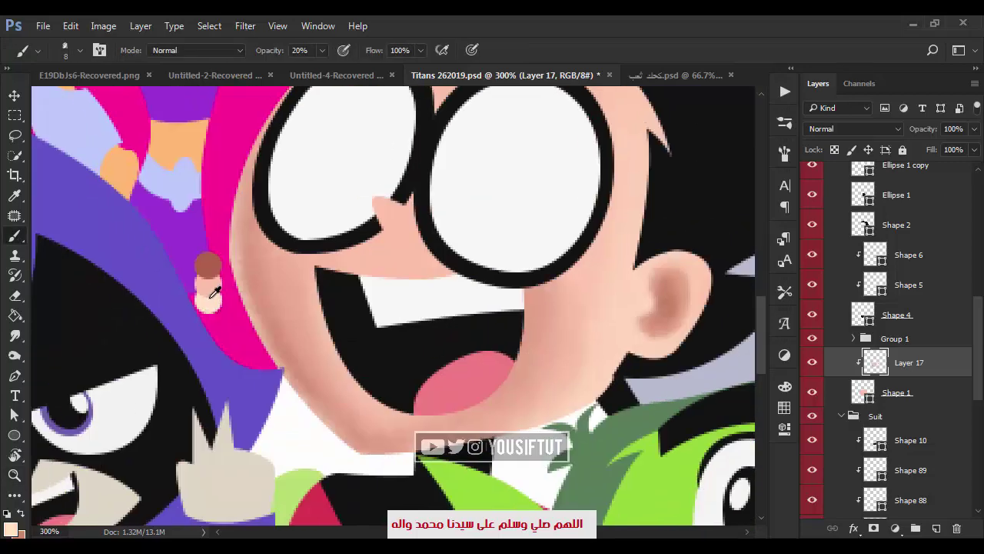
{"action": "left_click", "coordinate": [207, 265], "text": "alt"}
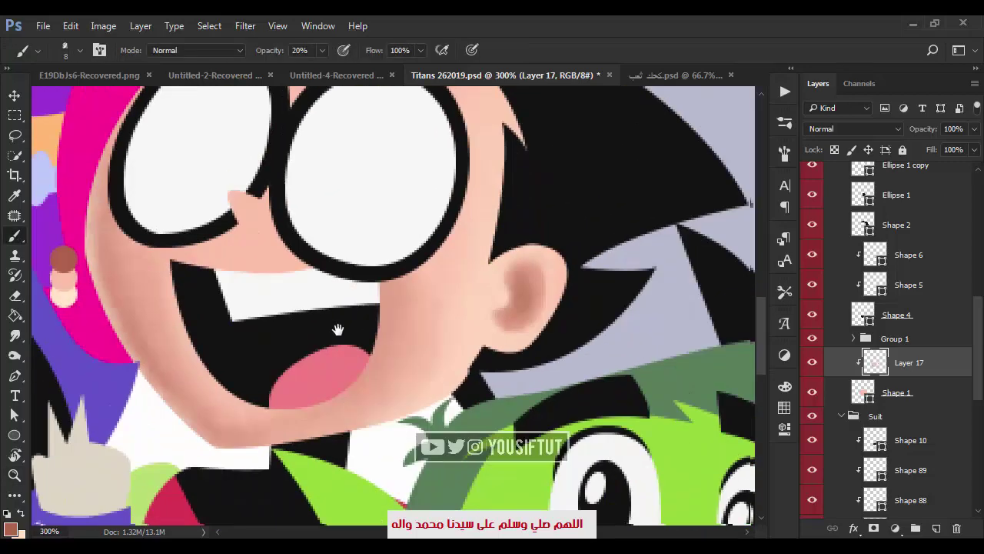
Shade the skin along the right and left glasses rims with soft darker tone.
{"action": "left_click", "coordinate": [416, 346], "text": "ctrl"}
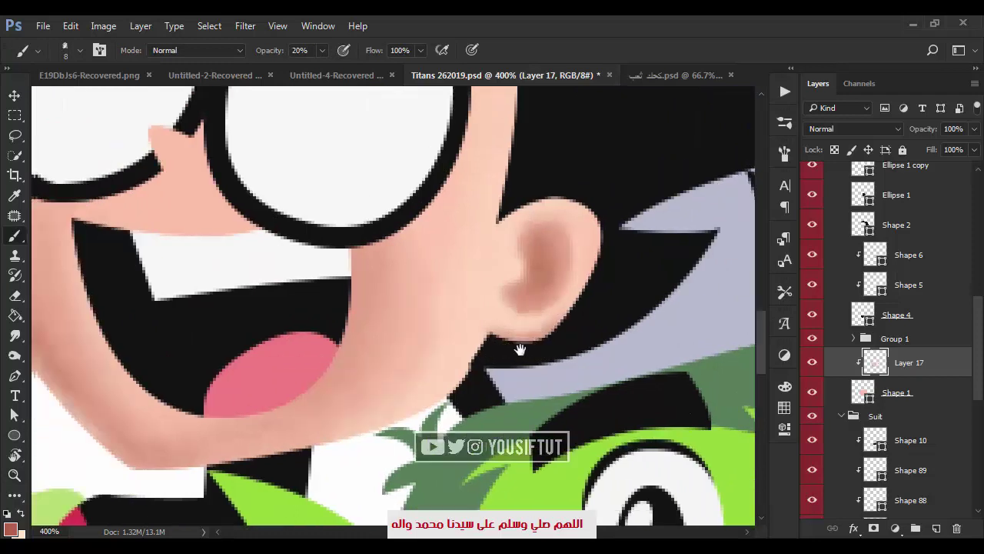
{"action": "left_click_drag", "start_coordinate": [412, 332], "coordinate": [586, 295]}
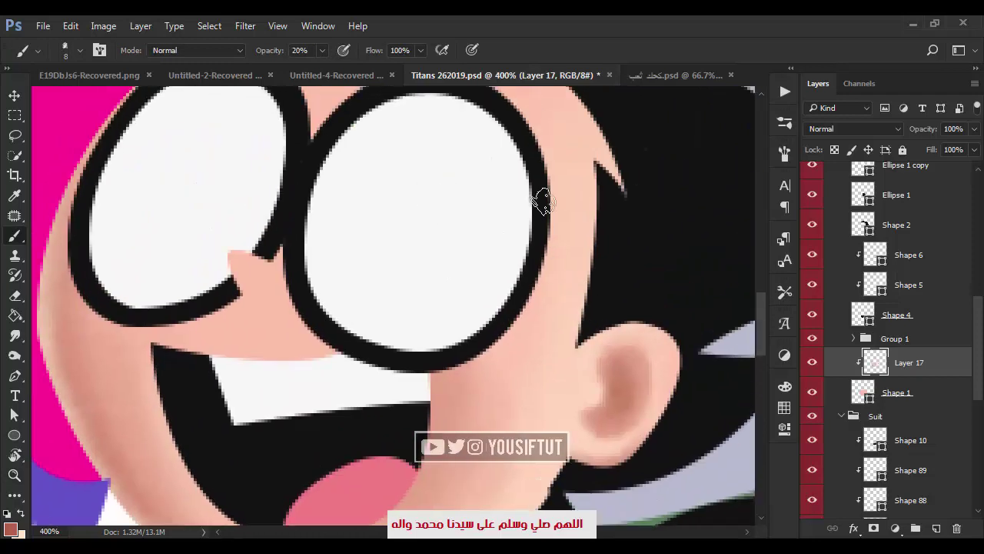
{"action": "scroll", "coordinate": [511, 167], "scroll_direction": "up", "scroll_amount": 2}
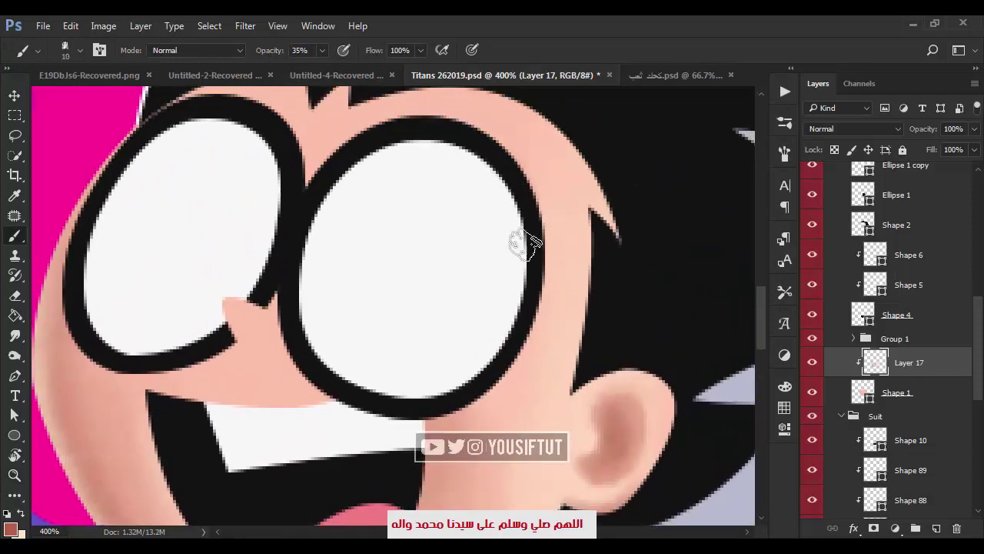
{"action": "left_click_drag", "start_coordinate": [542, 240], "coordinate": [492, 379]}
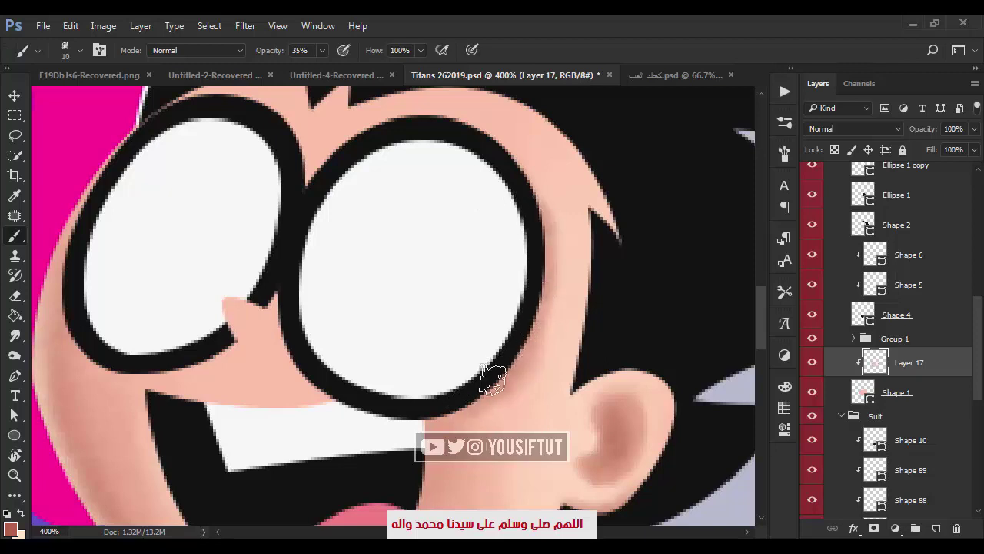
{"action": "key", "text": "bracketright"}
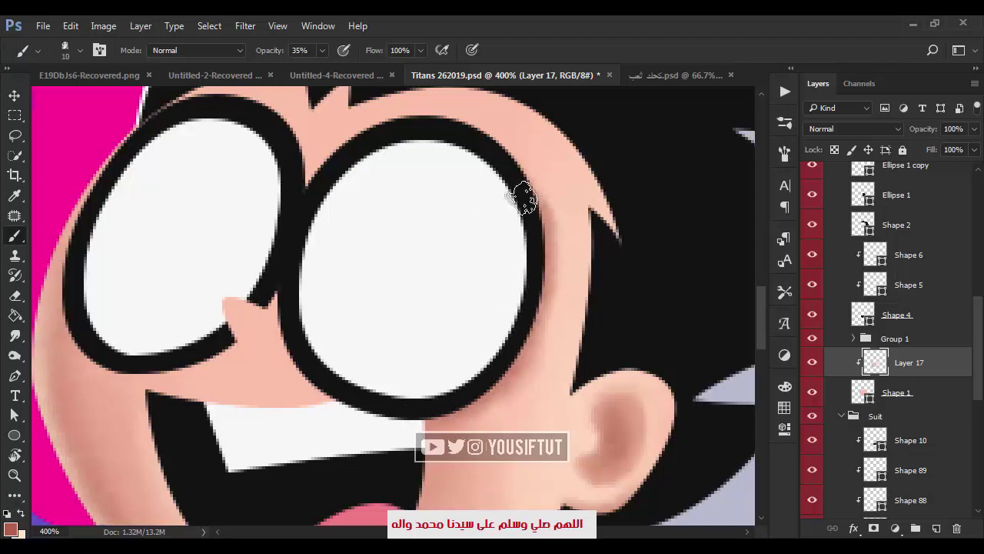
{"action": "left_click_drag", "start_coordinate": [523, 193], "coordinate": [486, 144]}
{"action": "scroll", "coordinate": [457, 362], "scroll_direction": "up", "scroll_amount": 1}
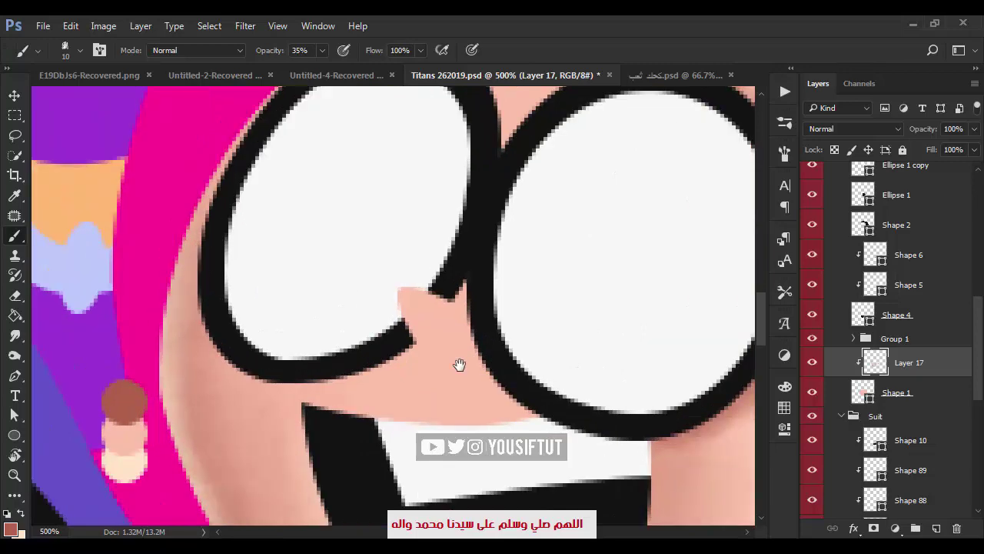
{"action": "key", "text": "bracketleft"}
{"action": "left_click_drag", "start_coordinate": [452, 295], "coordinate": [338, 367]}
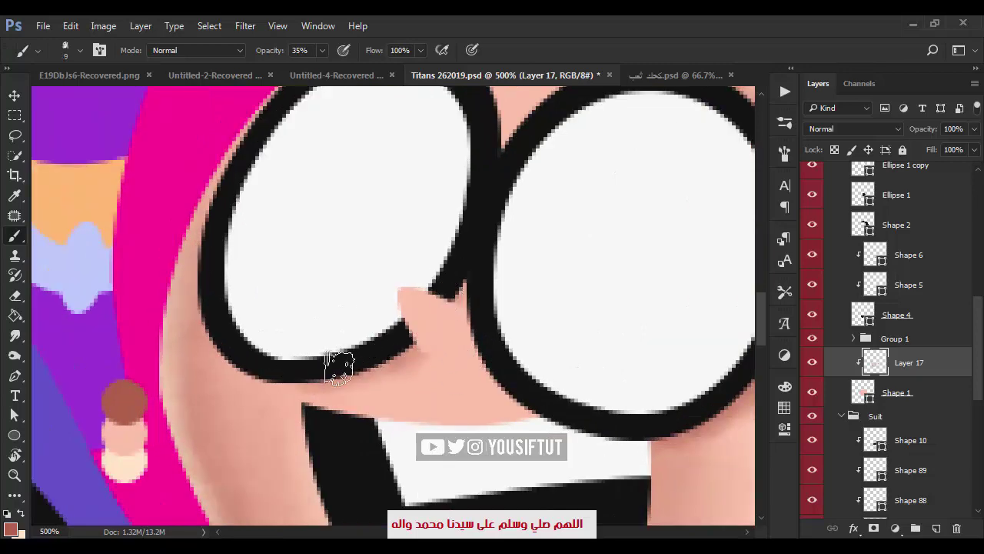
{"action": "mouse_move", "coordinate": [257, 373]}
{"action": "left_mouse_down"}
{"action": "mouse_move", "coordinate": [260, 362]}
{"action": "mouse_move", "coordinate": [225, 336]}
{"action": "left_mouse_up"}
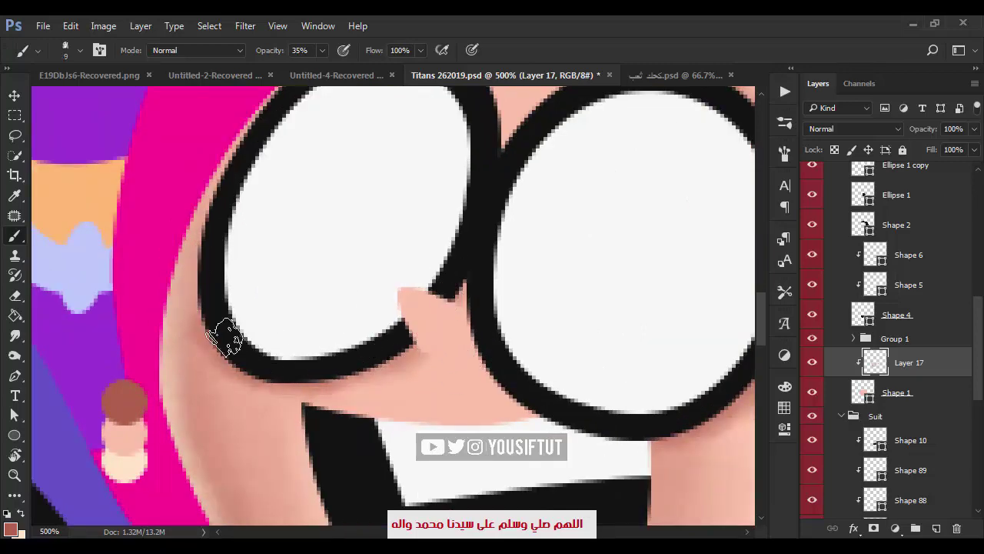
{"action": "left_click_drag", "start_coordinate": [208, 263], "coordinate": [212, 230]}
{"action": "key", "text": "bracketright"}
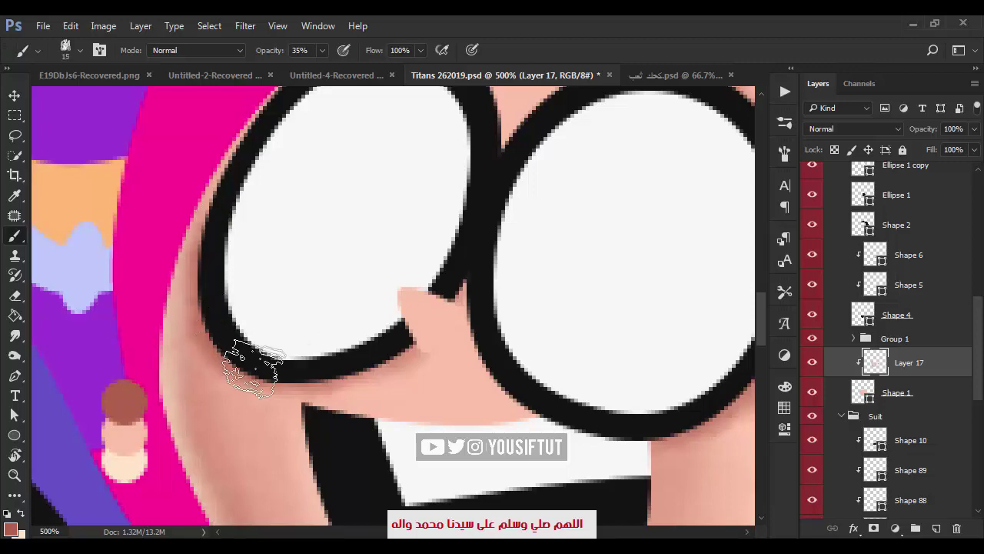
{"action": "mouse_move", "coordinate": [219, 331]}
{"action": "left_mouse_down"}
{"action": "mouse_move", "coordinate": [439, 274]}
{"action": "mouse_move", "coordinate": [374, 230]}
{"action": "left_mouse_up"}
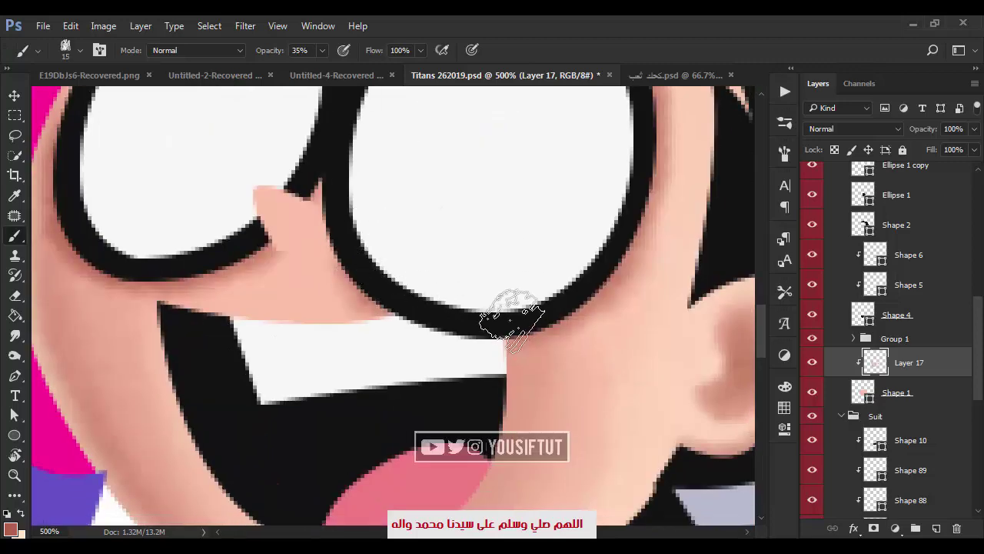
Shade the skin between the lenses just above the rims.
{"action": "scroll", "coordinate": [531, 307], "scroll_direction": "up", "scroll_amount": 2}
{"action": "left_click_drag", "start_coordinate": [451, 136], "coordinate": [460, 250]}
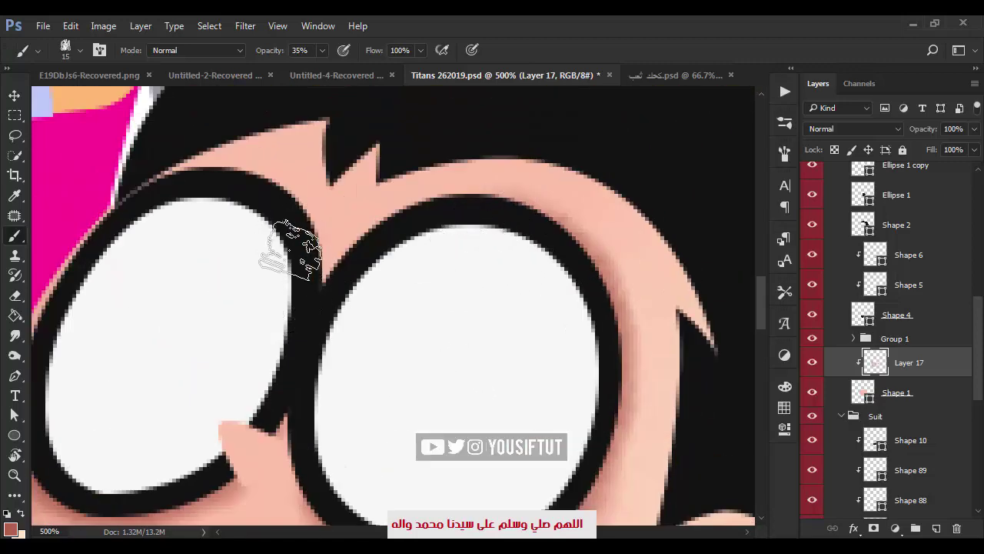
{"action": "left_click_drag", "start_coordinate": [285, 253], "coordinate": [268, 203]}
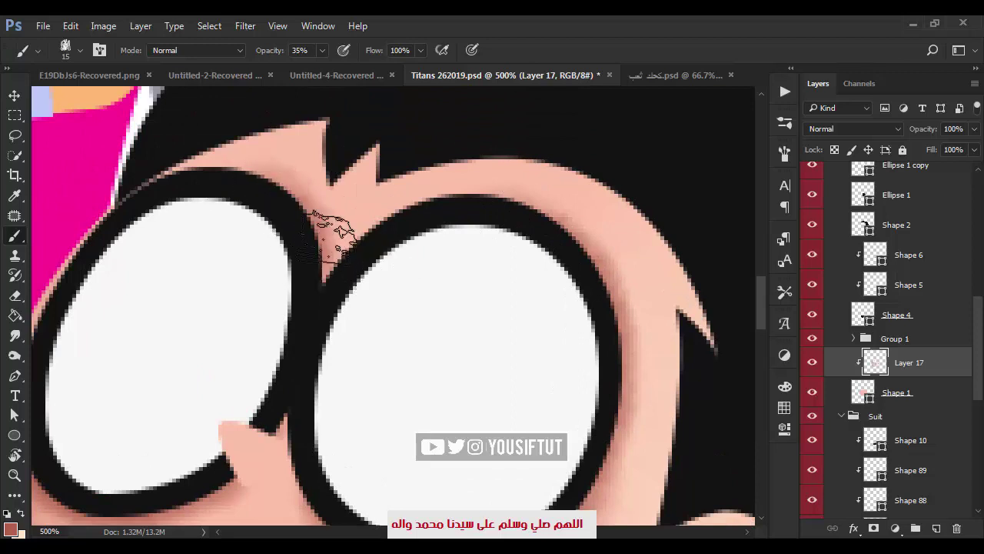
{"action": "key", "text": "bracketleft"}
{"action": "key", "text": "bracketleft"}
{"action": "key", "text": "bracketleft"}
{"action": "key", "text": "bracketright"}
{"action": "key", "text": "bracketright"}
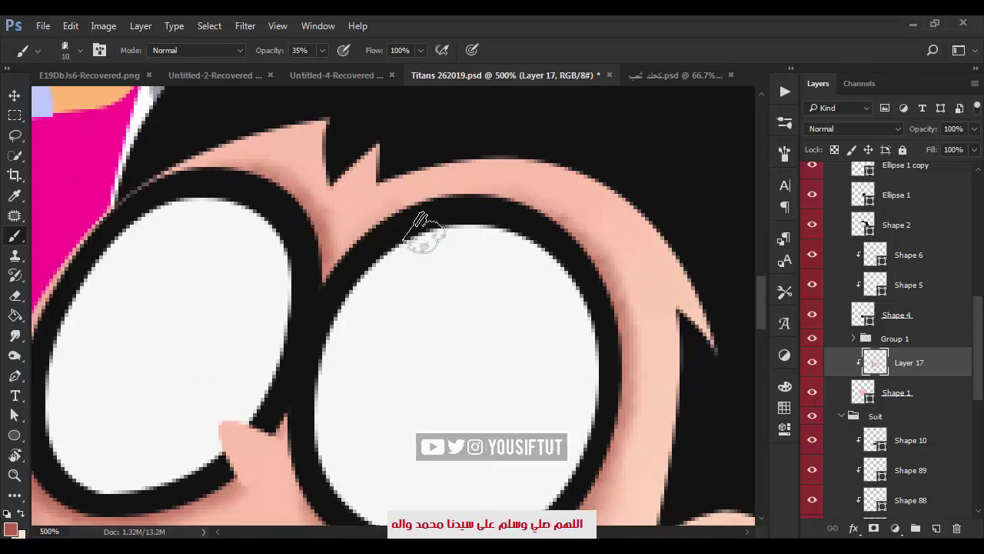
{"action": "left_click_drag", "start_coordinate": [512, 348], "coordinate": [374, 187]}
Choose a lighter peach skin tone for highlights and frame both lenses, nose and mouth.
{"action": "left_click", "coordinate": [428, 405], "text": "alt"}
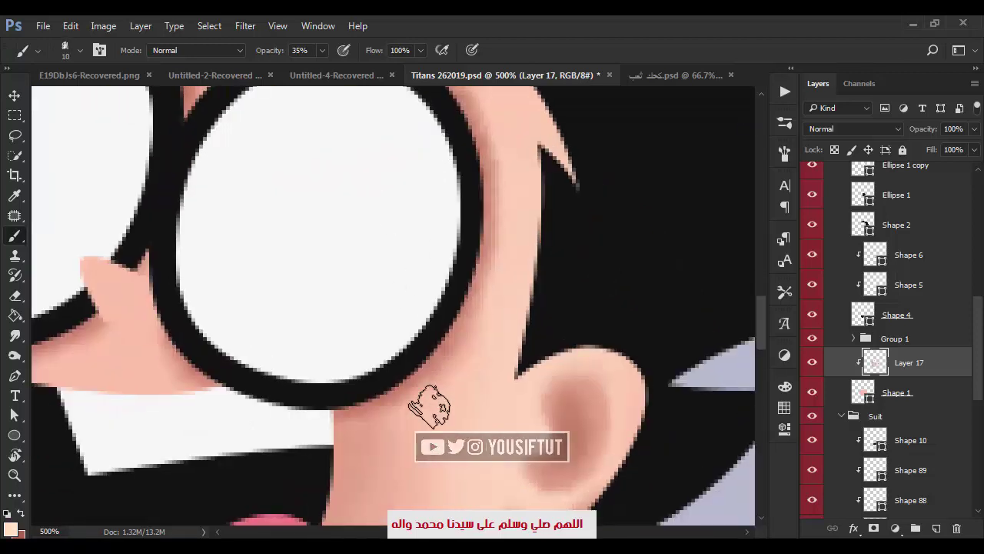
{"action": "left_click", "coordinate": [785, 387]}
{"action": "left_click", "coordinate": [641, 397]}
{"action": "key", "text": "bracketleft"}
{"action": "key", "text": "bracketleft"}
{"action": "key", "text": "bracketleft"}
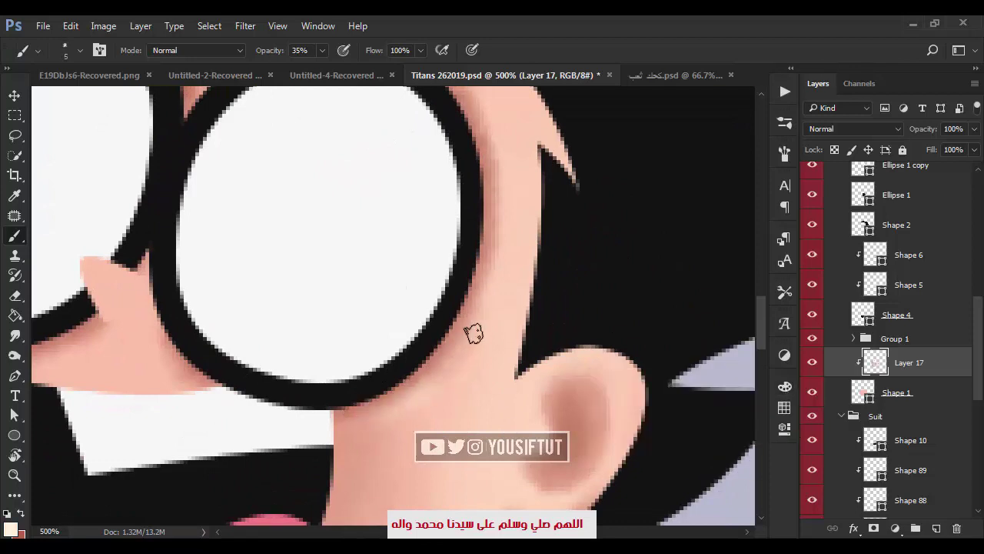
{"action": "key", "text": "bracketright"}
{"action": "scroll", "coordinate": [498, 322], "scroll_direction": "up", "scroll_amount": 3}
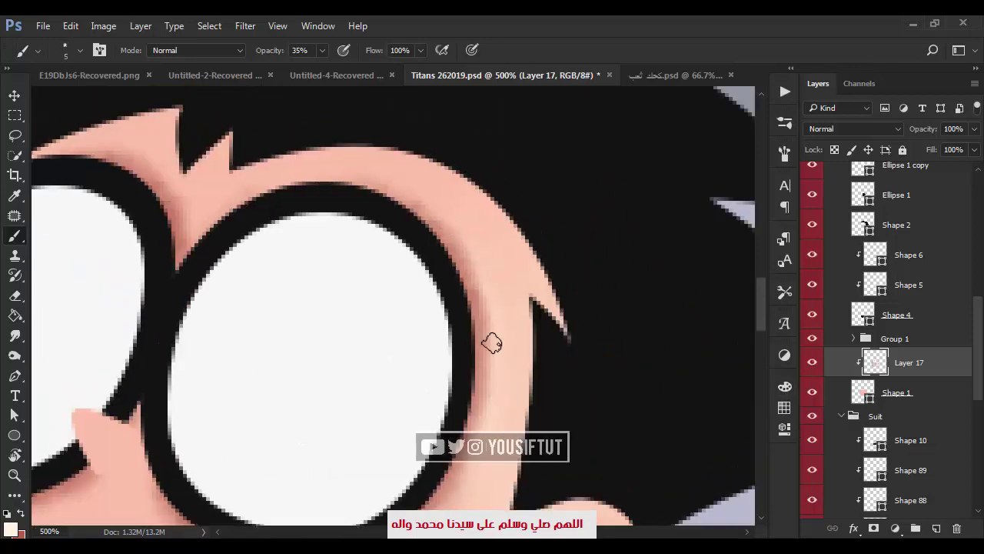
{"action": "left_click_drag", "start_coordinate": [492, 343], "coordinate": [567, 211]}
{"action": "key", "text": "bracketright"}
{"action": "left_click_drag", "start_coordinate": [189, 354], "coordinate": [420, 358]}
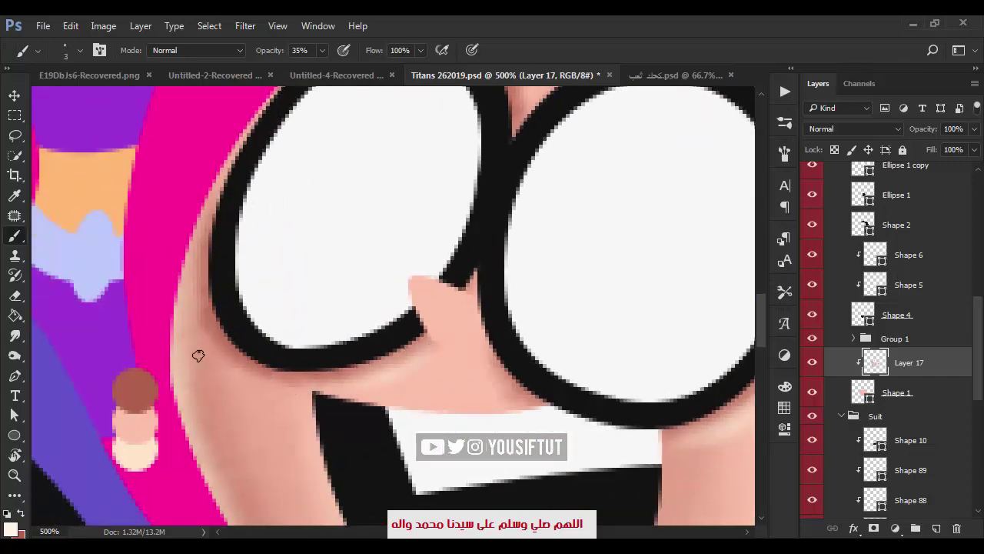
Zoom to the cheek beside the right lens and enlarge the brush for broad shading.
{"action": "key", "text": "z"}
{"action": "left_click_drag", "start_coordinate": [514, 322], "coordinate": [545, 403]}
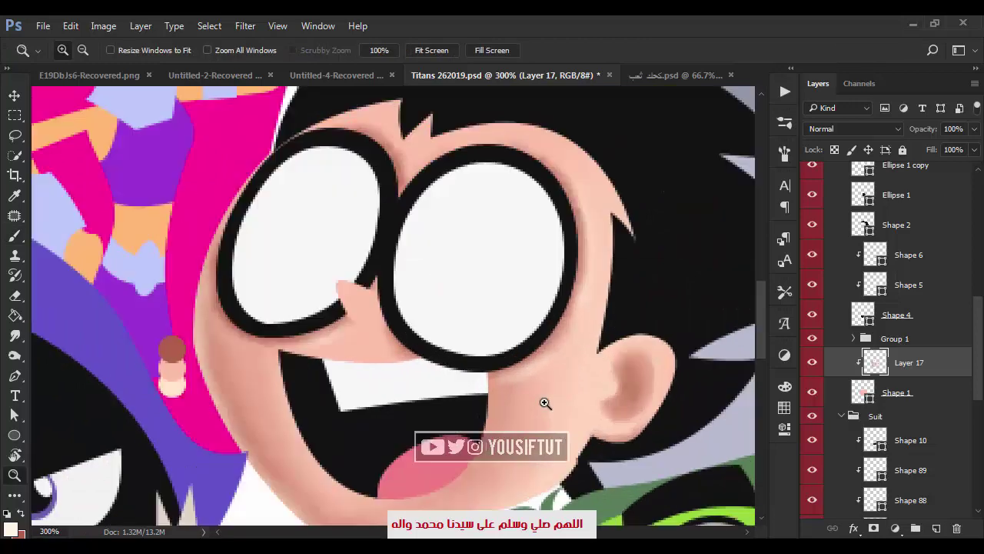
{"action": "left_click", "coordinate": [545, 403]}
{"action": "key", "text": "b"}
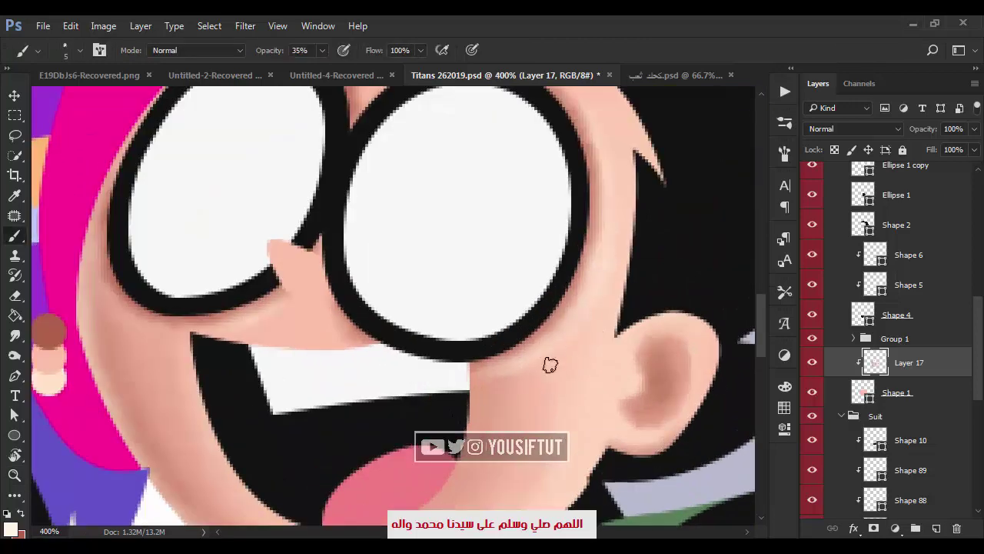
{"action": "key", "text": "bracketright"}
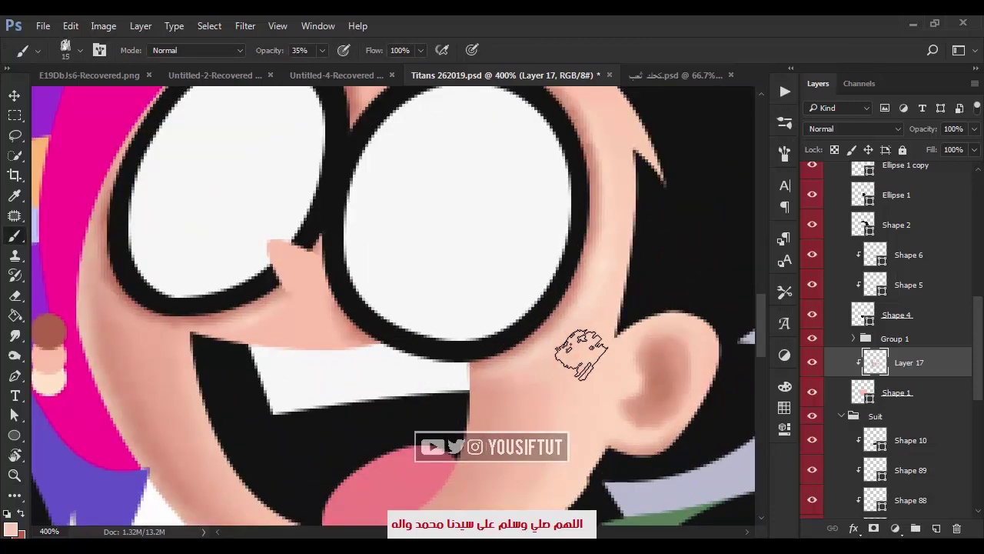
{"action": "key", "text": "bracketright"}
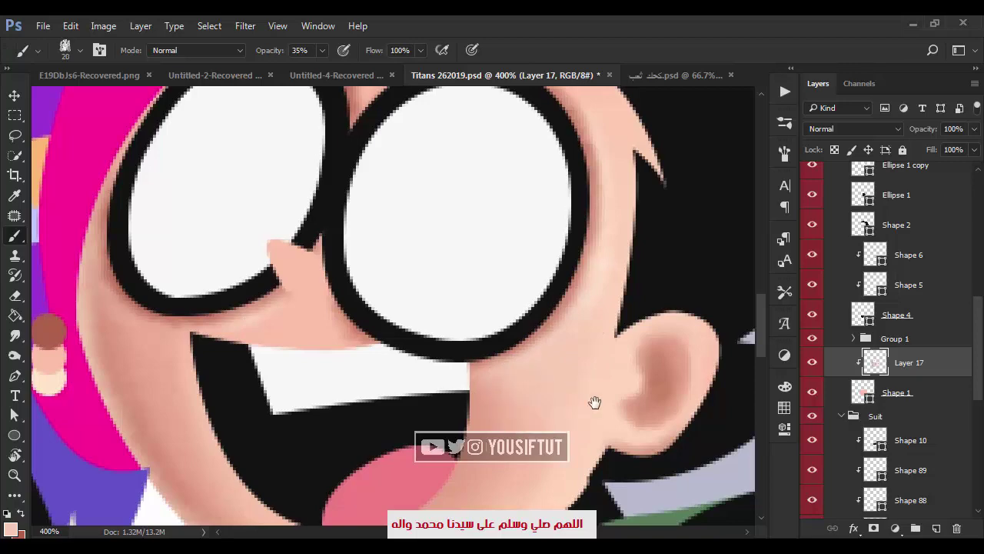
{"action": "scroll", "coordinate": [593, 402], "scroll_direction": "up", "scroll_amount": 3}
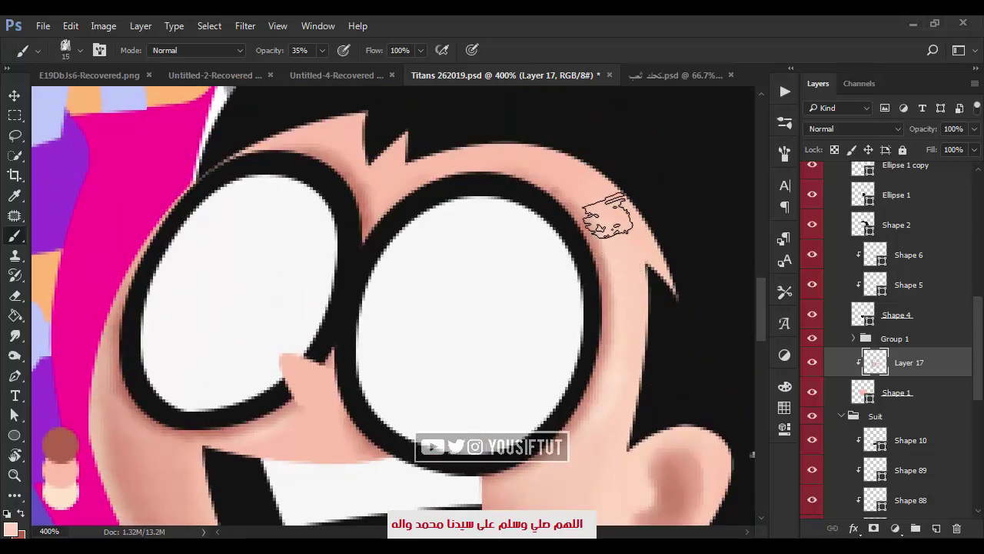
{"action": "key", "text": "bracketright"}
{"action": "key", "text": "bracketright"}
{"action": "scroll", "coordinate": [451, 314], "scroll_direction": "down", "scroll_amount": 3}
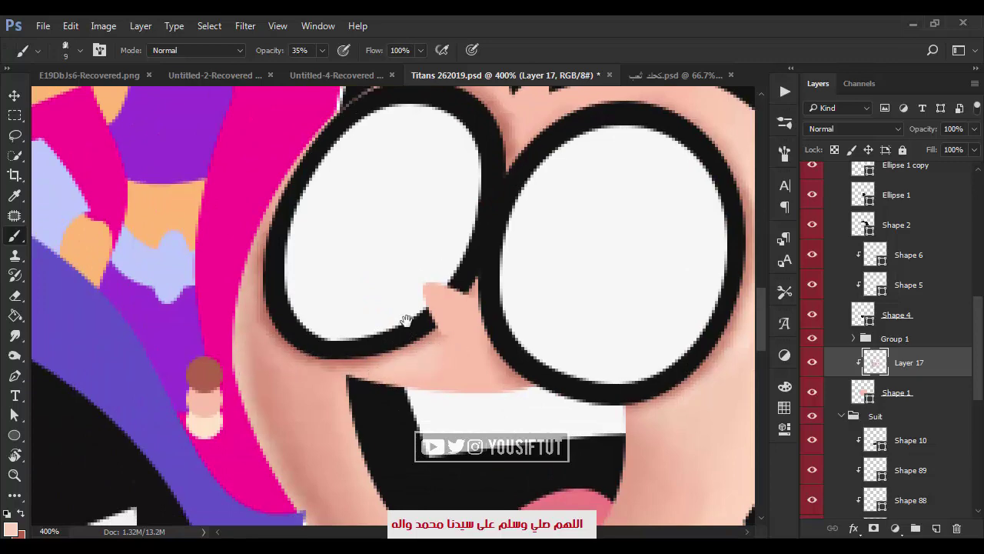
{"action": "scroll", "coordinate": [406, 320], "scroll_direction": "up", "scroll_amount": 3}
{"action": "scroll", "coordinate": [466, 268], "scroll_direction": "down", "scroll_amount": 3}
{"action": "scroll", "coordinate": [180, 425], "scroll_direction": "up", "scroll_amount": 5}
{"action": "key", "text": "bracketleft"}
{"action": "key", "text": "bracketleft"}
{"action": "key", "text": "bracketleft"}
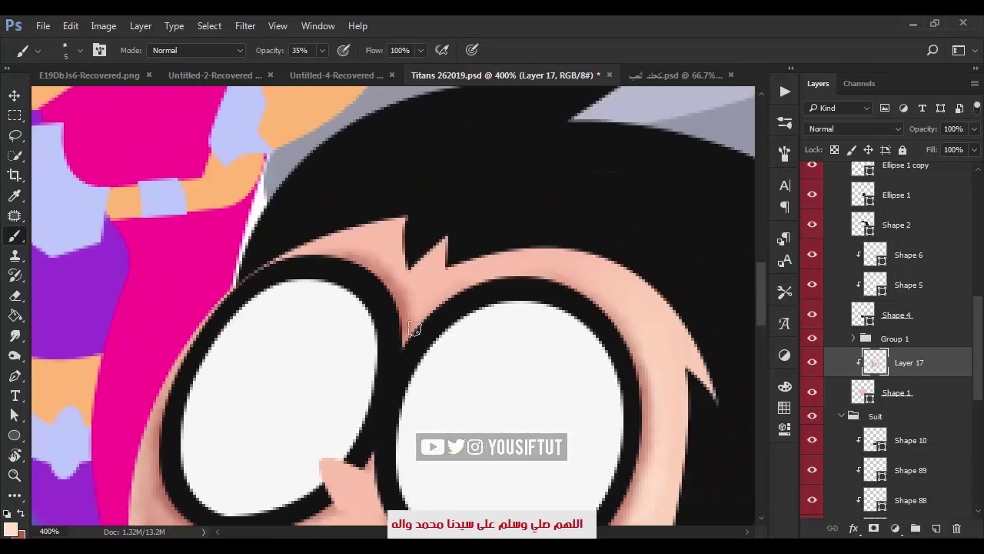
{"action": "scroll", "coordinate": [488, 358], "scroll_direction": "up", "scroll_amount": 3}
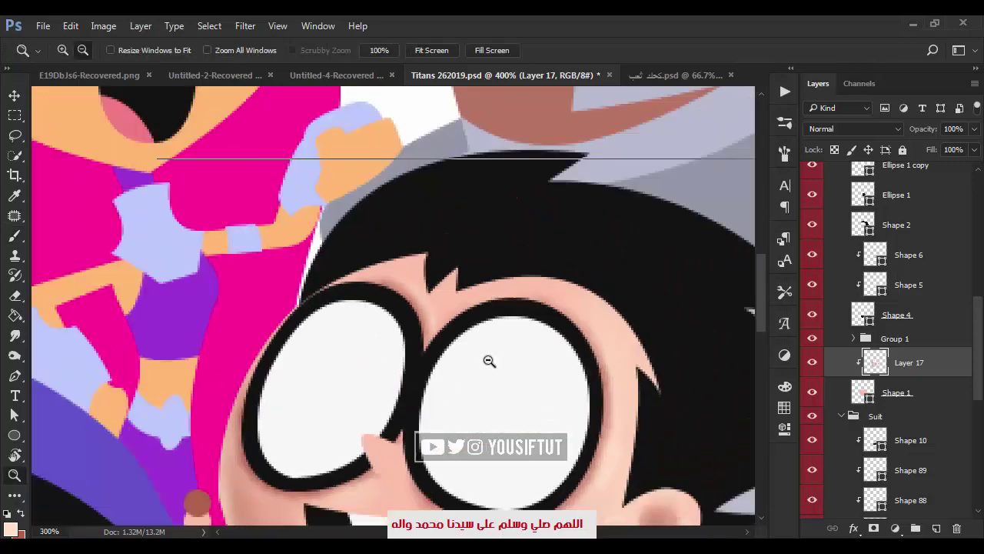
{"action": "scroll", "coordinate": [428, 351], "scroll_direction": "left", "scroll_amount": 3}
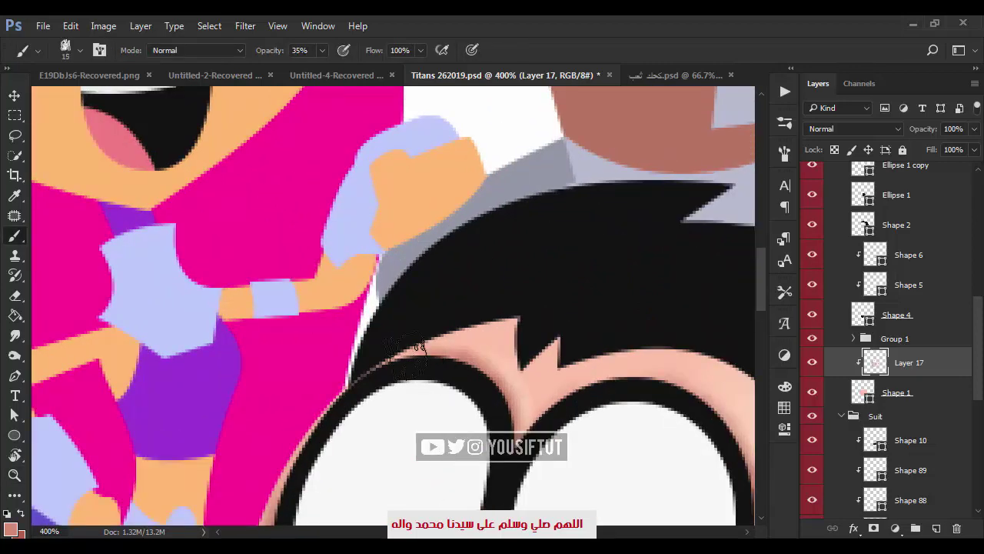
Zoom out to compare the face shading, then enlarge the brush for the cheek.
{"action": "key", "text": "z"}
{"action": "left_click", "coordinate": [436, 363], "text": "alt"}
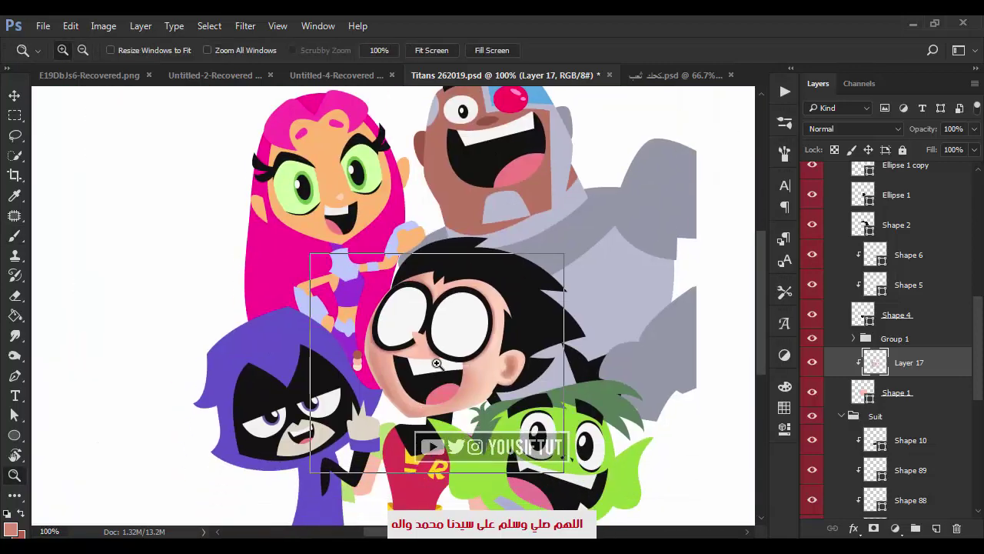
{"action": "left_click", "coordinate": [812, 362]}
{"action": "left_click", "coordinate": [812, 362]}
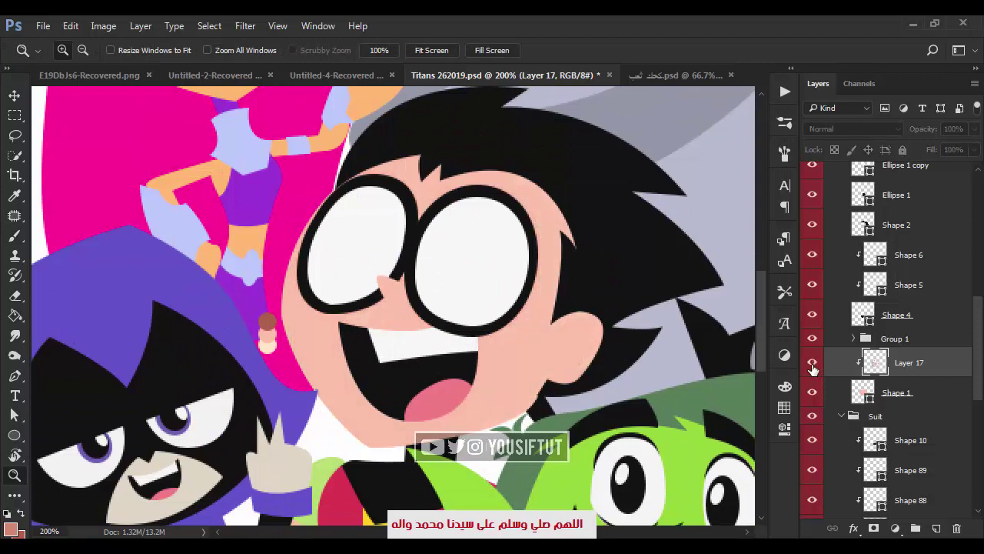
{"action": "key", "text": "b"}
{"action": "scroll", "coordinate": [503, 432], "scroll_direction": "up", "scroll_amount": 1}
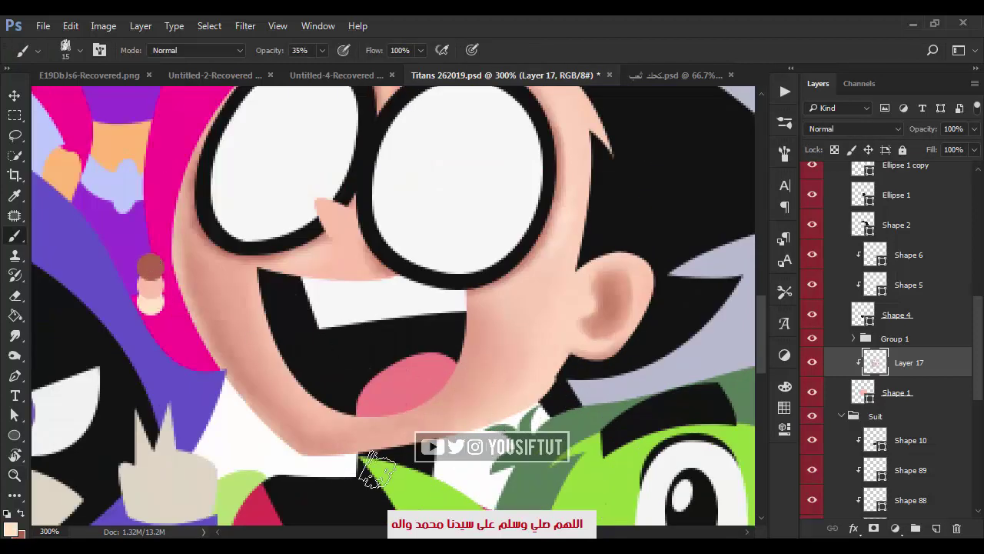
{"action": "key", "text": "bracketright"}
{"action": "key", "text": "bracketright"}
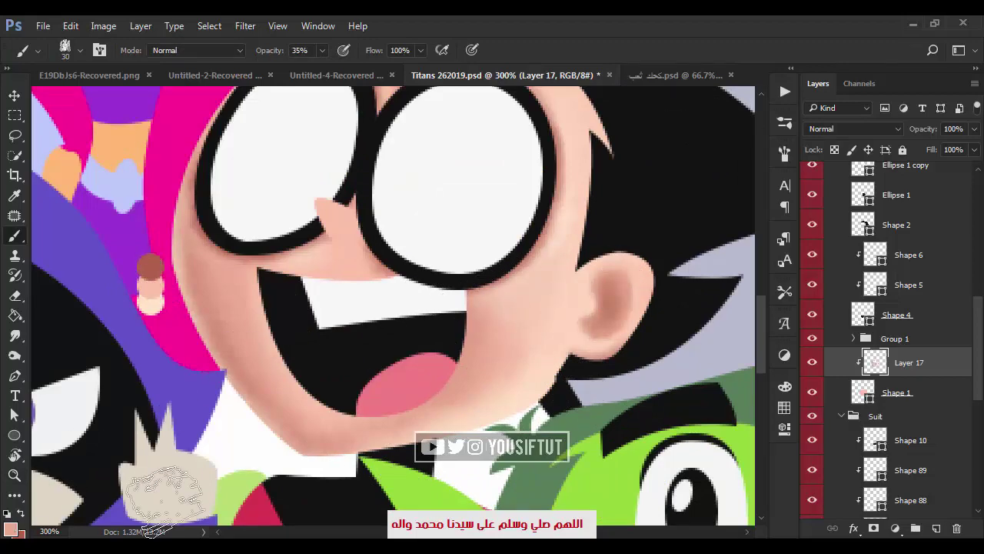
{"action": "left_click", "coordinate": [11, 528]}
Pick a redder blush colour and paint a soft pink blush on Robin's right cheek.
{"action": "left_click", "coordinate": [510, 135]}
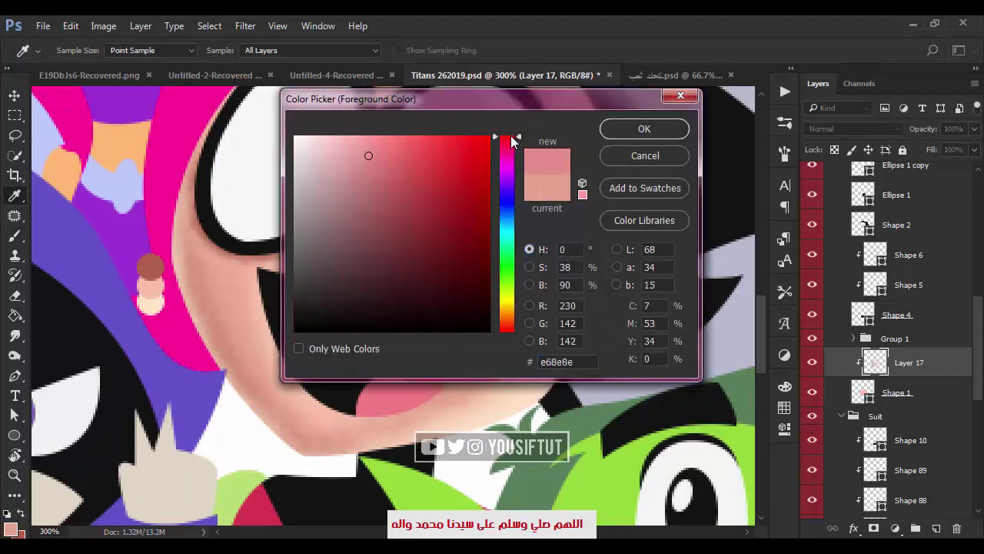
{"action": "left_click", "coordinate": [645, 129]}
{"action": "key", "text": "bracketleft"}
{"action": "mouse_move", "coordinate": [538, 292]}
{"action": "left_mouse_down"}
{"action": "mouse_move", "coordinate": [496, 327]}
{"action": "mouse_move", "coordinate": [501, 315]}
{"action": "left_mouse_up"}
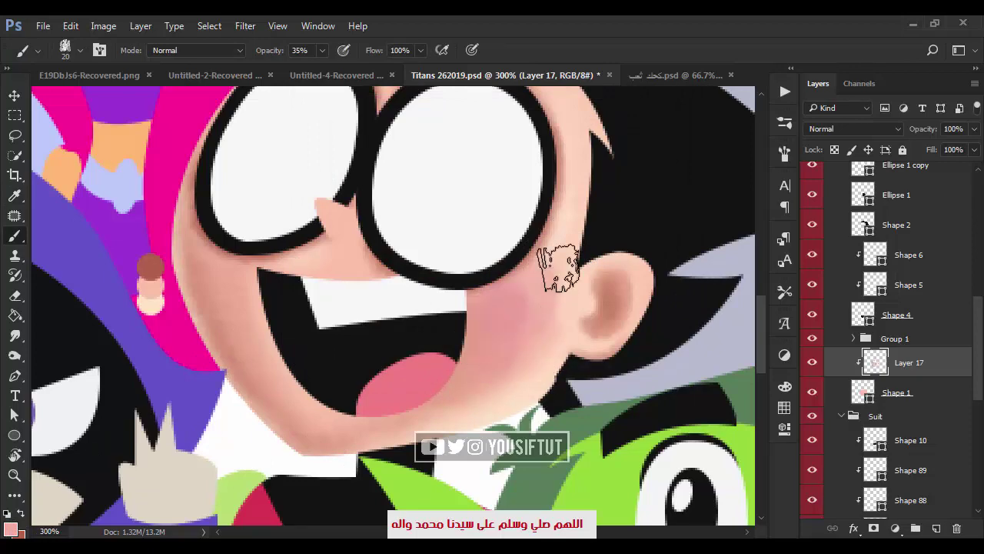
{"action": "key", "text": "z"}
{"action": "left_click", "coordinate": [576, 396], "text": "alt"}
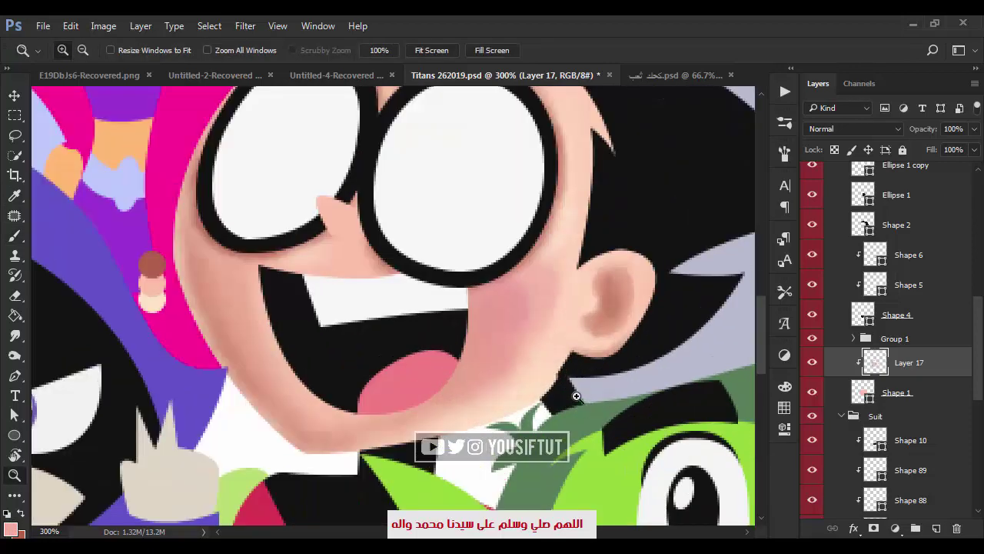
{"action": "key", "text": "b"}
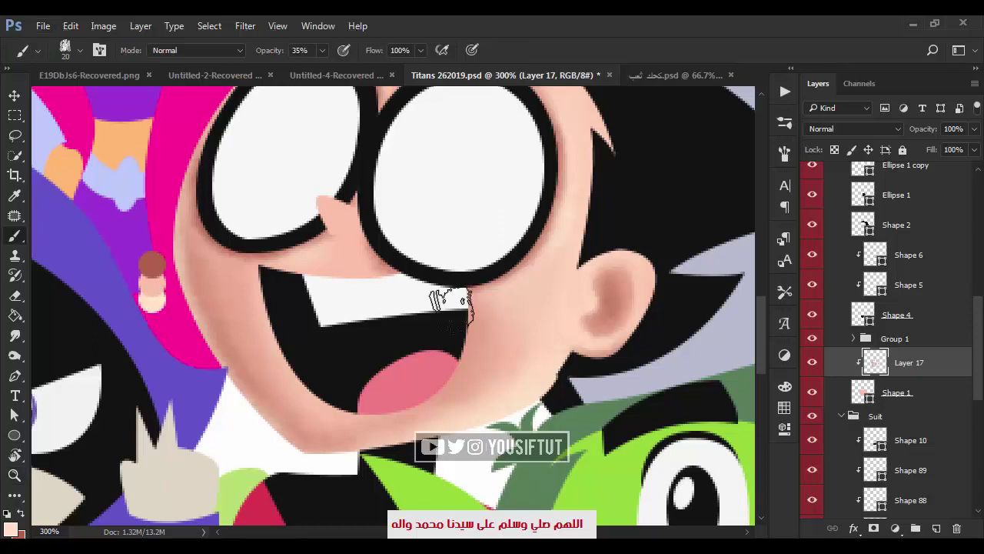
Sample the cheek skin, shrink the brush to 20% opacity, and shift the view toward the ear.
{"action": "left_click", "coordinate": [507, 328], "text": "alt"}
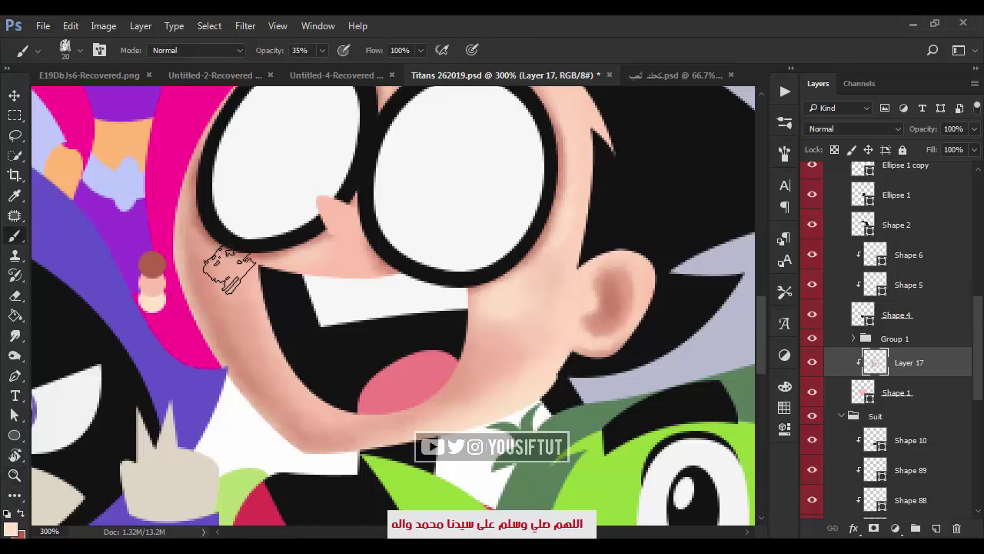
{"action": "key", "text": "z"}
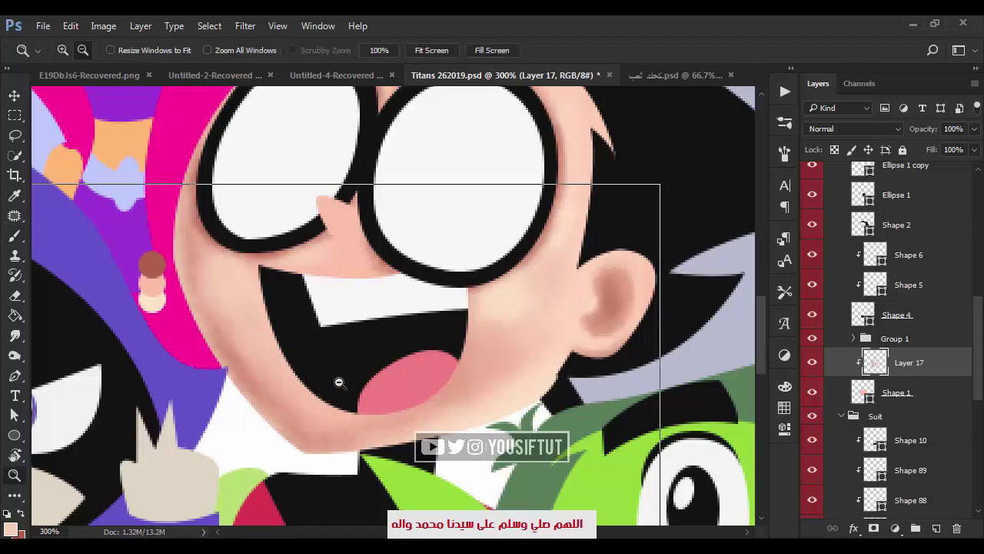
{"action": "left_click", "coordinate": [338, 382], "text": "alt"}
{"action": "left_click", "coordinate": [413, 378]}
{"action": "key", "text": "b"}
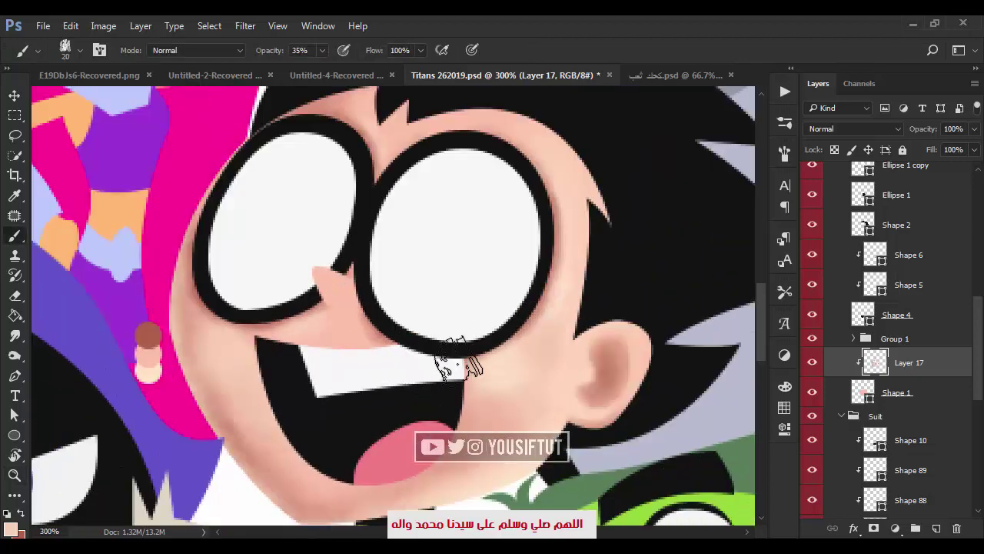
{"action": "key", "text": "ctrl+plus"}
{"action": "key", "text": "bracketleft"}
{"action": "key", "text": "bracketleft"}
{"action": "key", "text": "bracketleft"}
{"action": "key", "text": "2"}
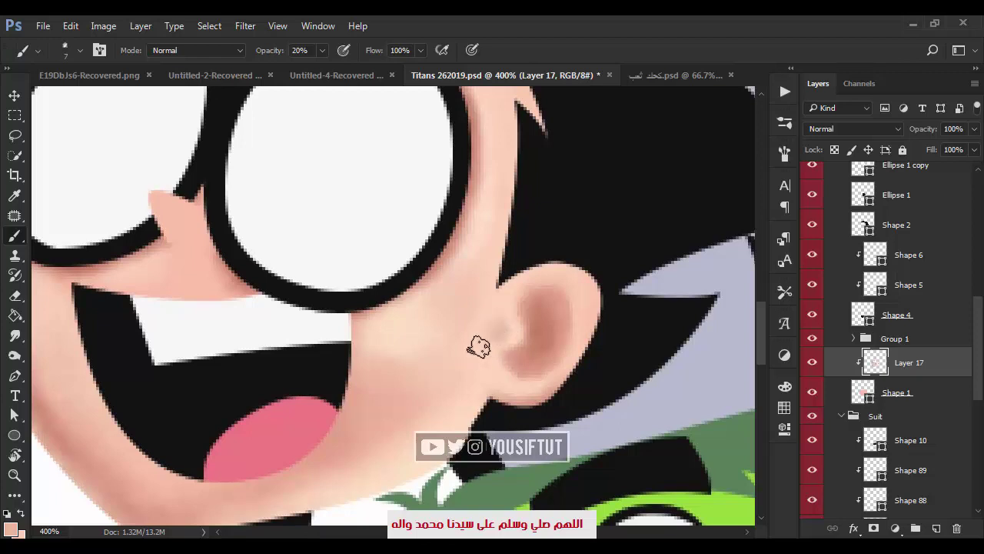
{"action": "left_click", "coordinate": [470, 372], "text": "alt"}
{"action": "left_click_drag", "start_coordinate": [469, 373], "coordinate": [553, 350]}
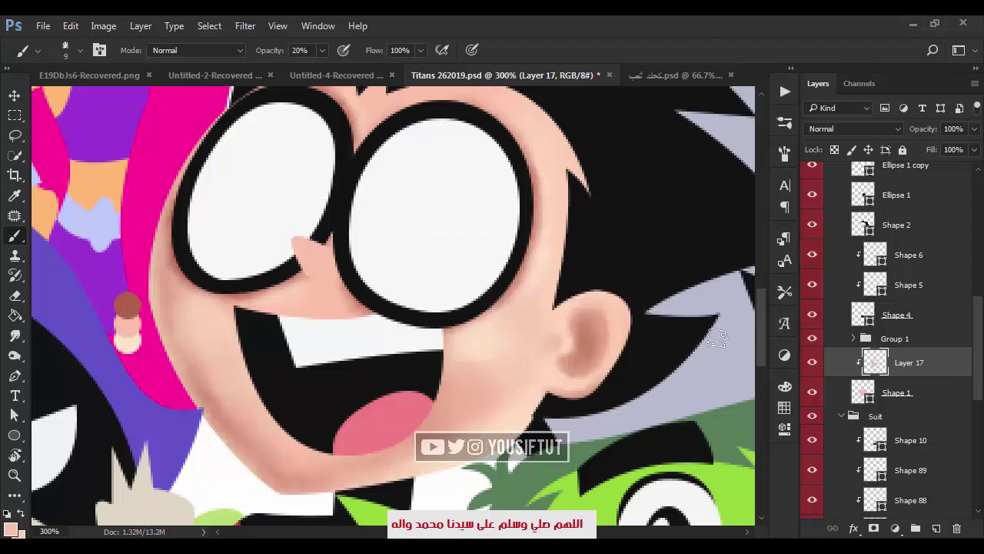
Add a new empty layer above Shape 7 in the Face group.
{"action": "key", "text": "v"}
{"action": "left_click", "coordinate": [318, 259], "text": "ctrl"}
{"action": "left_click", "coordinate": [935, 528]}
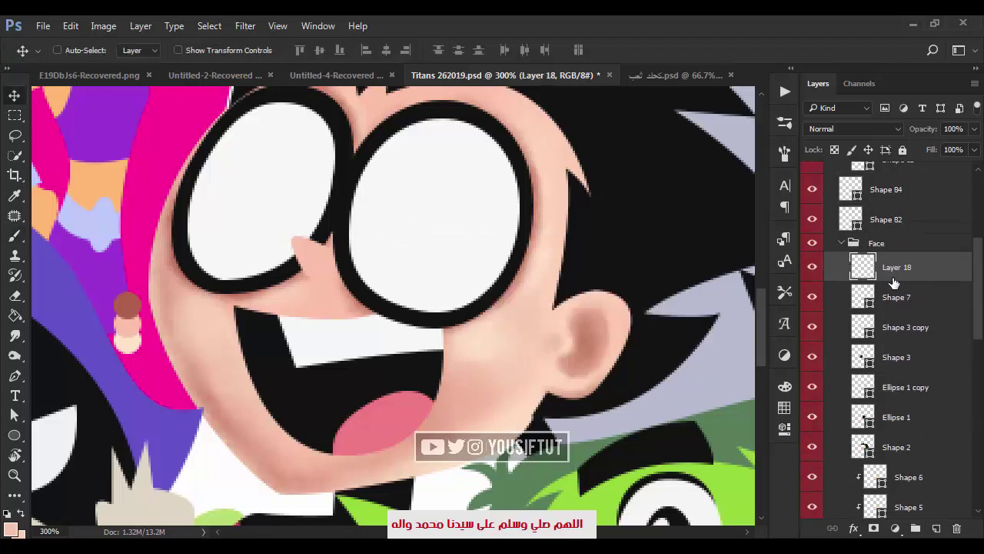
Clip Layer 18 to Shape 7 and zoom in on Robin's nose.
{"action": "left_click", "coordinate": [893, 282], "text": "alt"}
{"action": "key", "text": "z"}
{"action": "left_click", "coordinate": [316, 302]}
{"action": "key", "text": "b"}
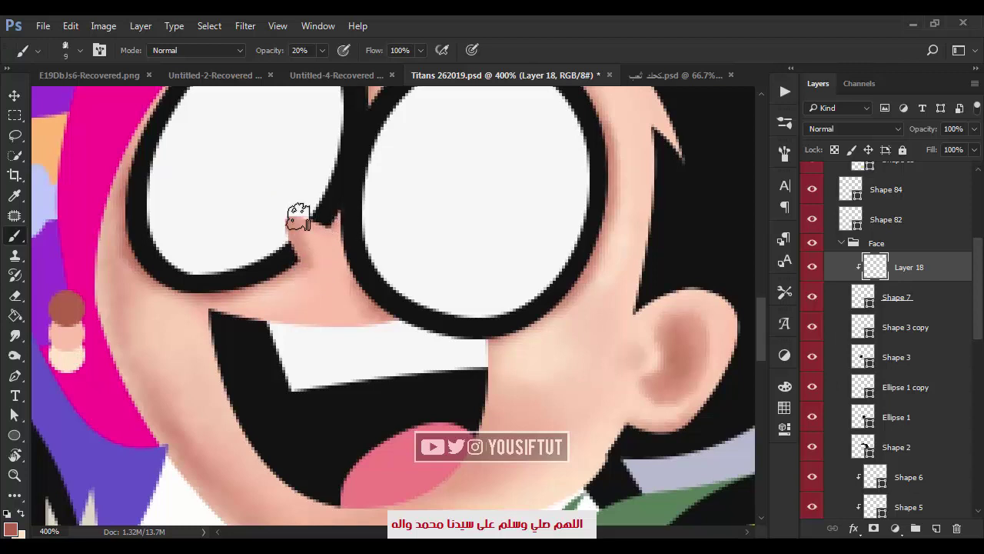
Sample the light peach, darker skin and reddish shadow tones around the nose for shading.
{"action": "scroll", "coordinate": [306, 294], "scroll_direction": "up", "scroll_amount": 2}
{"action": "left_click", "coordinate": [318, 275], "text": "alt"}
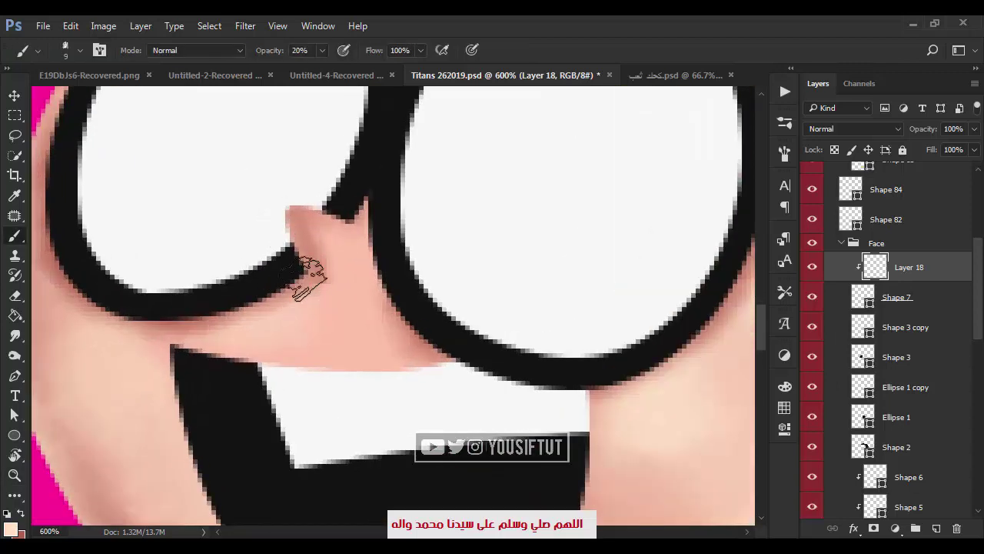
{"action": "left_click", "coordinate": [338, 278], "text": "alt"}
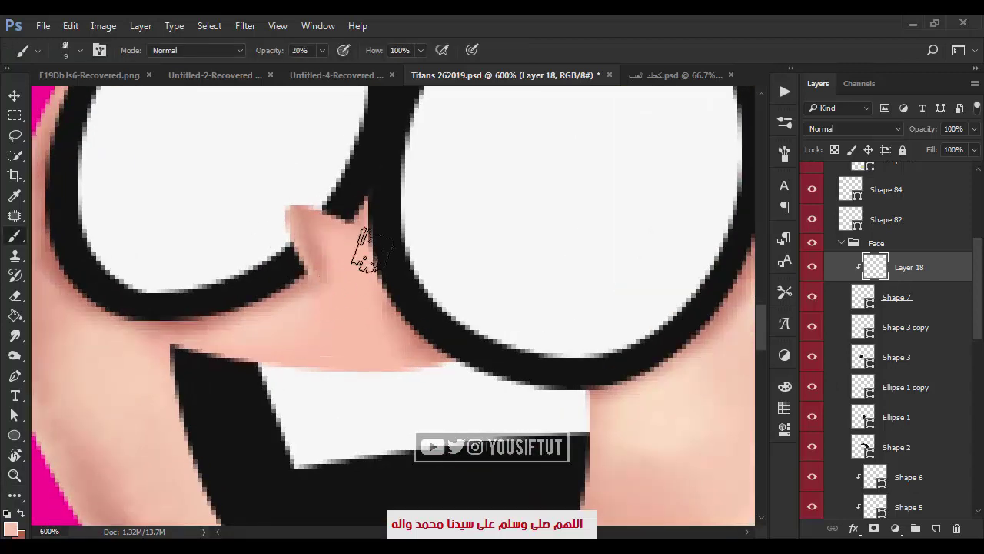
{"action": "scroll", "coordinate": [139, 373], "scroll_direction": "left", "scroll_amount": 2}
{"action": "scroll", "coordinate": [200, 357], "scroll_direction": "up", "scroll_amount": 1}
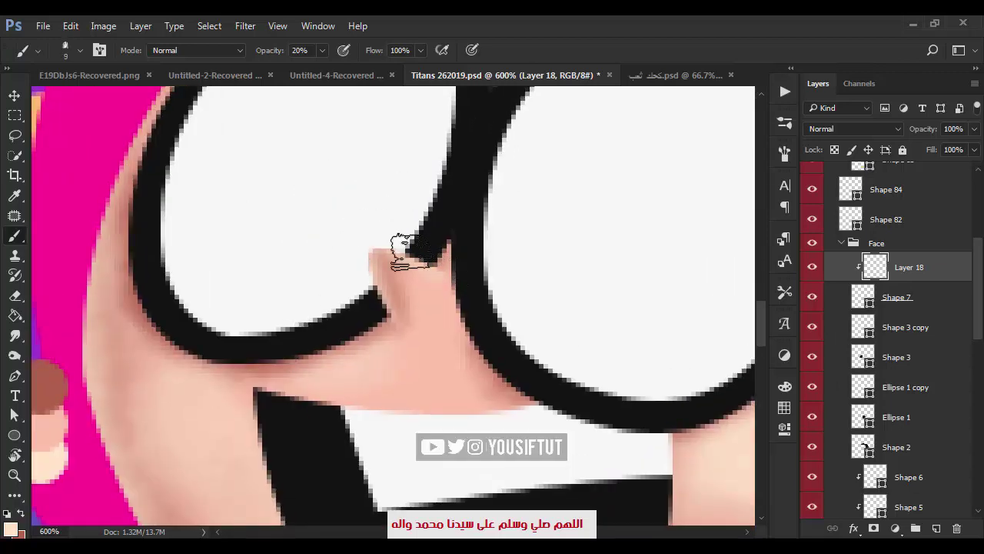
{"action": "left_click", "coordinate": [428, 340], "text": "alt"}
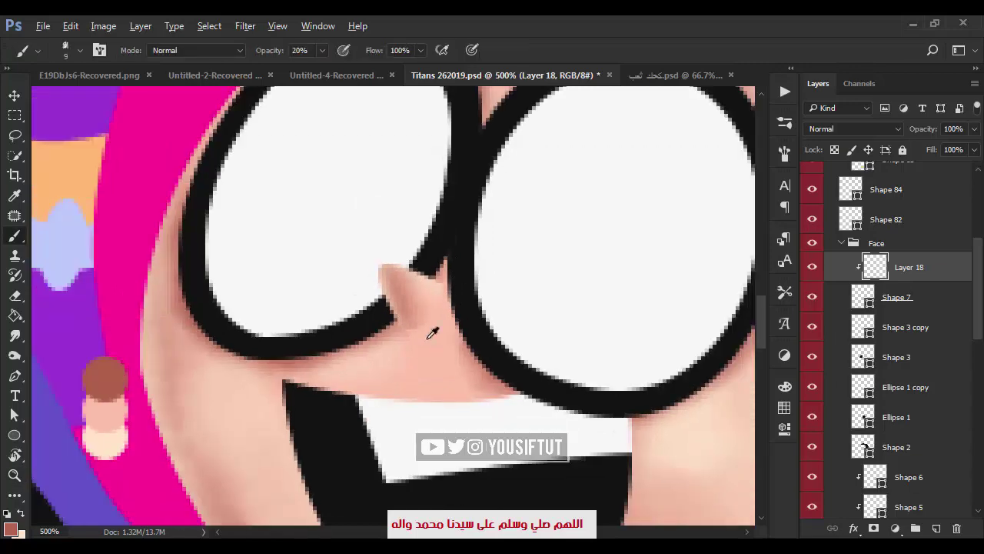
{"action": "left_click", "coordinate": [421, 331], "text": "alt"}
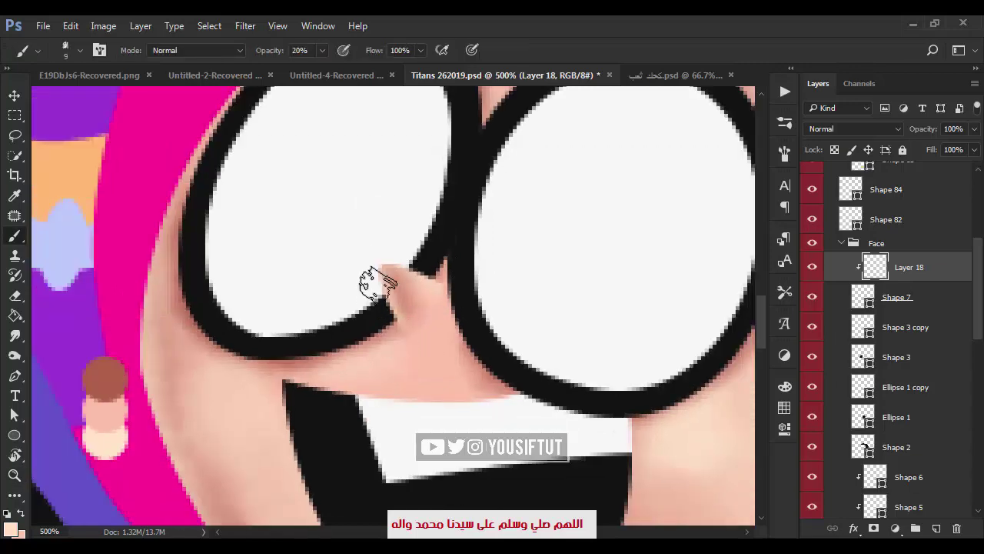
{"action": "key", "text": "z"}
{"action": "scroll", "coordinate": [433, 346], "scroll_direction": "down", "scroll_amount": 5}
{"action": "scroll", "coordinate": [472, 378], "scroll_direction": "up", "scroll_amount": 3}
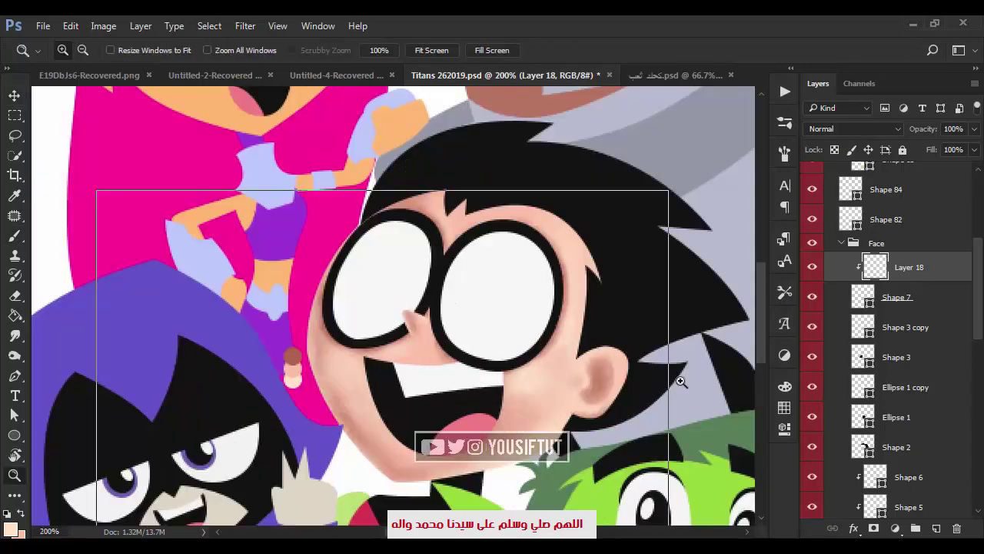
{"action": "left_click_drag", "start_coordinate": [680, 381], "coordinate": [669, 523]}
Create Layer 19 above Shape 3 copy for a faint grey shadow inside the left lens.
{"action": "left_click", "coordinate": [900, 327]}
{"action": "key", "text": "ctrl+shift+alt+n"}
{"action": "key", "text": "b"}
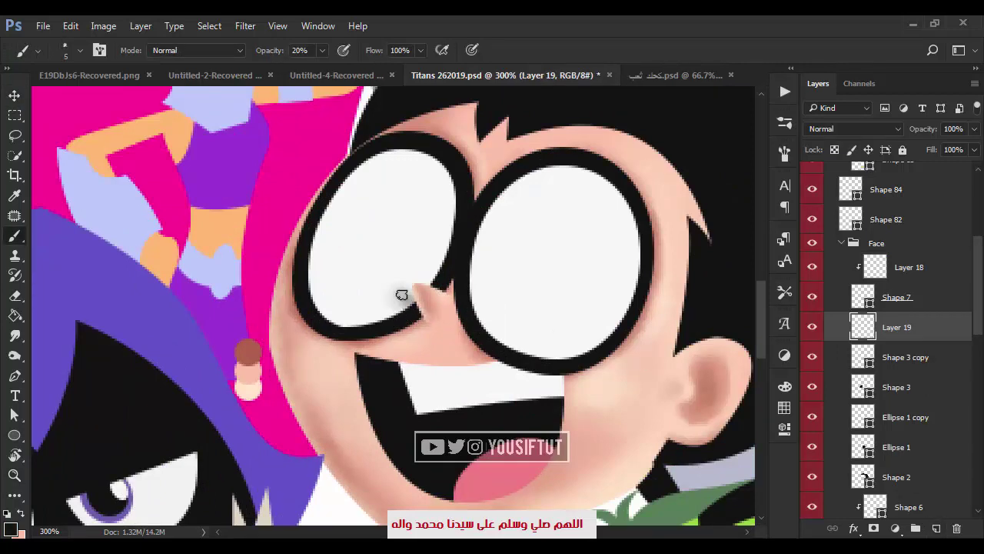
{"action": "key", "text": "z"}
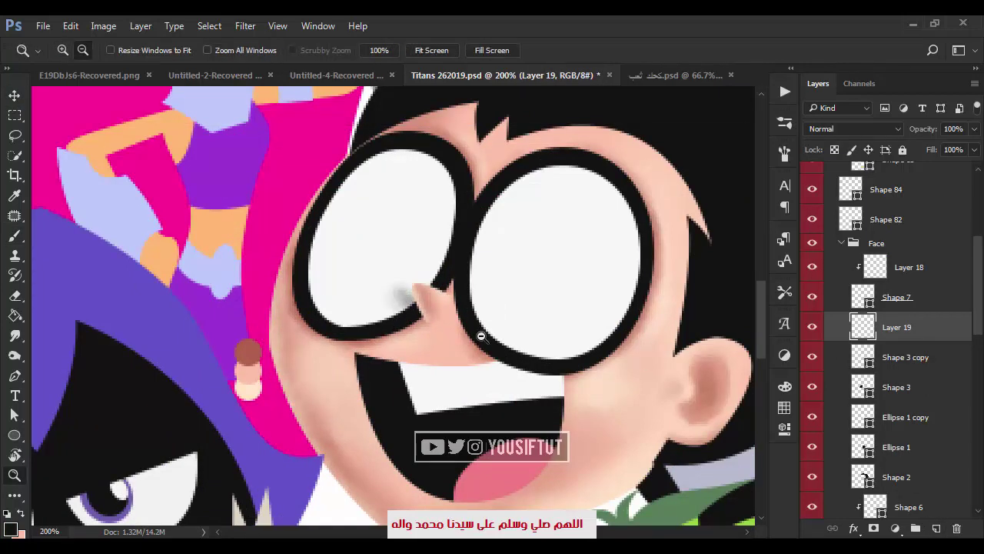
{"action": "scroll", "coordinate": [479, 336], "scroll_direction": "down", "scroll_amount": 3}
{"action": "scroll", "coordinate": [451, 292], "scroll_direction": "up", "scroll_amount": 2}
Merge away the Ellipse 1 layer and add a new layer clipped to Shape 3.
{"action": "left_click", "coordinate": [885, 447]}
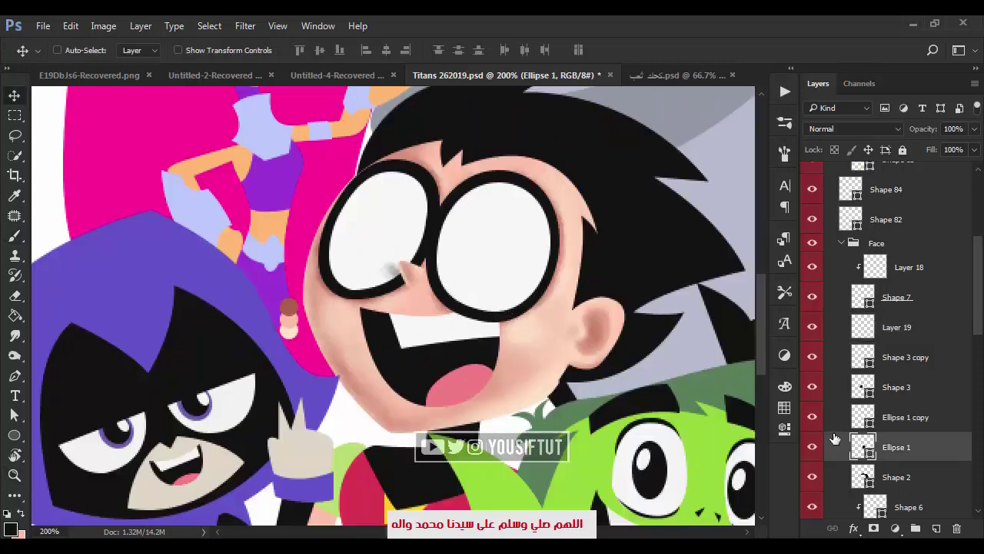
{"action": "left_click", "coordinate": [896, 387], "text": "ctrl"}
{"action": "key", "text": "ctrl+e"}
{"action": "left_click", "coordinate": [935, 529]}
{"action": "key", "text": "ctrl+alt+g"}
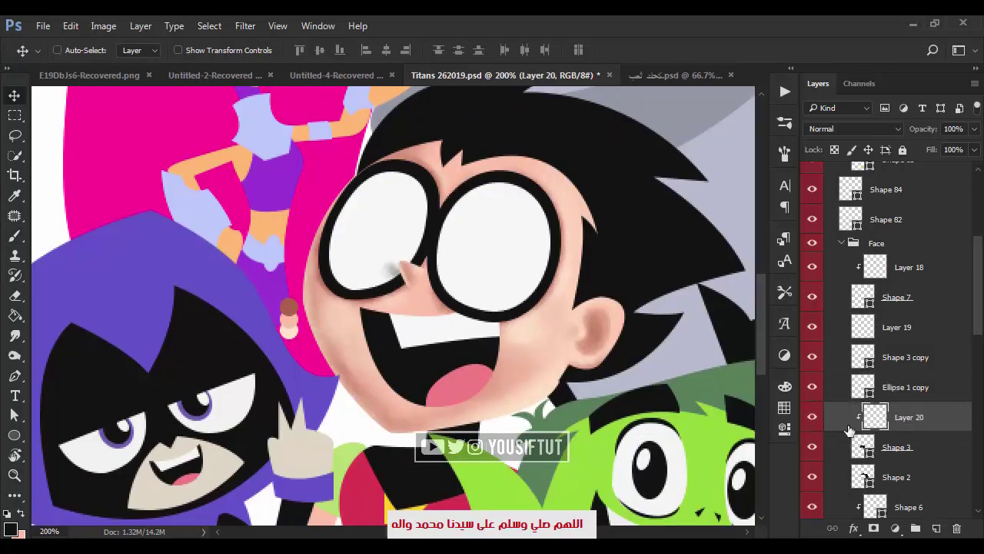
Airbrush #999999 grey highlights along the right and left glasses rims.
{"action": "key", "text": "b"}
{"action": "left_click", "coordinate": [11, 528]}
{"action": "type", "text": "999999"}
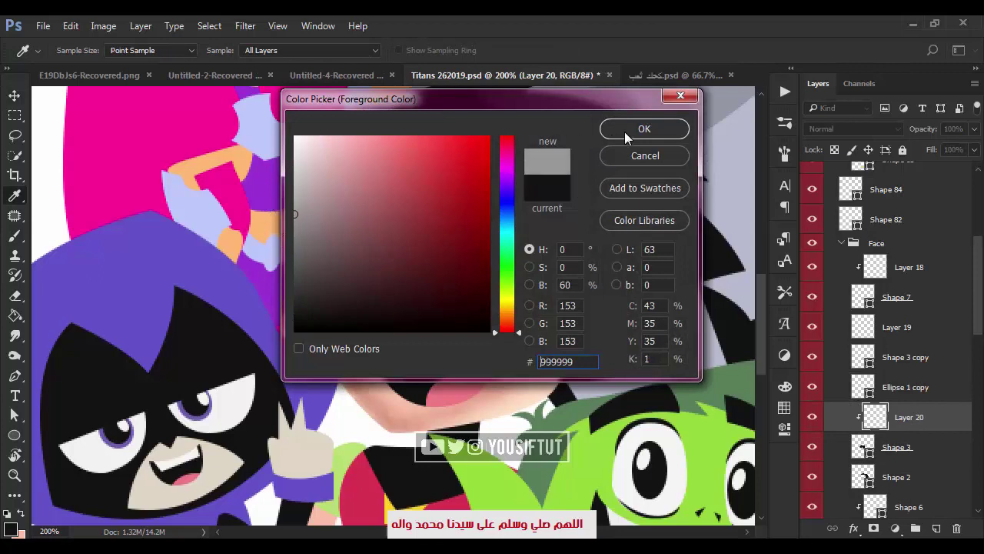
{"action": "left_click", "coordinate": [624, 131]}
{"action": "key", "text": "bracketright"}
{"action": "left_click_drag", "start_coordinate": [488, 177], "coordinate": [548, 194]}
{"action": "left_click_drag", "start_coordinate": [531, 303], "coordinate": [449, 311]}
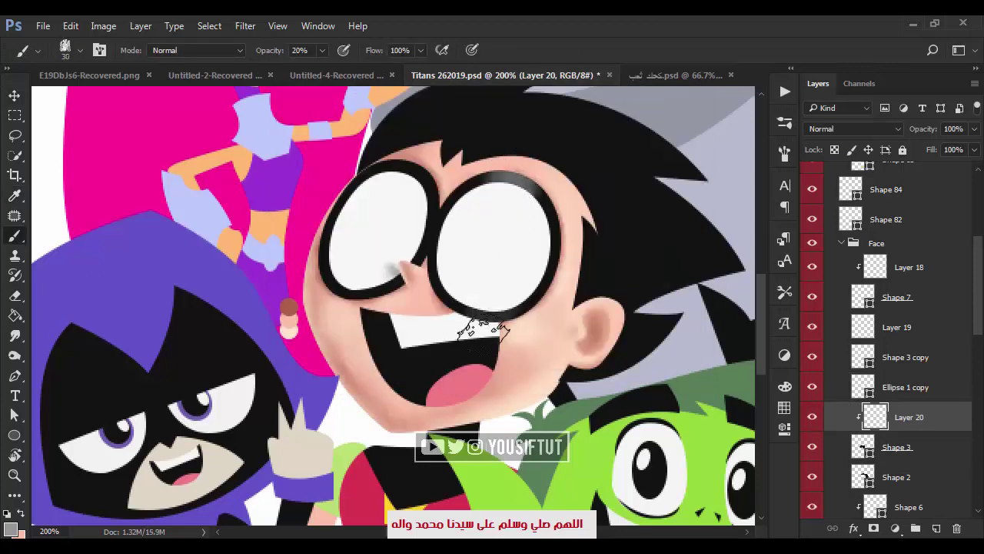
{"action": "key", "text": "bracketright"}
{"action": "key", "text": "bracketright"}
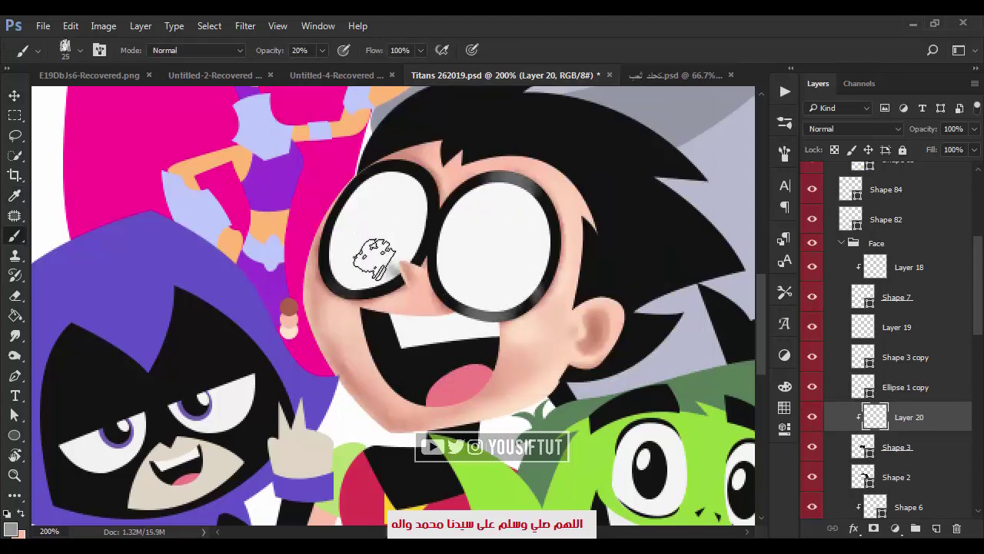
{"action": "left_click_drag", "start_coordinate": [360, 181], "coordinate": [419, 166]}
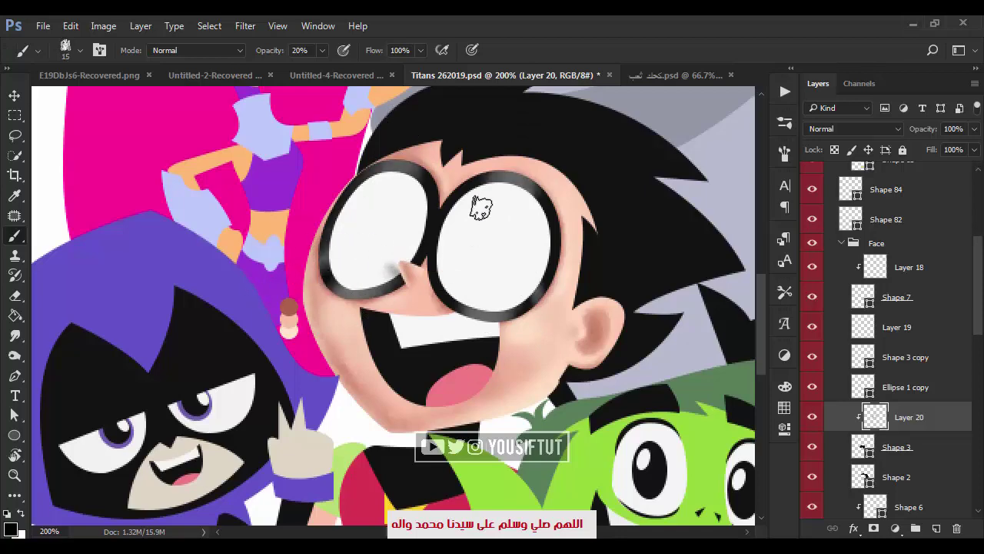
Add a new layer clipped to the Shape 3 copy lens layer.
{"action": "key", "text": "z"}
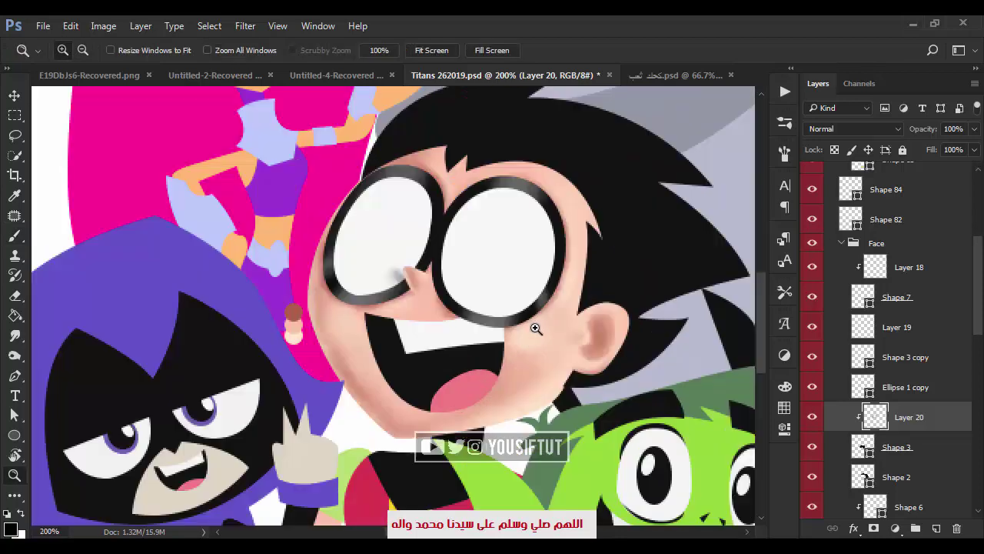
{"action": "key", "text": "v"}
{"action": "key", "text": "alt+bracketright"}
{"action": "left_click", "coordinate": [926, 367]}
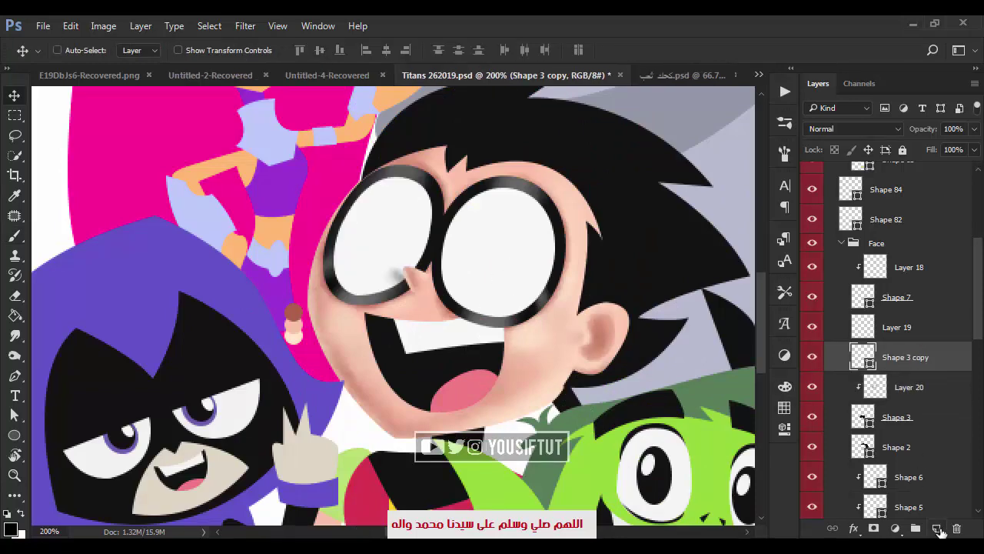
{"action": "left_click", "coordinate": [936, 529]}
{"action": "key", "text": "ctrl+alt+g"}
Airbrush a light grey tone across both of Robin's eye whites.
{"action": "key", "text": "b"}
{"action": "left_click", "coordinate": [11, 527]}
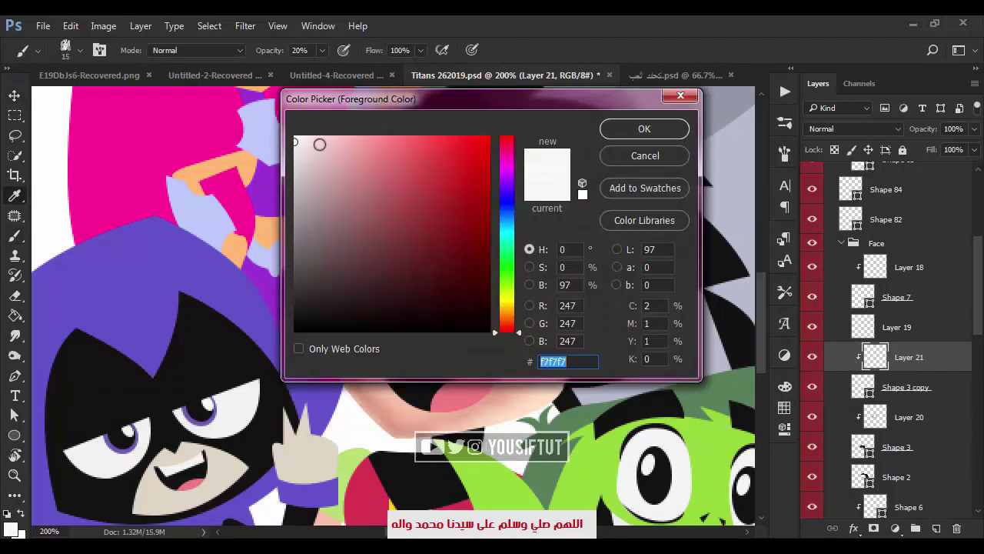
{"action": "left_click", "coordinate": [299, 193]}
{"action": "left_click", "coordinate": [675, 126]}
{"action": "key", "text": "bracketright"}
{"action": "key", "text": "bracketright"}
{"action": "key", "text": "bracketright"}
{"action": "key", "text": "bracketright"}
{"action": "mouse_move", "coordinate": [525, 207]}
{"action": "left_mouse_down"}
{"action": "mouse_move", "coordinate": [500, 213]}
{"action": "mouse_move", "coordinate": [468, 292]}
{"action": "mouse_move", "coordinate": [451, 213]}
{"action": "mouse_move", "coordinate": [352, 252]}
{"action": "left_mouse_up"}
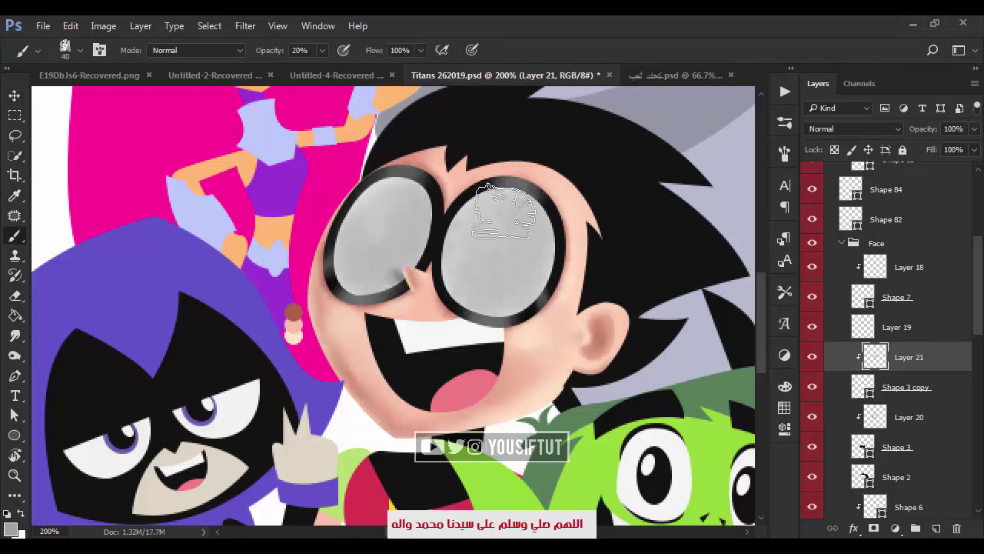
Sample the teeth white and brighten the left eye at 50% brush opacity.
{"action": "left_click", "coordinate": [430, 329], "text": "alt"}
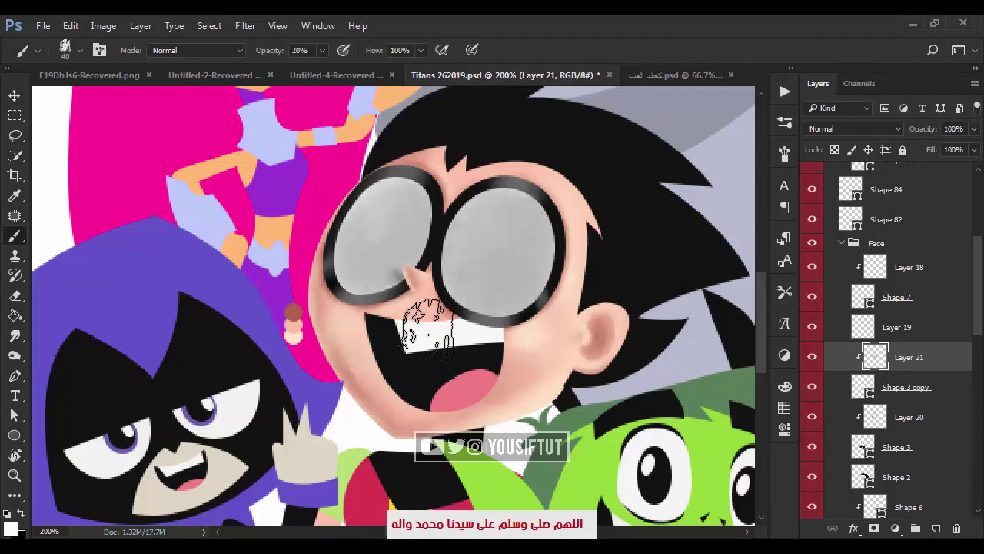
{"action": "key", "text": "bracketleft"}
{"action": "key", "text": "bracketleft"}
{"action": "key", "text": "bracketleft"}
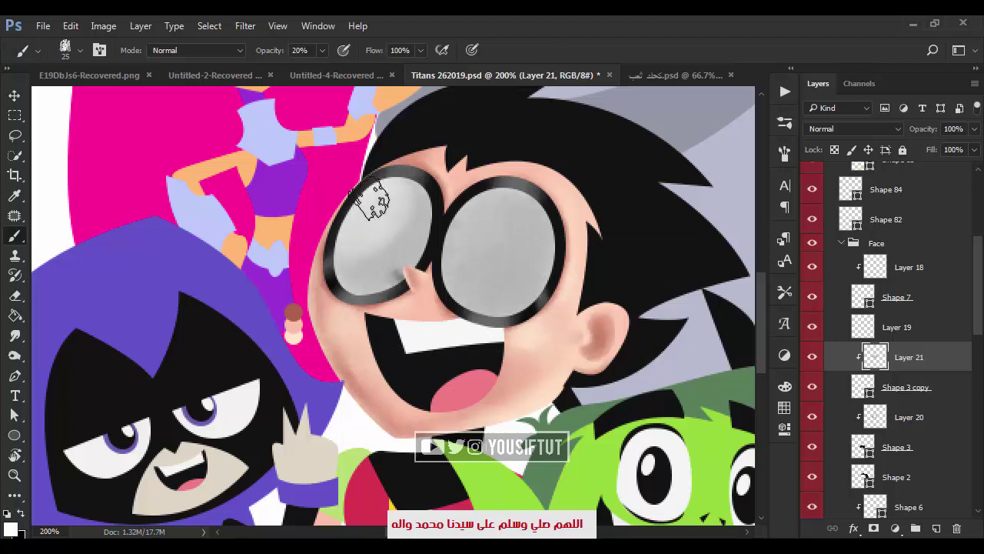
{"action": "key", "text": "bracketright"}
{"action": "mouse_move", "coordinate": [374, 208]}
{"action": "left_mouse_down"}
{"action": "mouse_move", "coordinate": [377, 220]}
{"action": "mouse_move", "coordinate": [367, 187]}
{"action": "mouse_move", "coordinate": [390, 205]}
{"action": "mouse_move", "coordinate": [362, 242]}
{"action": "left_mouse_up"}
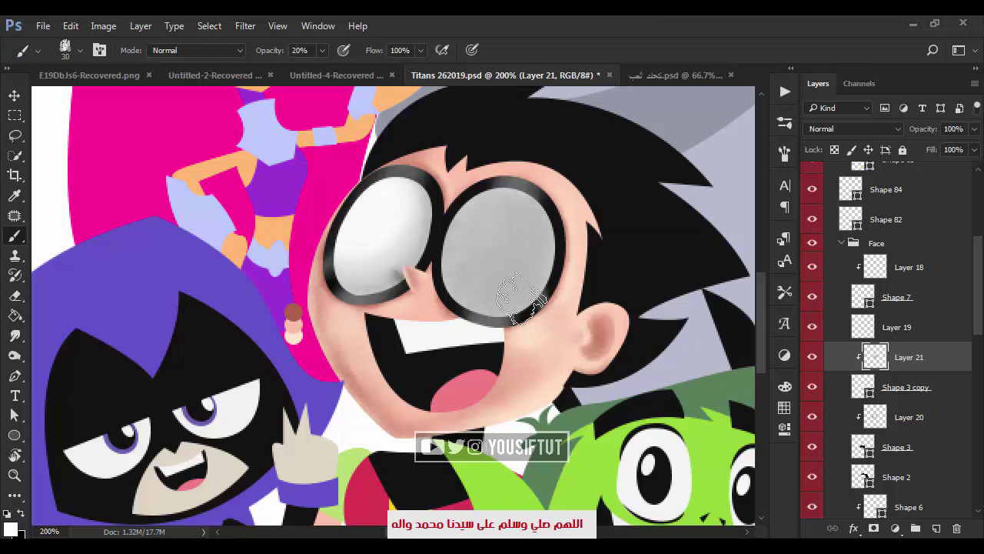
{"action": "key", "text": "z"}
{"action": "left_click", "coordinate": [392, 230]}
{"action": "key", "text": "b"}
{"action": "key", "text": "5"}
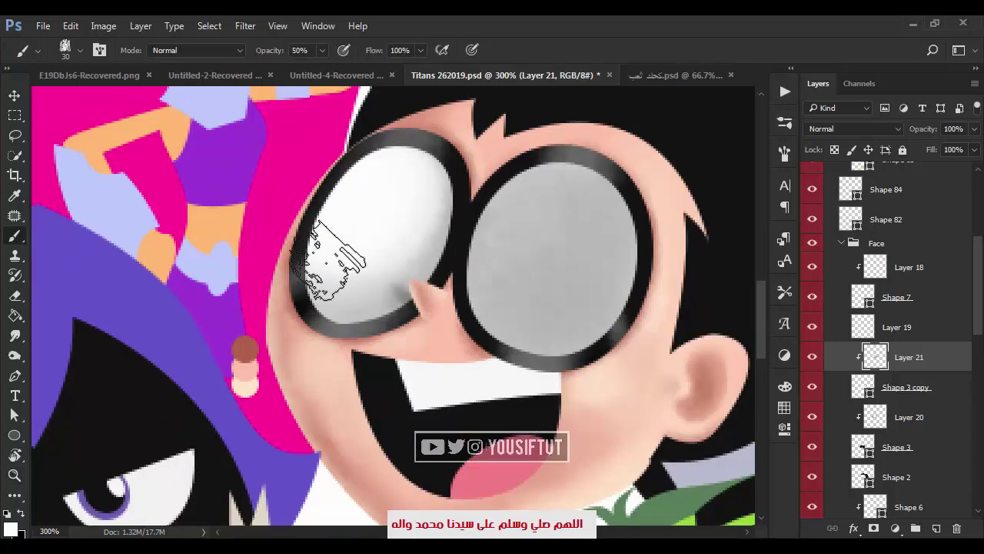
{"action": "mouse_move", "coordinate": [326, 258]}
{"action": "left_mouse_down"}
{"action": "mouse_move", "coordinate": [400, 171]}
{"action": "mouse_move", "coordinate": [330, 193]}
{"action": "mouse_move", "coordinate": [369, 223]}
{"action": "left_mouse_up"}
Lasso around the right eye, brighten it at 30% opacity, then deselect.
{"action": "key", "text": "3"}
{"action": "mouse_move", "coordinate": [521, 231]}
{"action": "left_mouse_down"}
{"action": "mouse_move", "coordinate": [555, 196]}
{"action": "mouse_move", "coordinate": [523, 246]}
{"action": "left_mouse_up"}
{"action": "key", "text": "l"}
{"action": "left_click_drag", "start_coordinate": [489, 173], "coordinate": [488, 395]}
{"action": "left_click_drag", "start_coordinate": [554, 142], "coordinate": [615, 141]}
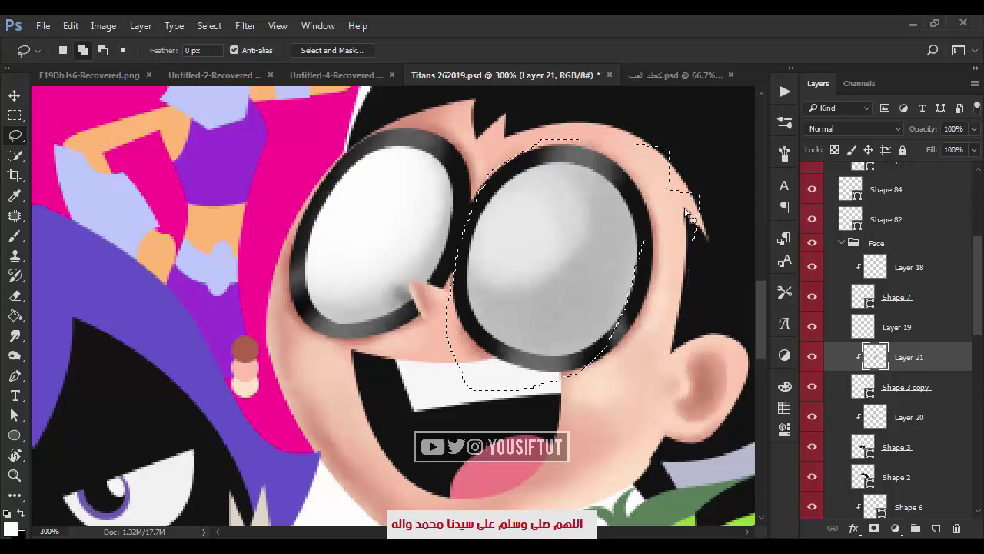
{"action": "key", "text": "b"}
{"action": "mouse_move", "coordinate": [542, 203]}
{"action": "left_mouse_down"}
{"action": "mouse_move", "coordinate": [494, 285]}
{"action": "mouse_move", "coordinate": [527, 197]}
{"action": "left_mouse_up"}
{"action": "key", "text": "ctrl+d"}
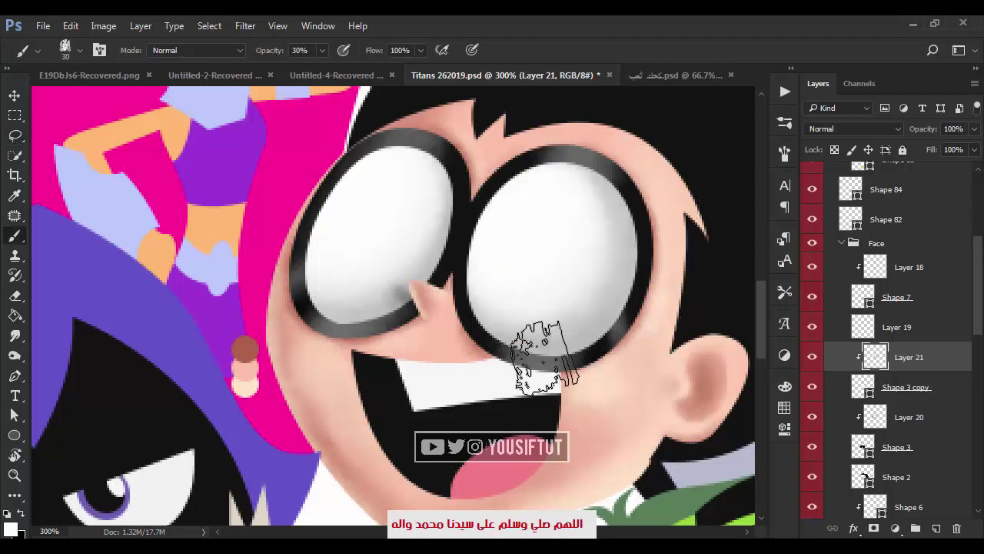
Paint a white highlight streak on the right eye at 100% brush opacity.
{"action": "left_click", "coordinate": [299, 50]}
{"action": "type", "text": "100"}
{"action": "key", "text": "Return"}
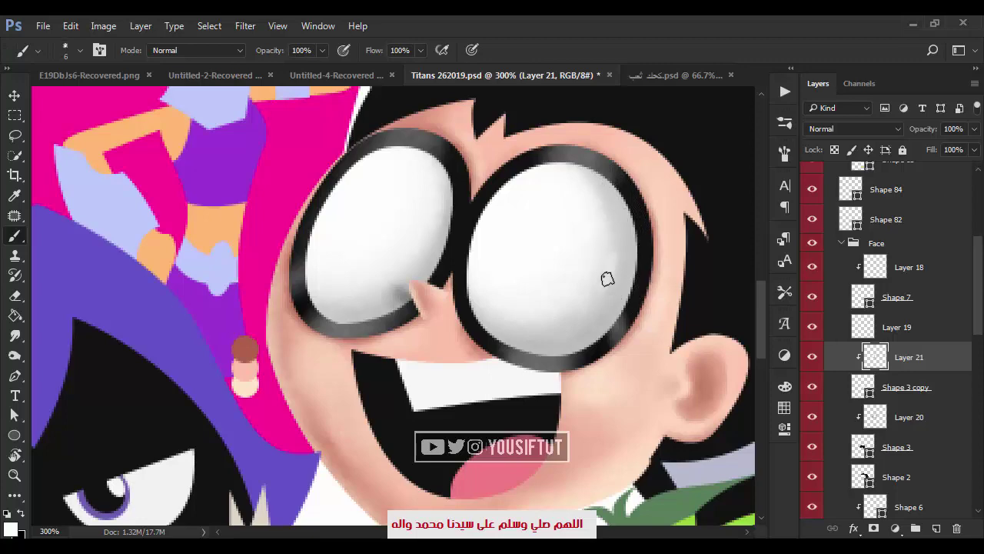
{"action": "scroll", "coordinate": [686, 268], "scroll_direction": "up", "scroll_amount": 2}
{"action": "left_click_drag", "start_coordinate": [684, 270], "coordinate": [503, 315]}
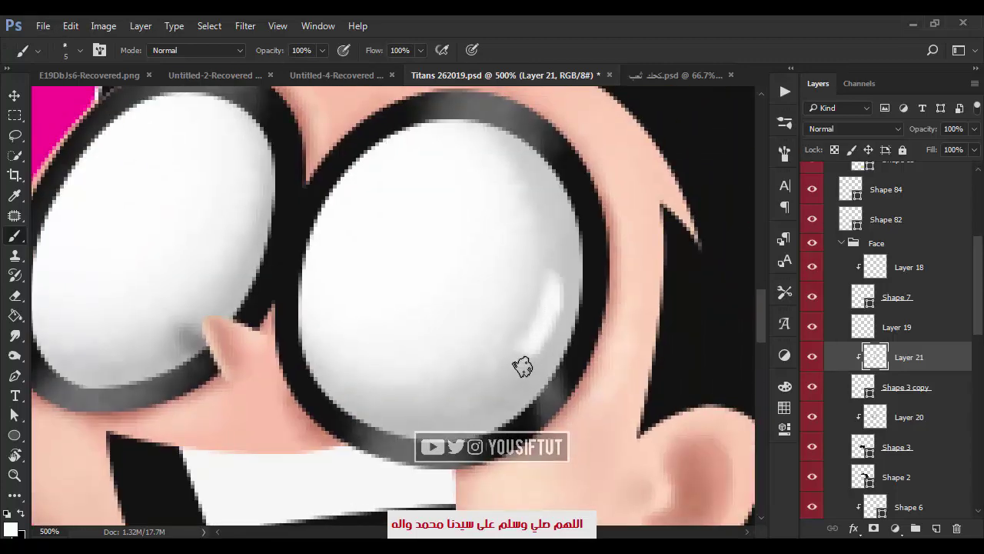
Zoom and pan the view to show Robin's face and Beast Boy.
{"action": "left_click_drag", "start_coordinate": [581, 384], "coordinate": [665, 404]}
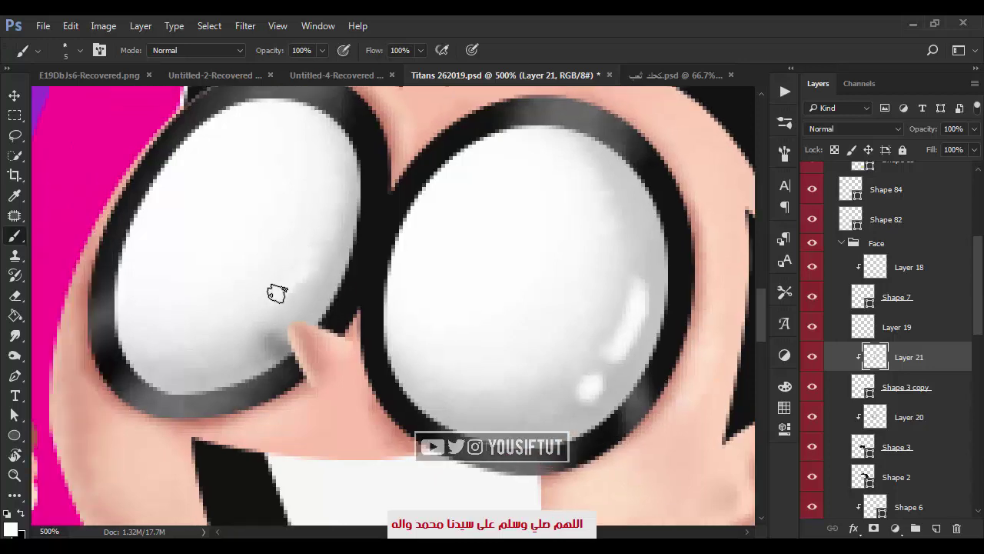
{"action": "key", "text": "z"}
{"action": "scroll", "coordinate": [367, 310], "scroll_direction": "down", "scroll_amount": 2}
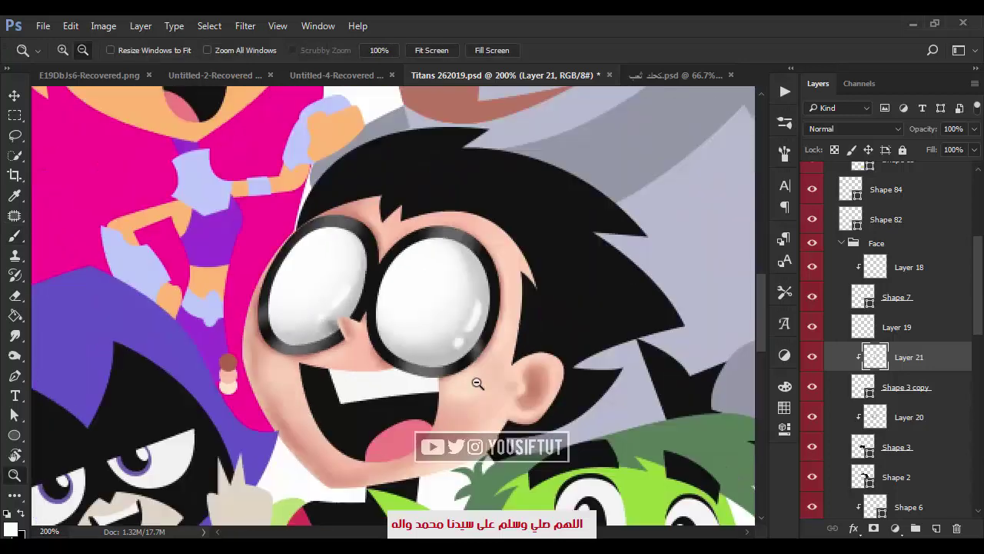
{"action": "scroll", "coordinate": [477, 384], "scroll_direction": "down", "scroll_amount": 2}
{"action": "scroll", "coordinate": [428, 303], "scroll_direction": "up", "scroll_amount": 1}
{"action": "key", "text": "v"}
{"action": "left_click_drag", "start_coordinate": [427, 303], "coordinate": [528, 332]}
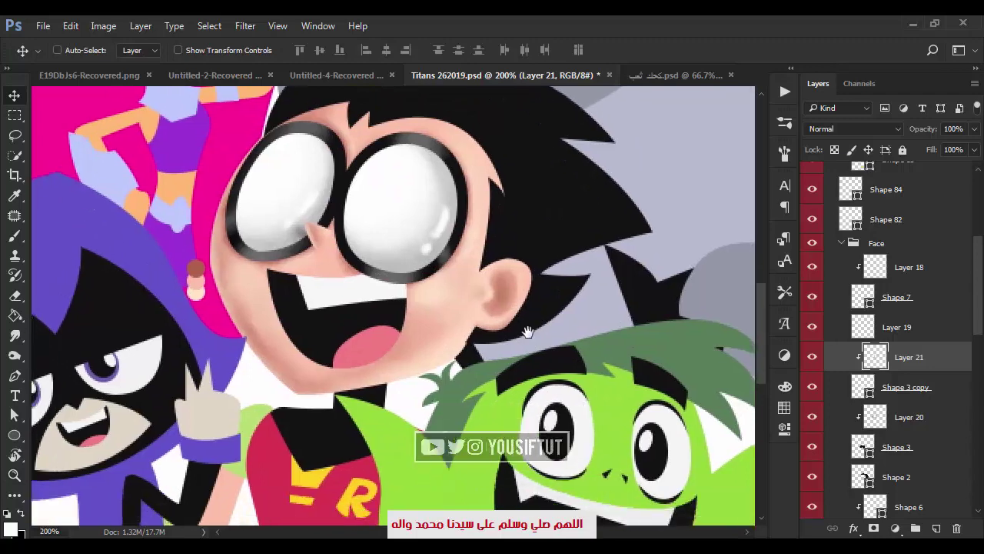
{"action": "scroll", "coordinate": [907, 431], "scroll_direction": "down", "scroll_amount": 3}
On Layer 22, brush #ababab light grey shading along the top of Robin's teeth.
{"action": "left_click", "coordinate": [911, 446]}
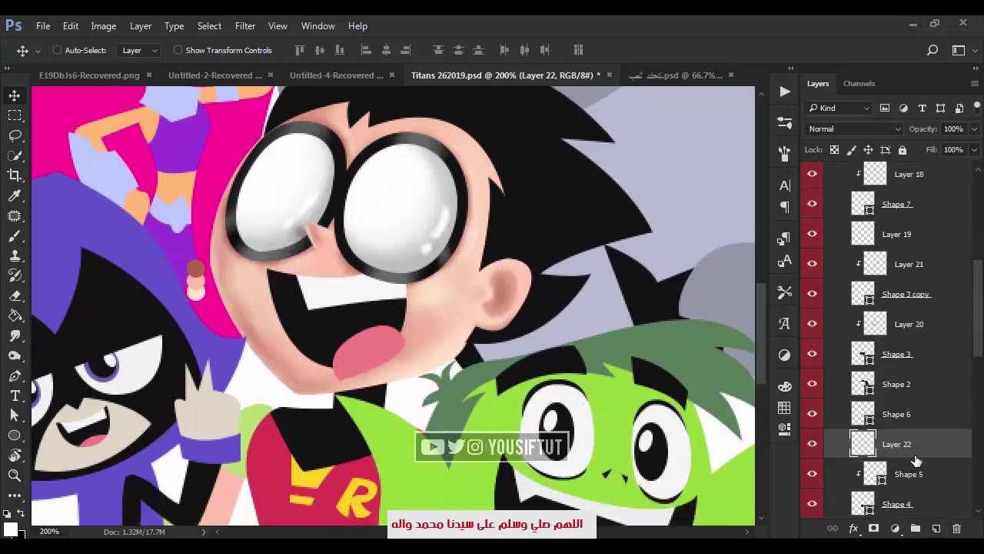
{"action": "key", "text": "b"}
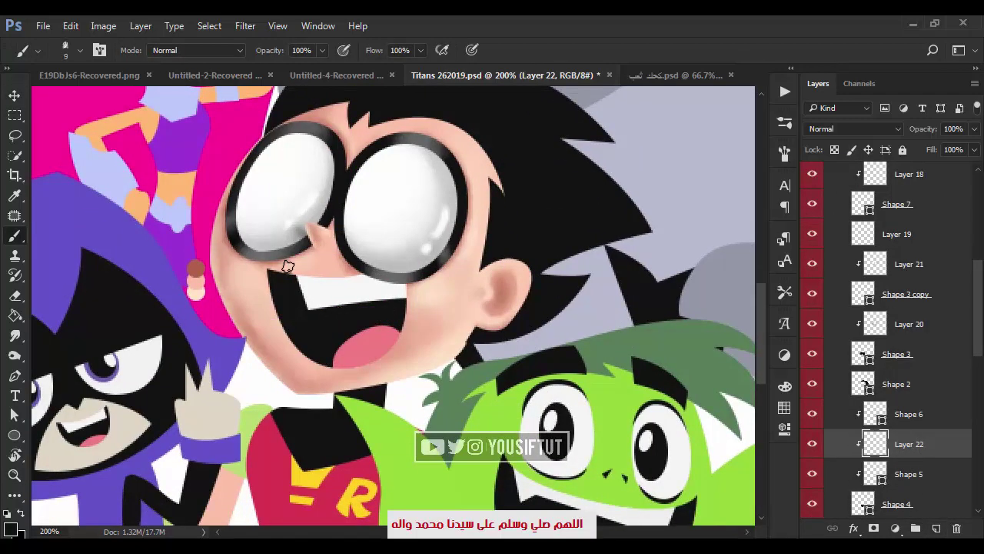
{"action": "key", "text": "bracketright"}
{"action": "key", "text": "bracketright"}
{"action": "key", "text": "bracketright"}
{"action": "key", "text": "bracketright"}
{"action": "left_click", "coordinate": [11, 528]}
{"action": "type", "text": "ababab"}
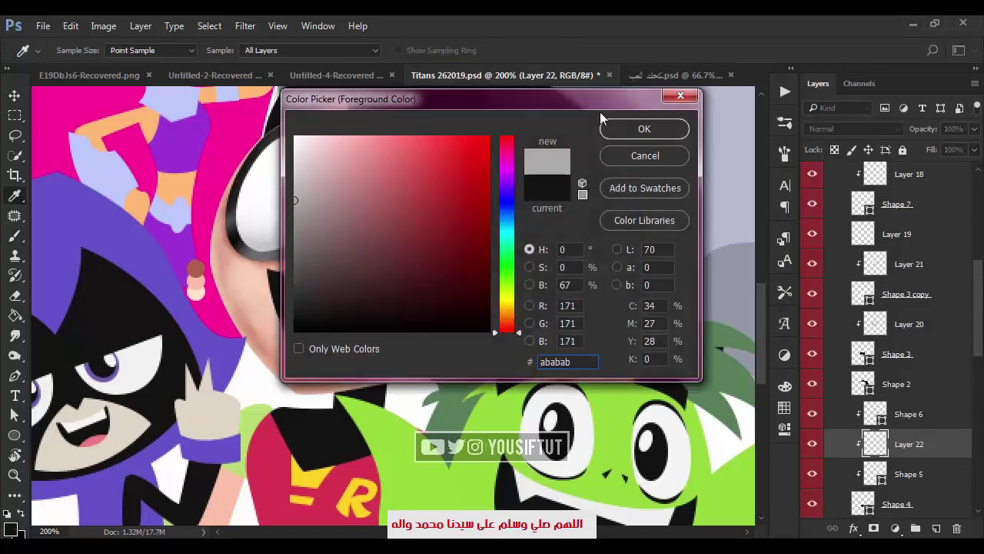
{"action": "left_click", "coordinate": [615, 125]}
{"action": "key", "text": "bracketleft"}
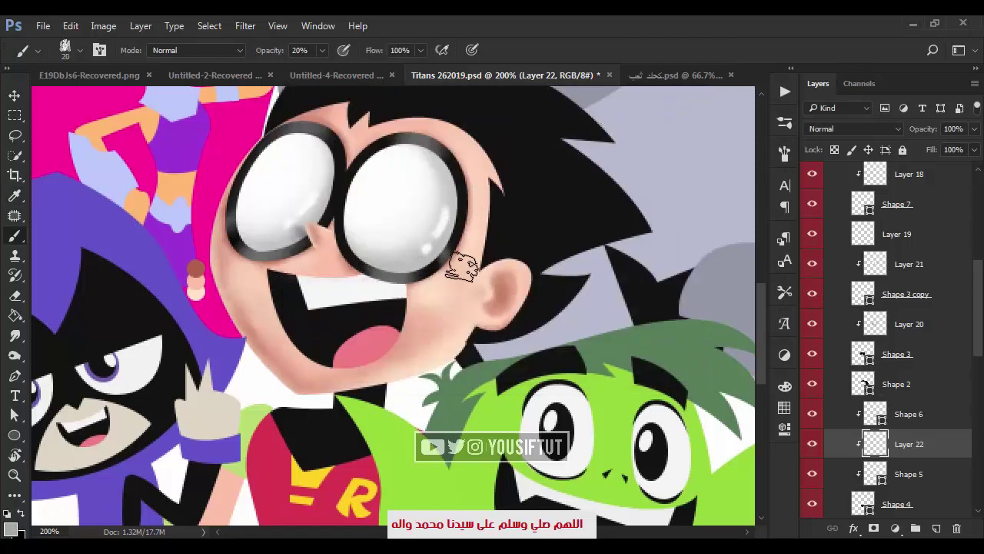
{"action": "left_click_drag", "start_coordinate": [288, 258], "coordinate": [399, 257]}
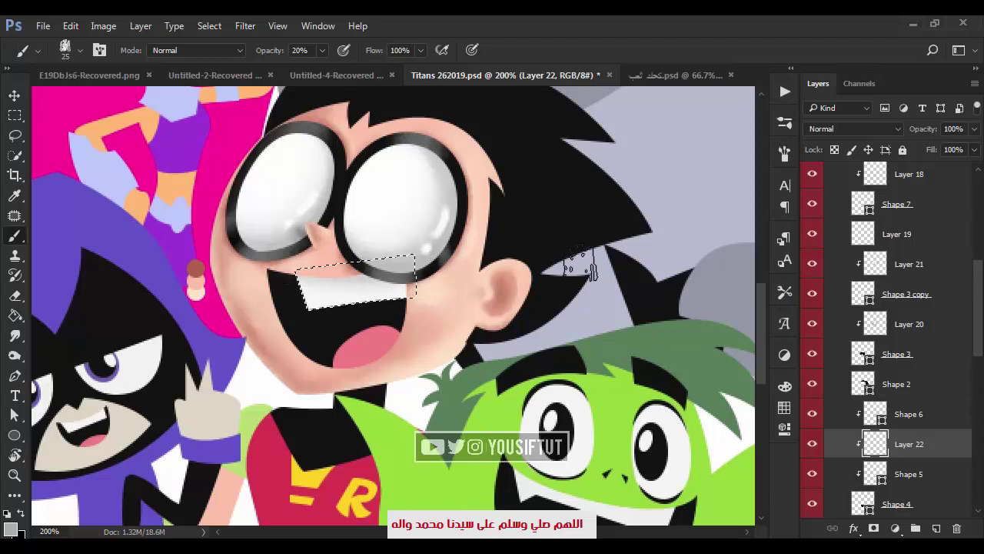
{"action": "key", "text": "z"}
{"action": "left_click", "coordinate": [388, 346]}
Add a new layer above Shape 6 and choose a deep red shading colour.
{"action": "left_click", "coordinate": [914, 413]}
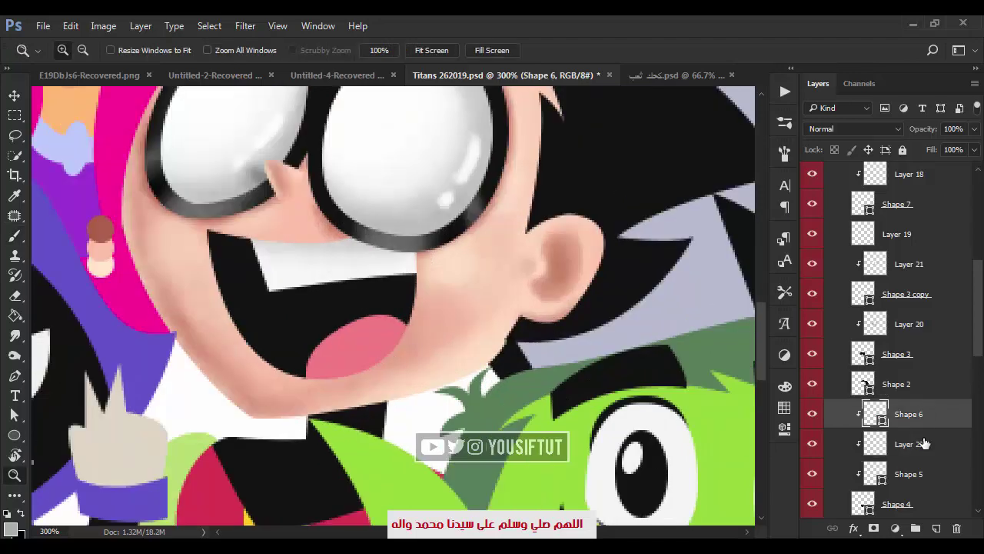
{"action": "left_click", "coordinate": [343, 270]}
{"action": "key", "text": "b"}
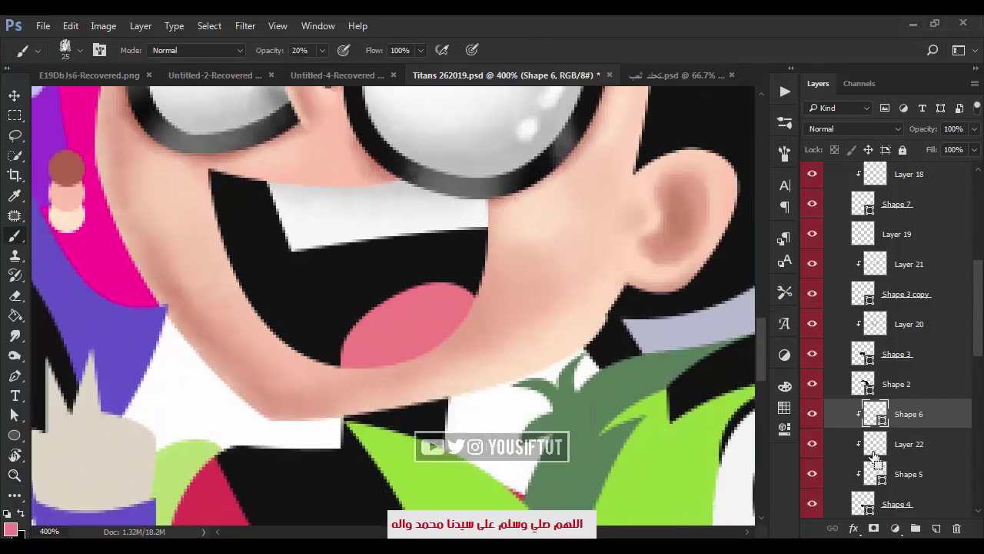
{"action": "left_click", "coordinate": [936, 529]}
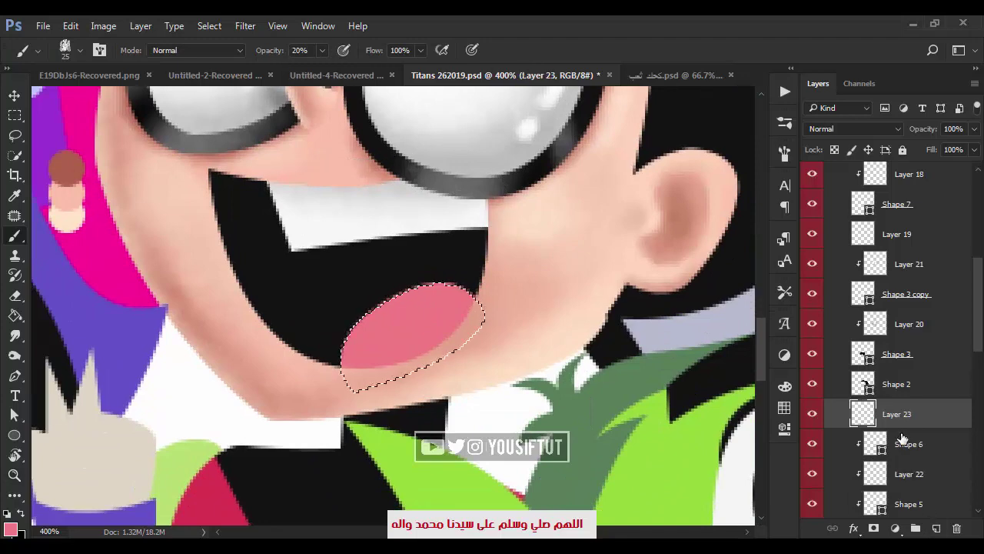
{"action": "left_click", "coordinate": [10, 528]}
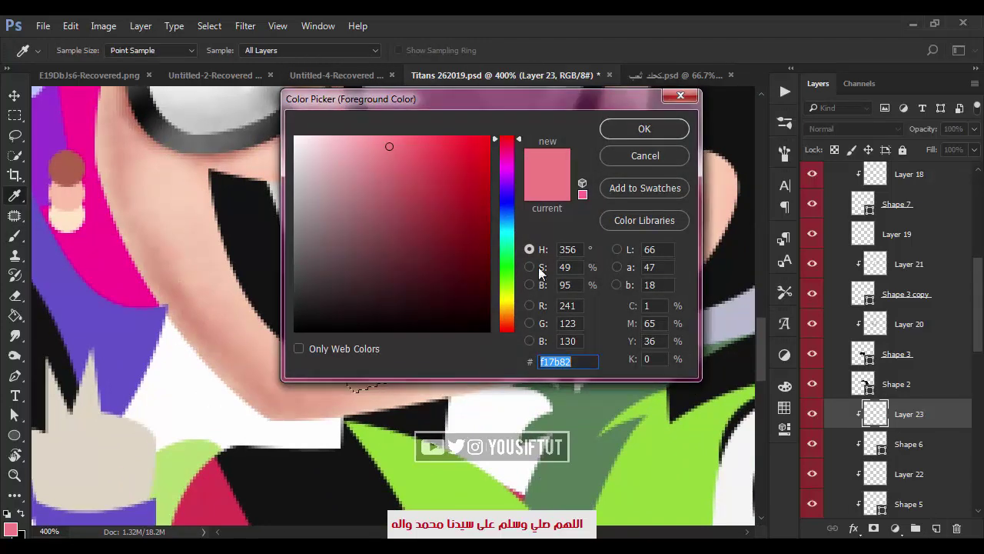
{"action": "left_click", "coordinate": [529, 285]}
{"action": "left_click_drag", "start_coordinate": [507, 146], "coordinate": [508, 205]}
{"action": "left_click", "coordinate": [529, 267]}
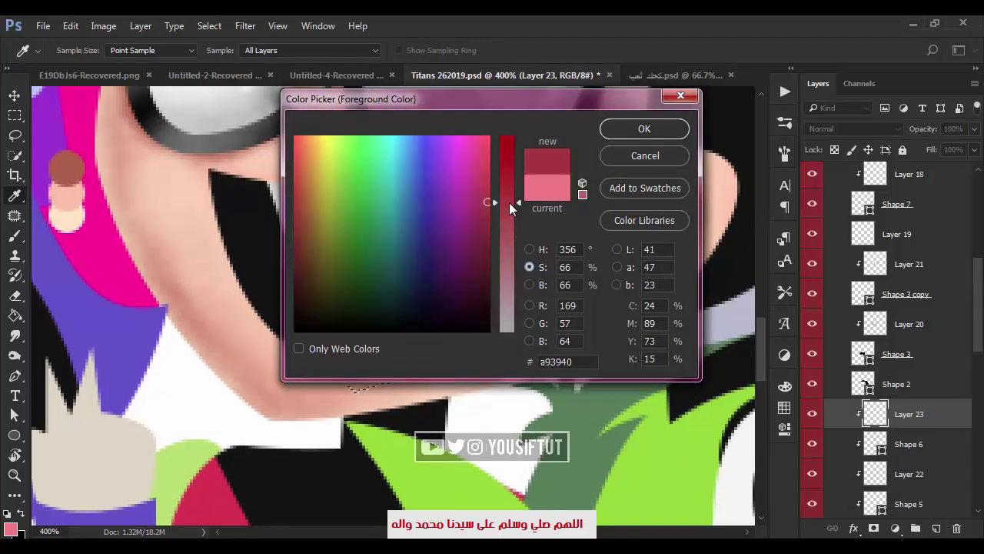
{"action": "left_click", "coordinate": [529, 249]}
{"action": "left_click", "coordinate": [644, 129]}
Shade the tongue with an even darker red, undoing the last stroke.
{"action": "left_click", "coordinate": [8, 67]}
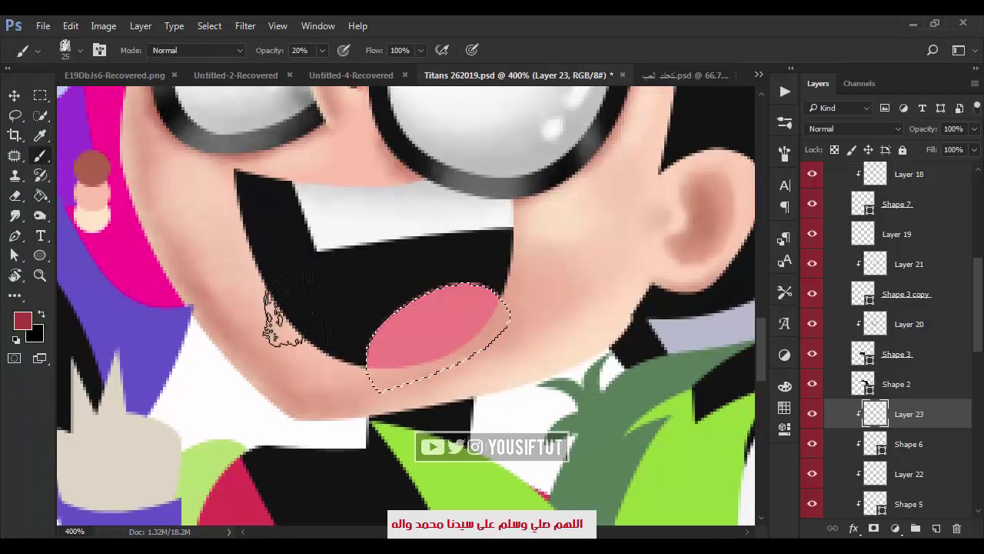
{"action": "key", "text": "bracketright"}
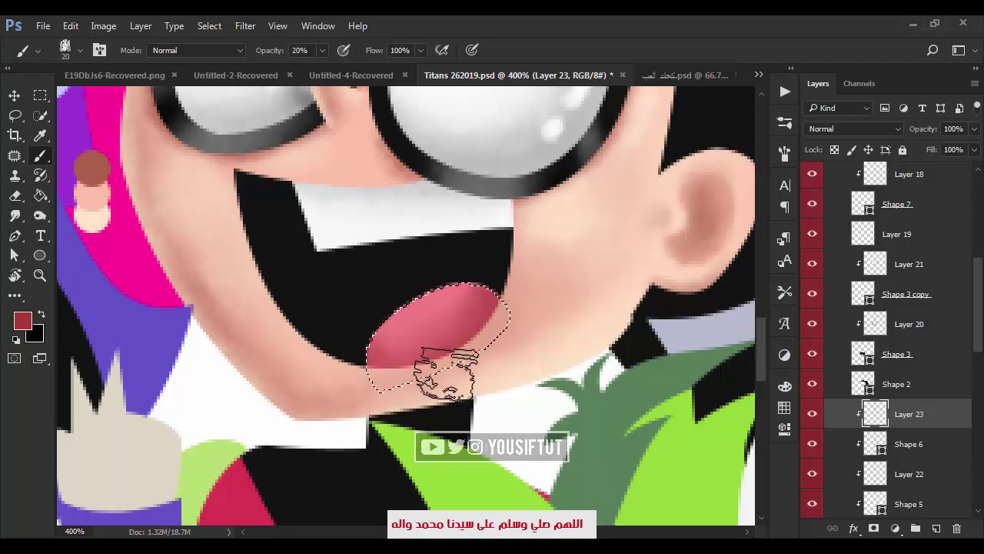
{"action": "left_click", "coordinate": [23, 320]}
{"action": "left_click_drag", "start_coordinate": [508, 261], "coordinate": [505, 147]}
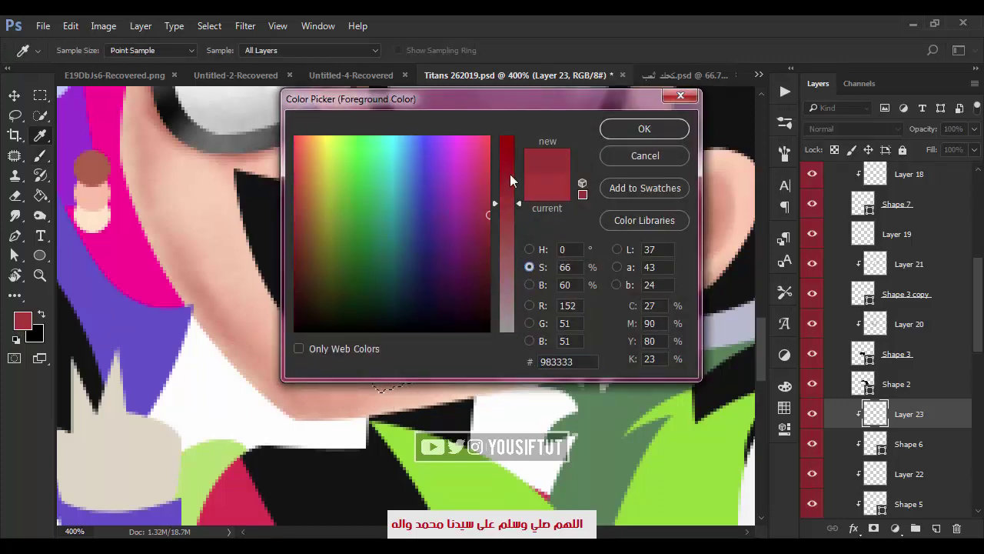
{"action": "left_click", "coordinate": [637, 130]}
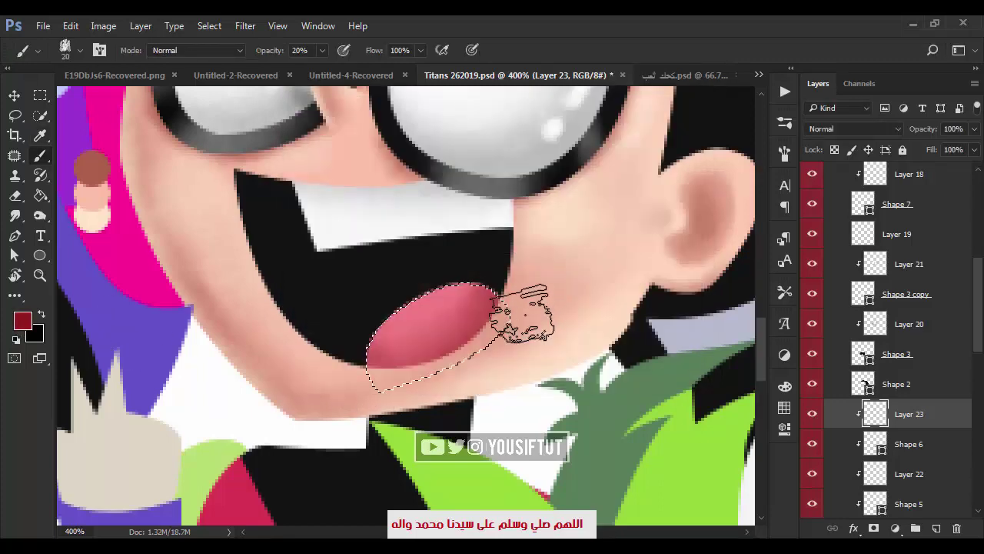
{"action": "key", "text": "ctrl+z"}
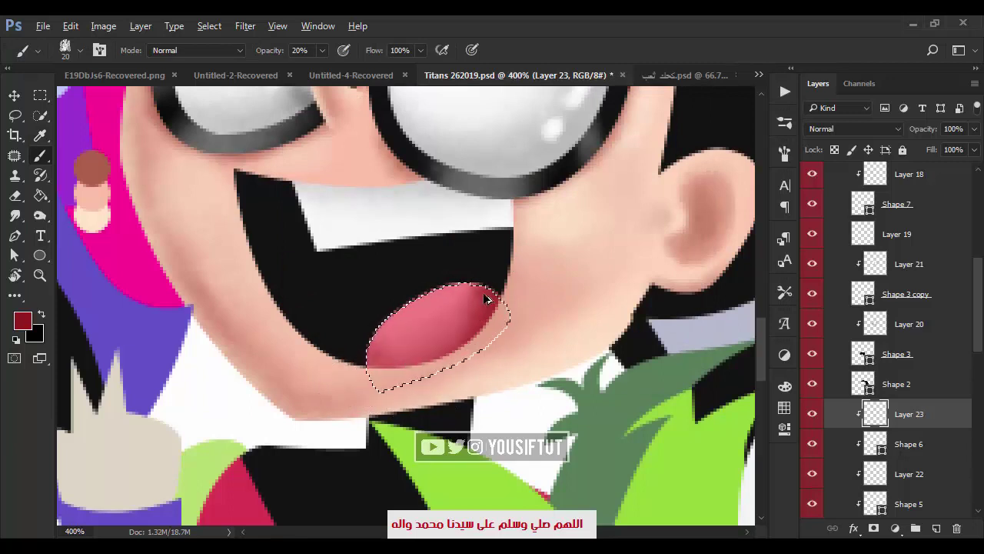
Sample the tongue's pink and set a lighter, less saturated pink.
{"action": "left_click", "coordinate": [407, 307], "text": "alt"}
{"action": "left_click", "coordinate": [23, 320]}
{"action": "left_click", "coordinate": [529, 285]}
{"action": "left_click", "coordinate": [529, 267]}
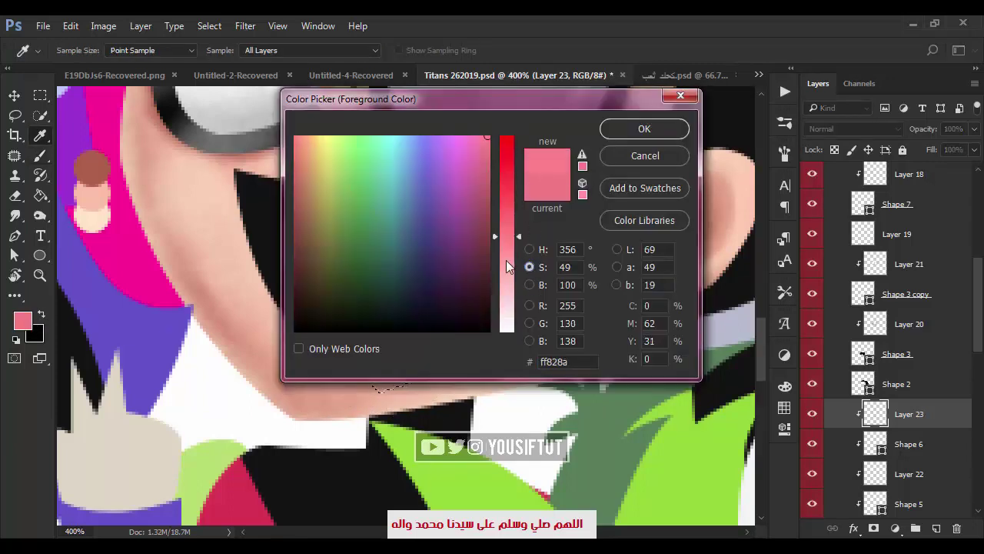
{"action": "left_click_drag", "start_coordinate": [506, 239], "coordinate": [506, 267]}
{"action": "left_click", "coordinate": [529, 249]}
{"action": "left_click", "coordinate": [610, 129]}
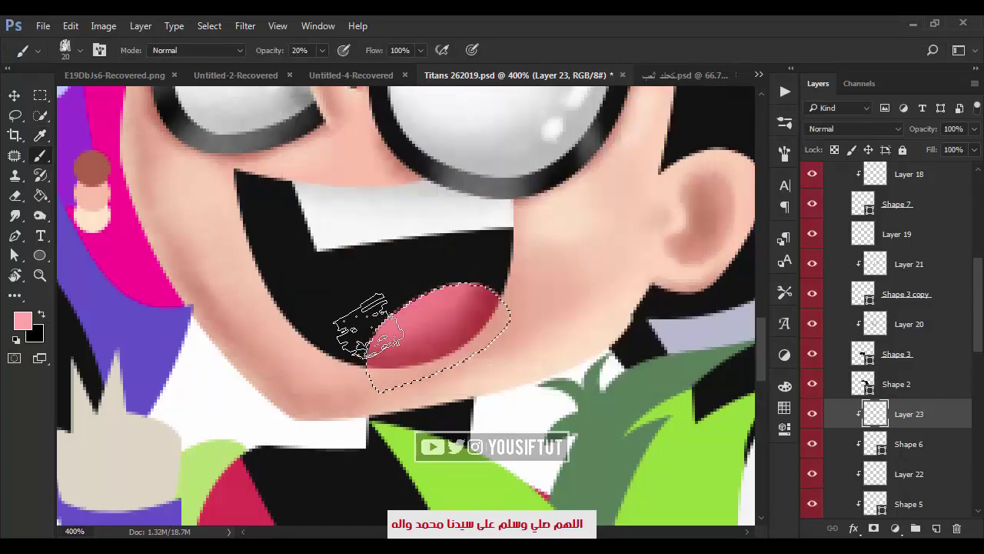
Add a very pale pink highlight on the tongue, deselect, and zoom back out.
{"action": "left_click", "coordinate": [362, 365], "text": "ctrl"}
{"action": "key", "text": "bracketleft"}
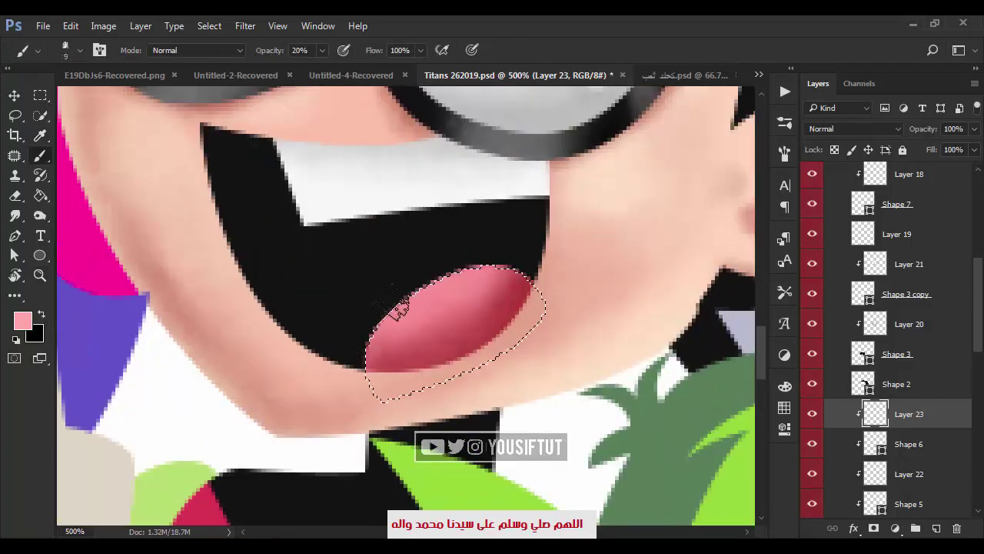
{"action": "key", "text": "bracketleft"}
{"action": "left_click", "coordinate": [341, 213]}
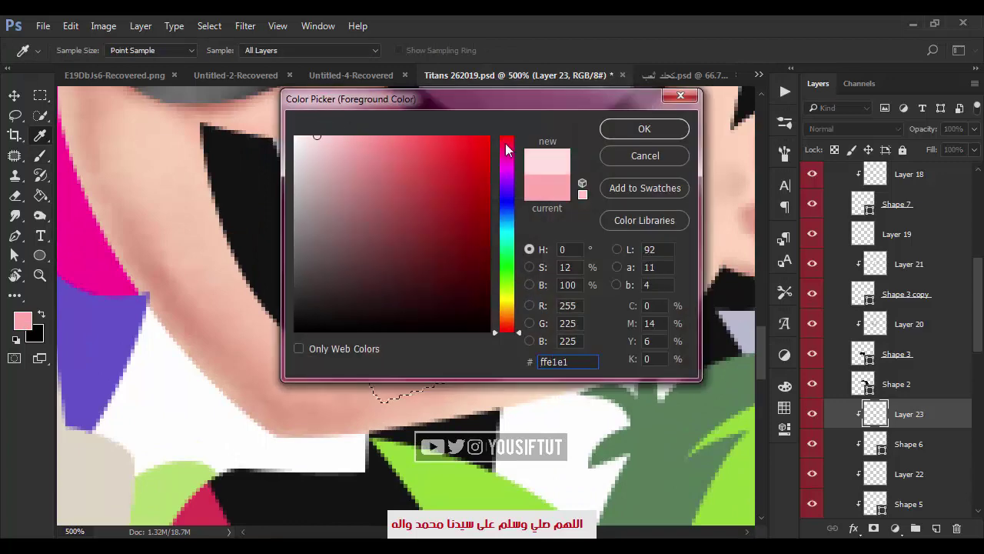
{"action": "left_click", "coordinate": [659, 127]}
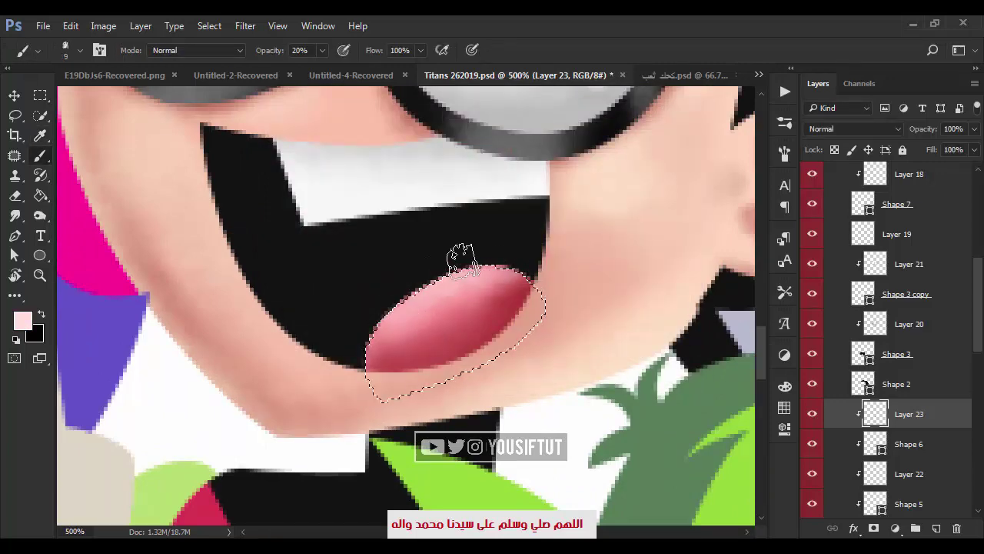
{"action": "key", "text": "ctrl+d"}
{"action": "key", "text": "z"}
{"action": "left_click", "coordinate": [589, 361], "text": "alt"}
{"action": "left_click", "coordinate": [589, 361], "text": "alt"}
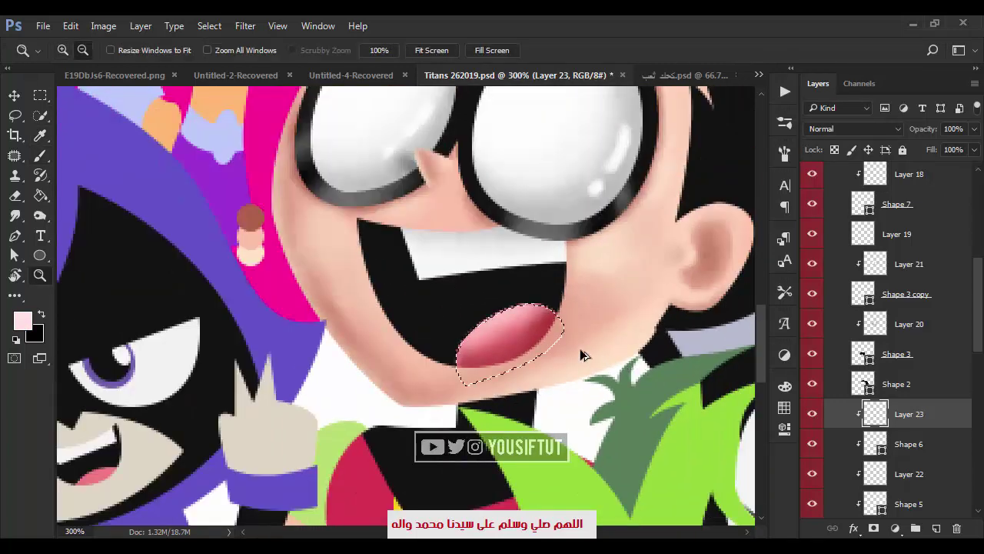
{"action": "key", "text": "ctrl+minus"}
{"action": "key", "text": "ctrl+minus"}
Zoom to Robin and add a new layer above his suit shape layer.
{"action": "key", "text": "v"}
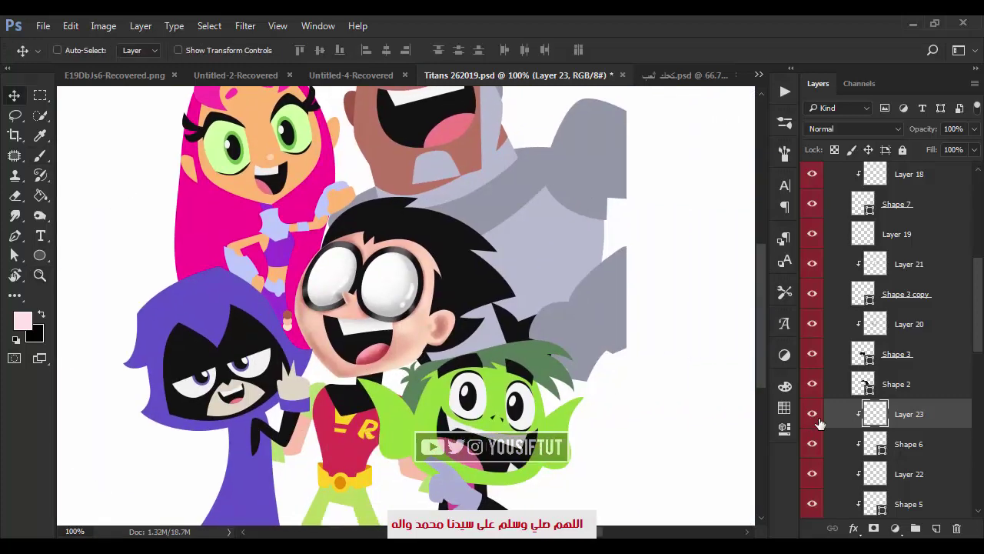
{"action": "key", "text": "z"}
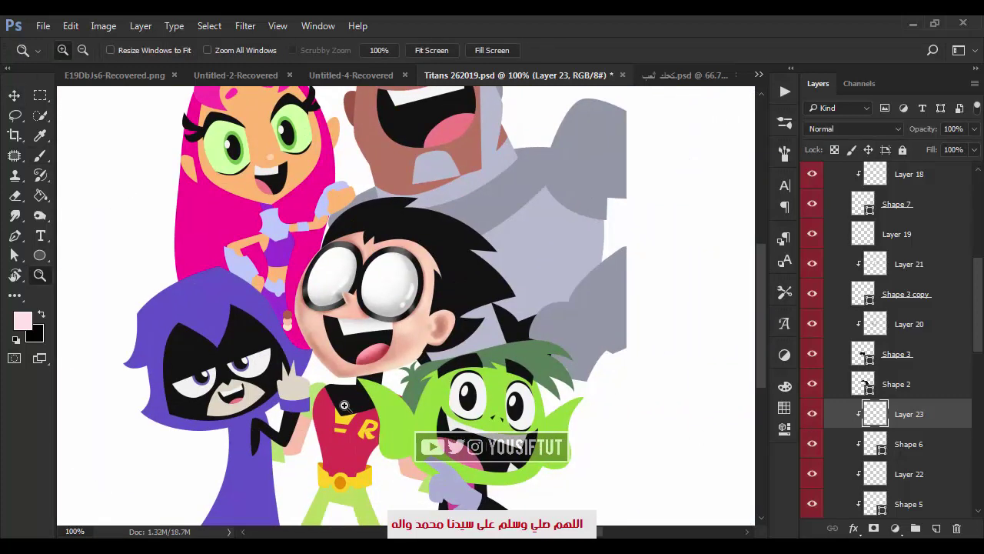
{"action": "left_click", "coordinate": [344, 405]}
{"action": "mouse_move", "coordinate": [291, 346]}
{"action": "left_mouse_down"}
{"action": "mouse_move", "coordinate": [372, 457]}
{"action": "mouse_move", "coordinate": [389, 301]}
{"action": "left_mouse_up"}
{"action": "left_click", "coordinate": [389, 300]}
{"action": "key", "text": "v"}
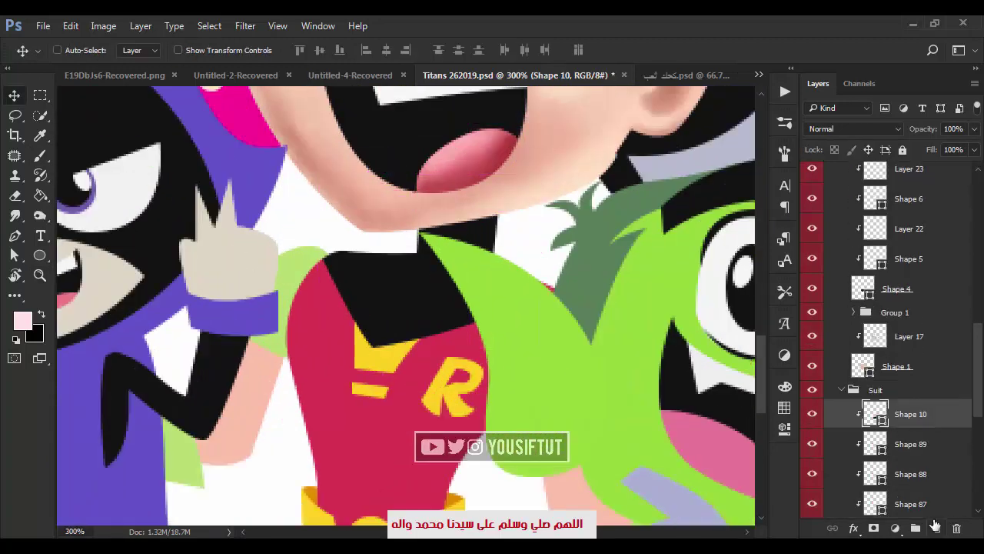
{"action": "left_click", "coordinate": [935, 527]}
Airbrush #aaaaaa grey shading onto Robin's black collar on the clipped layer.
{"action": "key", "text": "b"}
{"action": "key", "text": "i"}
{"action": "left_click", "coordinate": [22, 320]}
{"action": "left_click", "coordinate": [427, 287]}
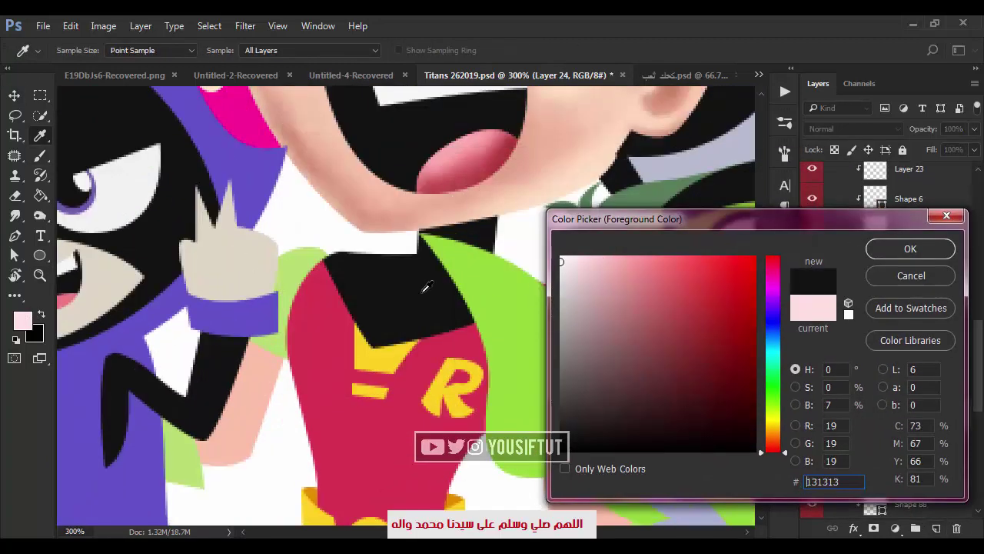
{"action": "type", "text": "aaaaaa"}
{"action": "left_click", "coordinate": [911, 249]}
{"action": "key", "text": "z"}
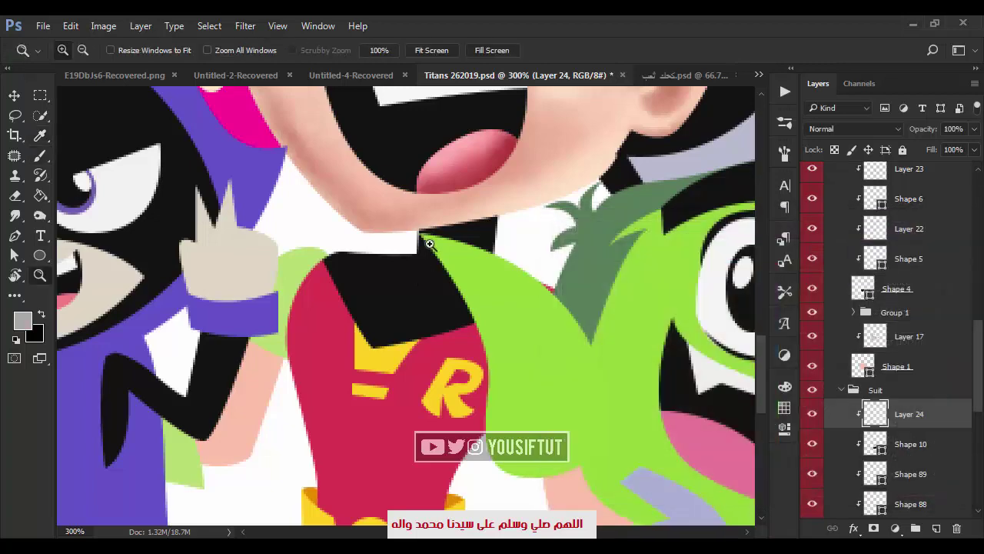
{"action": "left_click", "coordinate": [429, 244]}
{"action": "key", "text": "b"}
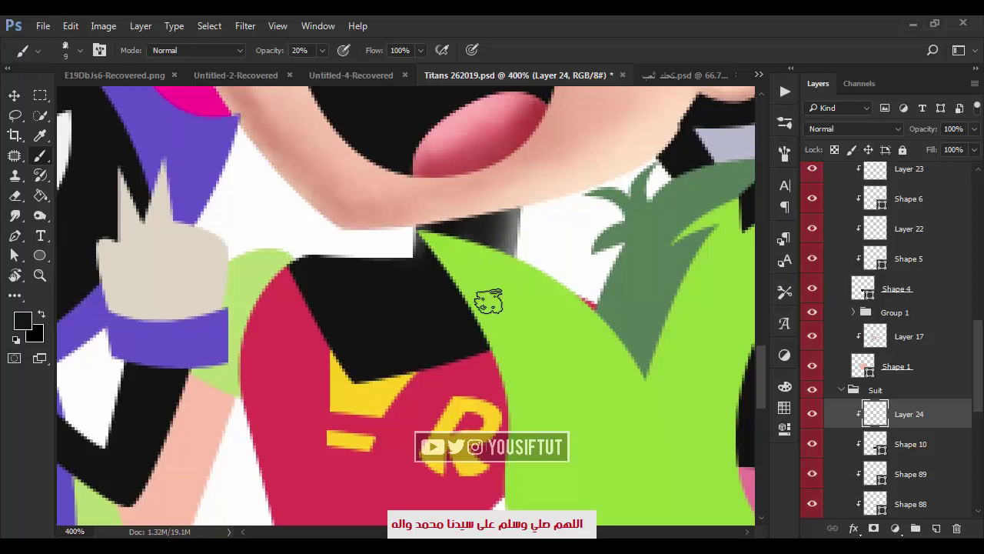
{"action": "scroll", "coordinate": [489, 302], "scroll_direction": "down", "scroll_amount": 5}
{"action": "key", "text": "v"}
{"action": "left_click", "coordinate": [444, 350]}
Add a shading layer and set the foreground to a darker version of the suit red.
{"action": "left_click", "coordinate": [938, 529]}
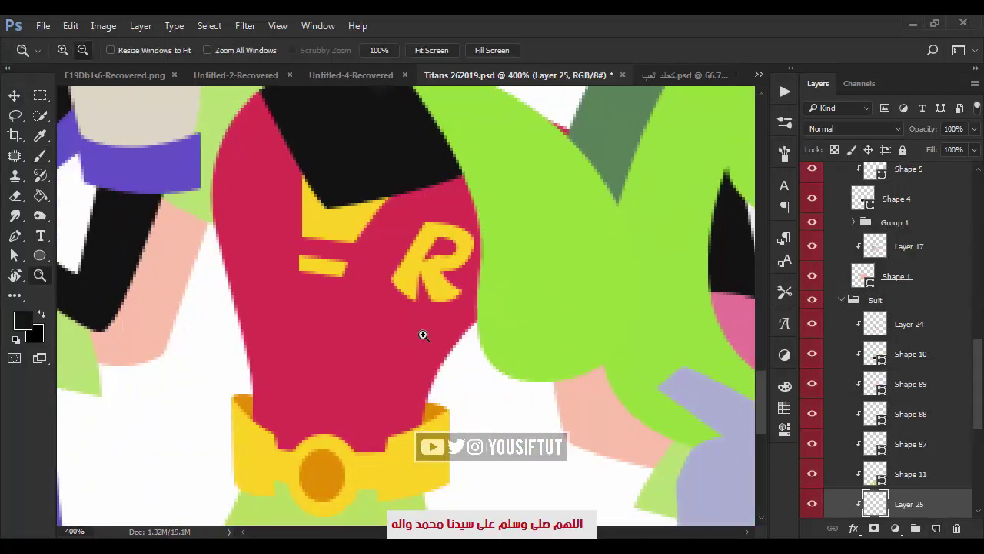
{"action": "key", "text": "ctrl+minus"}
{"action": "left_click", "coordinate": [394, 337], "text": "alt"}
{"action": "left_click", "coordinate": [22, 319]}
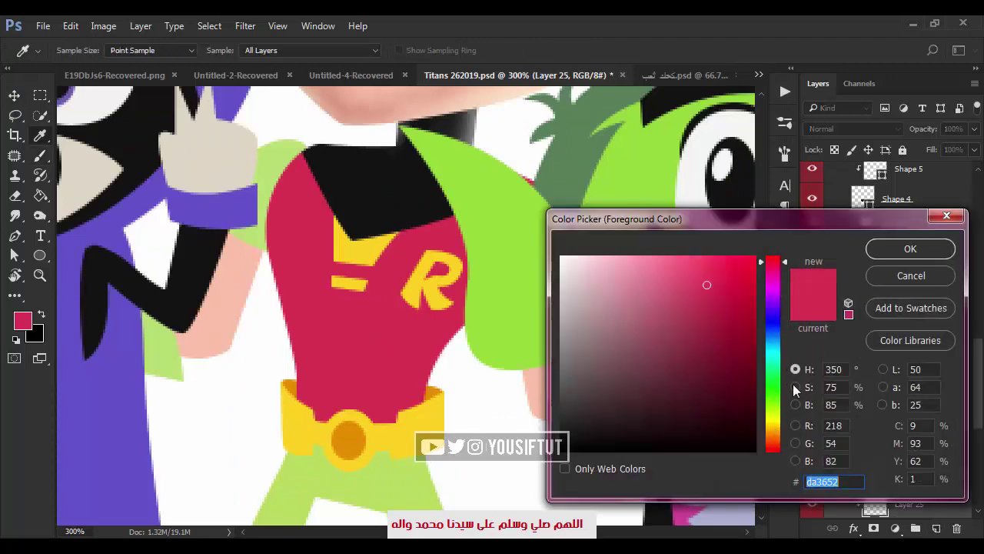
{"action": "left_click", "coordinate": [796, 404]}
{"action": "left_click_drag", "start_coordinate": [775, 286], "coordinate": [774, 332]}
{"action": "left_click", "coordinate": [796, 387]}
{"action": "left_click", "coordinate": [776, 292]}
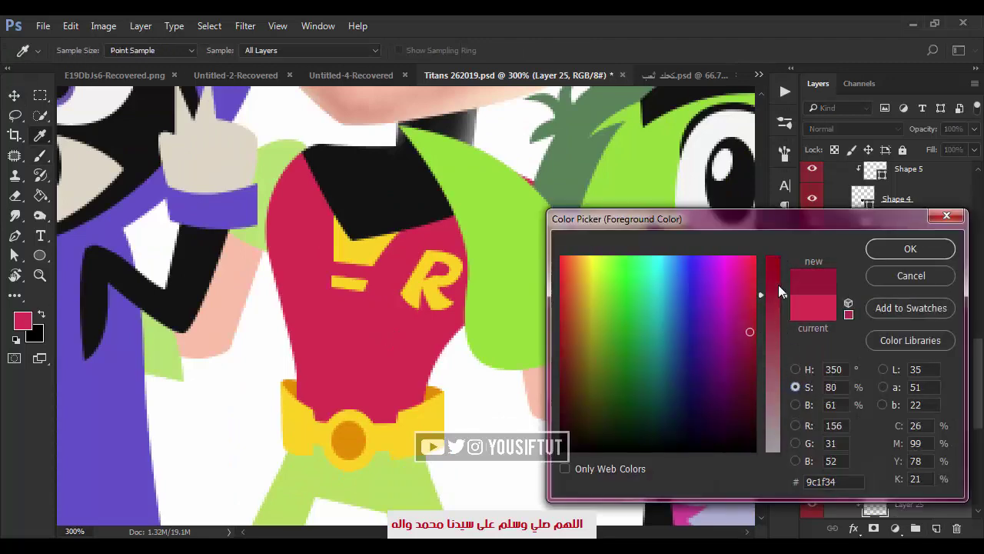
{"action": "left_click", "coordinate": [796, 369]}
{"action": "left_click", "coordinate": [910, 249]}
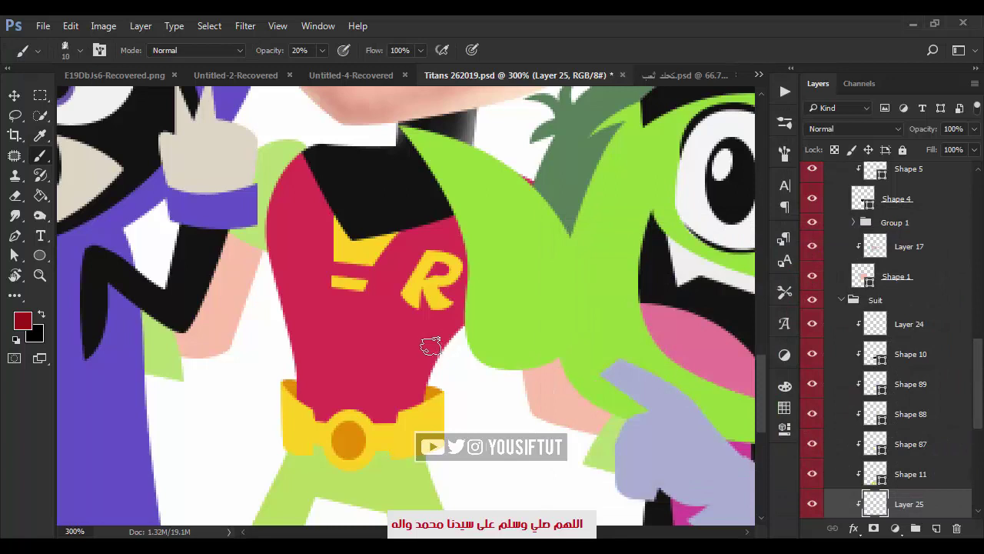
Paint soft dark red shading along the suit's edges and lower torso at brush size 30.
{"action": "key", "text": "bracketright"}
{"action": "key", "text": "bracketright"}
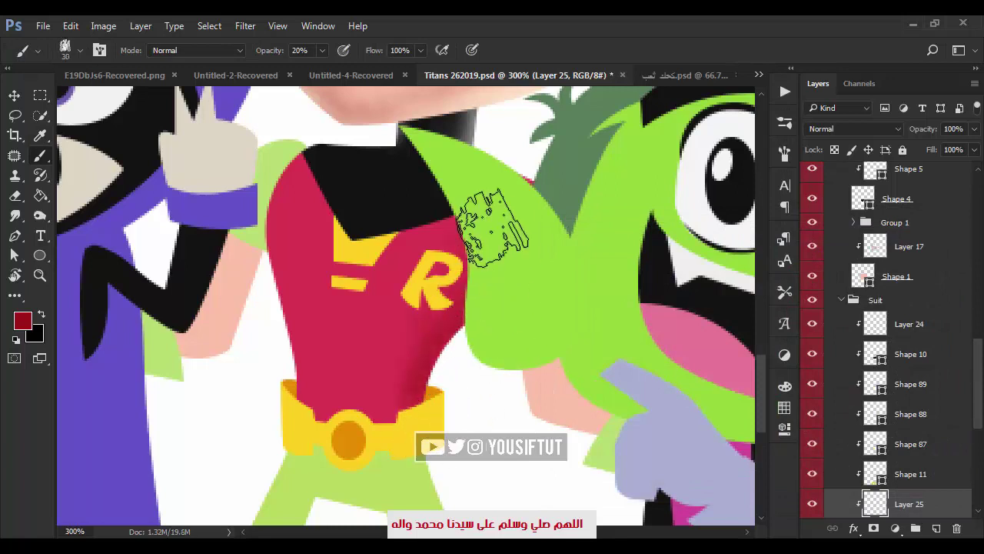
{"action": "left_click_drag", "start_coordinate": [418, 352], "coordinate": [428, 351]}
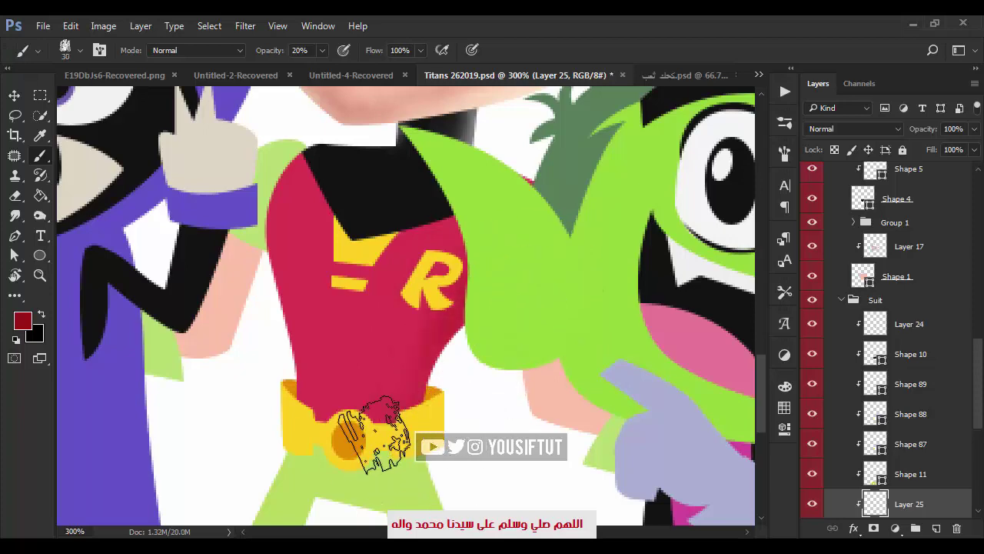
{"action": "key", "text": "bracketright"}
{"action": "key", "text": "bracketright"}
{"action": "key", "text": "bracketright"}
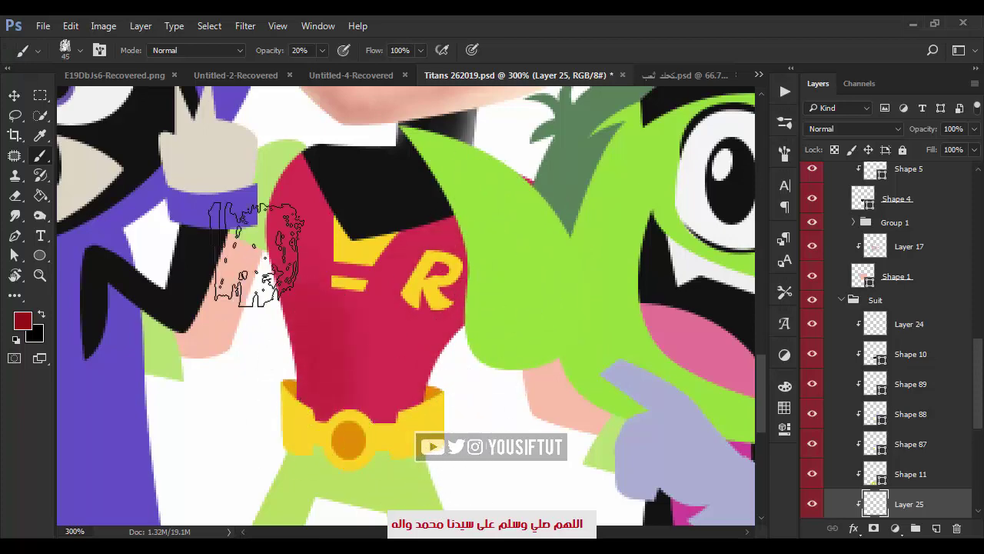
{"action": "key", "text": "bracketleft"}
{"action": "key", "text": "bracketleft"}
{"action": "key", "text": "bracketleft"}
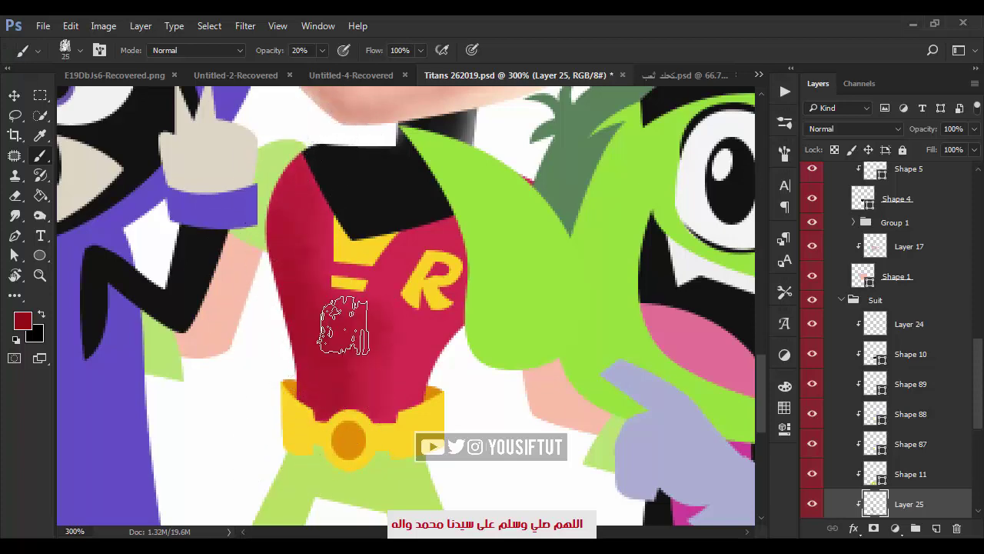
Set the foreground to pink ff7e94 and brush a soft highlight across Robin's red suit.
{"action": "left_click", "coordinate": [22, 320]}
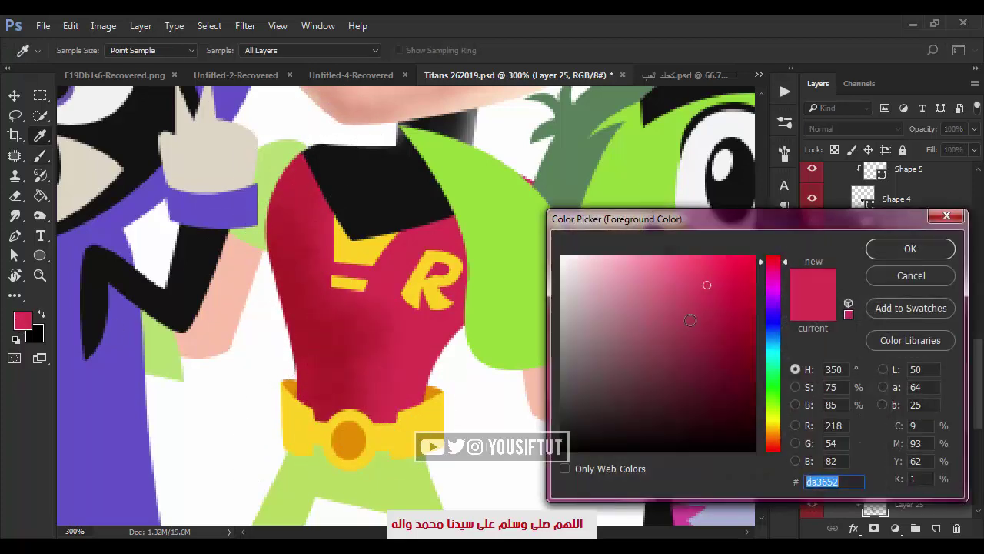
{"action": "left_click", "coordinate": [795, 387]}
{"action": "left_click_drag", "start_coordinate": [772, 308], "coordinate": [772, 355]}
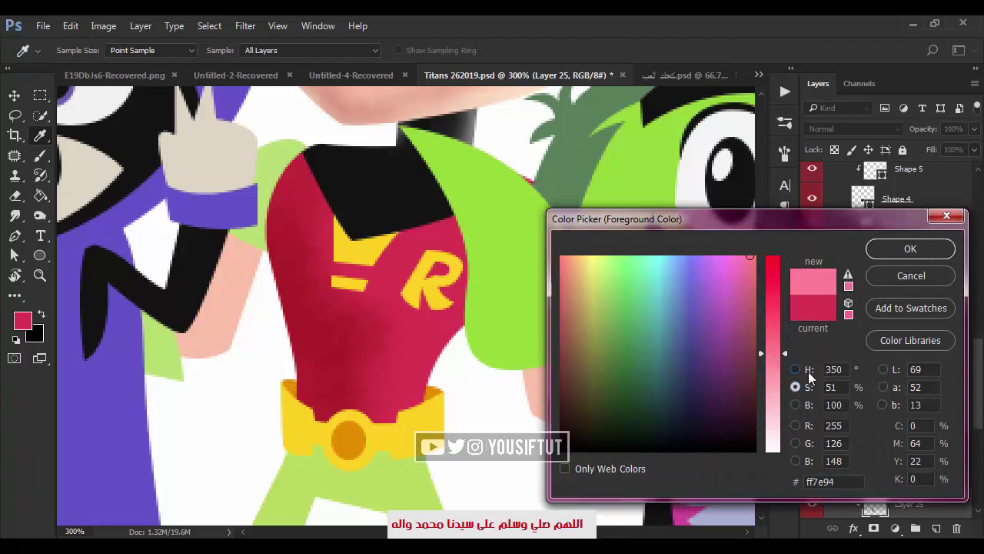
{"action": "left_click", "coordinate": [795, 369]}
{"action": "key", "text": "Return"}
{"action": "left_click_drag", "start_coordinate": [432, 399], "coordinate": [520, 318]}
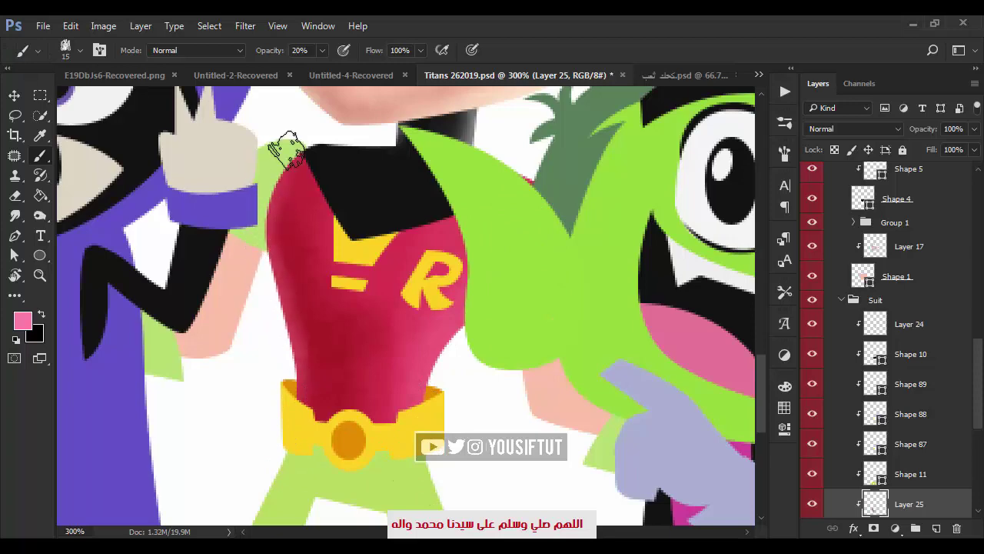
{"action": "key", "text": "bracketright"}
{"action": "key", "text": "bracketright"}
{"action": "key", "text": "bracketright"}
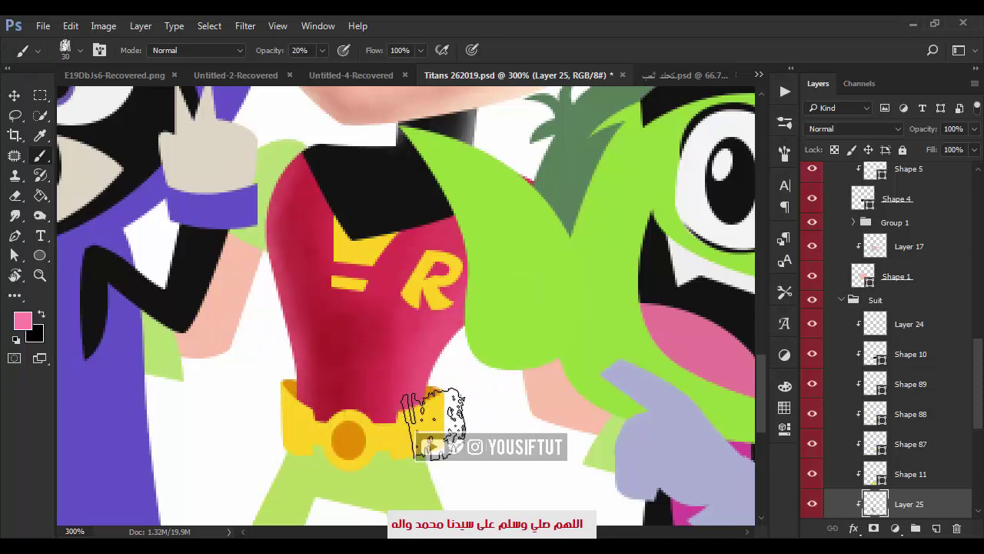
Zoom in on the suit above the belt and choose a dark red swatch with a smaller brush.
{"action": "scroll", "coordinate": [431, 408], "scroll_direction": "down", "scroll_amount": 3}
{"action": "scroll", "coordinate": [364, 439], "scroll_direction": "up", "scroll_amount": 4}
{"action": "left_click", "coordinate": [502, 374], "text": "alt"}
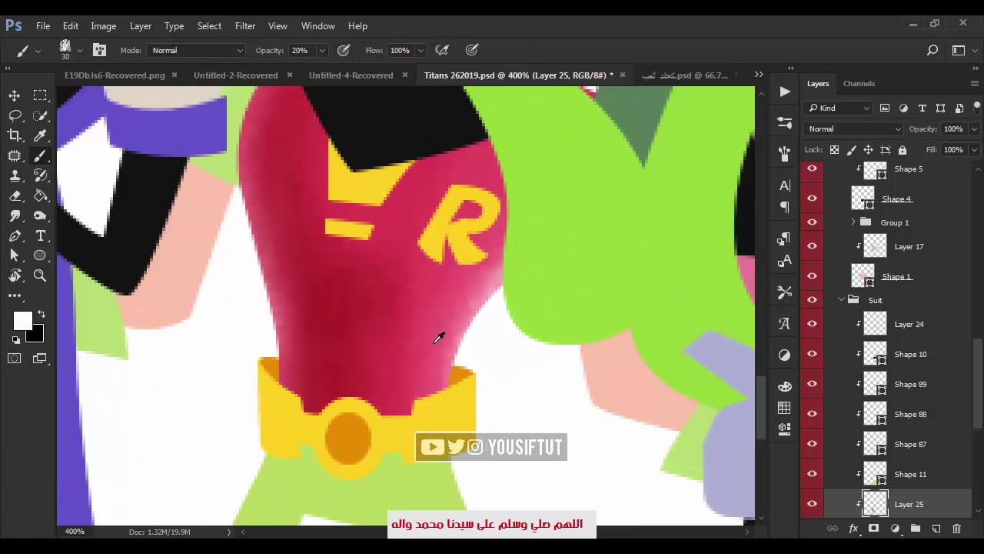
{"action": "key", "text": "bracketleft"}
{"action": "key", "text": "bracketleft"}
{"action": "key", "text": "bracketleft"}
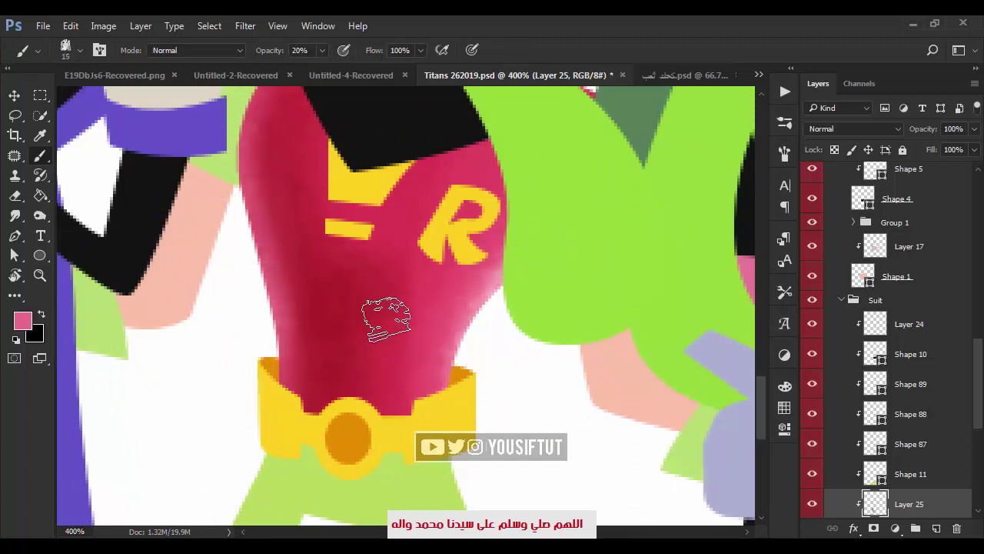
{"action": "left_click", "coordinate": [784, 407]}
{"action": "left_click", "coordinate": [650, 378]}
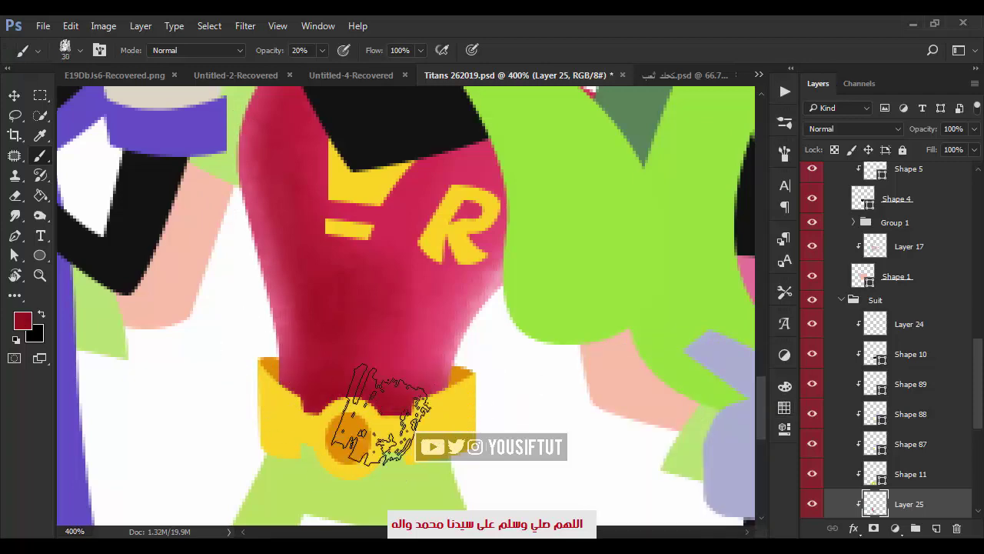
Set the foreground to very dark red #4d1414 with a slightly larger brush.
{"action": "key", "text": "bracketright"}
{"action": "left_click", "coordinate": [22, 320]}
{"action": "left_click", "coordinate": [706, 392]}
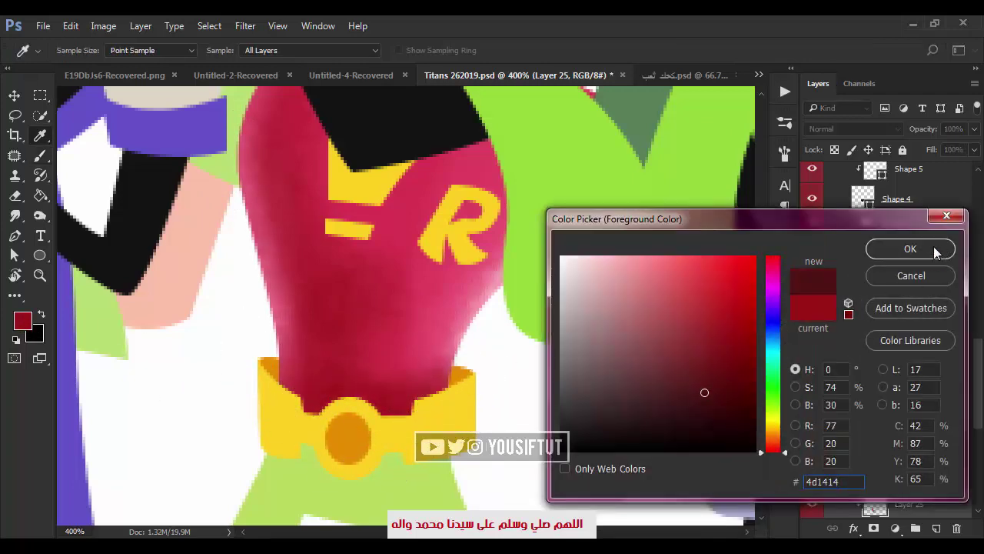
{"action": "left_click", "coordinate": [919, 248]}
{"action": "key", "text": "bracketright"}
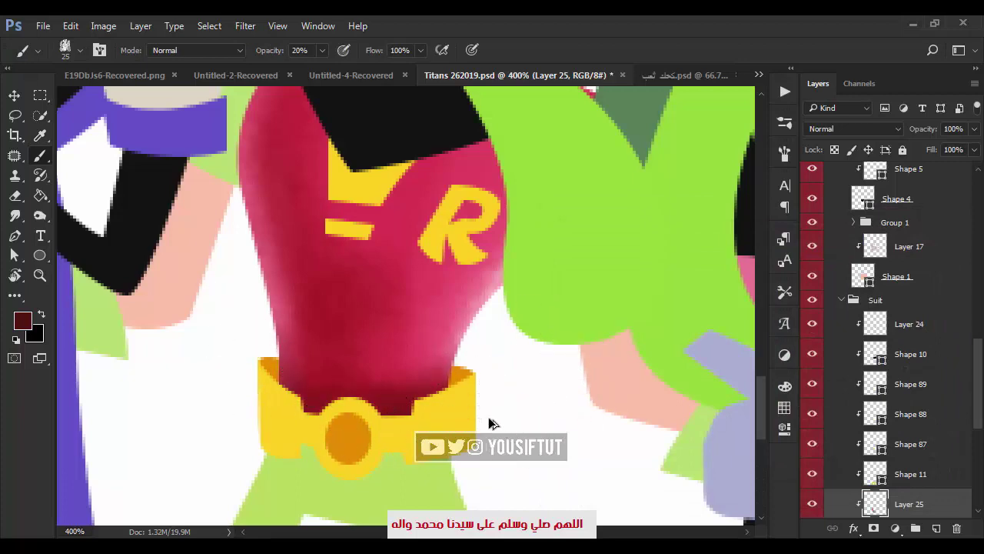
Check the shading zoomed out, then sample pink and crimson from the suit to blend.
{"action": "key", "text": "z"}
{"action": "left_click", "coordinate": [549, 417], "text": "alt"}
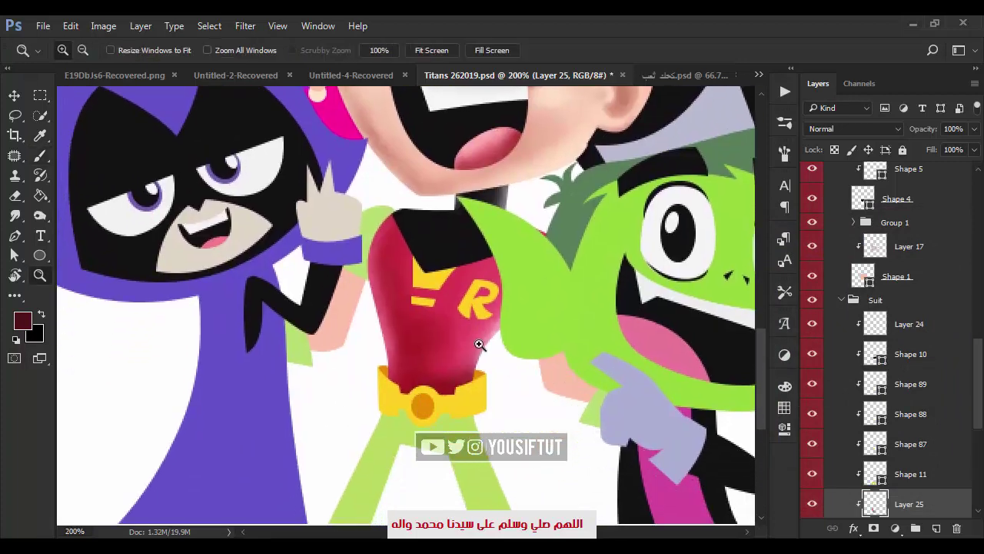
{"action": "left_click", "coordinate": [479, 345]}
{"action": "key", "text": "b"}
{"action": "left_click", "coordinate": [462, 362], "text": "alt"}
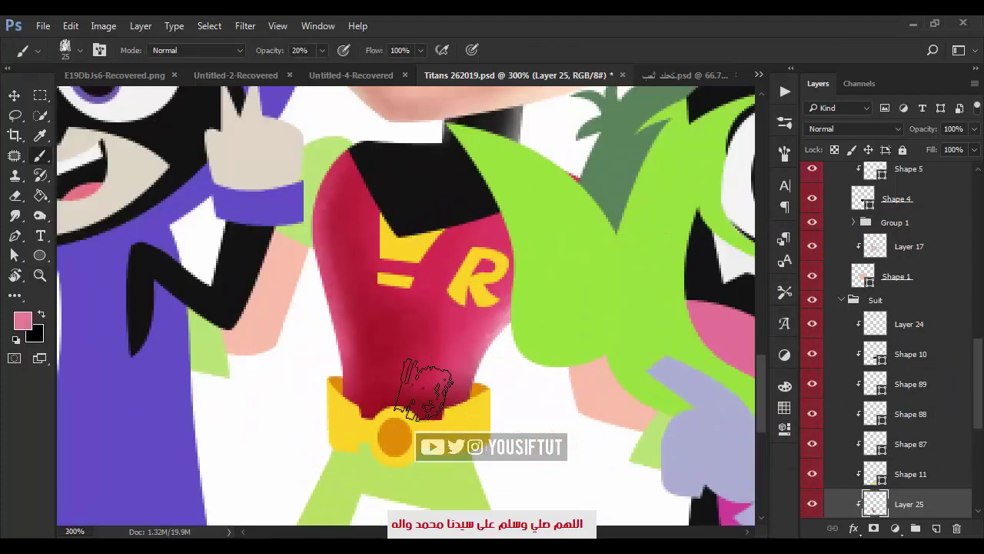
{"action": "left_click", "coordinate": [416, 353], "text": "alt"}
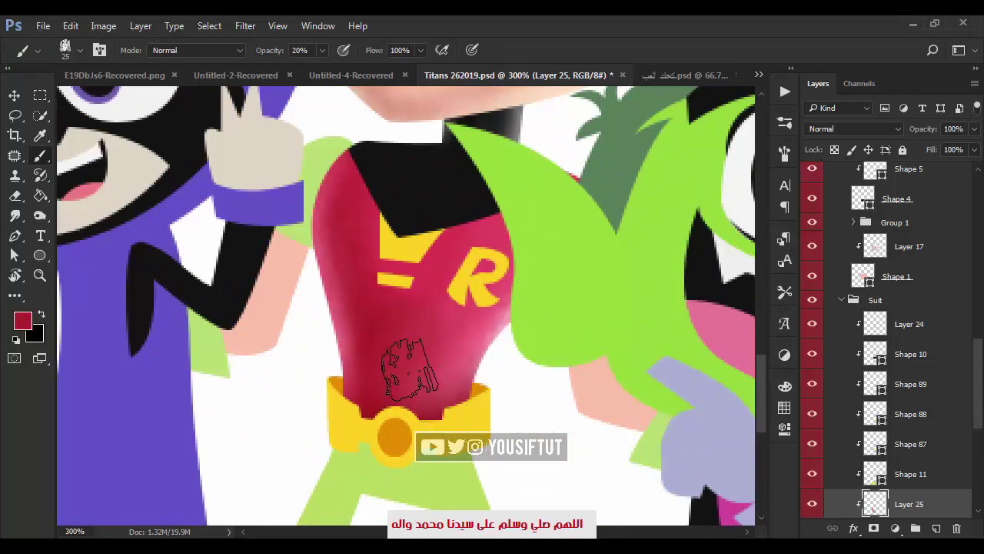
{"action": "scroll", "coordinate": [410, 368], "scroll_direction": "up", "scroll_amount": 2}
{"action": "left_click", "coordinate": [473, 363], "text": "alt"}
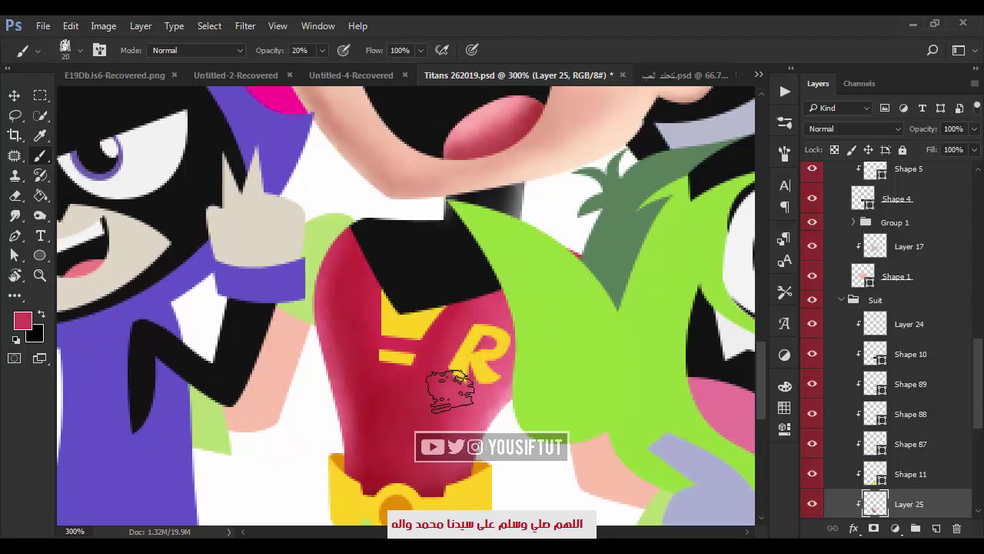
Zoom out to the whole group illustration, then back in on Robin's torso.
{"action": "key", "text": "z"}
{"action": "left_click", "coordinate": [450, 391], "text": "alt"}
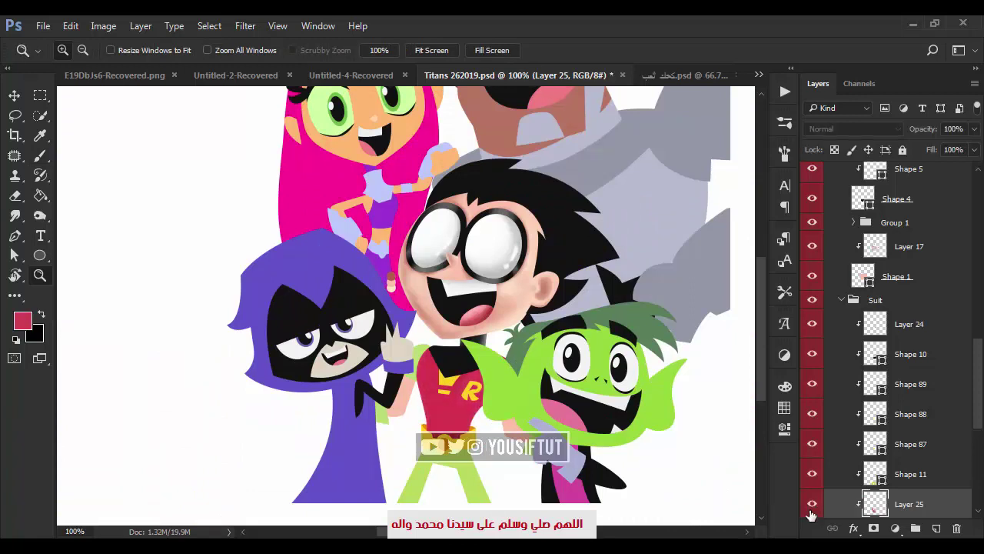
{"action": "left_click_drag", "start_coordinate": [300, 274], "coordinate": [515, 502]}
{"action": "key", "text": "b"}
{"action": "mouse_move", "coordinate": [466, 379]}
{"action": "left_mouse_down"}
{"action": "mouse_move", "coordinate": [486, 323]}
{"action": "mouse_move", "coordinate": [477, 259]}
{"action": "left_mouse_up"}
Add a new layer above Robin's belt layer and sample the green of his legs.
{"action": "key", "text": "v"}
{"action": "left_click", "coordinate": [411, 319], "text": "ctrl"}
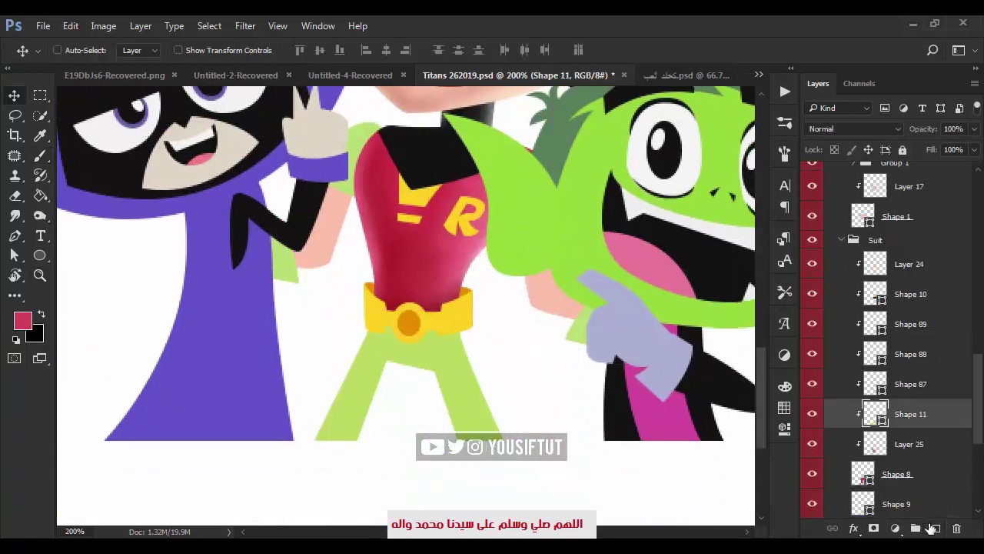
{"action": "left_click", "coordinate": [935, 529]}
{"action": "key", "text": "i"}
{"action": "left_click", "coordinate": [459, 374]}
Darken the sampled green in the Color Picker for leg shading.
{"action": "left_click", "coordinate": [22, 319]}
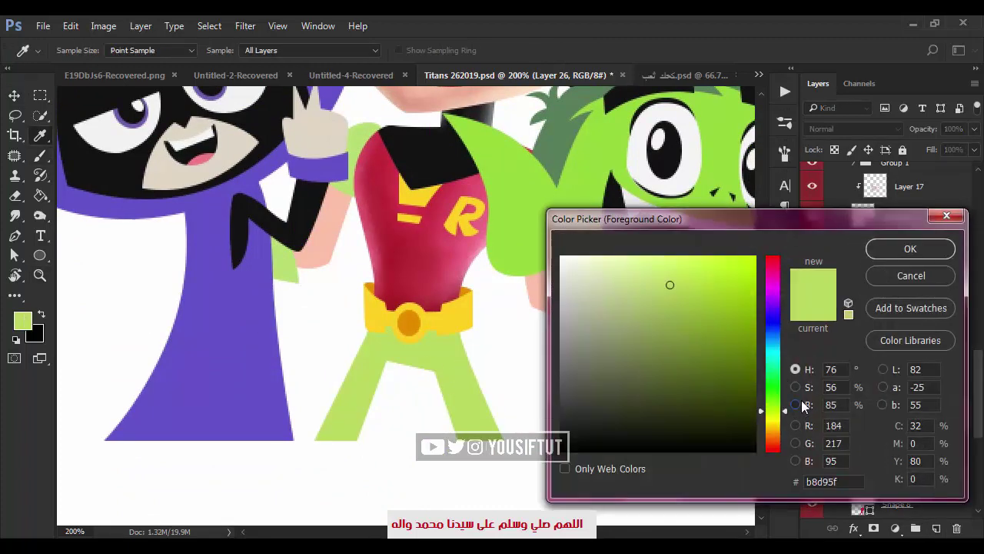
{"action": "left_click", "coordinate": [796, 404]}
{"action": "mouse_move", "coordinate": [774, 317]}
{"action": "left_mouse_down"}
{"action": "mouse_move", "coordinate": [774, 344]}
{"action": "mouse_move", "coordinate": [777, 296]}
{"action": "left_mouse_up"}
{"action": "left_click", "coordinate": [796, 387]}
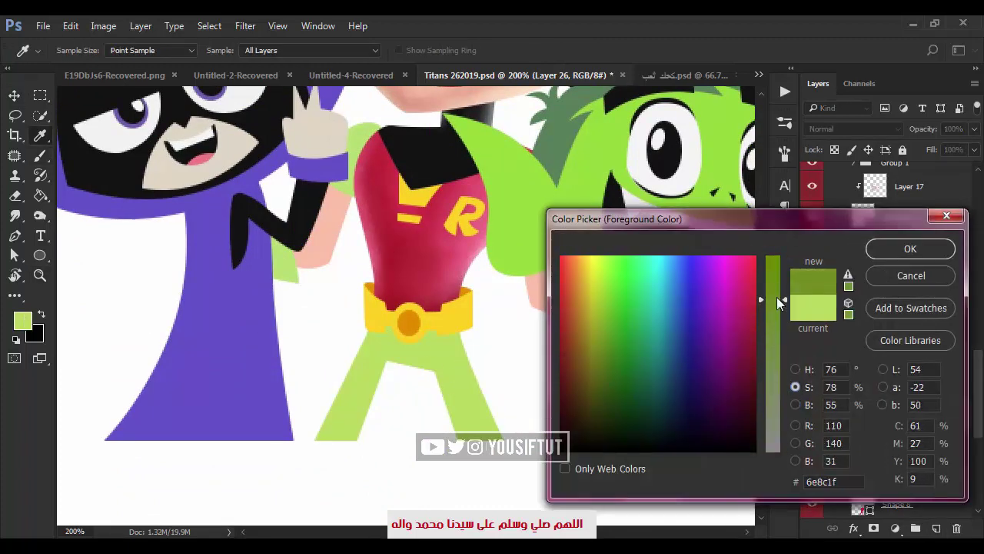
{"action": "left_click", "coordinate": [796, 369]}
{"action": "left_click_drag", "start_coordinate": [772, 411], "coordinate": [771, 399]}
{"action": "left_click", "coordinate": [910, 248]}
{"action": "key", "text": "b"}
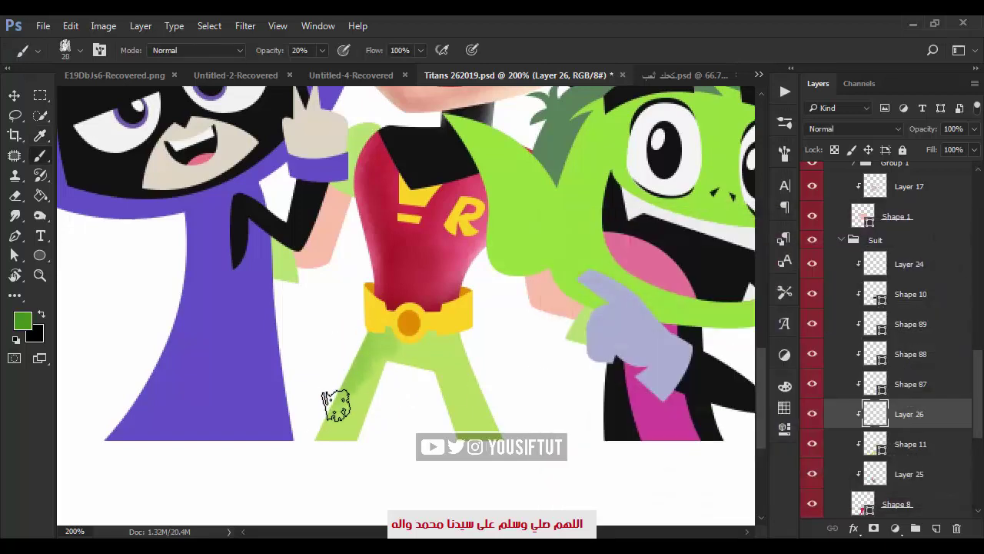
Airbrush darker green shading along Robin's left and right legs with a larger brush.
{"action": "key", "text": "bracketright"}
{"action": "mouse_move", "coordinate": [336, 457]}
{"action": "left_mouse_down"}
{"action": "mouse_move", "coordinate": [341, 373]}
{"action": "mouse_move", "coordinate": [388, 327]}
{"action": "left_mouse_up"}
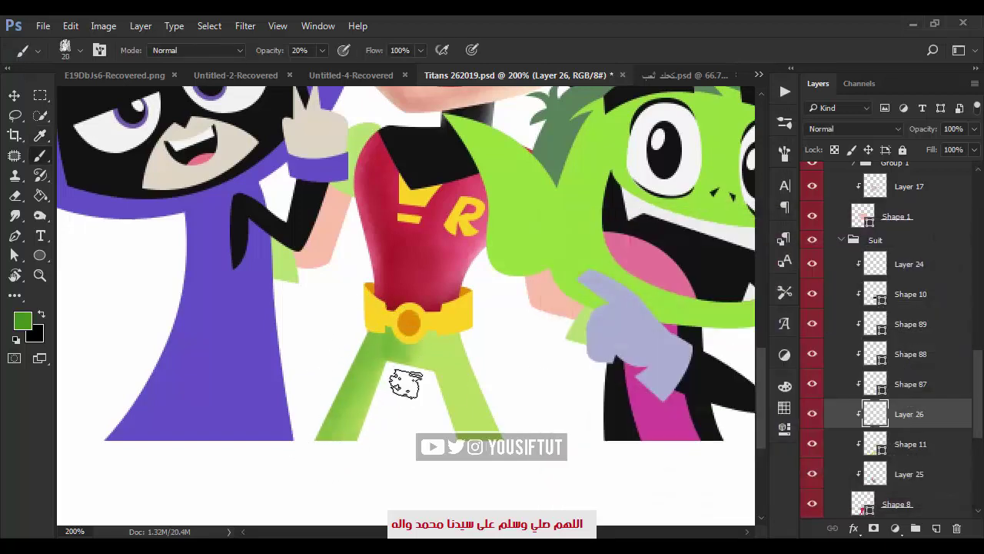
{"action": "scroll", "coordinate": [431, 389], "scroll_direction": "up", "scroll_amount": 1}
{"action": "scroll", "coordinate": [427, 384], "scroll_direction": "up", "scroll_amount": 1}
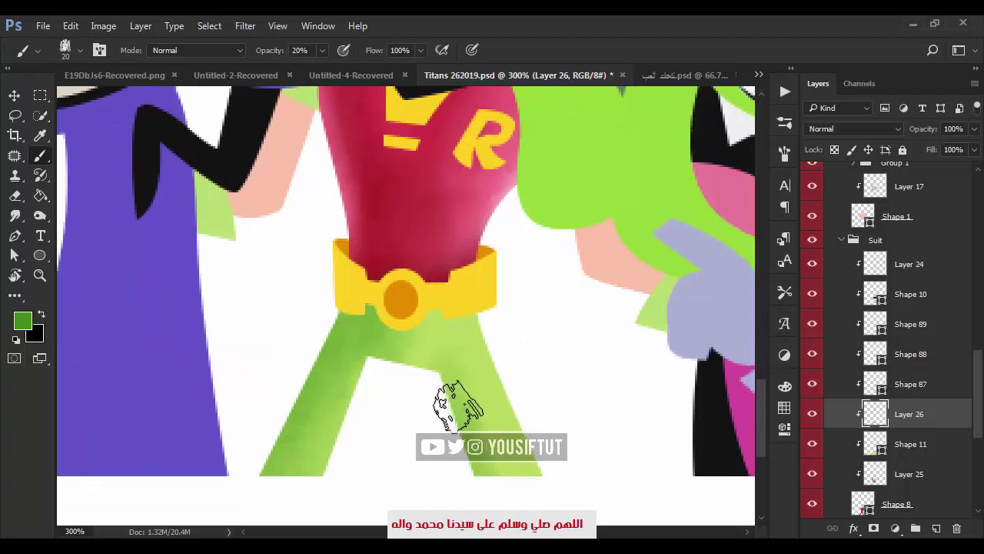
{"action": "left_click_drag", "start_coordinate": [439, 406], "coordinate": [465, 353]}
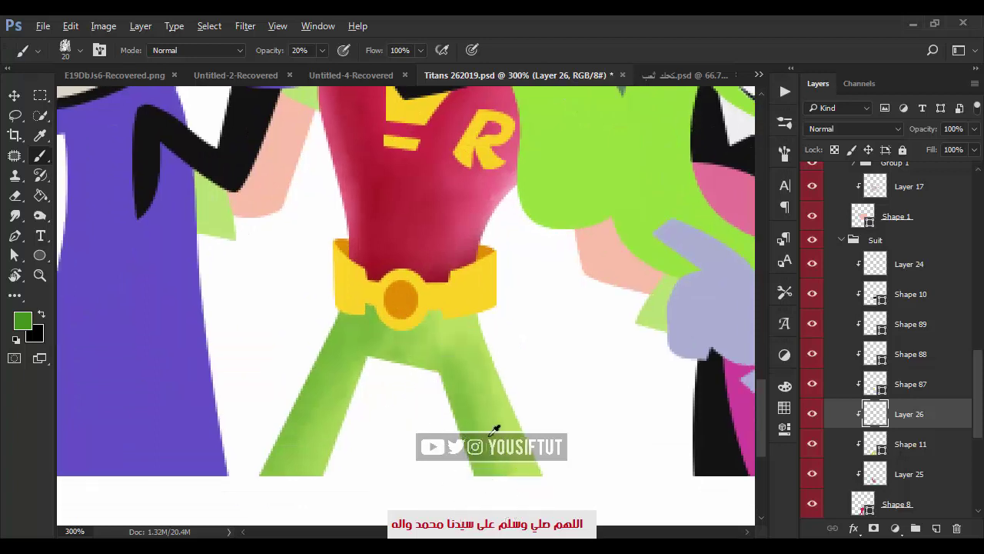
{"action": "left_click", "coordinate": [28, 326]}
Set the foreground to a pale, less saturated light green in the Color Picker.
{"action": "left_click", "coordinate": [796, 386]}
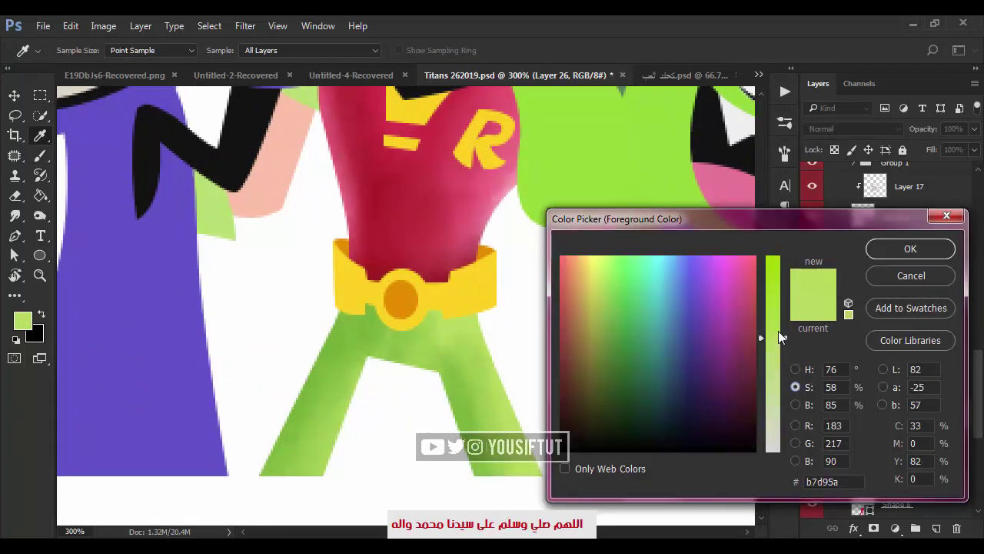
{"action": "left_click_drag", "start_coordinate": [776, 336], "coordinate": [773, 380]}
{"action": "left_click", "coordinate": [796, 405]}
{"action": "left_click_drag", "start_coordinate": [779, 279], "coordinate": [773, 256]}
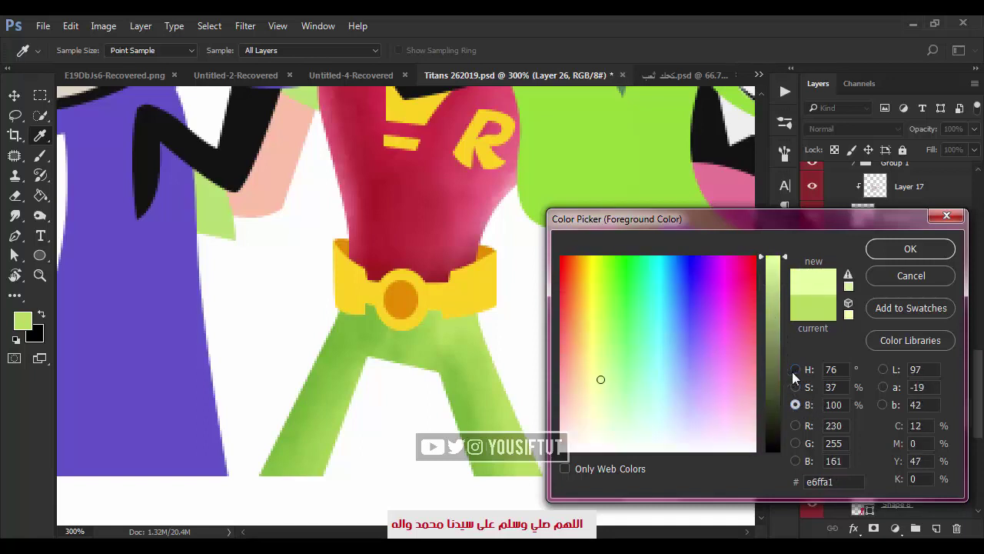
{"action": "left_click", "coordinate": [796, 369]}
{"action": "left_click_drag", "start_coordinate": [772, 409], "coordinate": [773, 413]}
{"action": "left_click", "coordinate": [909, 249]}
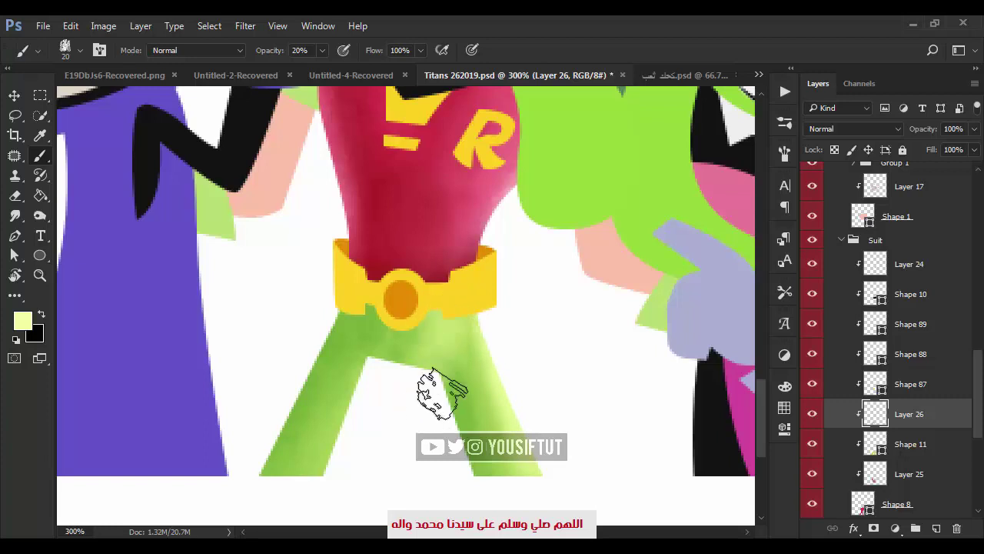
Zoom out to the whole characters and back in closely on Robin's legs.
{"action": "left_click", "coordinate": [485, 393], "text": "ctrl"}
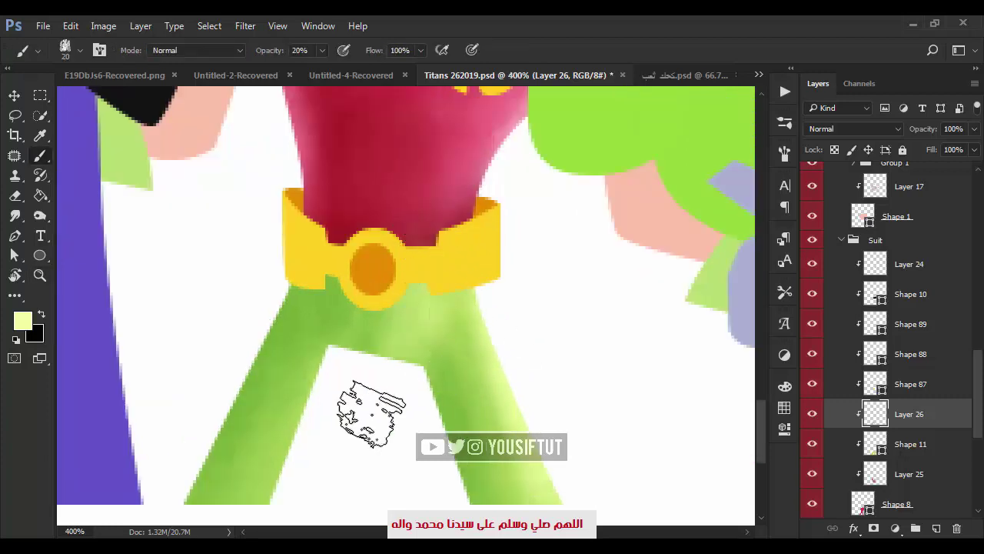
{"action": "left_click", "coordinate": [784, 407]}
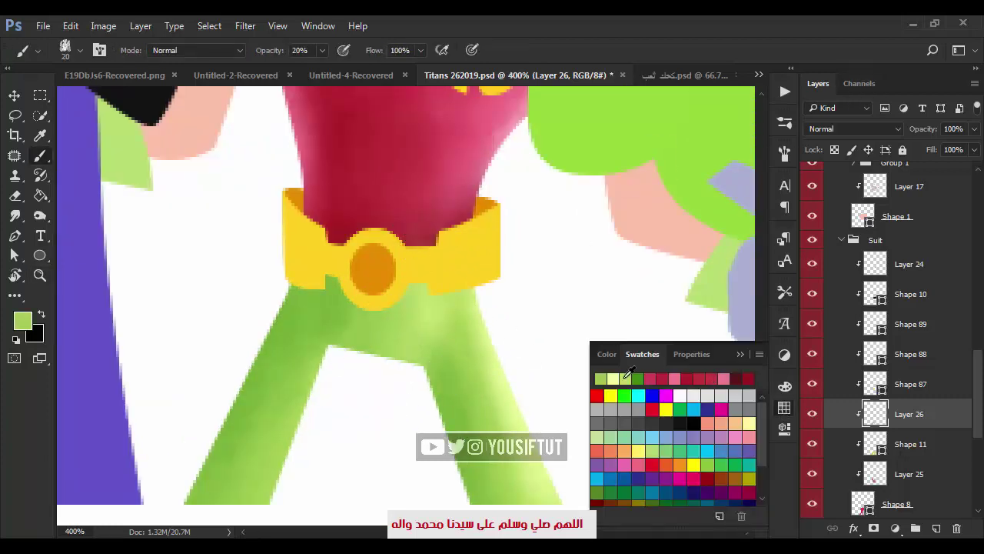
{"action": "left_click", "coordinate": [784, 407]}
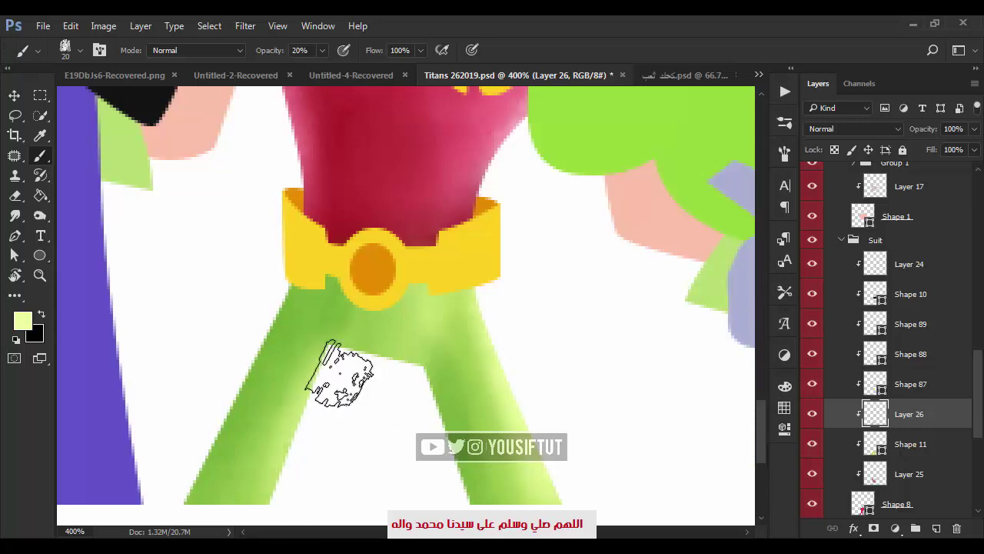
{"action": "key", "text": "z"}
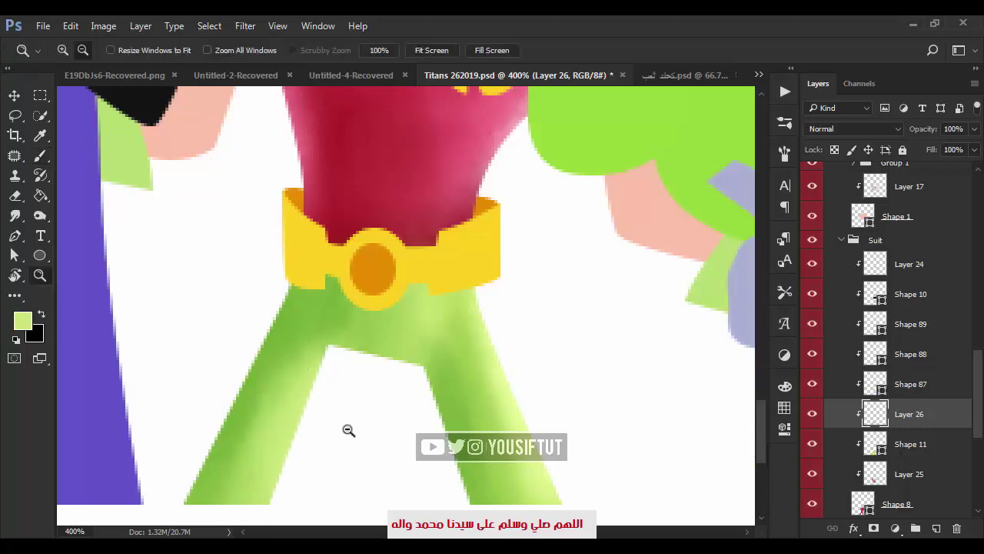
{"action": "left_click", "coordinate": [347, 430], "text": "alt"}
{"action": "left_click", "coordinate": [445, 437], "text": "alt"}
{"action": "left_click_drag", "start_coordinate": [341, 351], "coordinate": [439, 429]}
{"action": "key", "text": "b"}
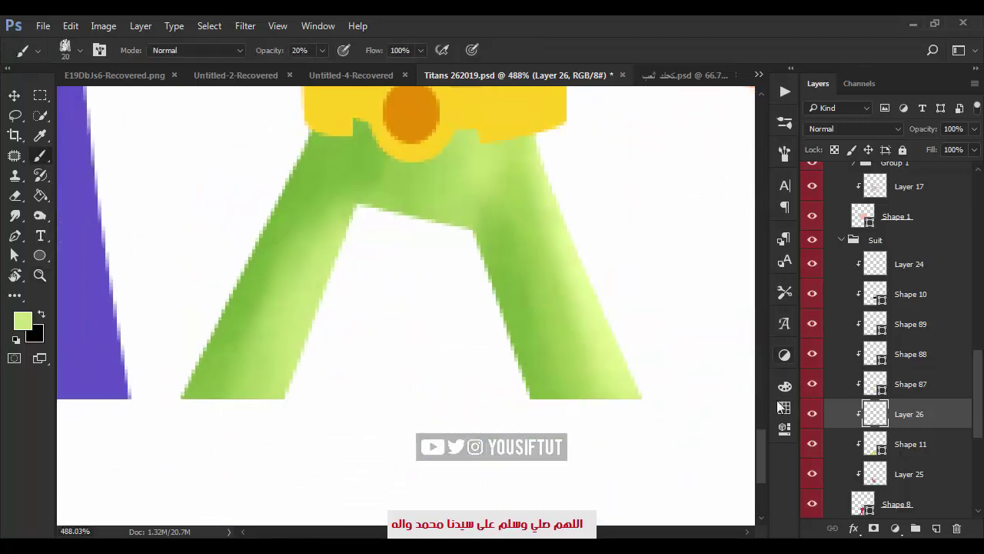
Pick a darker green and shade Robin's inner right leg.
{"action": "left_click", "coordinate": [784, 407]}
{"action": "left_click", "coordinate": [784, 408]}
{"action": "left_click", "coordinate": [22, 320]}
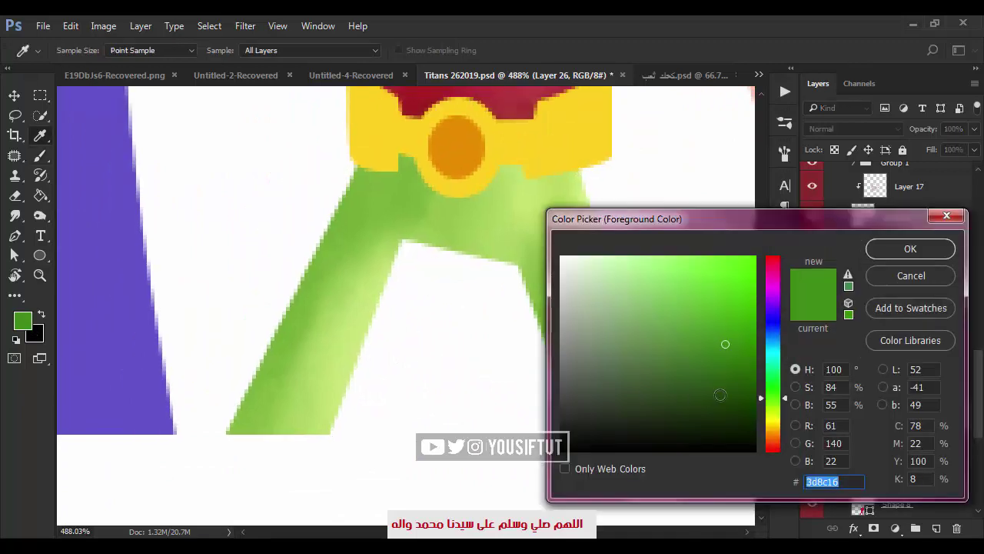
{"action": "left_click", "coordinate": [722, 384]}
{"action": "left_click", "coordinate": [905, 248]}
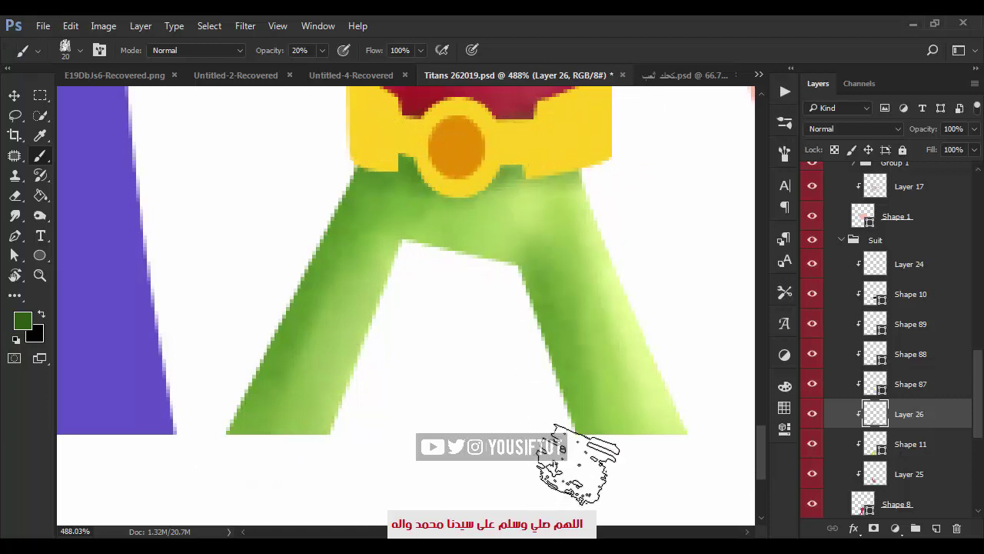
{"action": "left_click_drag", "start_coordinate": [521, 264], "coordinate": [603, 340]}
Sample light yellow-green tones from the legs for highlights, ending zoomed on the belt.
{"action": "left_click", "coordinate": [322, 358], "text": "alt"}
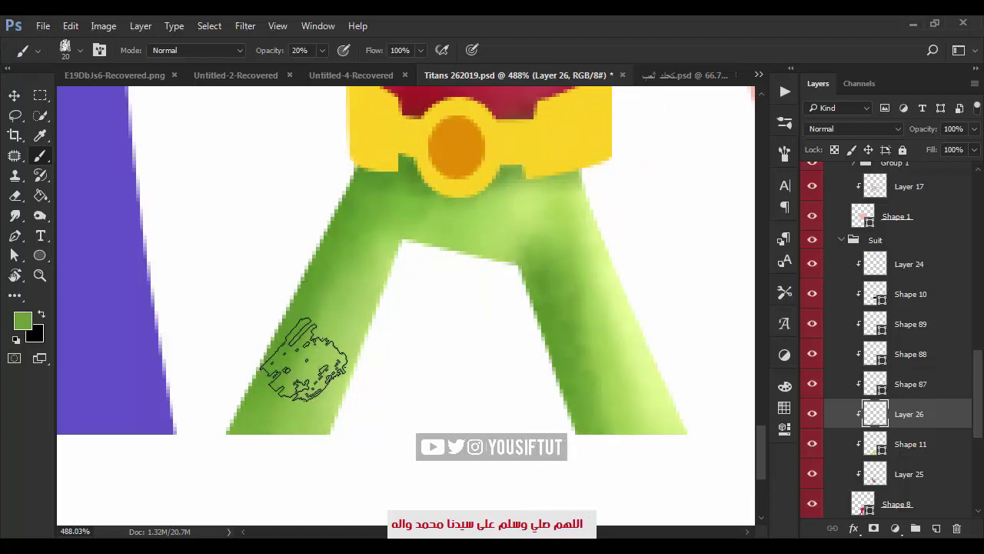
{"action": "left_click", "coordinate": [651, 330], "text": "alt"}
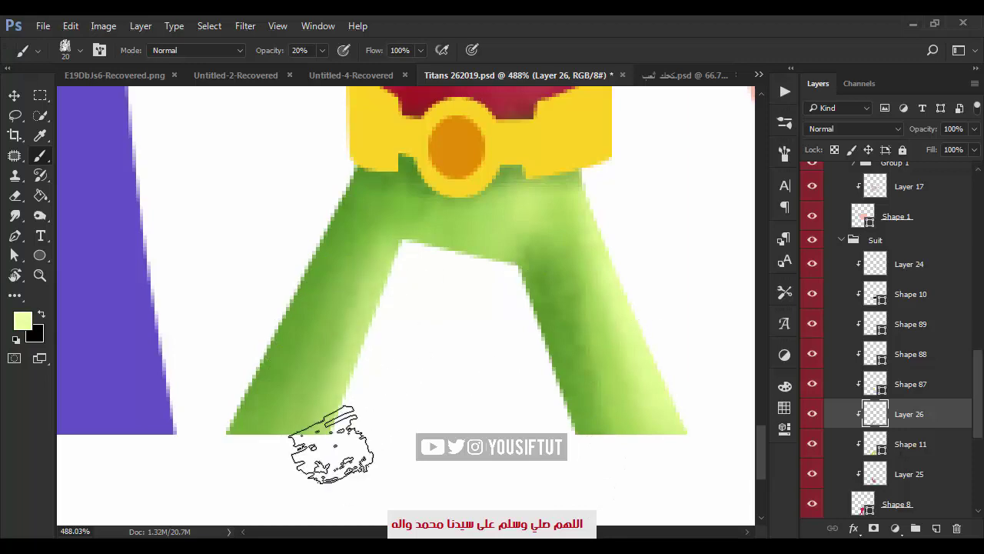
{"action": "left_click", "coordinate": [439, 362], "text": "alt"}
{"action": "key", "text": "z"}
{"action": "left_click", "coordinate": [433, 369], "text": "alt"}
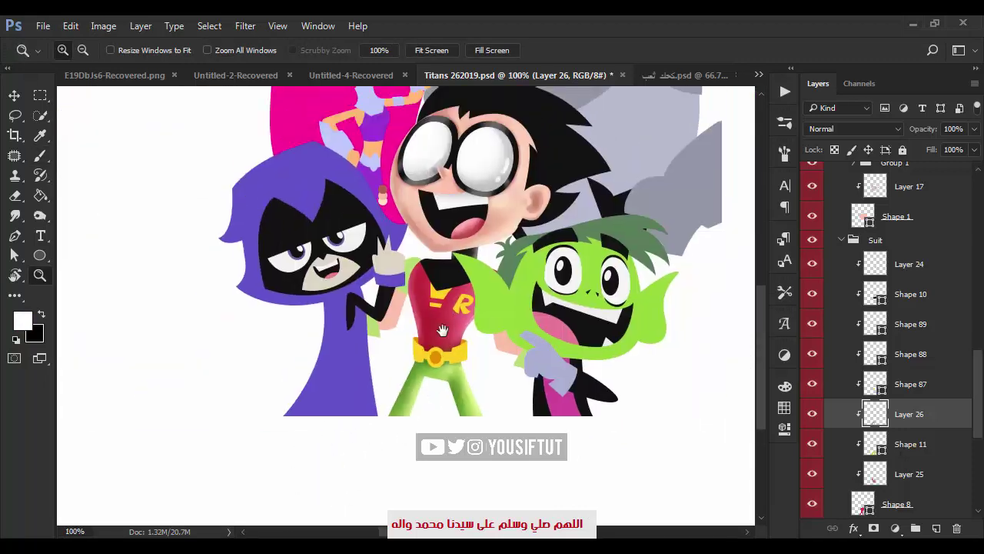
{"action": "left_click", "coordinate": [426, 388]}
Bring Robin's collar into view and select Layer 24.
{"action": "key", "text": "v"}
{"action": "left_click_drag", "start_coordinate": [487, 369], "coordinate": [457, 530]}
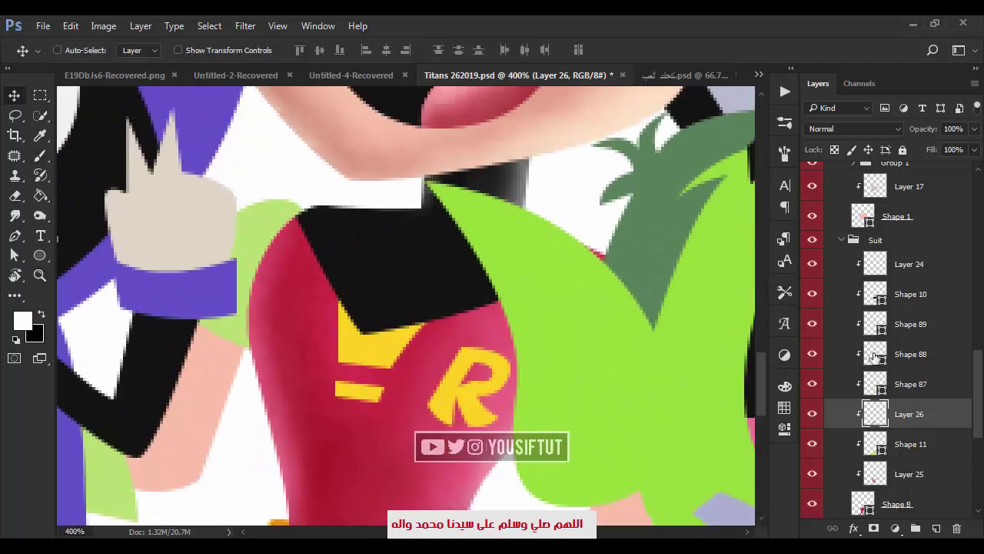
{"action": "scroll", "coordinate": [884, 346], "scroll_direction": "up", "scroll_amount": 2}
{"action": "left_click", "coordinate": [909, 324]}
{"action": "key", "text": "b"}
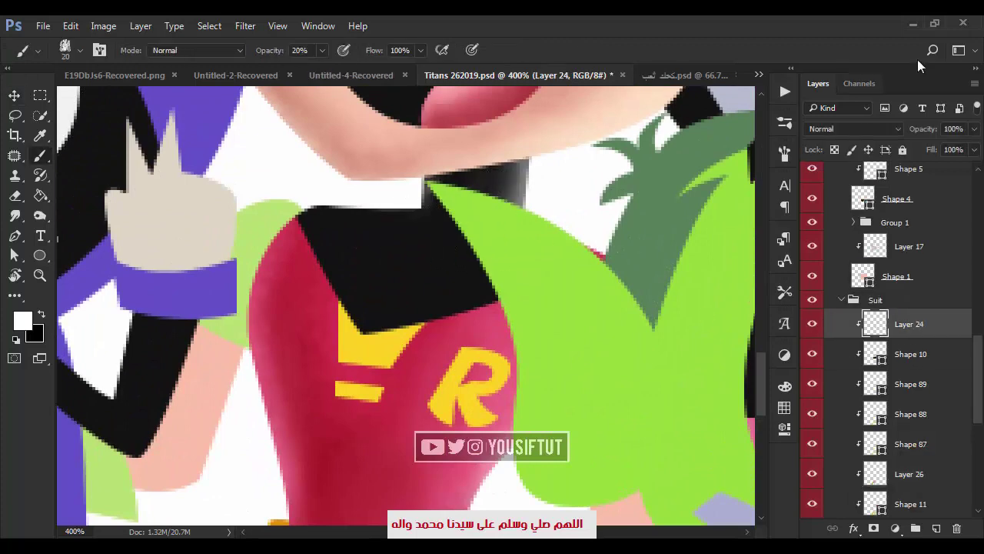
Pick a grey and try soft shading on the collar, then undo it.
{"action": "left_click", "coordinate": [22, 319]}
{"action": "left_click", "coordinate": [561, 301]}
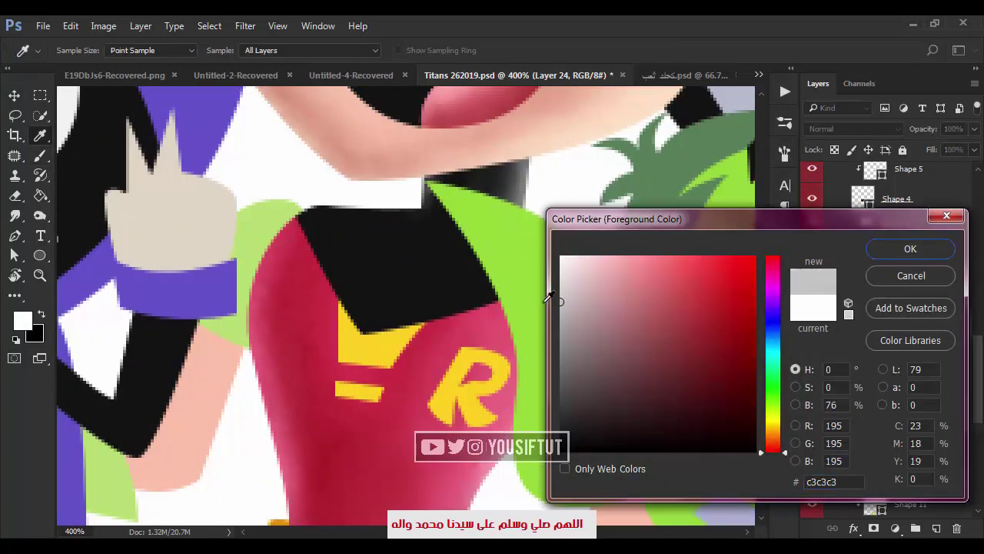
{"action": "key", "text": "Return"}
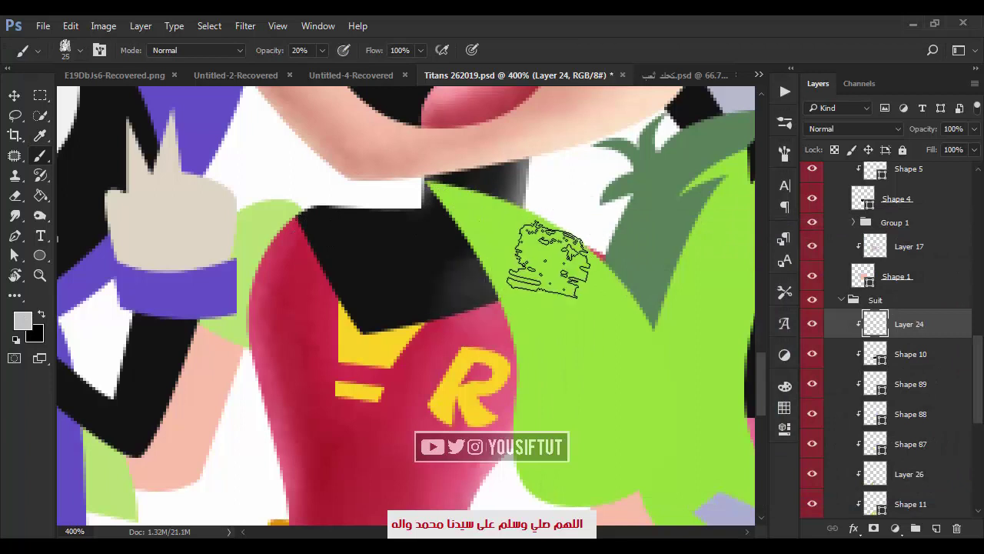
{"action": "left_click_drag", "start_coordinate": [506, 274], "coordinate": [500, 265]}
{"action": "key", "text": "ctrl+z"}
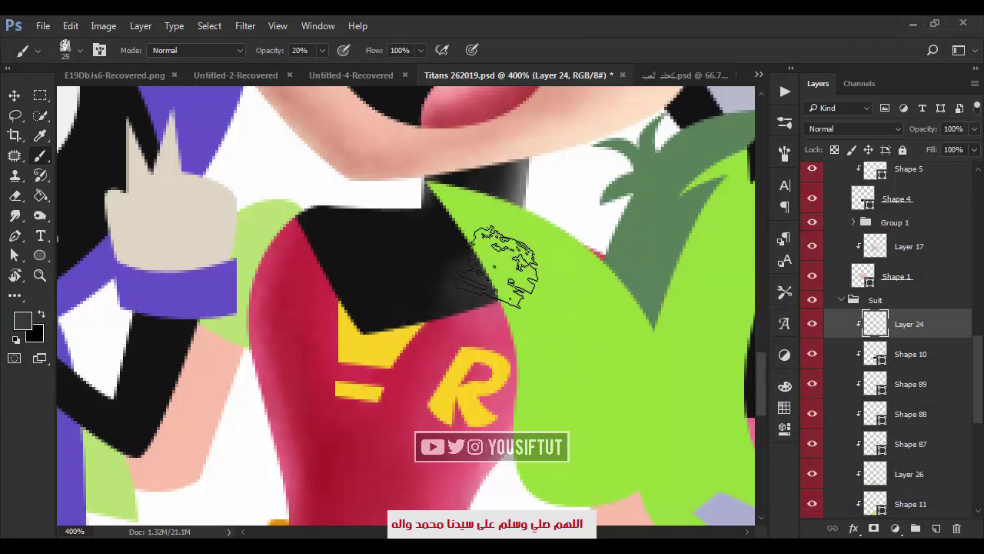
Restore the collar selection, swap between white and black, and set the brush to 20.
{"action": "key", "text": "ctrl+shift+d"}
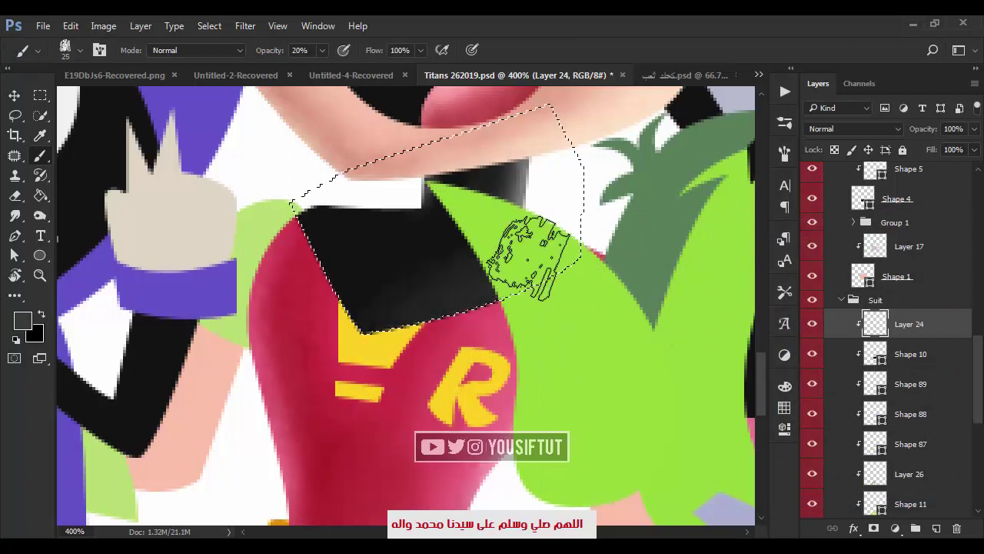
{"action": "key", "text": "x"}
{"action": "key", "text": "bracketleft"}
{"action": "key", "text": "bracketleft"}
{"action": "key", "text": "bracketleft"}
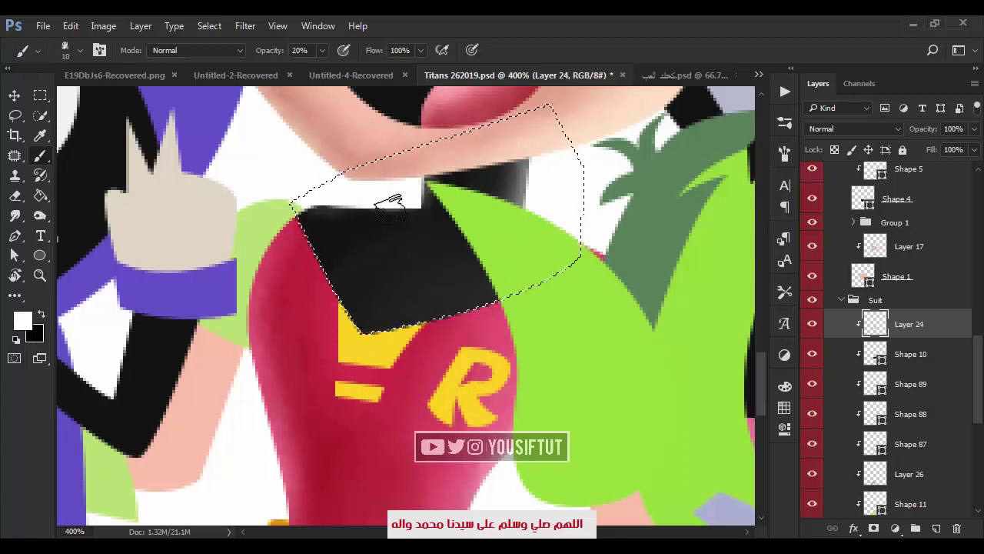
{"action": "key", "text": "bracketright"}
{"action": "key", "text": "bracketright"}
{"action": "key", "text": "bracketright"}
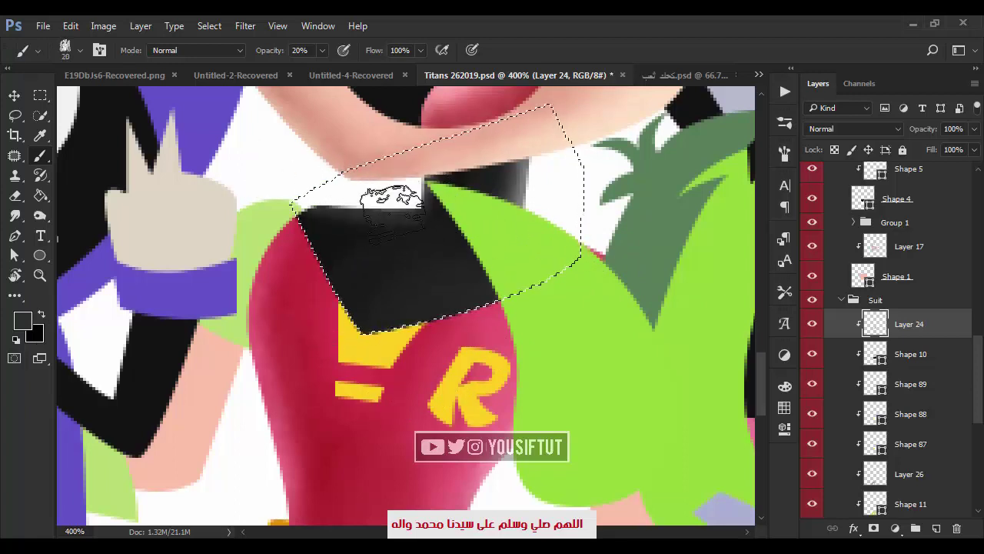
{"action": "key", "text": "ctrl+d"}
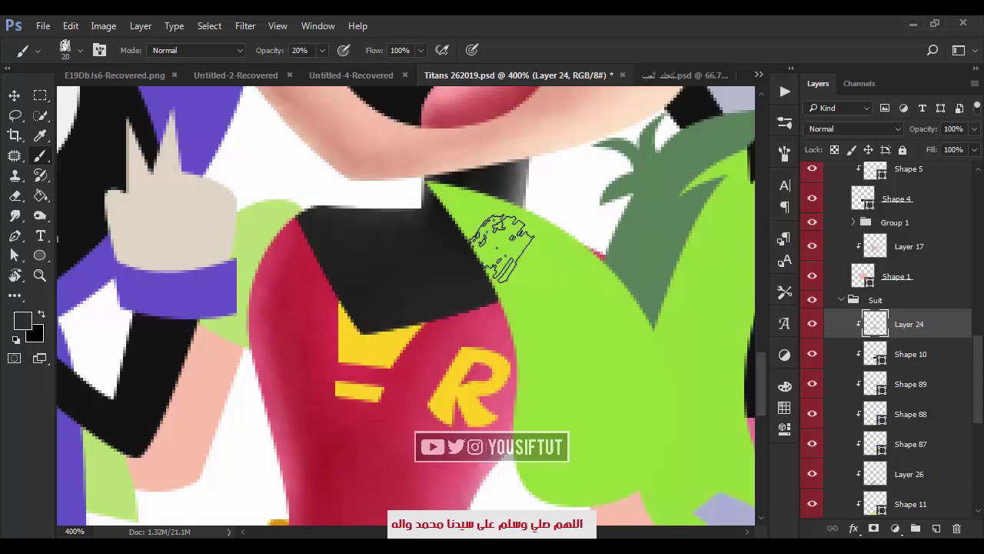
{"action": "key", "text": "ctrl+shift+d"}
{"action": "key", "text": "x"}
Zoom out to see more characters, then back in on Robin's suit.
{"action": "key", "text": "z"}
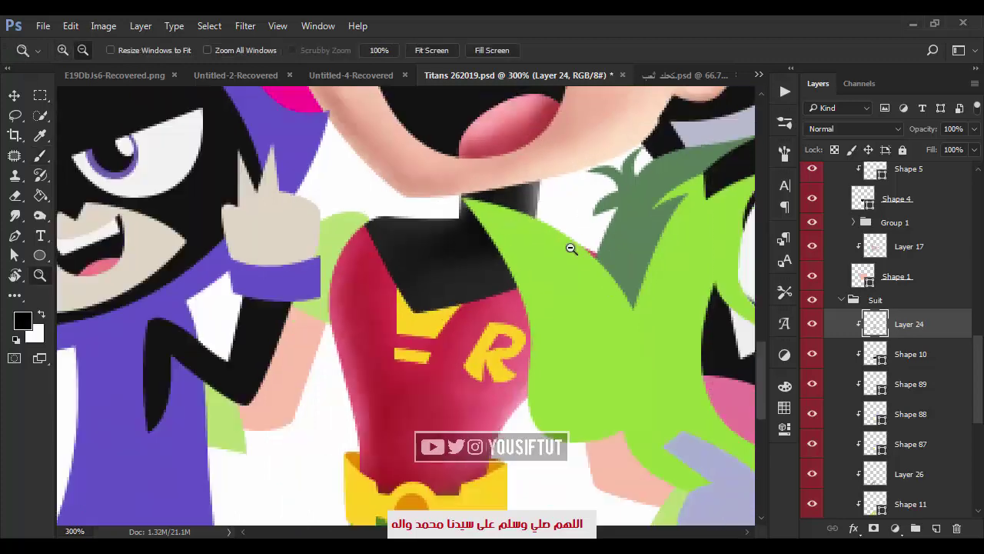
{"action": "left_click", "coordinate": [567, 248], "text": "alt"}
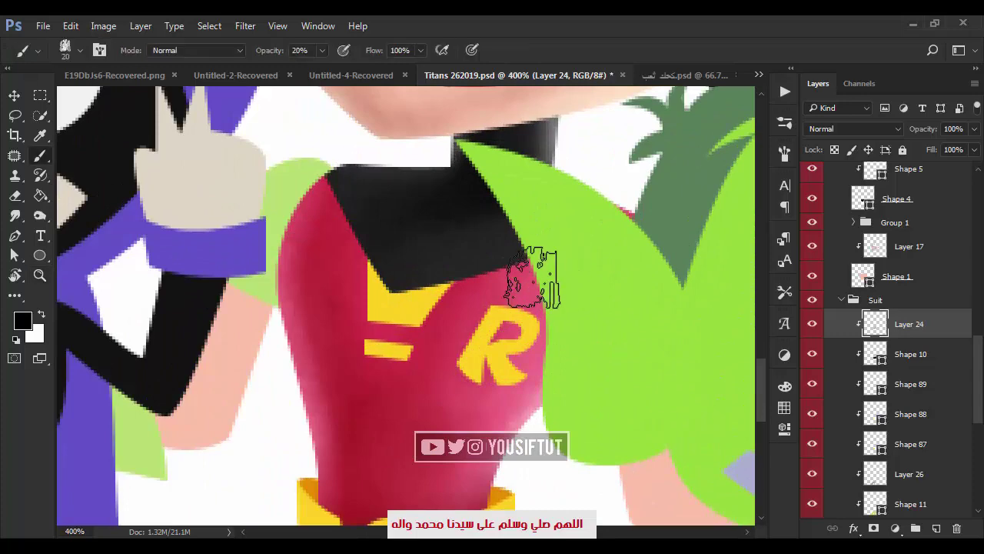
{"action": "left_click", "coordinate": [522, 319], "text": "alt"}
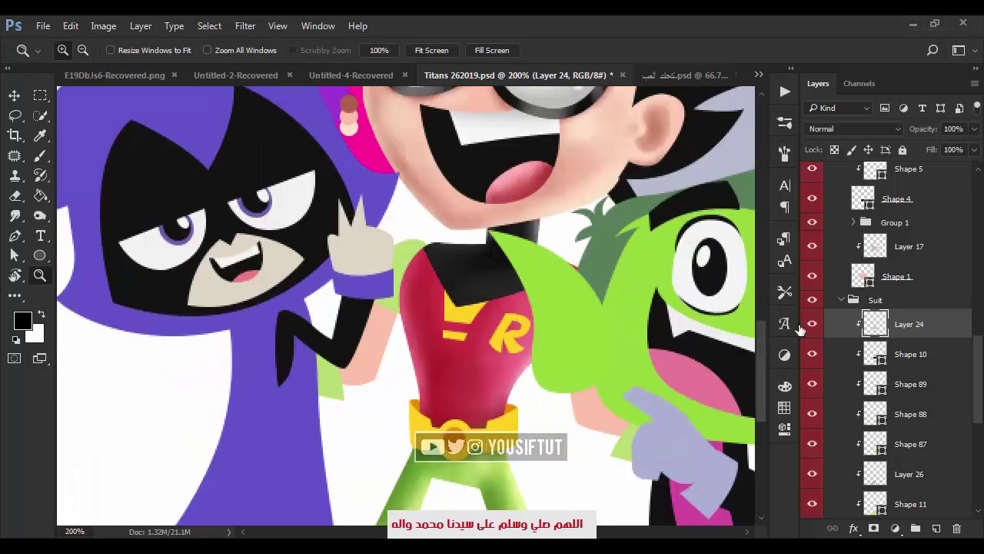
{"action": "left_click", "coordinate": [351, 321]}
Add a new layer clipped to the sleeve shape and pick a pale yellow-green swatch.
{"action": "key", "text": "v"}
{"action": "left_click", "coordinate": [402, 321], "text": "ctrl"}
{"action": "left_click", "coordinate": [936, 530]}
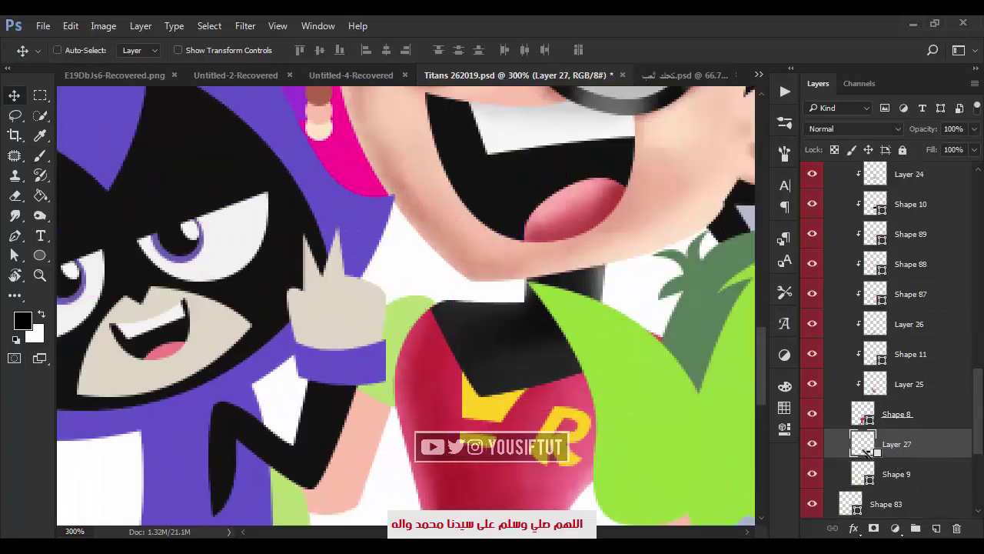
{"action": "key", "text": "ctrl+alt+g"}
{"action": "left_click", "coordinate": [784, 407]}
{"action": "left_click", "coordinate": [709, 377]}
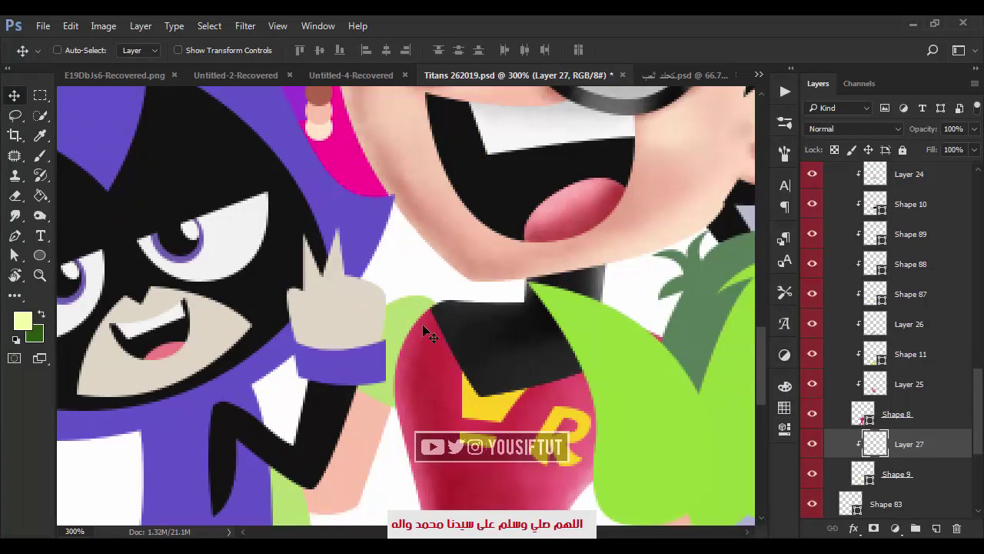
Ready the soft brush on the shoulder, toggling between pale yellow-green and dark green.
{"action": "key", "text": "b"}
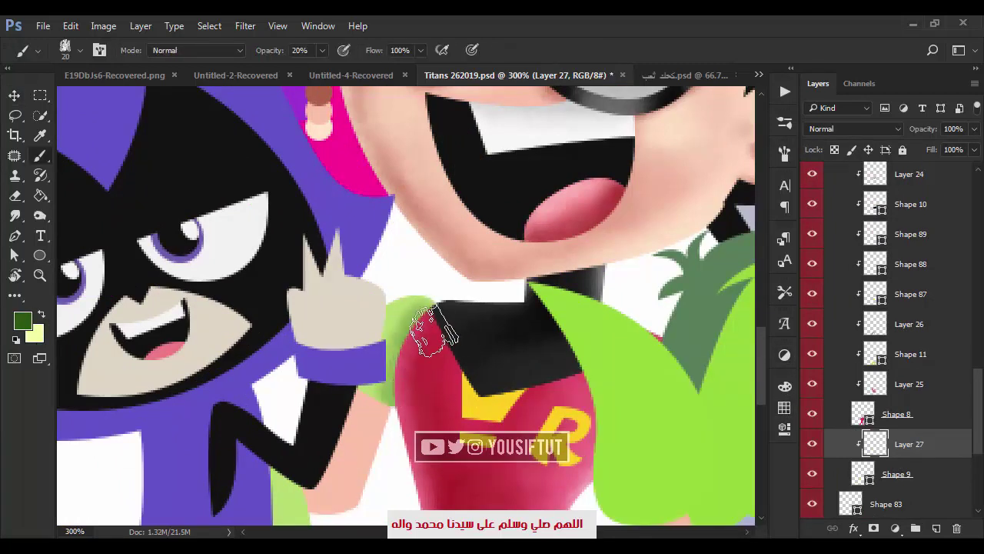
{"action": "key", "text": "x"}
{"action": "left_click", "coordinate": [428, 288], "text": "ctrl"}
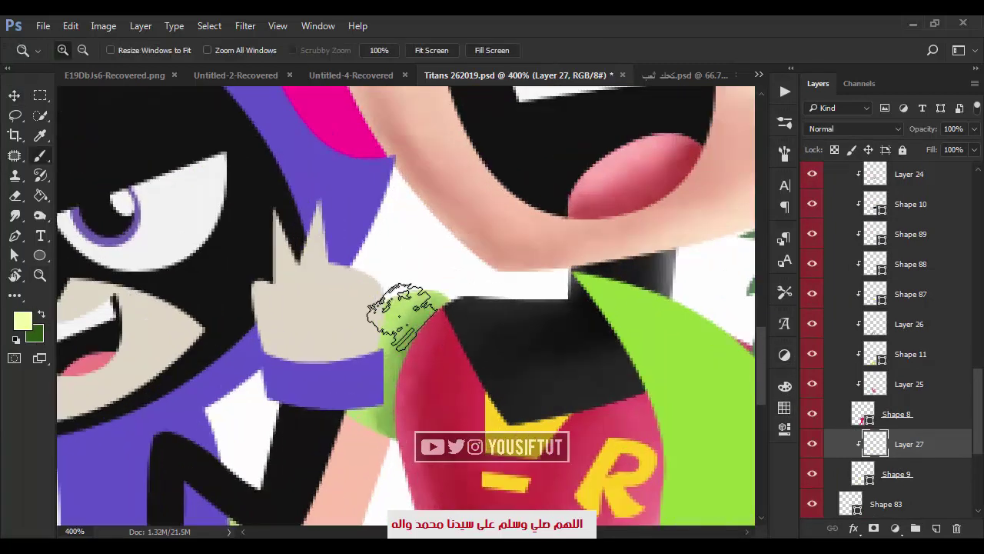
{"action": "key", "text": "bracketleft"}
{"action": "key", "text": "bracketleft"}
{"action": "key", "text": "bracketright"}
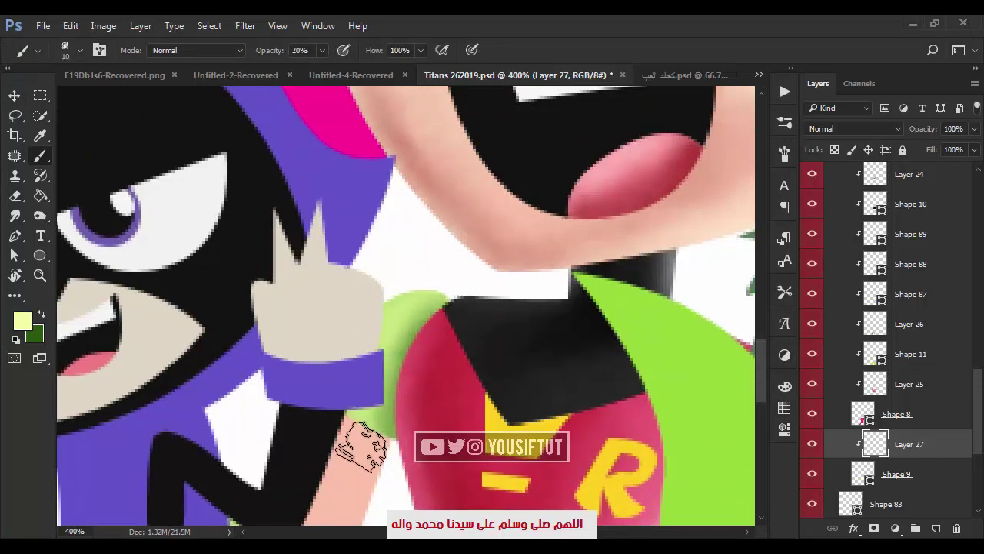
{"action": "key", "text": "x"}
Centre on Robin's R emblem, select the arm shape by Raven's elbow, and add a new layer.
{"action": "key", "text": "z"}
{"action": "left_click", "coordinate": [569, 321], "text": "alt"}
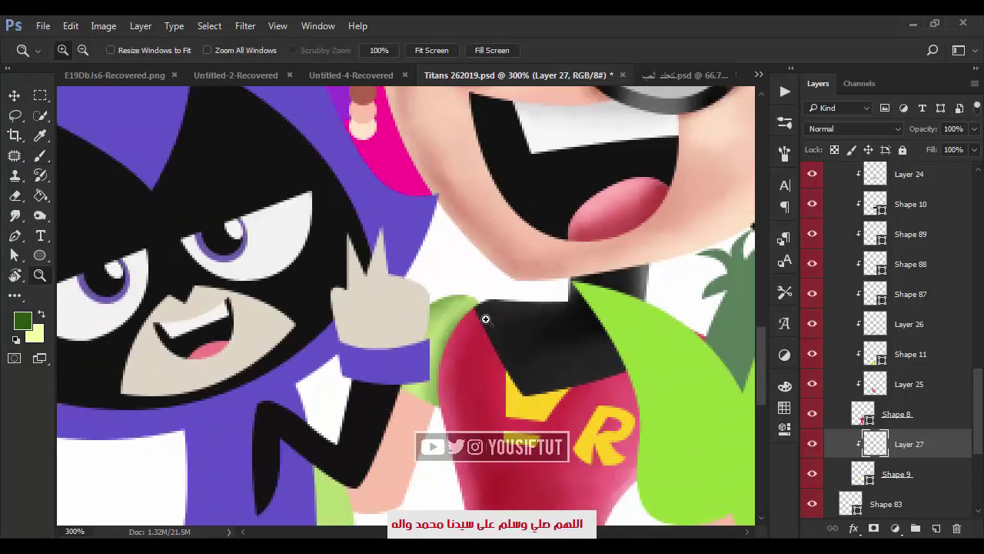
{"action": "left_click", "coordinate": [485, 319]}
{"action": "key", "text": "b"}
{"action": "mouse_move", "coordinate": [606, 455]}
{"action": "left_mouse_down"}
{"action": "mouse_move", "coordinate": [409, 298]}
{"action": "mouse_move", "coordinate": [336, 374]}
{"action": "left_mouse_up"}
{"action": "key", "text": "v"}
{"action": "left_click", "coordinate": [336, 374], "text": "ctrl"}
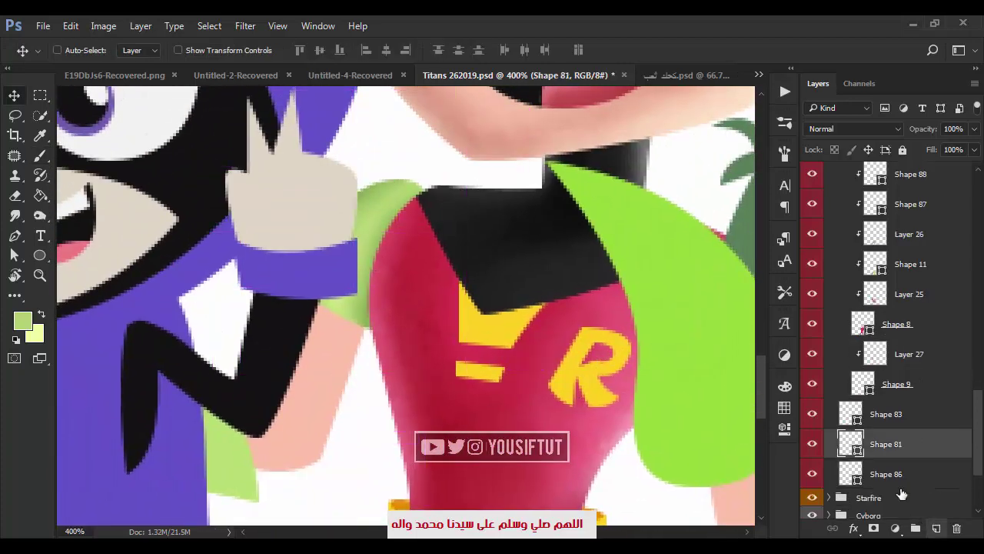
{"action": "key", "text": "ctrl+shift+alt+n"}
Clip a new layer to Robin's first arm and sample peach and reddish skin tones for its shading.
{"action": "left_click", "coordinate": [395, 220], "text": "ctrl+alt"}
{"action": "key", "text": "b"}
{"action": "scroll", "coordinate": [347, 202], "scroll_direction": "up", "scroll_amount": 3}
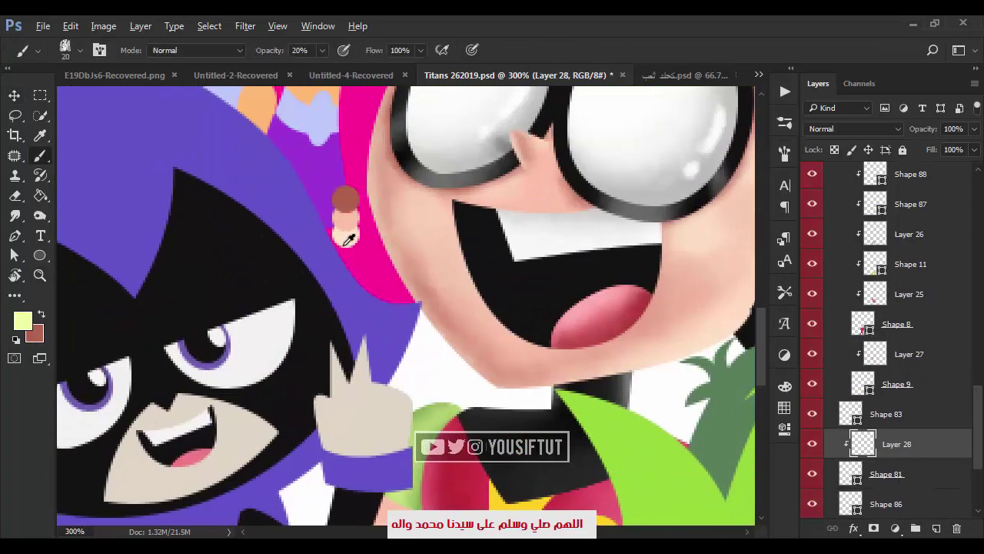
{"action": "left_click", "coordinate": [347, 240], "text": "alt"}
{"action": "left_click_drag", "start_coordinate": [376, 379], "coordinate": [390, 186]}
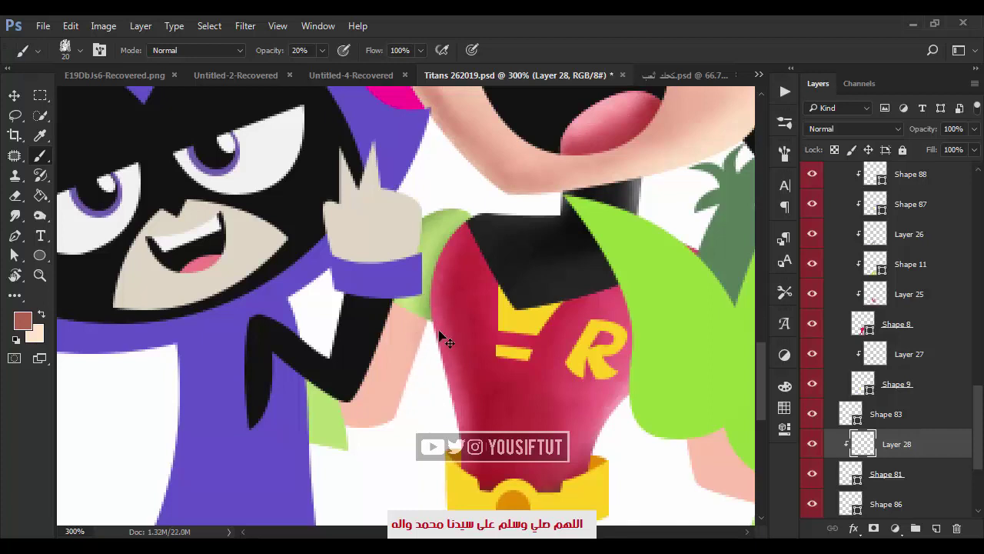
{"action": "key", "text": "x"}
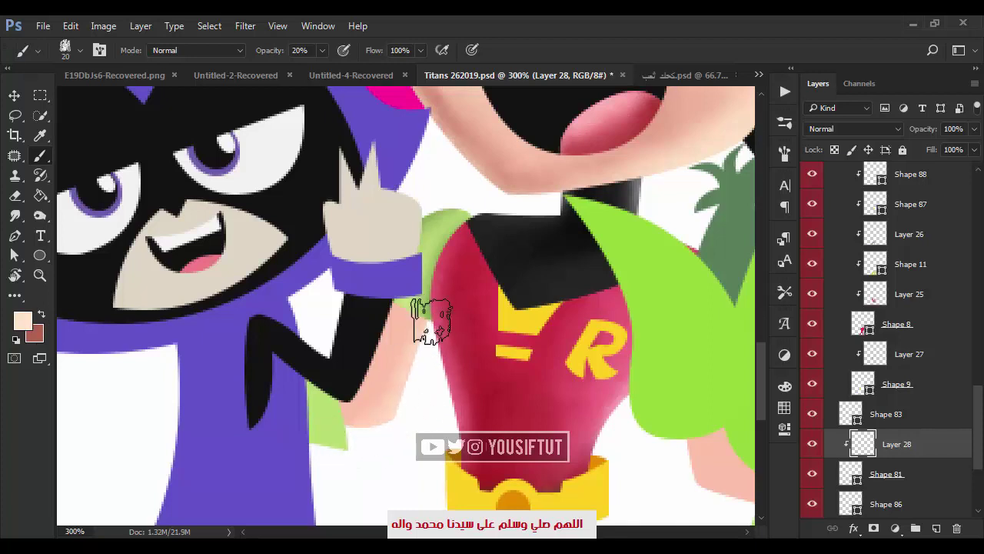
{"action": "key", "text": "x"}
{"action": "scroll", "coordinate": [339, 396], "scroll_direction": "up", "scroll_amount": 1}
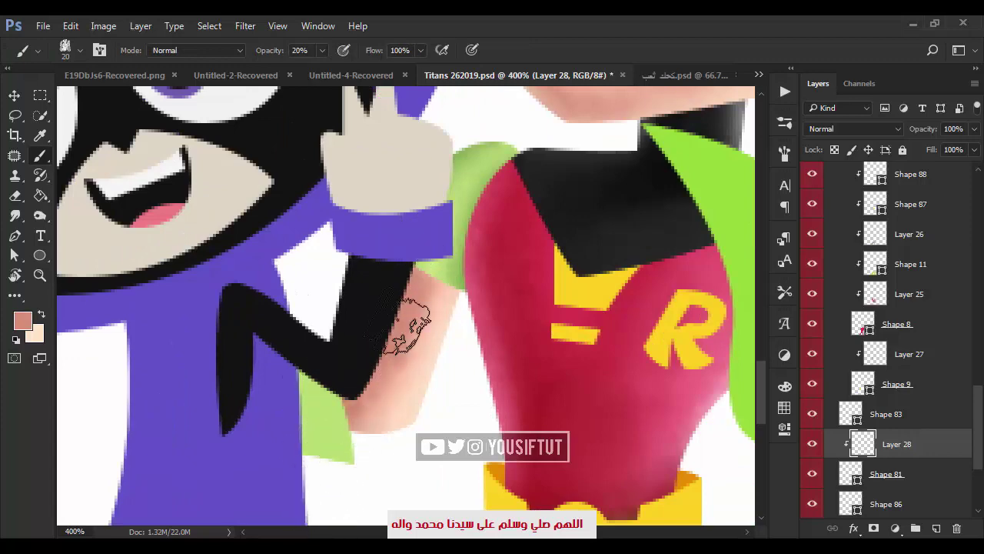
{"action": "left_click_drag", "start_coordinate": [410, 372], "coordinate": [465, 378]}
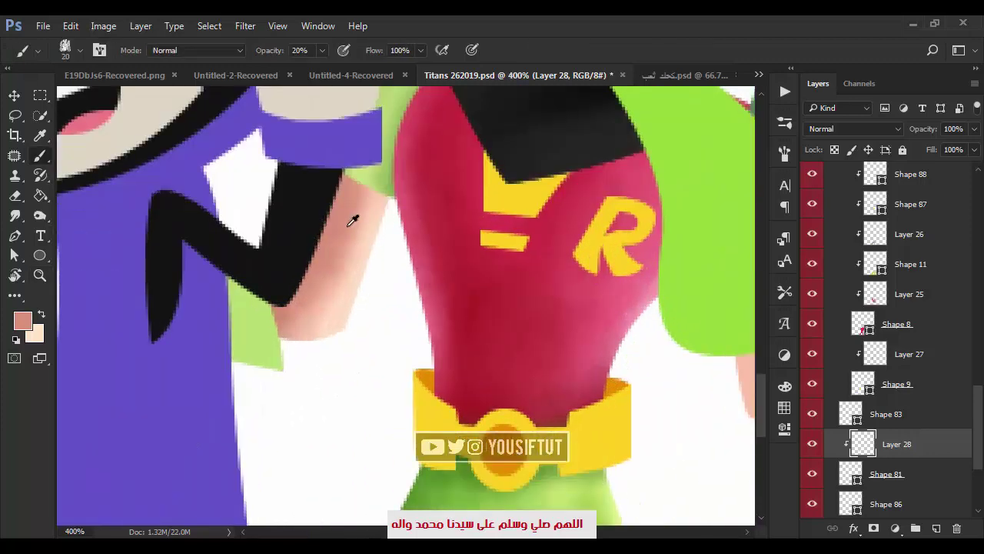
{"action": "mouse_move", "coordinate": [350, 203]}
{"action": "left_mouse_down"}
{"action": "mouse_move", "coordinate": [525, 455]}
{"action": "mouse_move", "coordinate": [387, 278]}
{"action": "left_mouse_up"}
Zoom out to the whole picture, then zoom in on Robin's arm beside Beast Boy.
{"action": "key", "text": "Tab"}
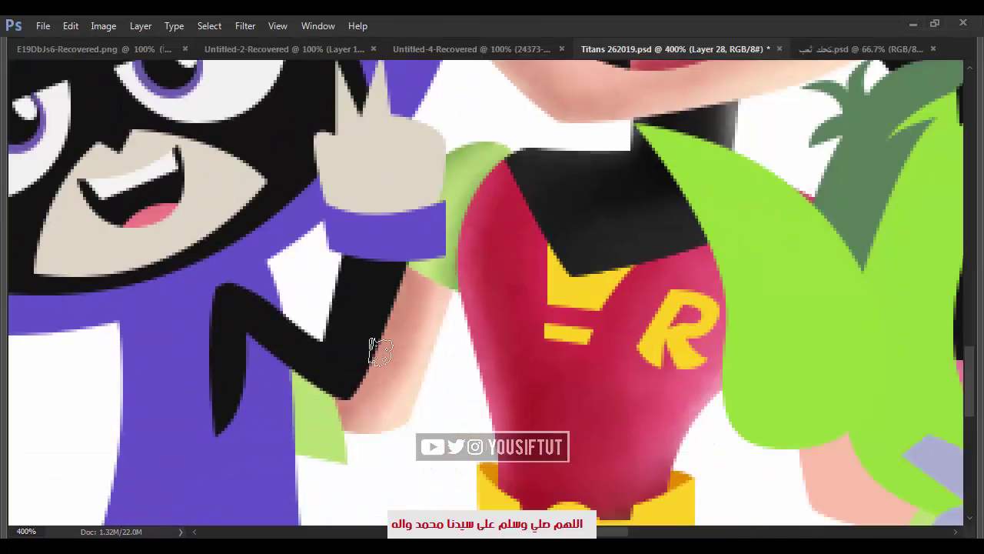
{"action": "key", "text": "Tab"}
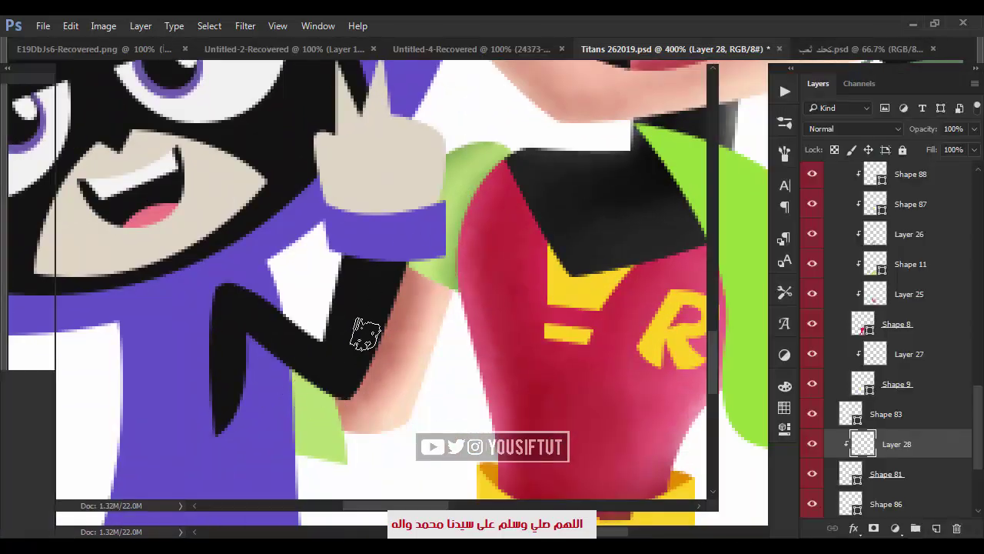
{"action": "key", "text": "z"}
{"action": "key", "text": "ctrl+minus"}
{"action": "key", "text": "ctrl+minus"}
{"action": "key", "text": "ctrl+minus"}
{"action": "left_click", "coordinate": [483, 387]}
{"action": "left_click", "coordinate": [483, 387]}
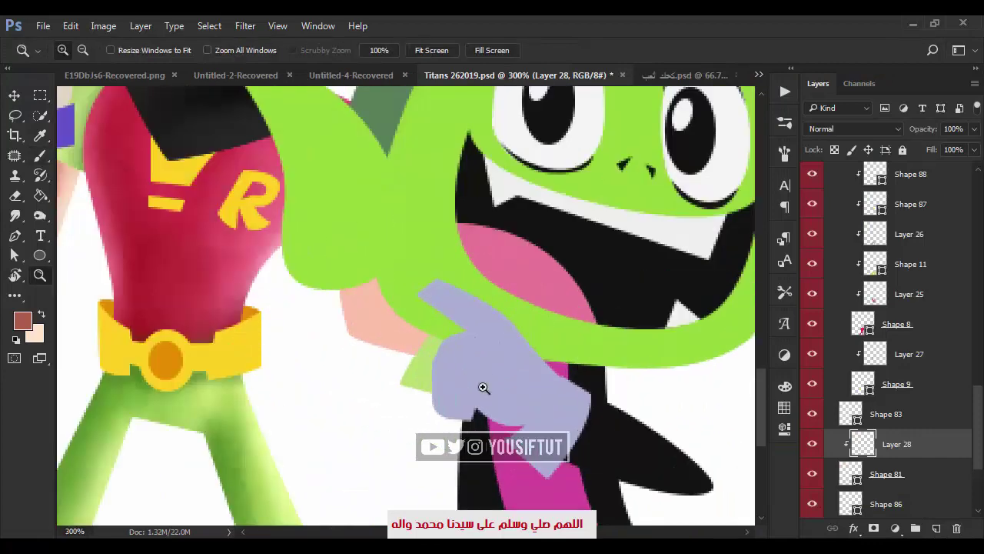
Add a clipped layer over the arm shape behind Beast Boy's hand and shade it with an enlarged peach brush.
{"action": "key", "text": "v"}
{"action": "left_click", "coordinate": [694, 428]}
{"action": "key", "text": "ctrl+shift+alt+n"}
{"action": "key", "text": "b"}
{"action": "left_click_drag", "start_coordinate": [333, 331], "coordinate": [417, 373]}
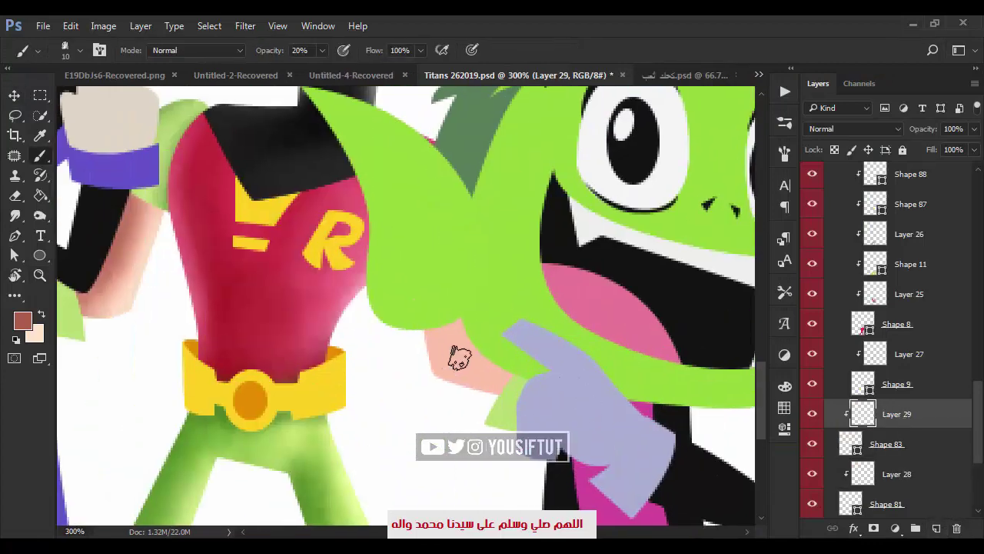
{"action": "key", "text": "bracketright"}
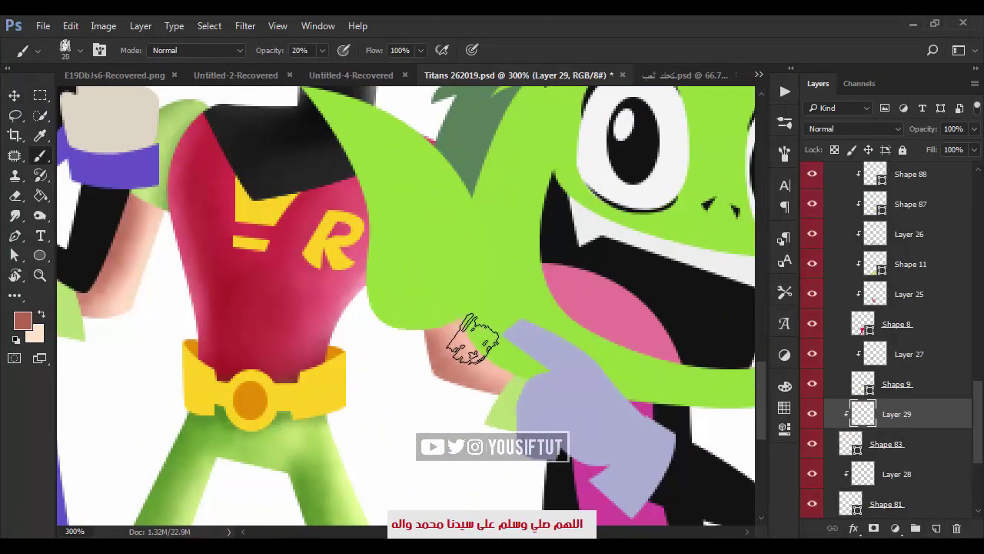
{"action": "key", "text": "x"}
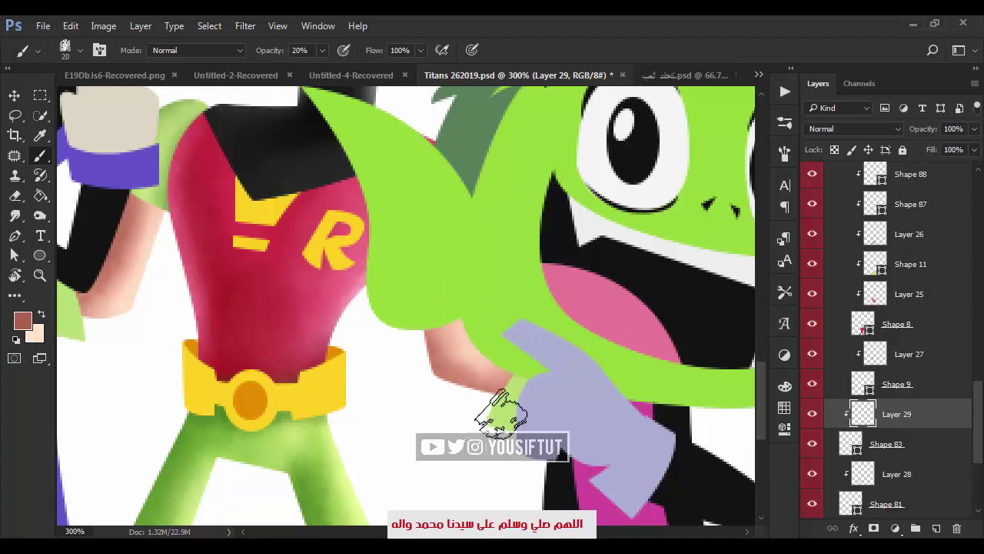
{"action": "key", "text": "z"}
{"action": "left_click", "coordinate": [511, 323], "text": "alt"}
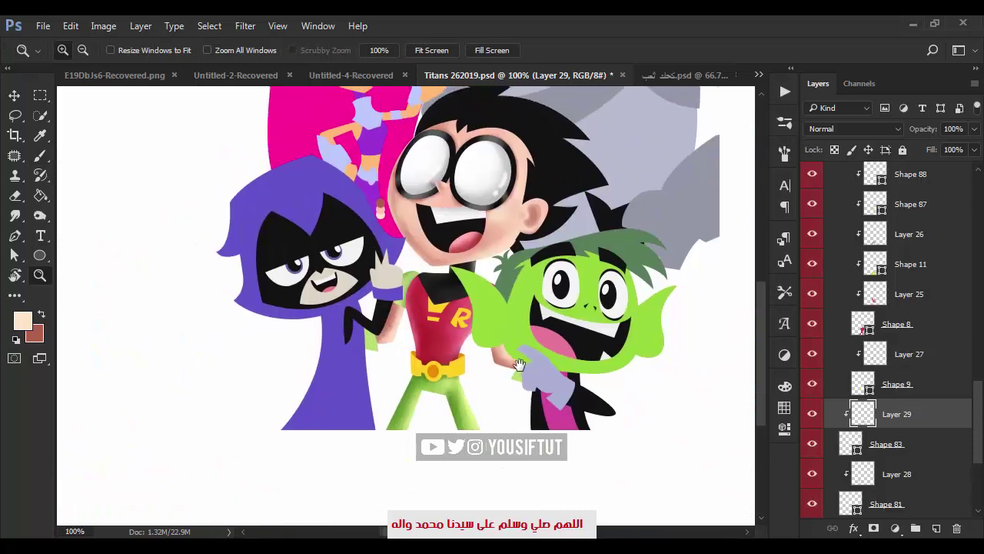
Preview Robin's Suit group on its own, then make all layers visible again.
{"action": "key", "text": "v"}
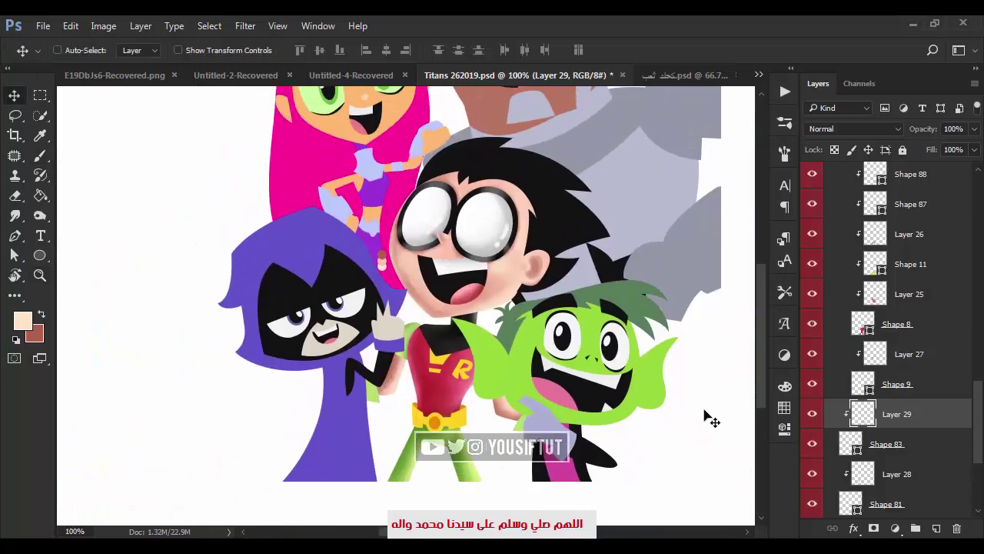
{"action": "left_click_drag", "start_coordinate": [703, 417], "coordinate": [659, 483]}
{"action": "left_click_drag", "start_coordinate": [619, 386], "coordinate": [620, 323]}
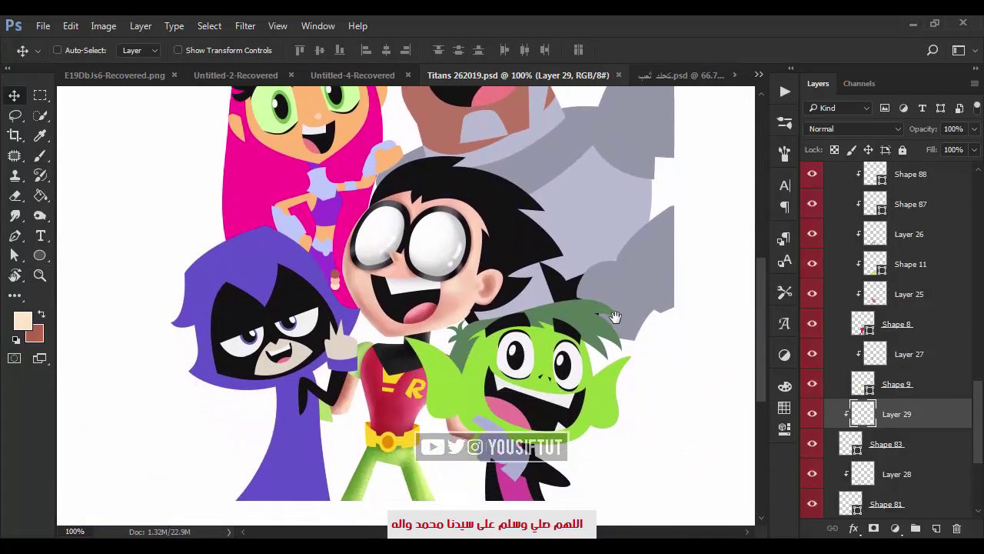
{"action": "left_click", "coordinate": [841, 300]}
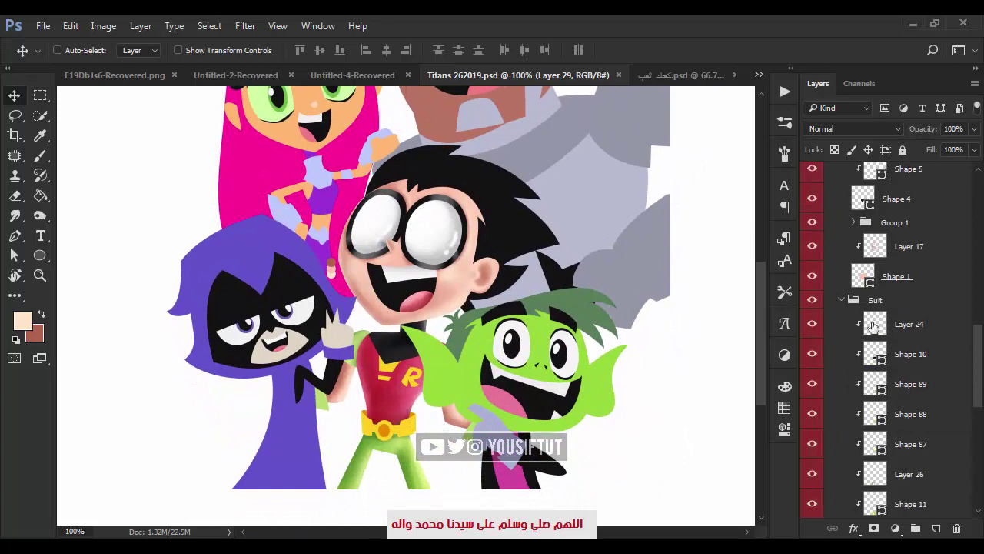
{"action": "left_click", "coordinate": [814, 300], "text": "alt"}
{"action": "left_click", "coordinate": [814, 300], "text": "alt"}
Preview the Robin group alone, restore all characters, and save Titans 262019.psd.
{"action": "scroll", "coordinate": [818, 300], "scroll_direction": "up", "scroll_amount": 5}
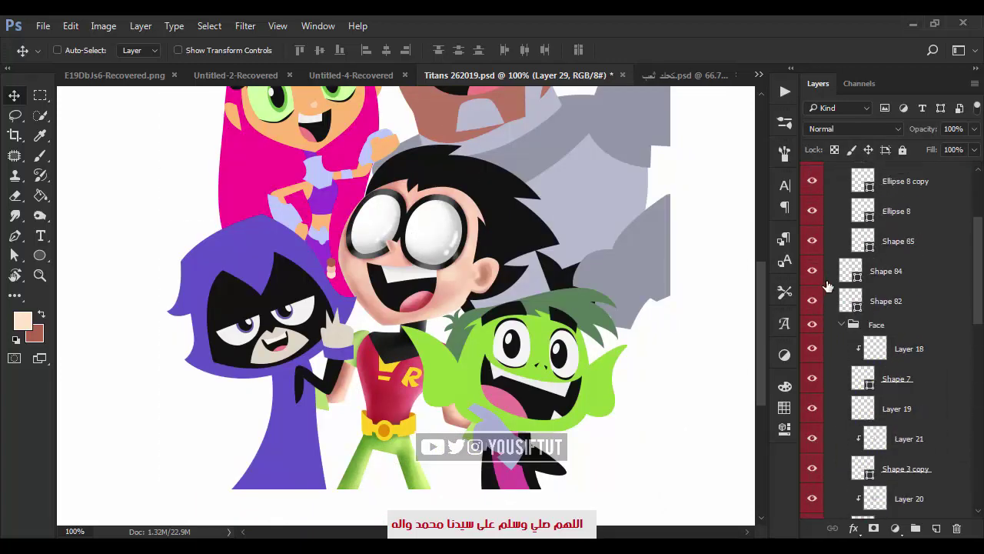
{"action": "scroll", "coordinate": [817, 300], "scroll_direction": "up", "scroll_amount": 5}
{"action": "left_click", "coordinate": [829, 284]}
{"action": "left_click", "coordinate": [813, 283], "text": "alt"}
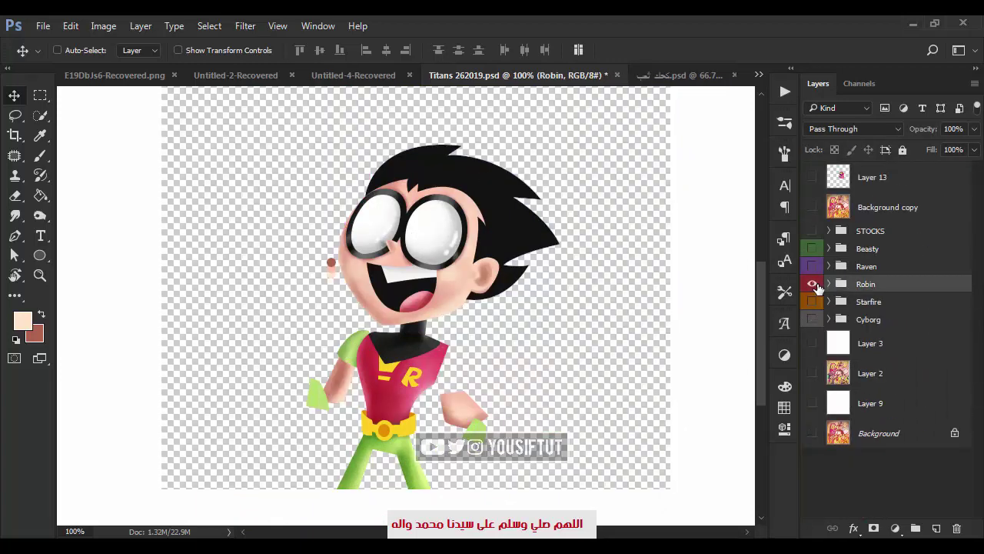
{"action": "left_click", "coordinate": [813, 284], "text": "alt"}
{"action": "key", "text": "ctrl+s"}
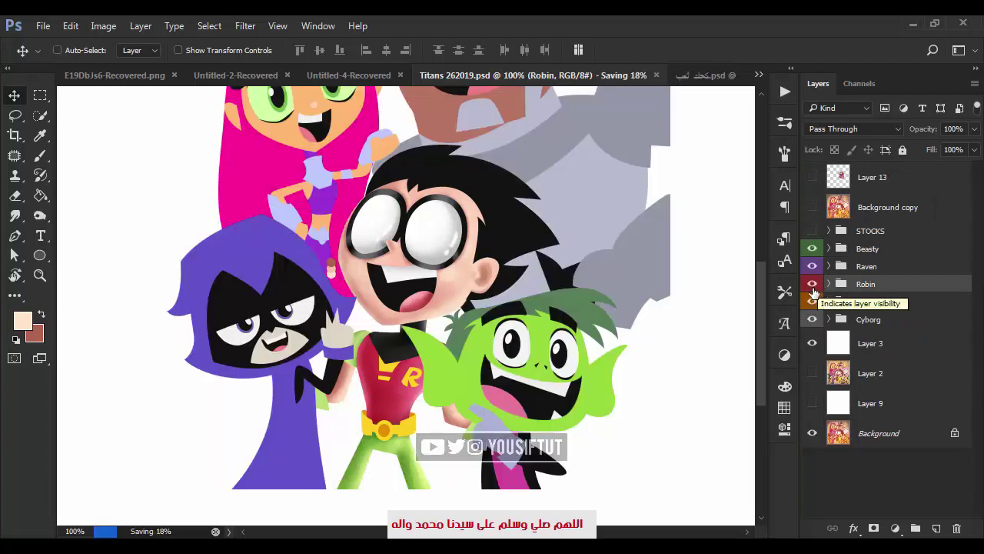